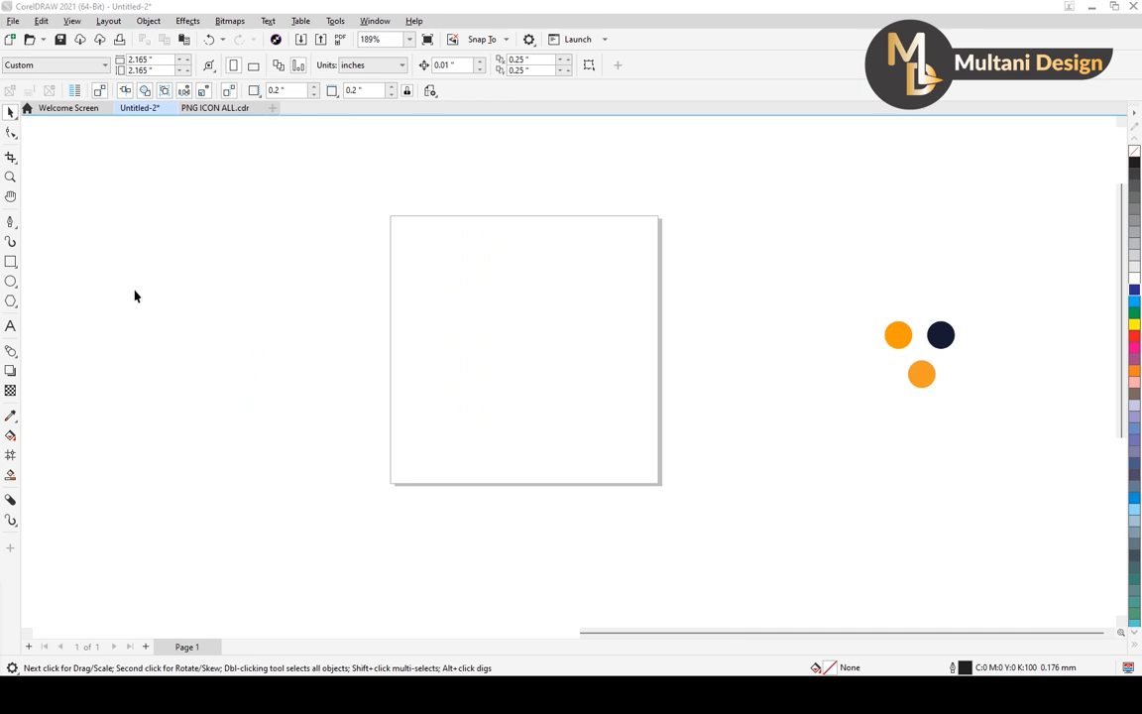
# Create a page-sized square frame and draw a circle about 1.3 inches in diameter beside it.
pyautogui.doubleClick(11, 262)
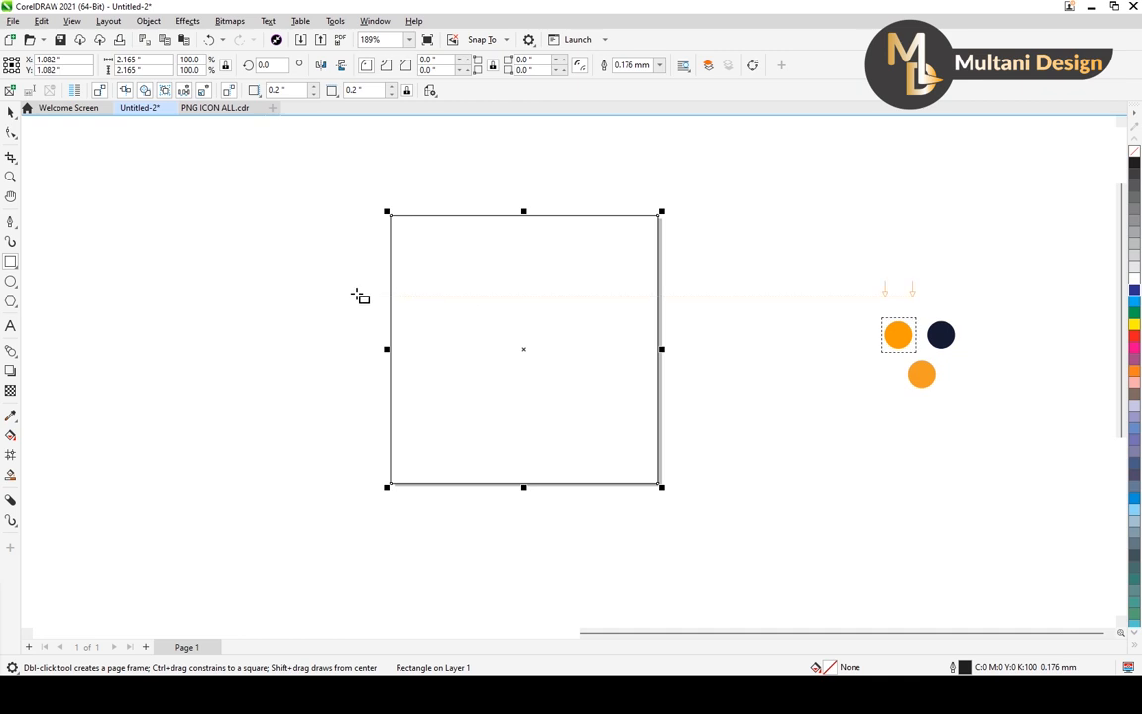
pyautogui.click(14, 286)
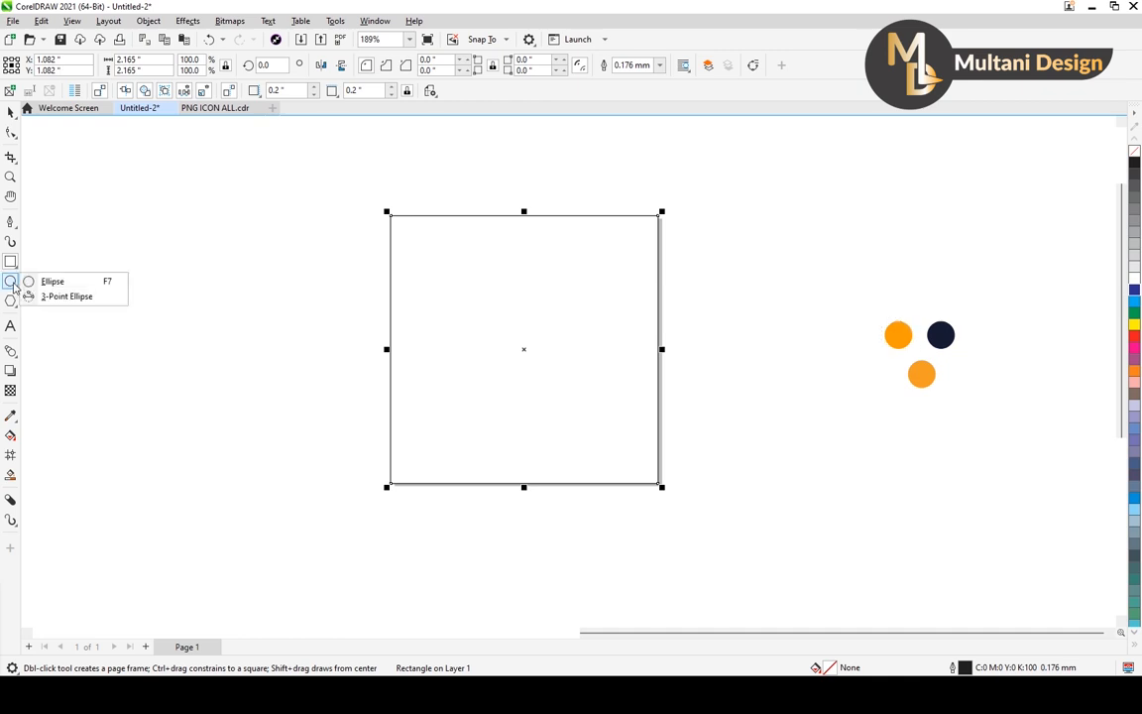
pyautogui.click(55, 284)
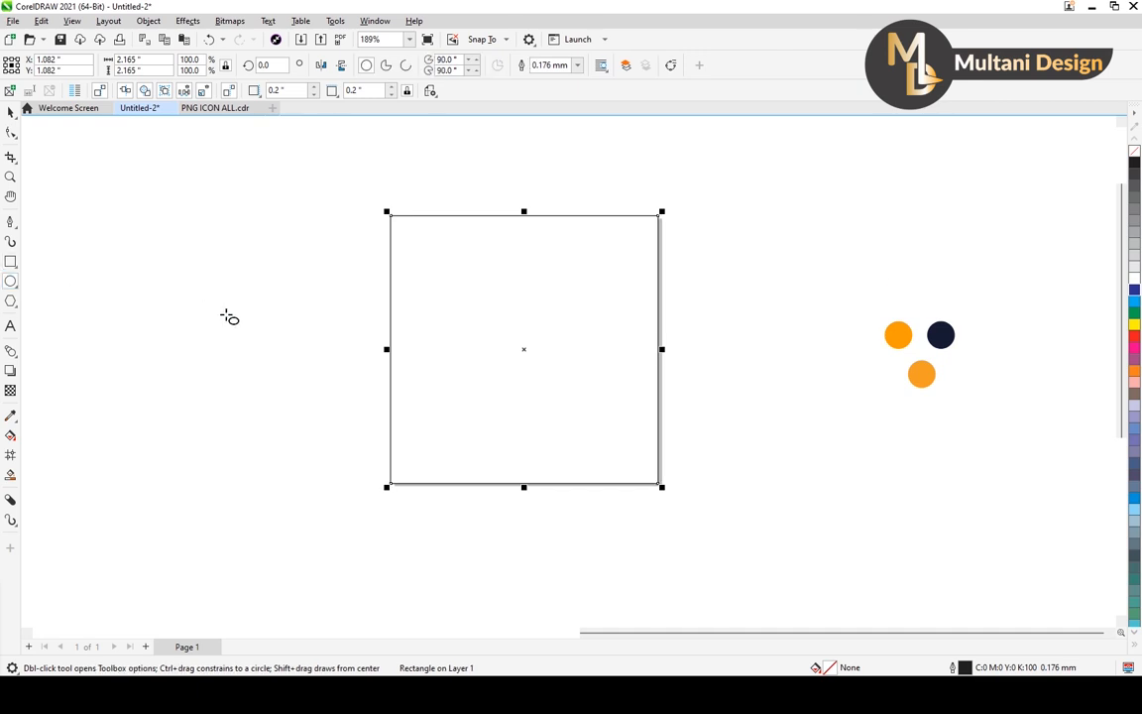
pyautogui.moveTo(202, 279); pyautogui.dragTo(318, 441)
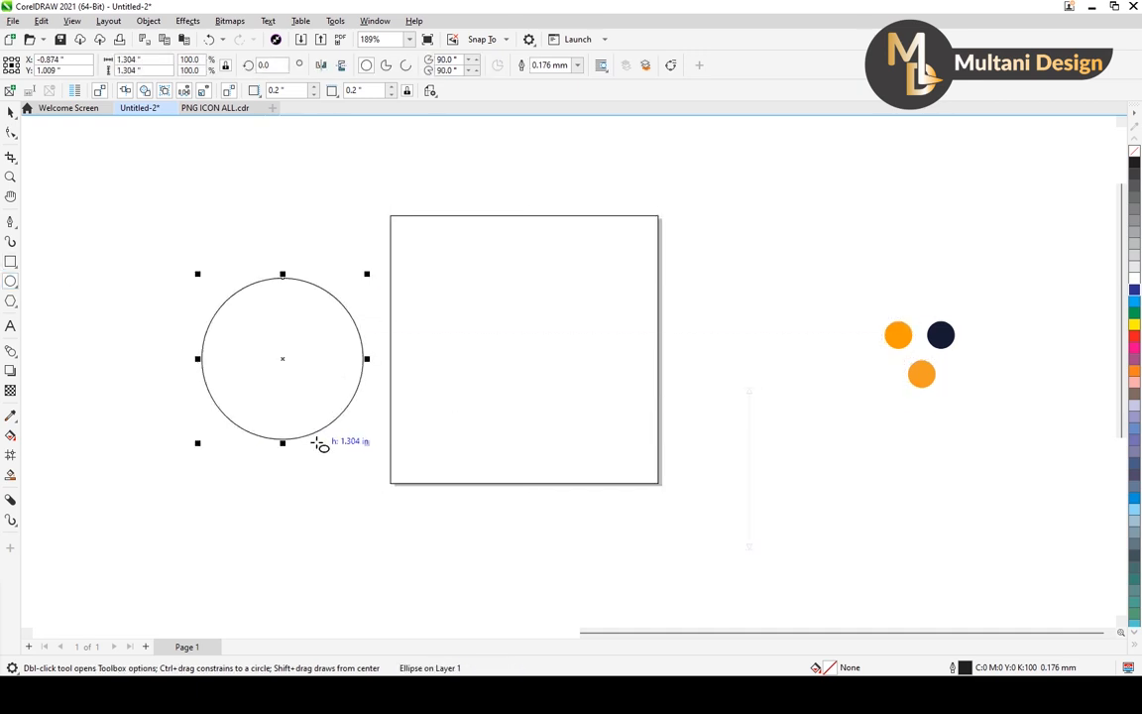
# Place the circle over the square's upper-right corner and enlarge it to about 1.53 inches in diameter.
pyautogui.click(12, 113)
pyautogui.moveTo(283, 358); pyautogui.dragTo(627, 252)
pyautogui.moveTo(709, 154); pyautogui.dragTo(722, 141)
pyautogui.moveTo(626, 242); pyautogui.dragTo(622, 241)
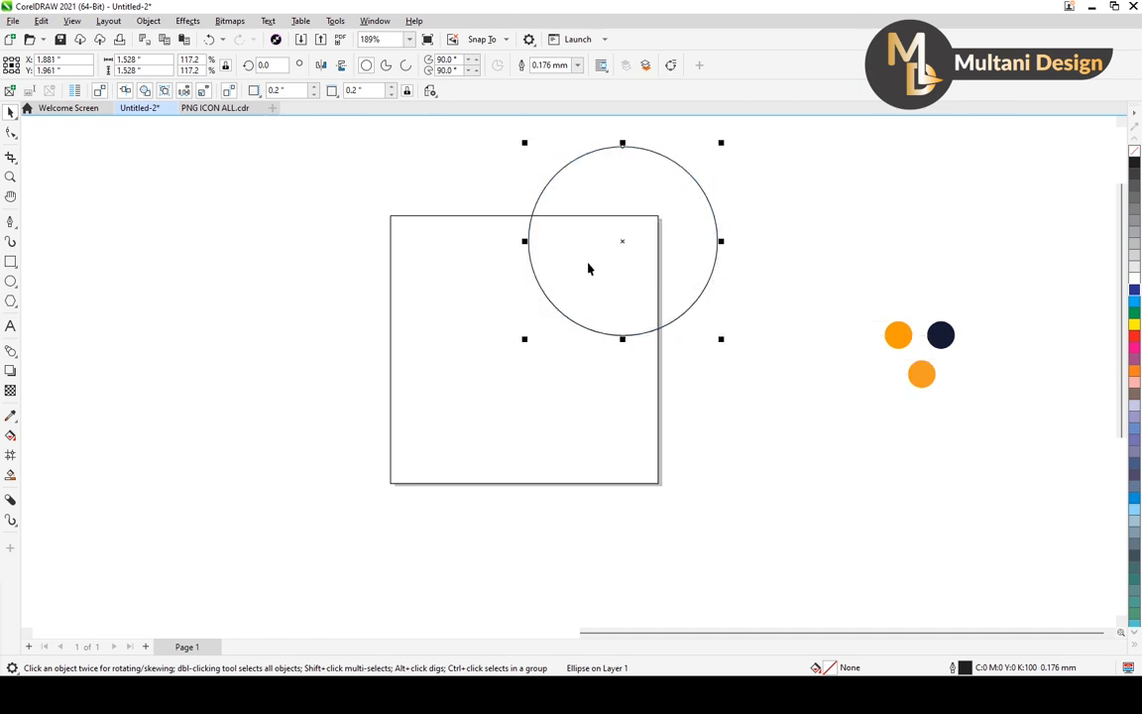
# Smart-fill the region where the circle overlaps the square and delete the original circle.
pyautogui.click(91, 466)
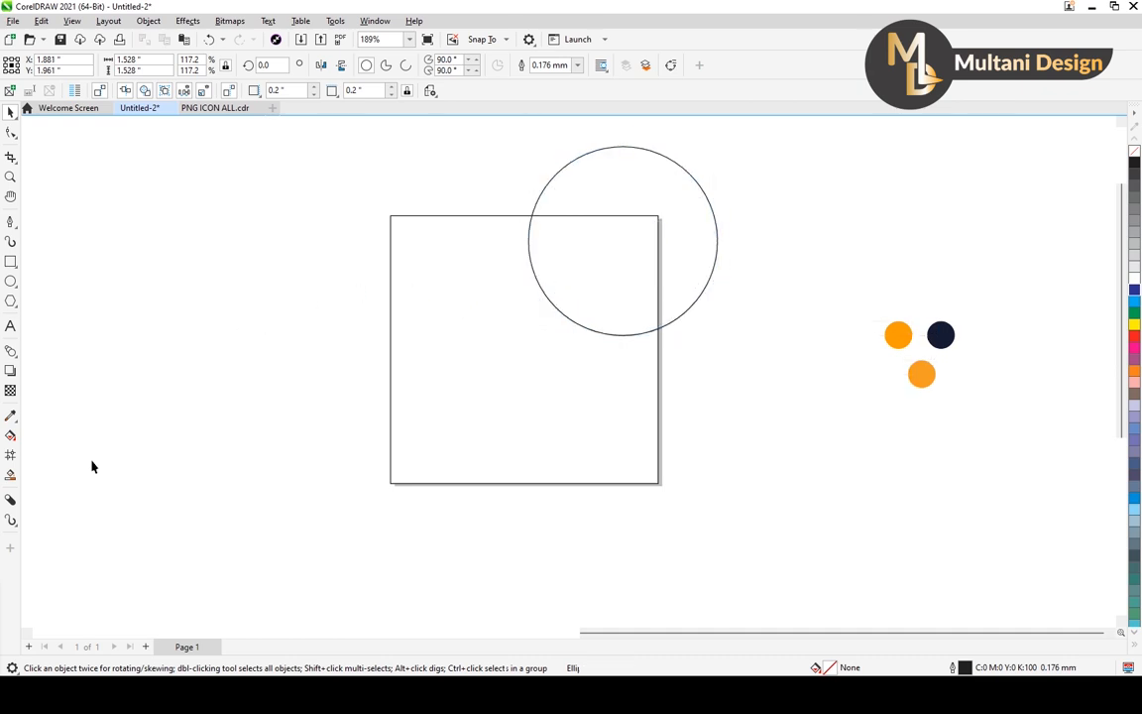
pyautogui.click(11, 478)
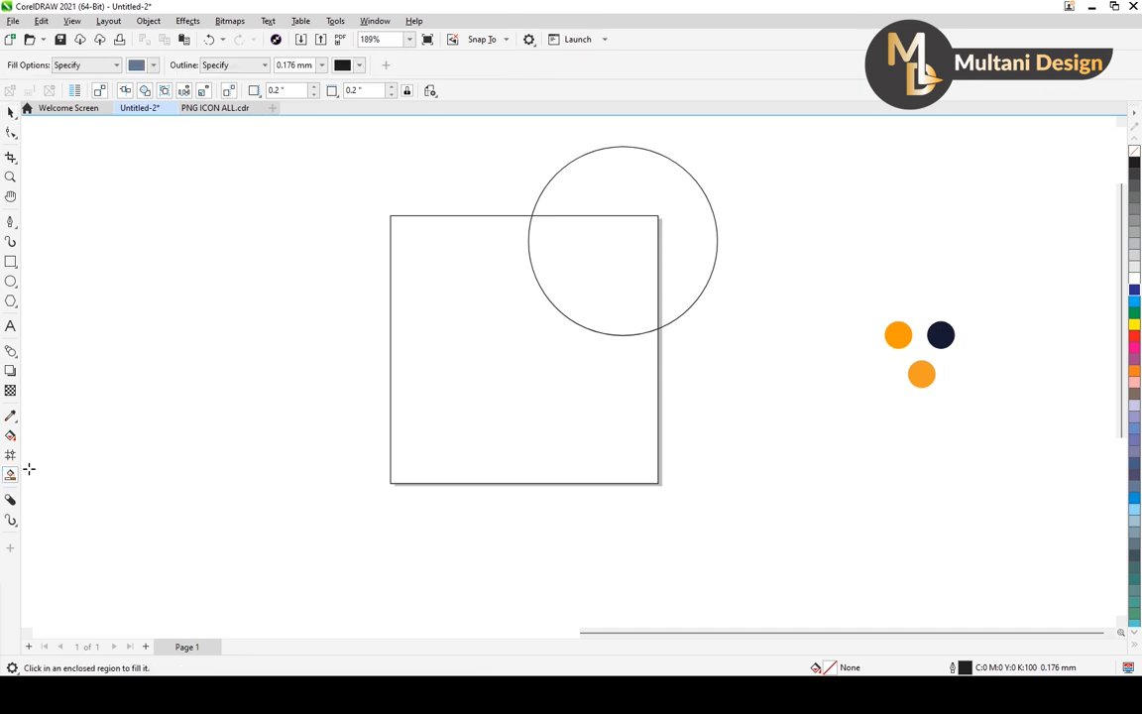
pyautogui.click(627, 289)
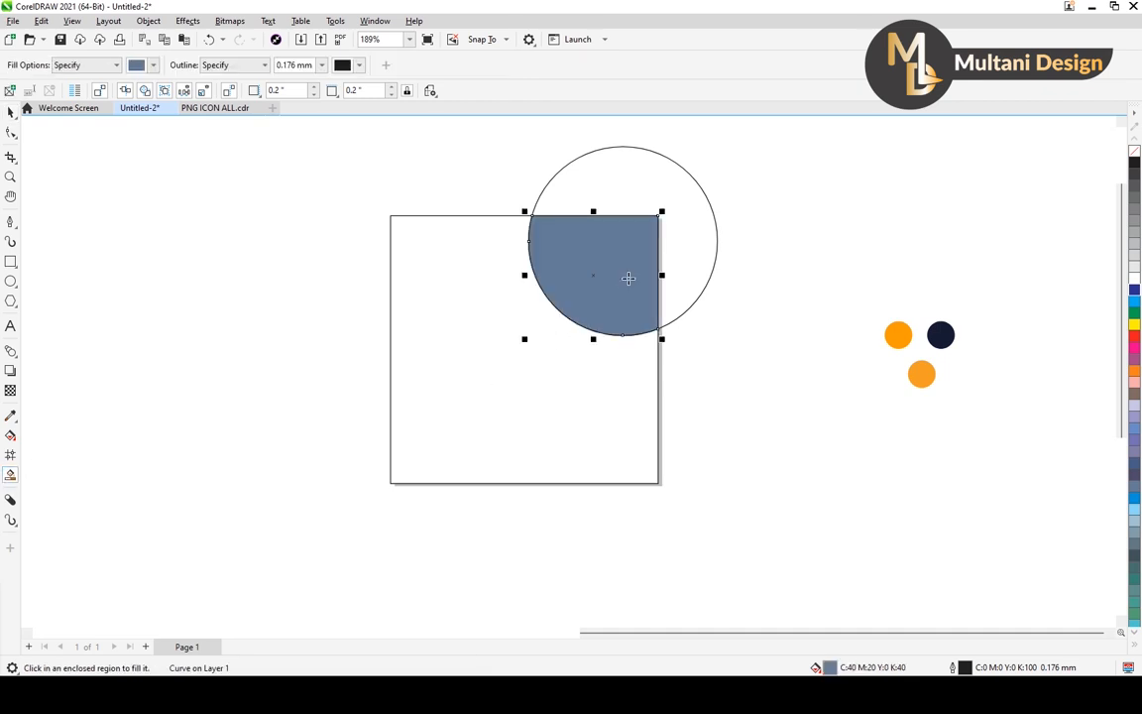
pyautogui.click(11, 111)
pyautogui.click(693, 177)
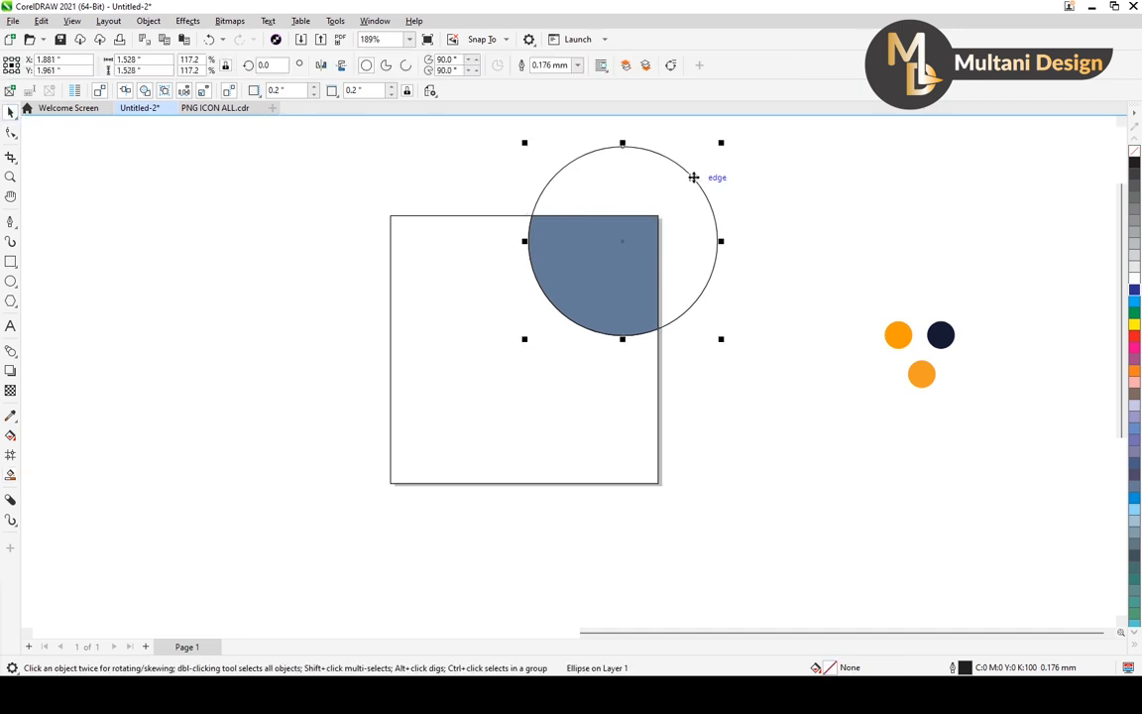
pyautogui.press('Delete')
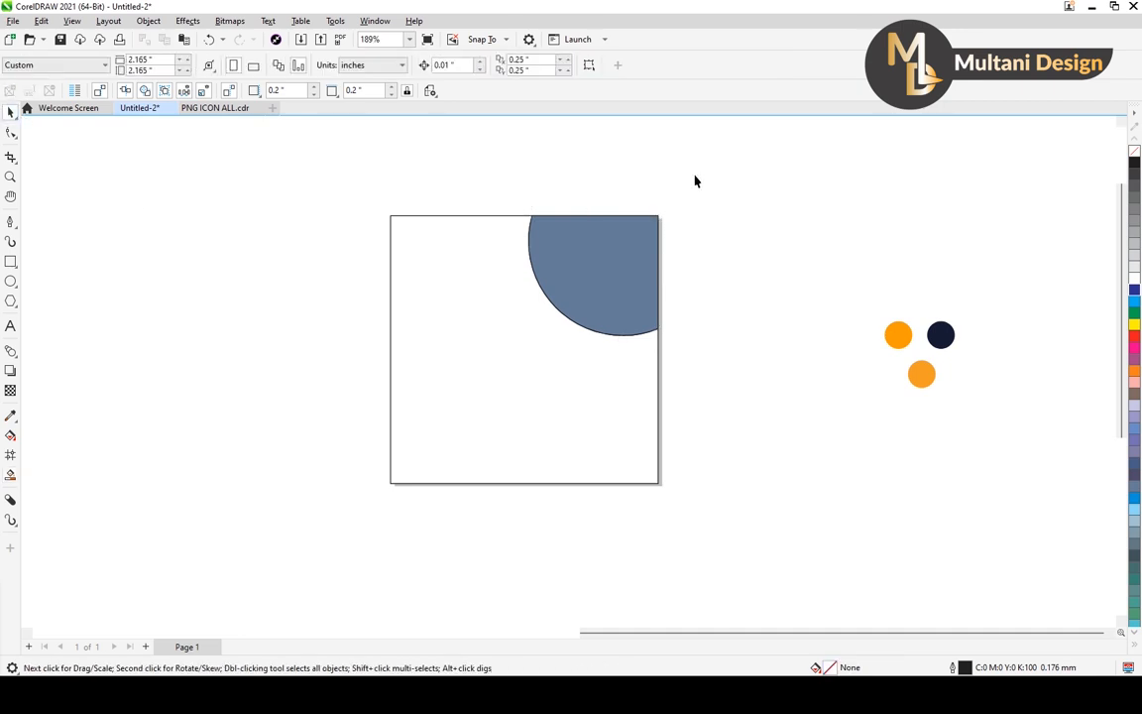
pyautogui.click(510, 216)
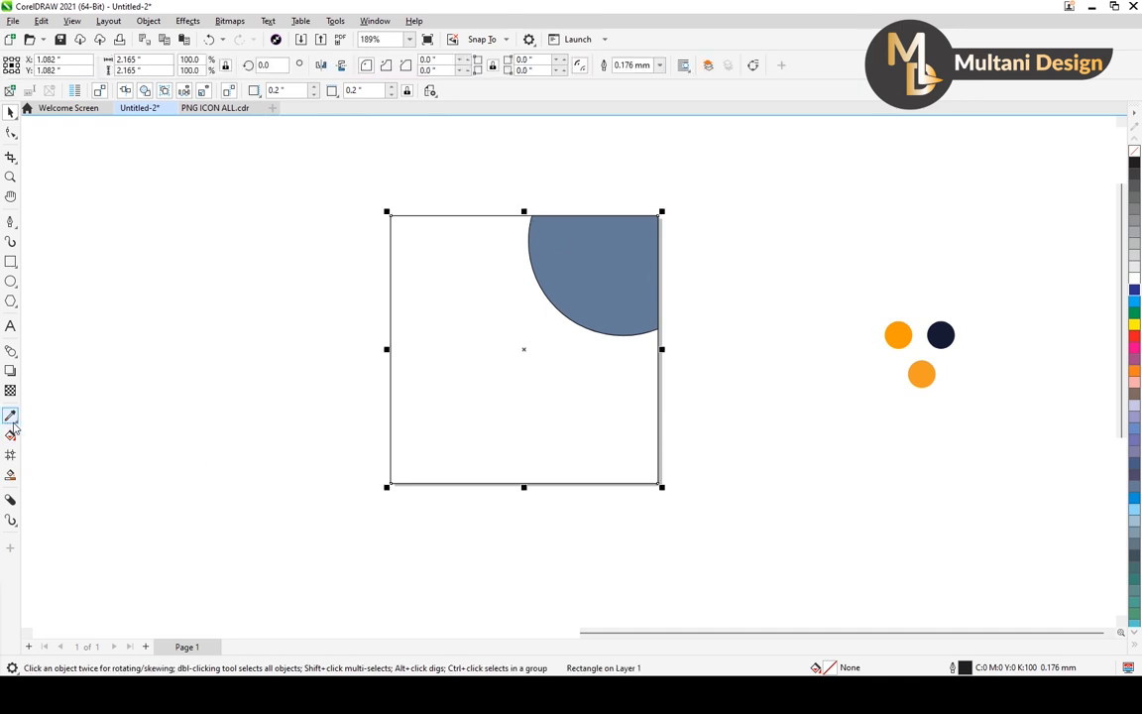
pyautogui.moveTo(850, 266); pyautogui.dragTo(969, 422)
pyautogui.click(835, 288)
pyautogui.moveTo(836, 287); pyautogui.dragTo(969, 421)
pyautogui.click(819, 421)
pyautogui.click(901, 466)
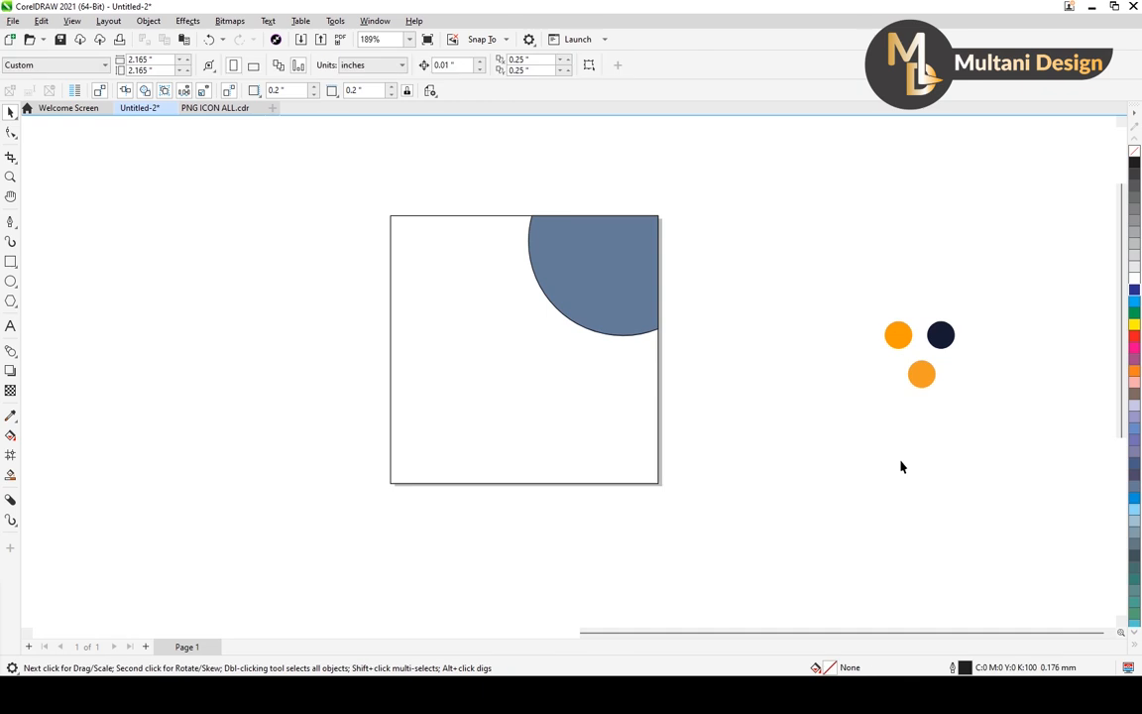
# Sample the navy swatch with the Color Eyedropper and apply it to the corner shape and the square.
pyautogui.click(10, 419)
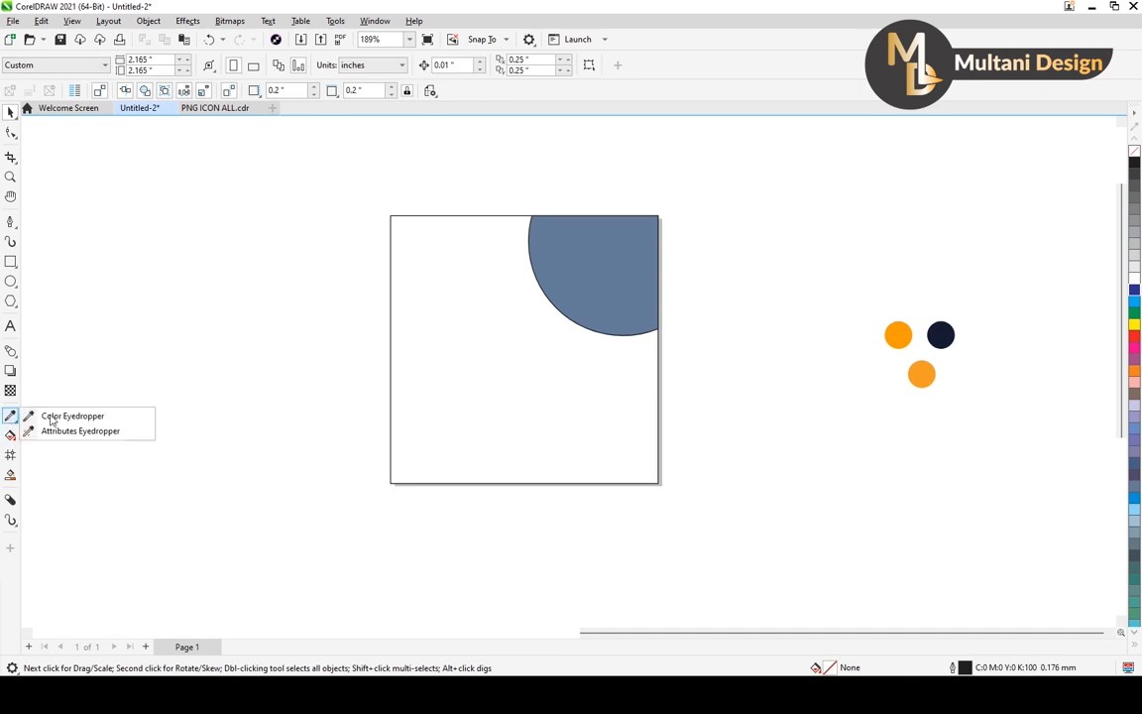
pyautogui.click(109, 415)
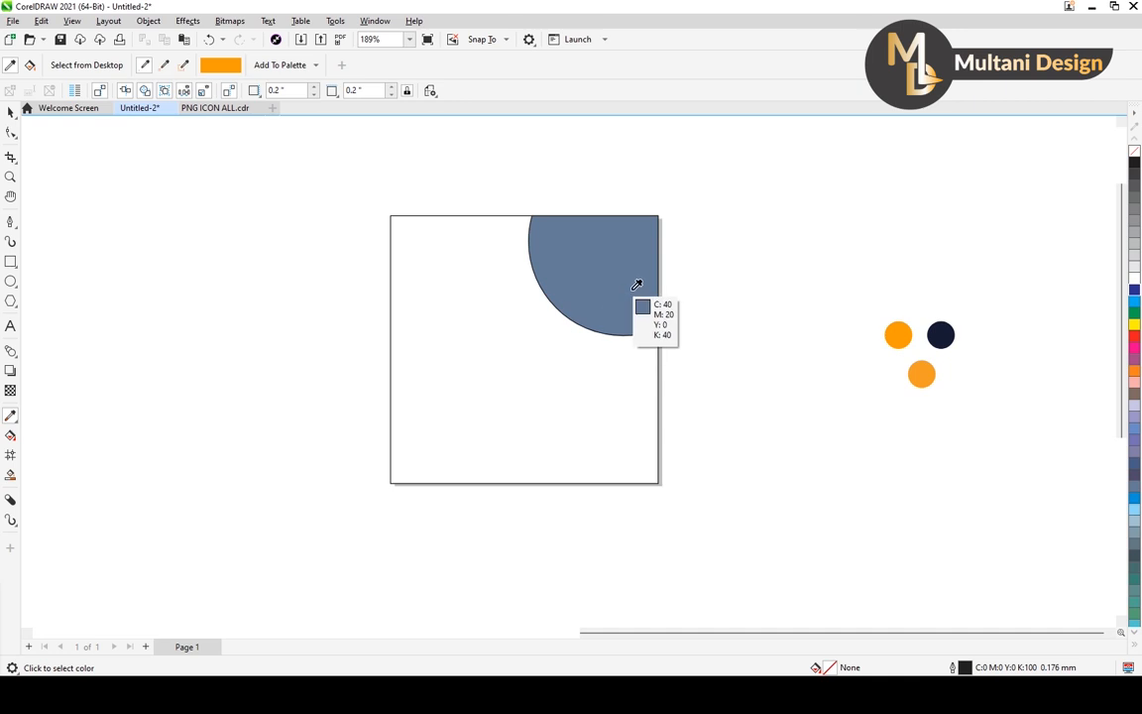
pyautogui.click(939, 333)
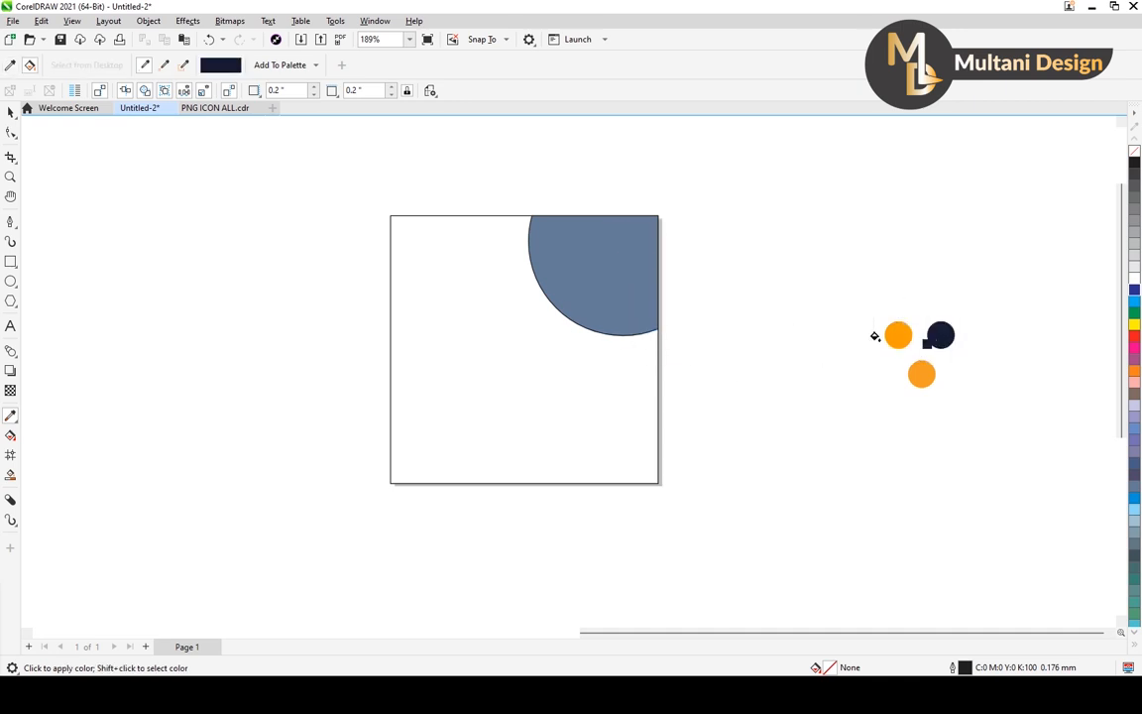
pyautogui.click(611, 279)
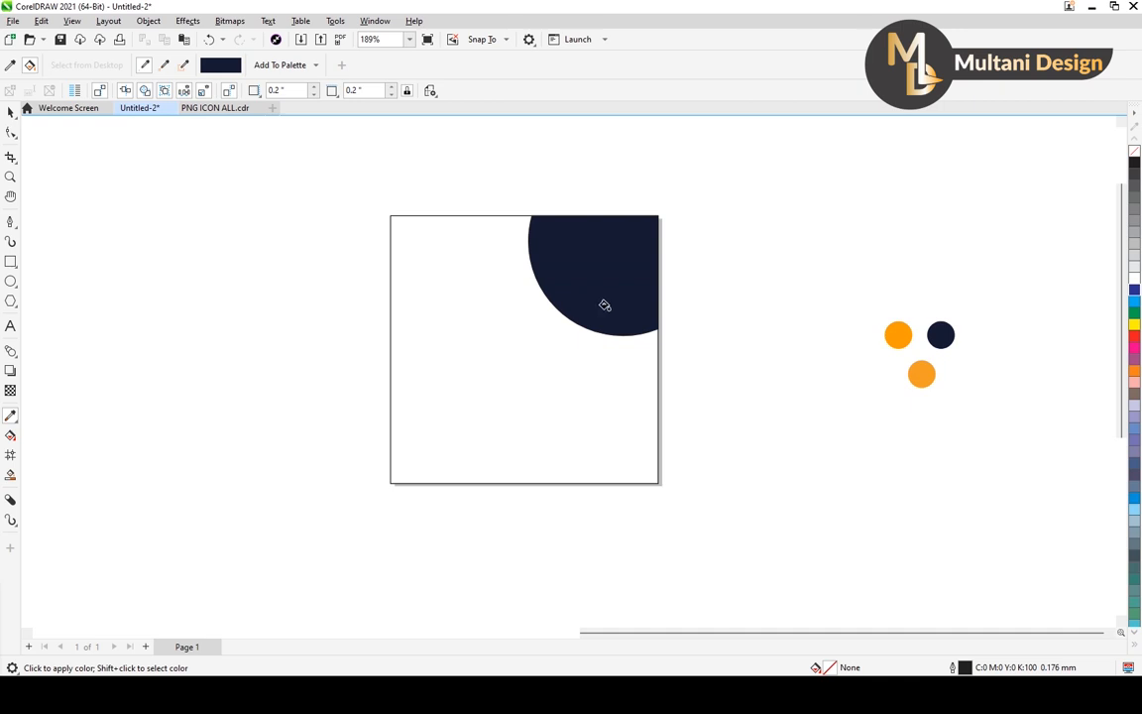
pyautogui.click(536, 372)
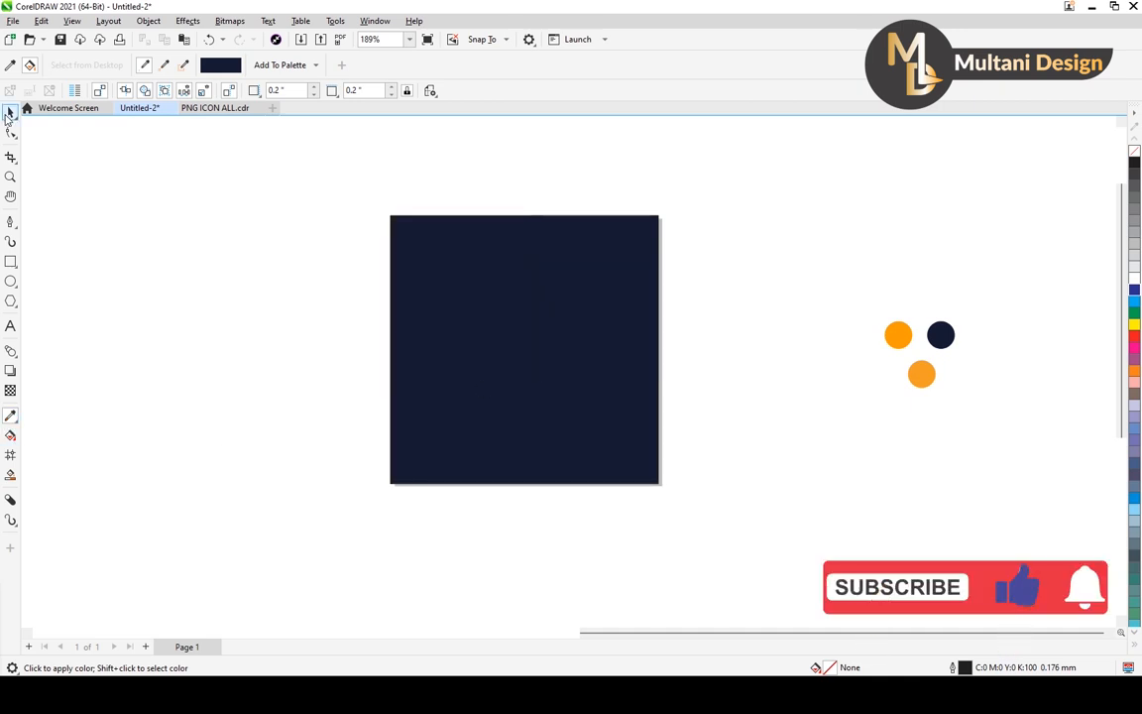
# Recolor the upper-right corner shape with the orange sampled from the left orange swatch.
pyautogui.click(10, 112)
pyautogui.click(614, 256)
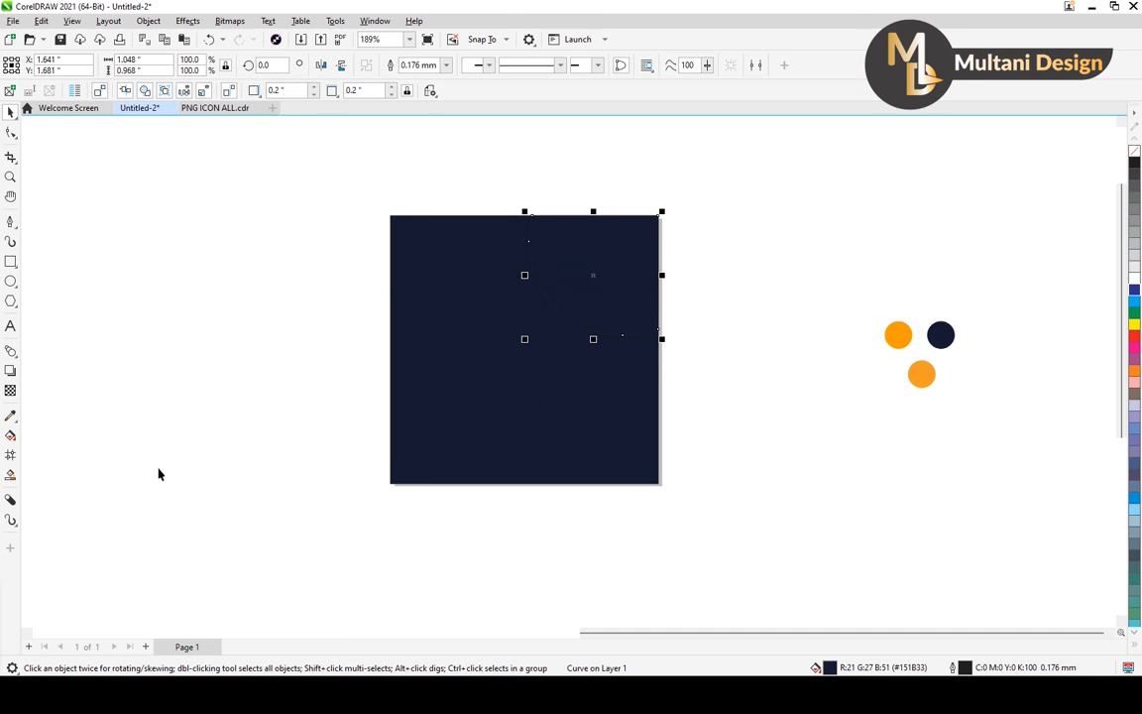
pyautogui.click(10, 415)
pyautogui.click(897, 333)
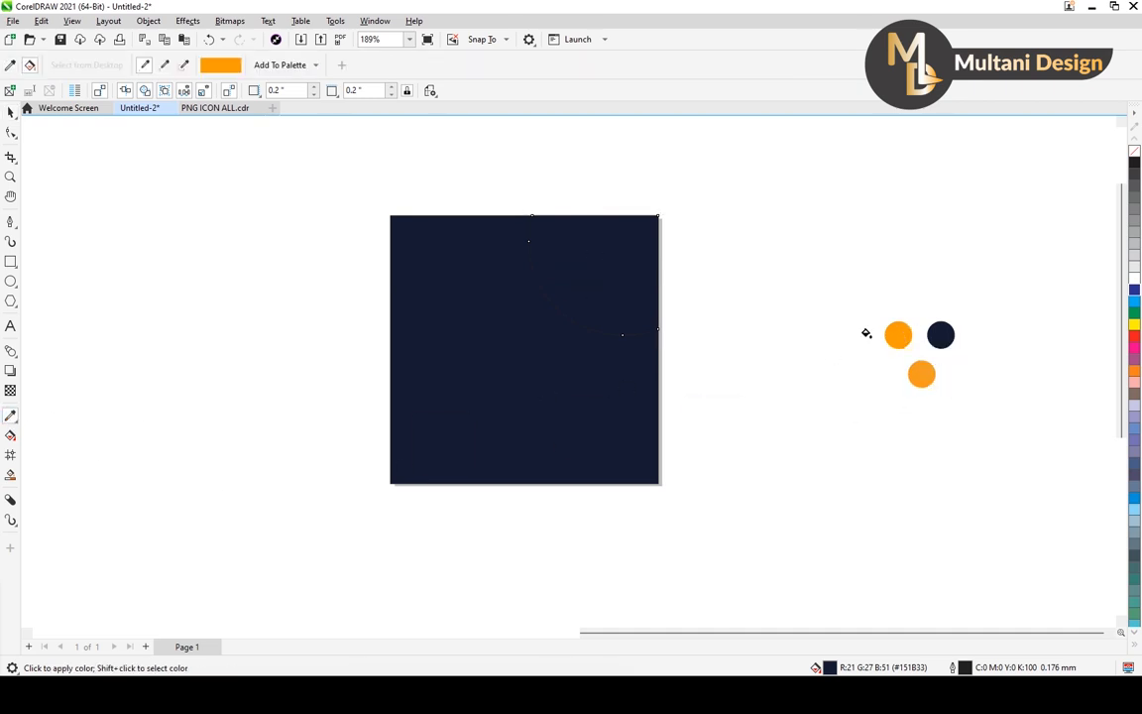
pyautogui.click(585, 280)
pyautogui.click(9, 113)
# Draw a horizontal bar about 1.61 by 0.23 inches and move it up to overlap the orange corner shape.
pyautogui.click(12, 263)
pyautogui.click(46, 262)
pyautogui.moveTo(351, 321); pyautogui.dragTo(553, 353)
pyautogui.click(9, 112)
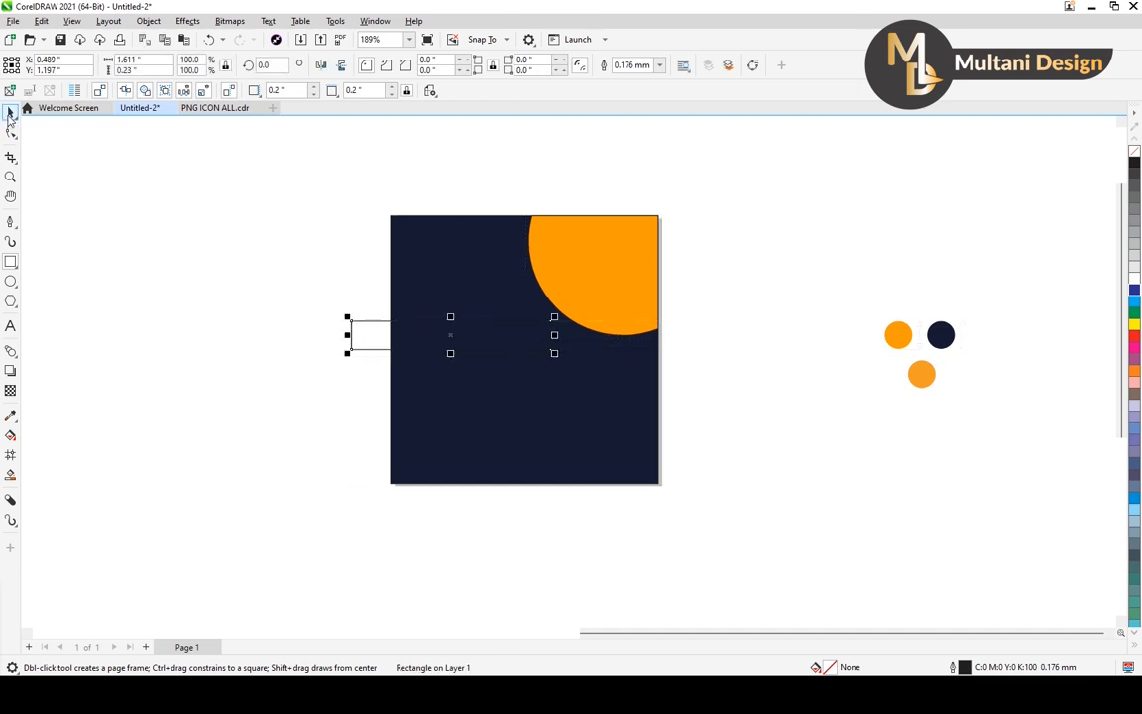
pyautogui.scroll(1, 411, 335)
pyautogui.moveTo(461, 334); pyautogui.dragTo(493, 301)
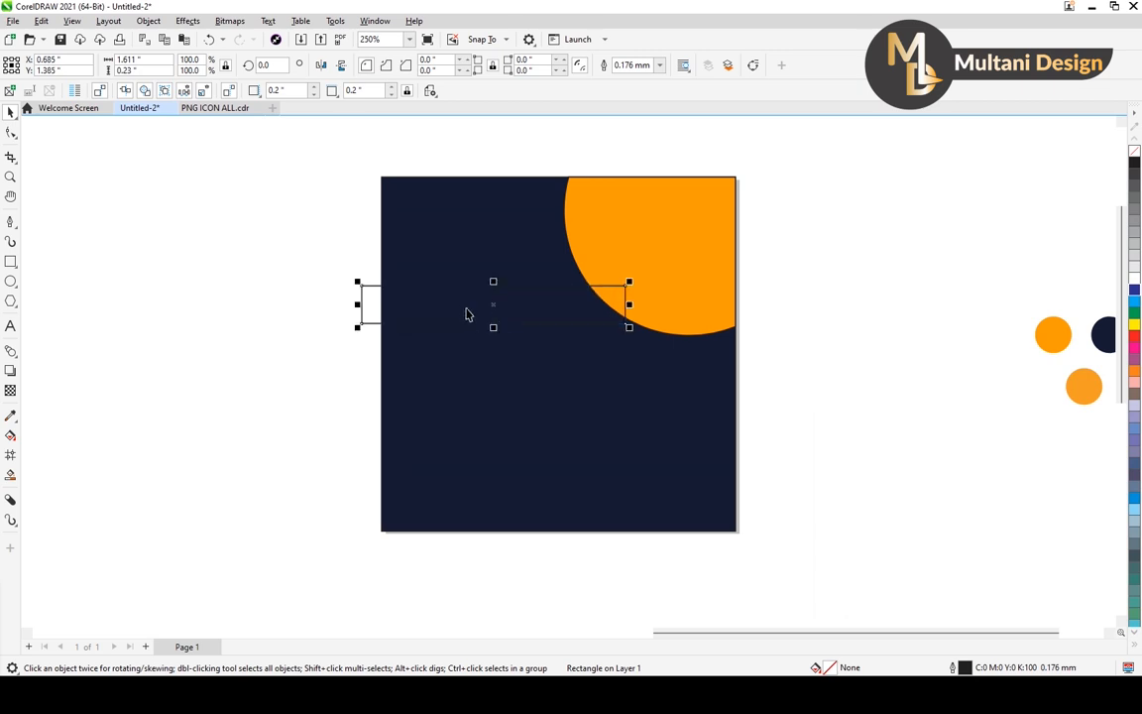
# Fill the bar with the orange sampled from the left orange swatch and remove its outline.
pyautogui.click(16, 421)
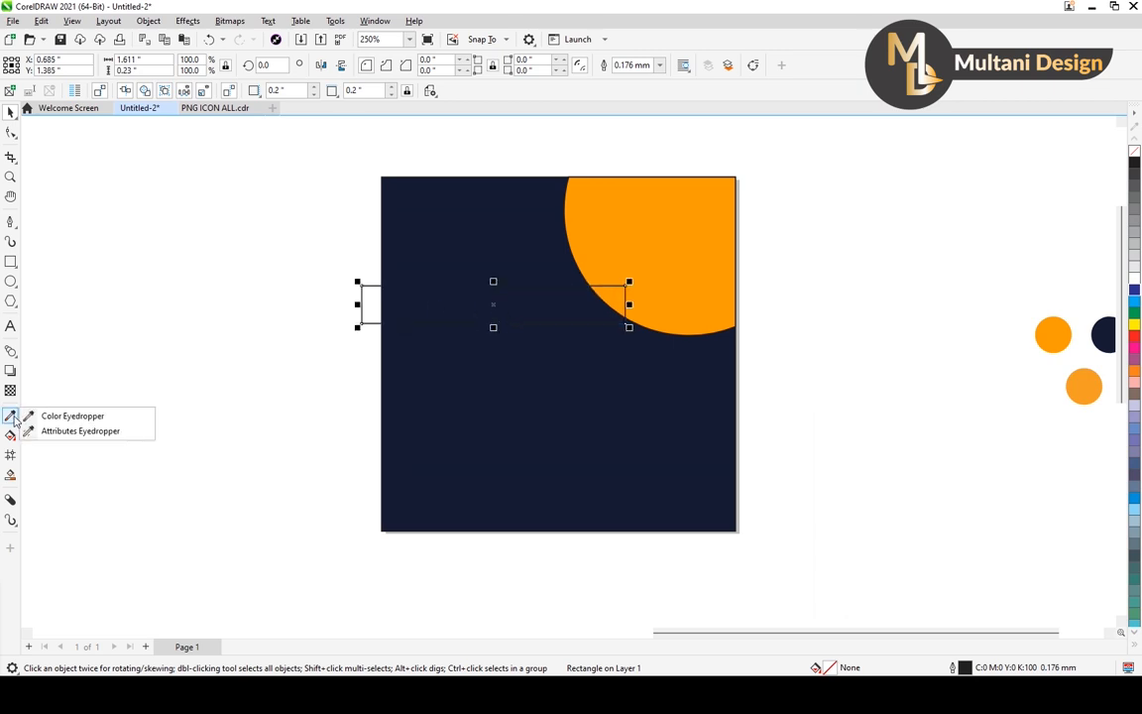
pyautogui.click(120, 413)
pyautogui.click(1061, 337)
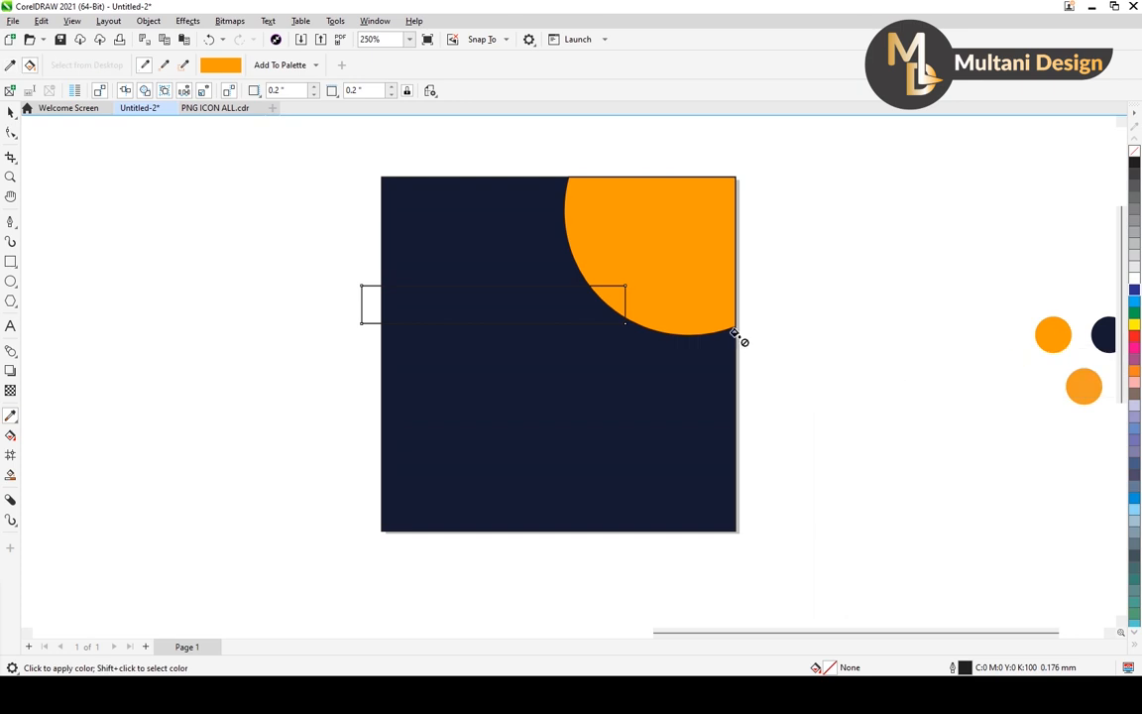
pyautogui.click(529, 296)
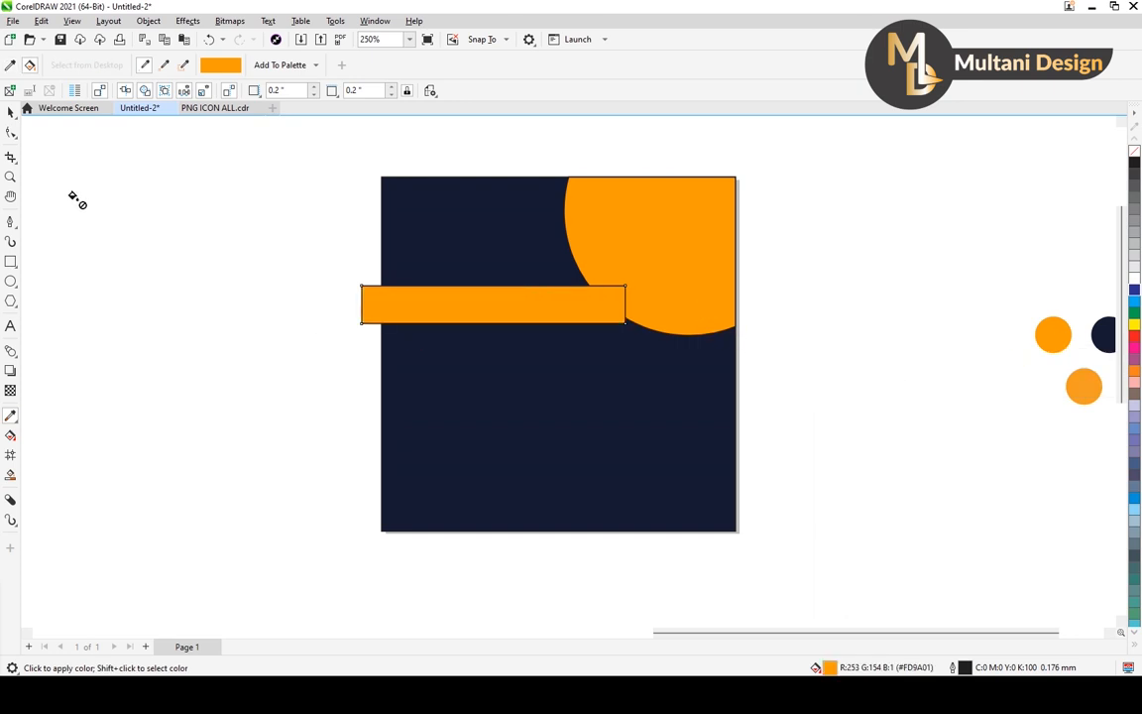
pyautogui.click(11, 111)
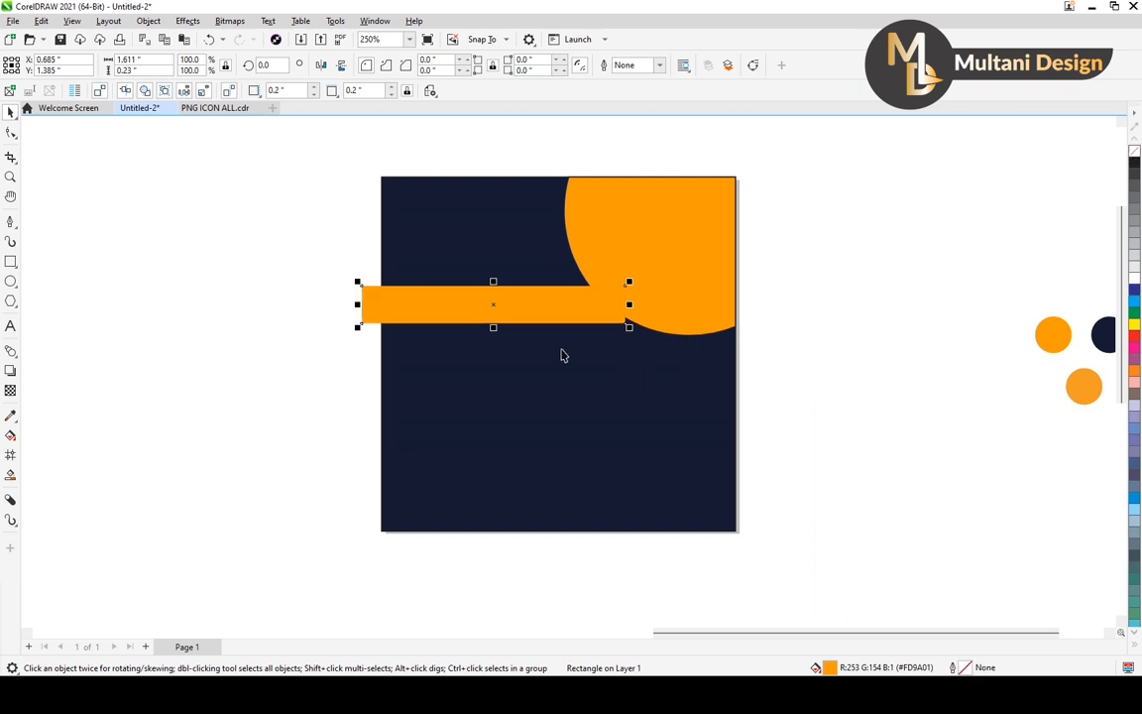
# Align the bar's left end with the square's left edge, stretch its right end into the orange shape, and nudge it slightly down.
pyautogui.scroll(1, 376, 307)
pyautogui.moveTo(355, 305); pyautogui.dragTo(380, 305)
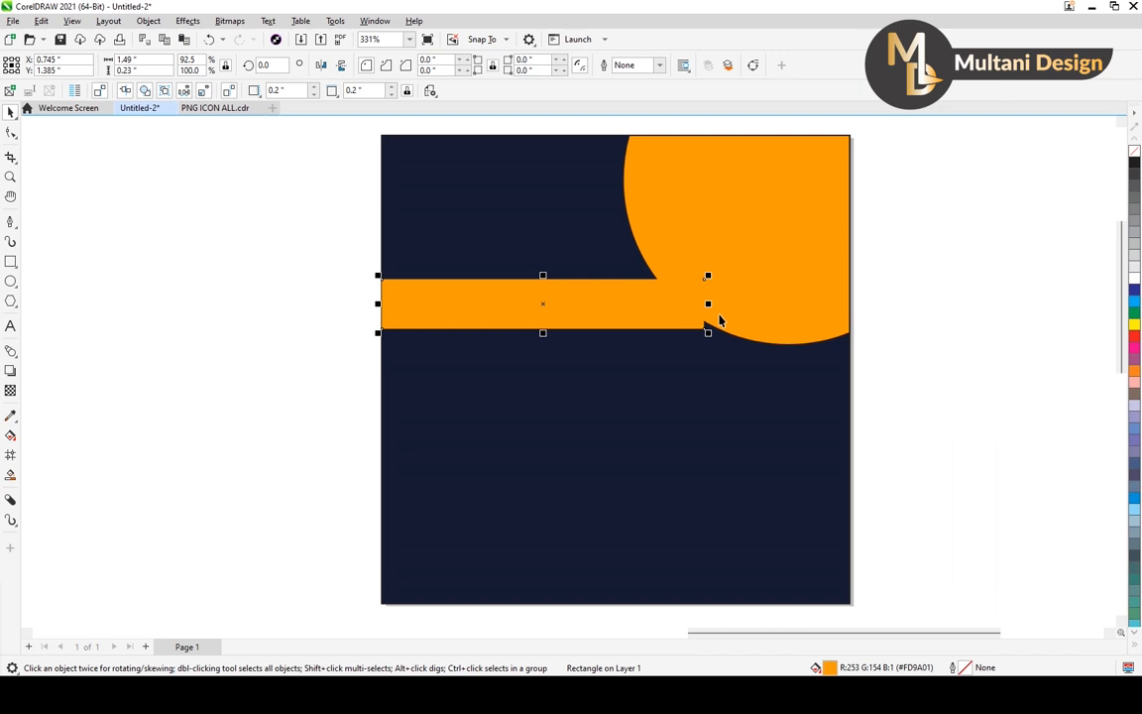
pyautogui.moveTo(711, 305); pyautogui.dragTo(733, 303)
pyautogui.press('Down')
pyautogui.press('Down')
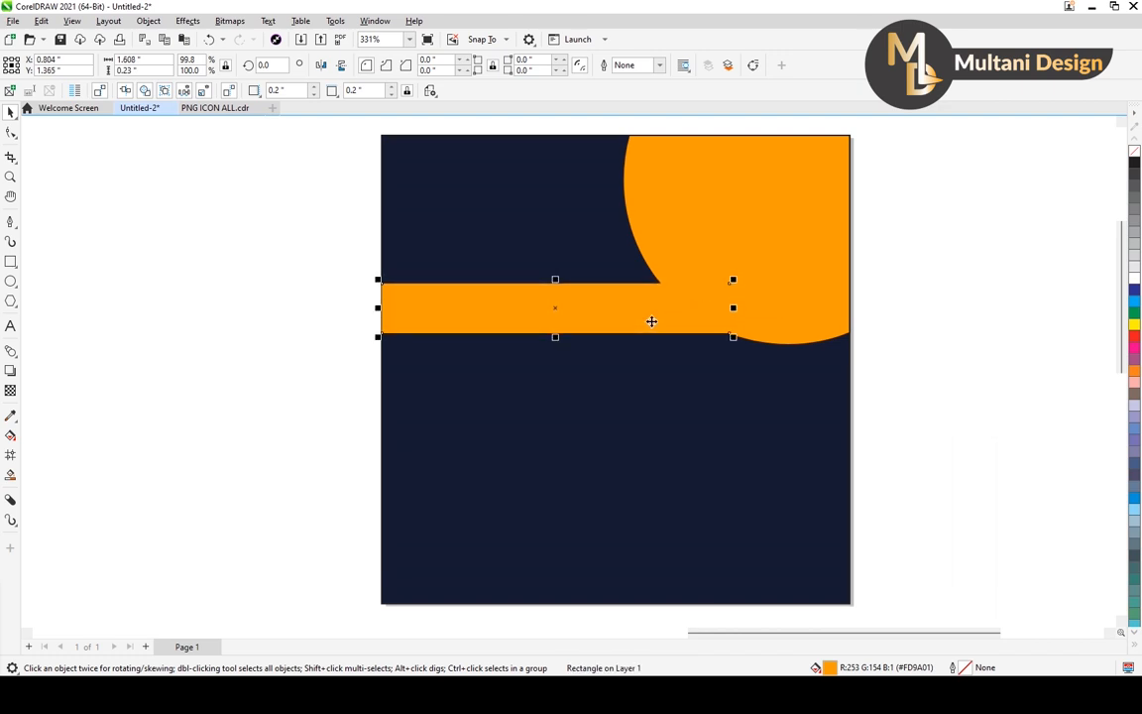
pyautogui.click(879, 323)
pyautogui.scroll(-3, 606, 250)
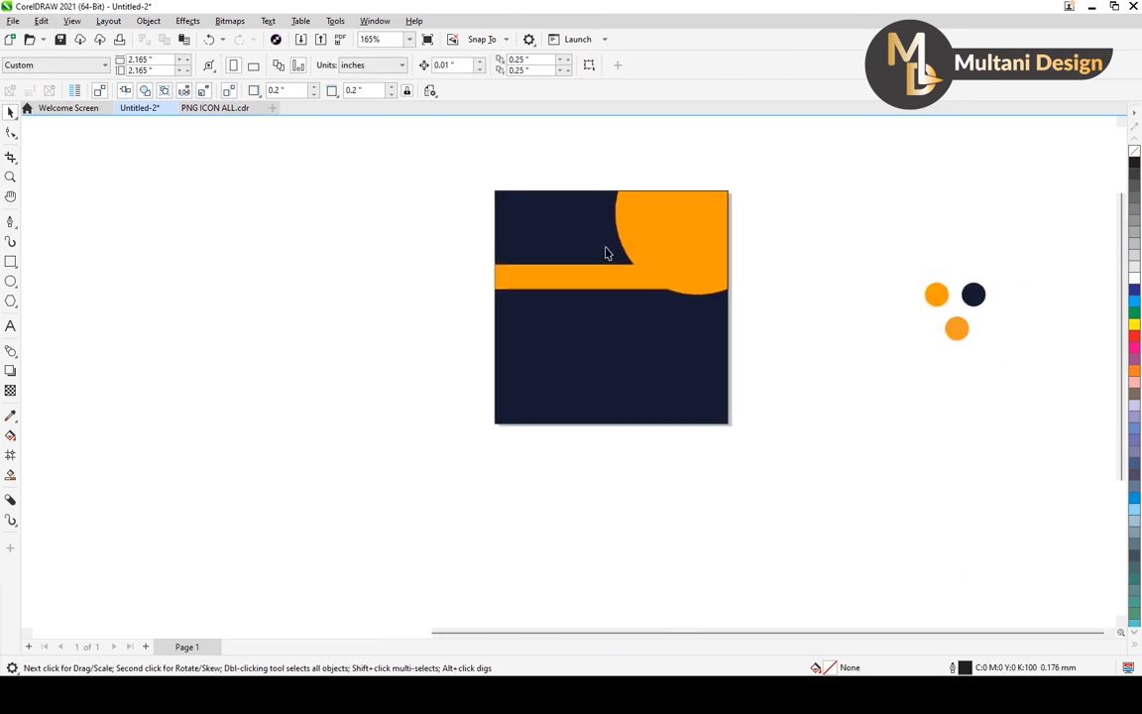
pyautogui.scroll(3, 691, 278)
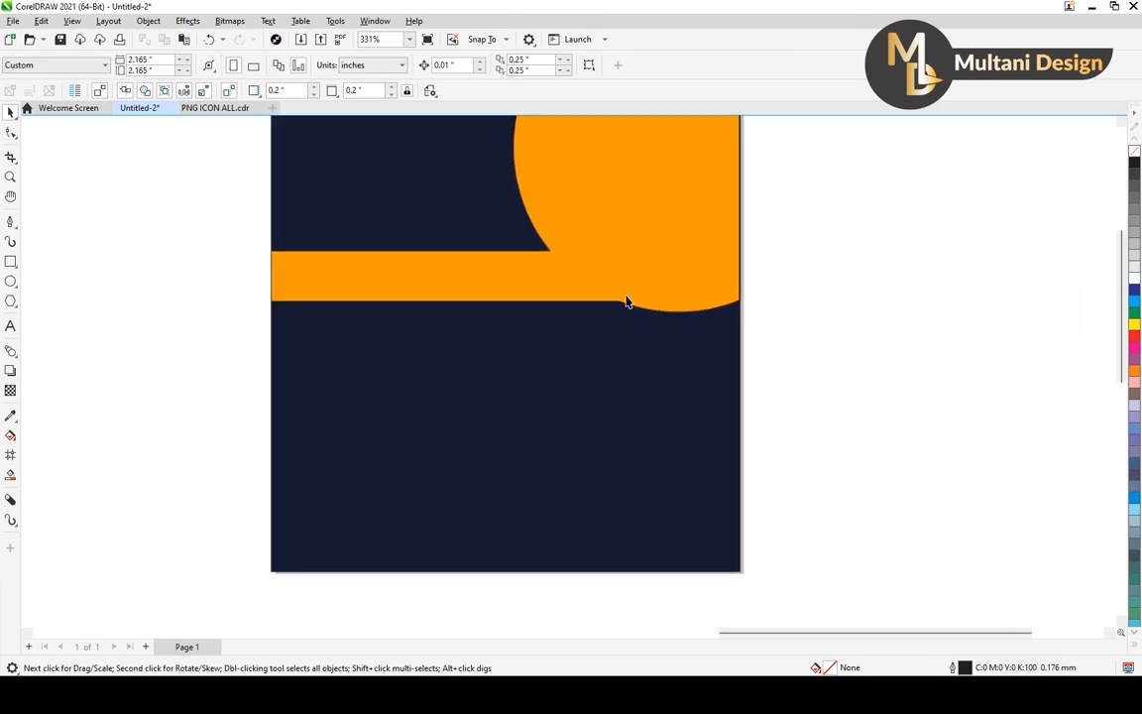
pyautogui.scroll(-1, 625, 298)
# Apply a linear fountain transparency to the bar, fading it out from its middle towards its left end.
pyautogui.click(515, 287)
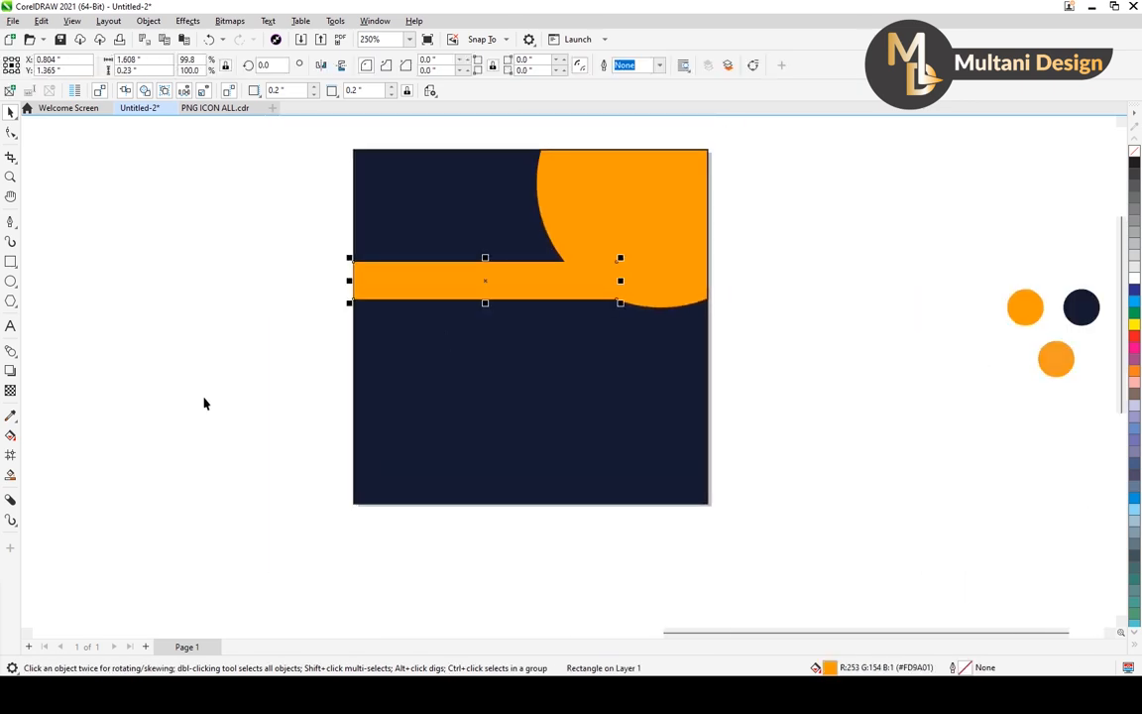
pyautogui.click(10, 392)
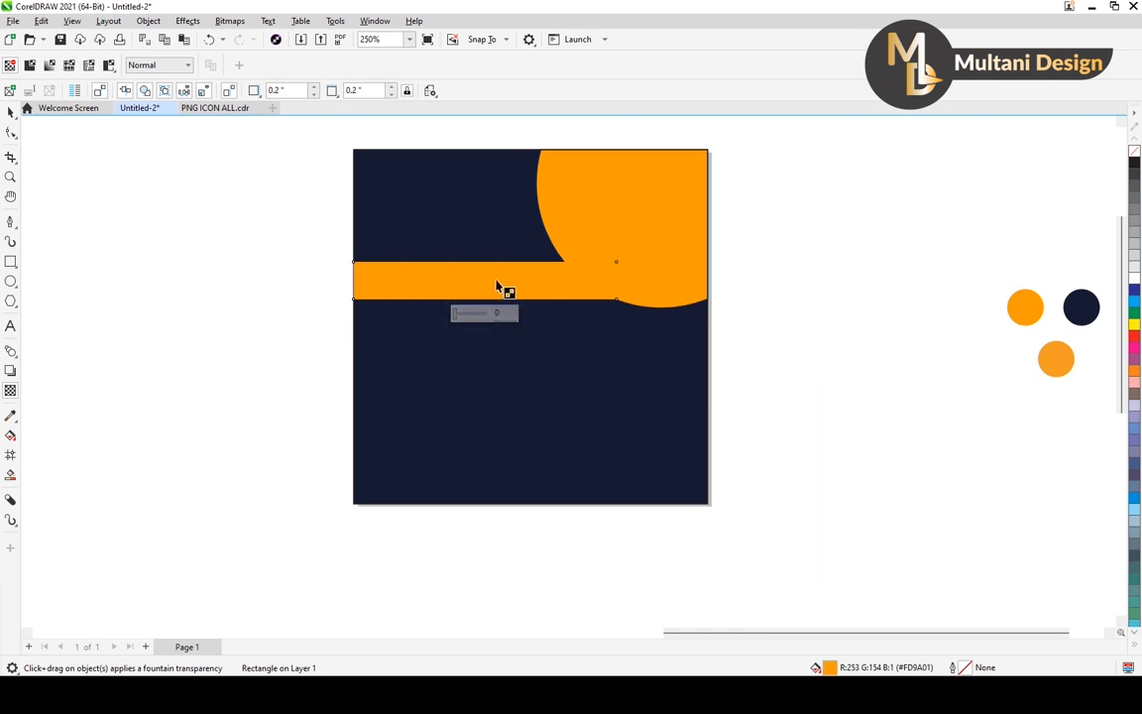
pyautogui.moveTo(484, 281); pyautogui.dragTo(334, 281)
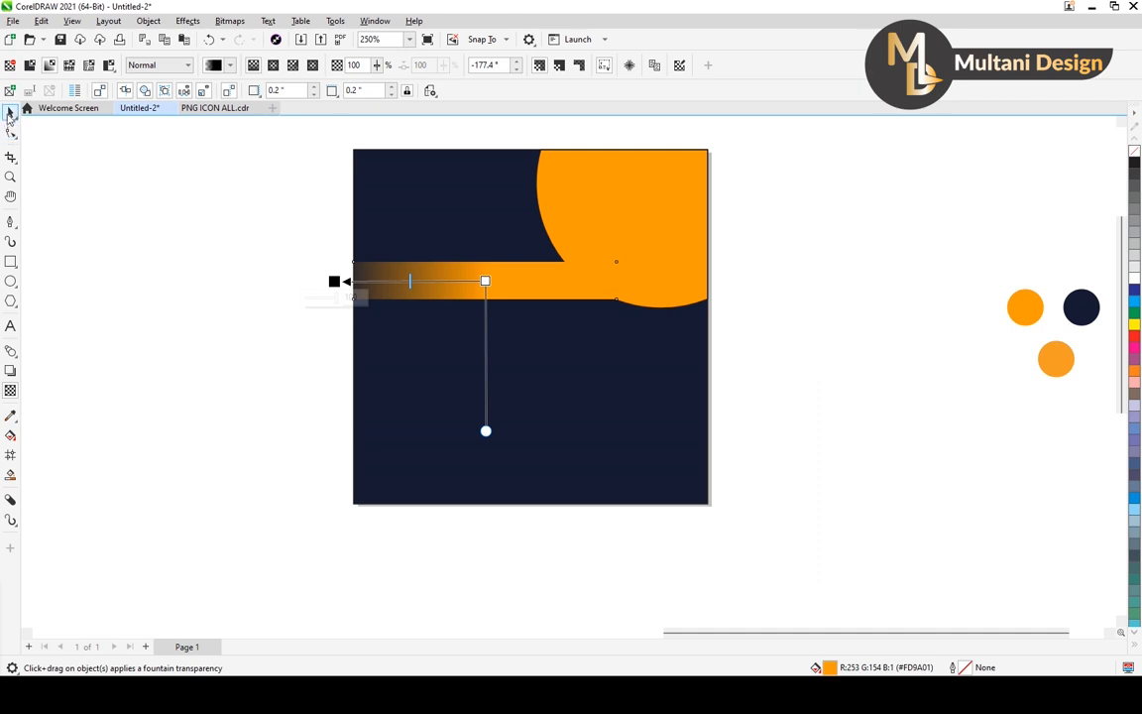
pyautogui.click(11, 111)
pyautogui.click(100, 216)
pyautogui.scroll(-2, 358, 283)
pyautogui.scroll(-1, 358, 283)
pyautogui.moveTo(443, 276); pyautogui.dragTo(487, 291)
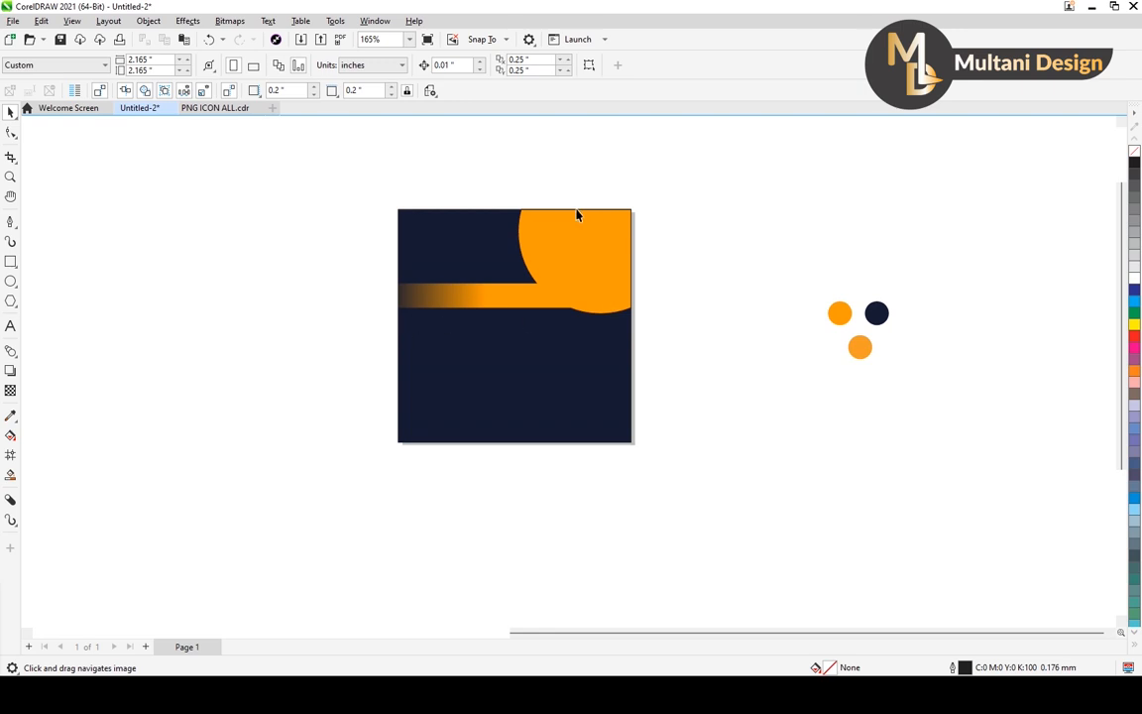
# Bring the food platter photo over from far outside the page and place it just beside the navy square.
pyautogui.click(573, 261)
pyautogui.scroll(2, 590, 238)
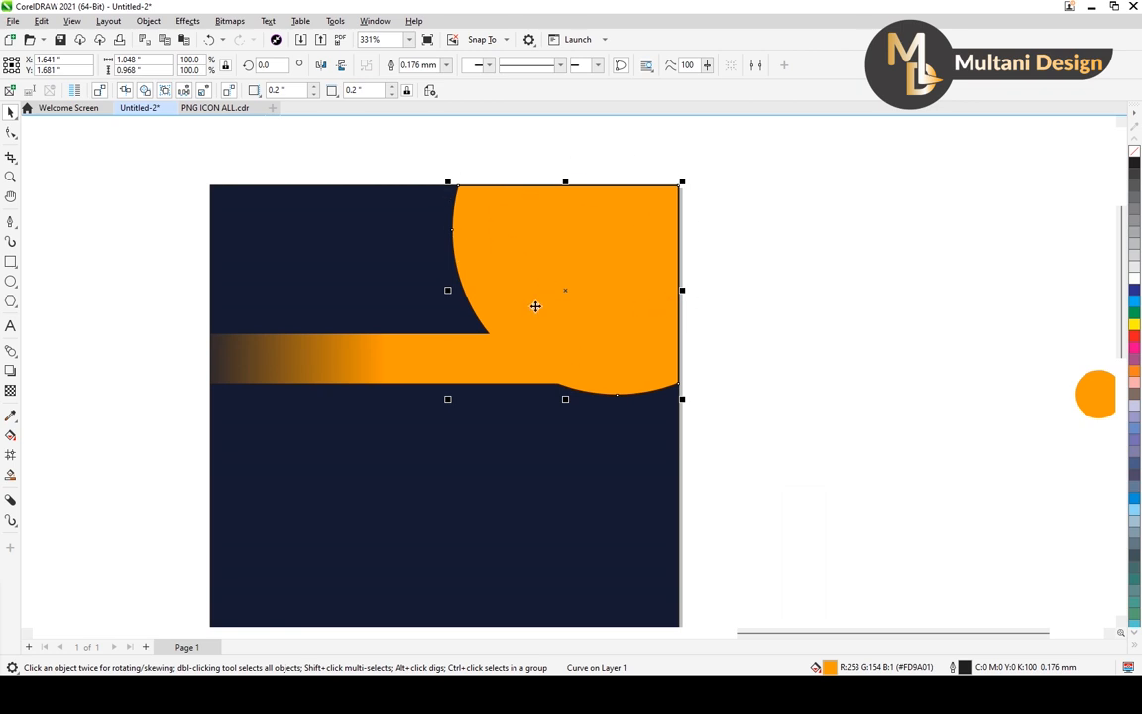
pyautogui.scroll(-2, 656, 314)
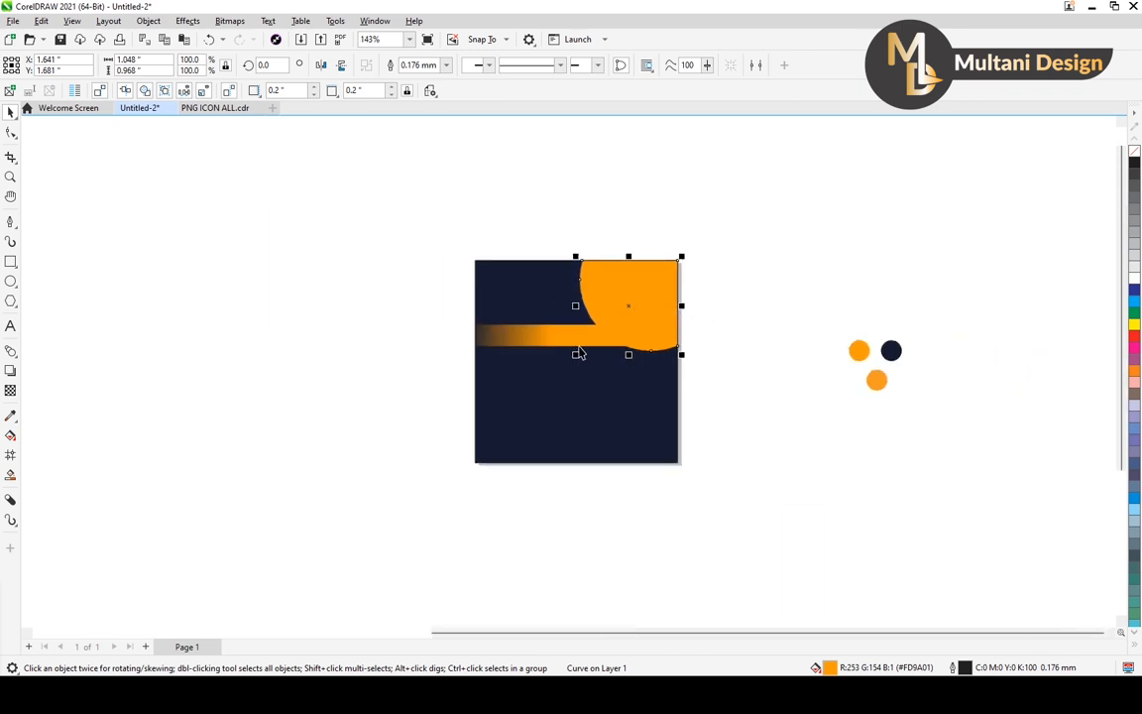
pyautogui.scroll(-3, 578, 354)
pyautogui.scroll(5, 140, 323)
pyautogui.click(140, 323)
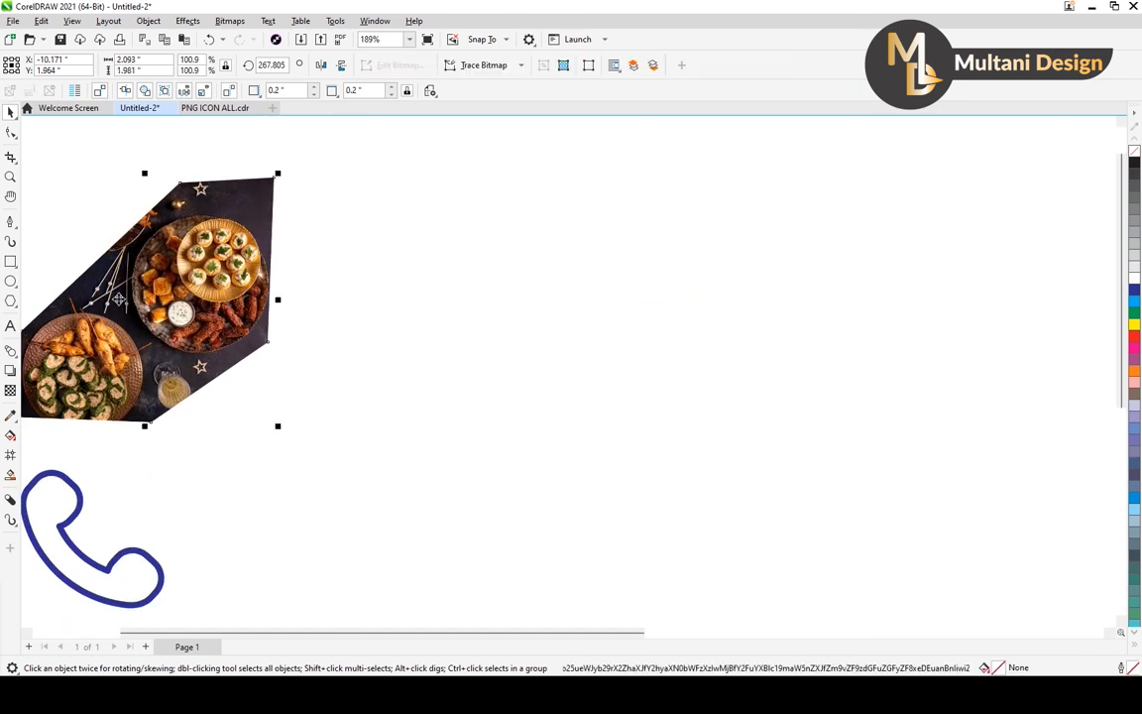
pyautogui.scroll(-2, 140, 323)
pyautogui.moveTo(102, 241); pyautogui.dragTo(552, 269)
pyautogui.scroll(1, 640, 299)
pyautogui.press('h')
pyautogui.moveTo(344, 318); pyautogui.dragTo(92, 331)
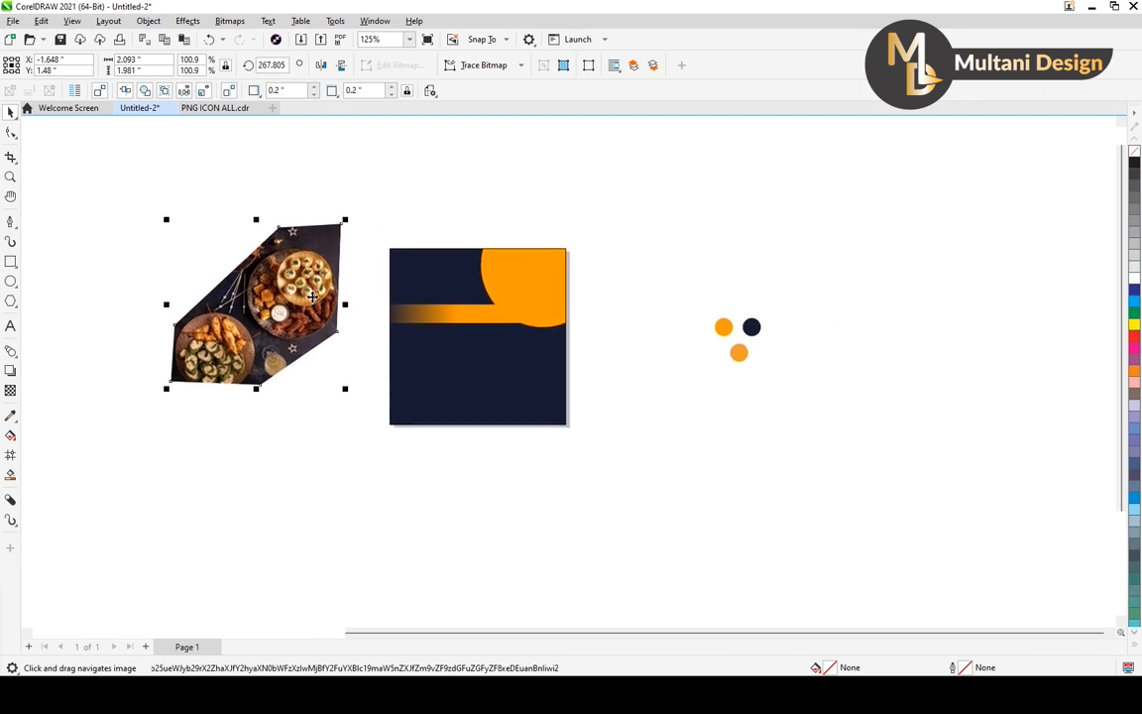
# Enlarge the food photo to about 2.2 by 2.08 inches and PowerClip it inside the orange corner shape.
pyautogui.scroll(1, 315, 291)
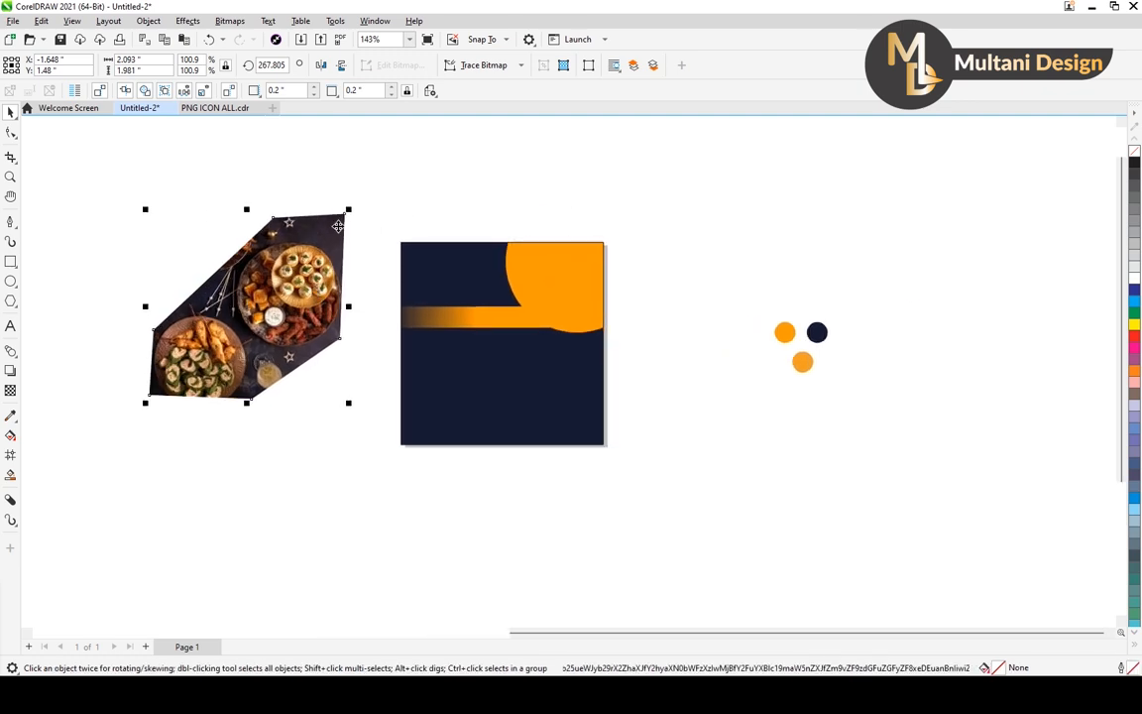
pyautogui.scroll(1, 342, 222)
pyautogui.moveTo(350, 208)
pyautogui.mouseDown()
pyautogui.moveTo(371, 197)
pyautogui.moveTo(361, 196)
pyautogui.mouseUp()
pyautogui.moveTo(279, 304); pyautogui.dragTo(645, 356)
pyautogui.rightClick(649, 365)
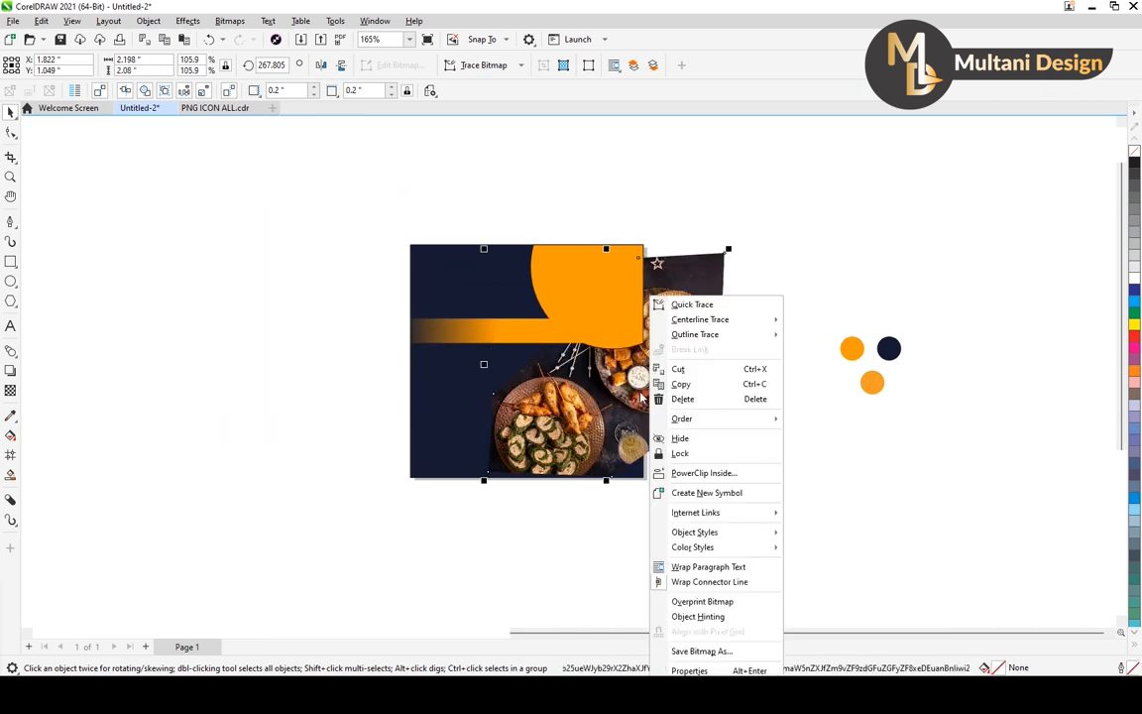
pyautogui.click(726, 475)
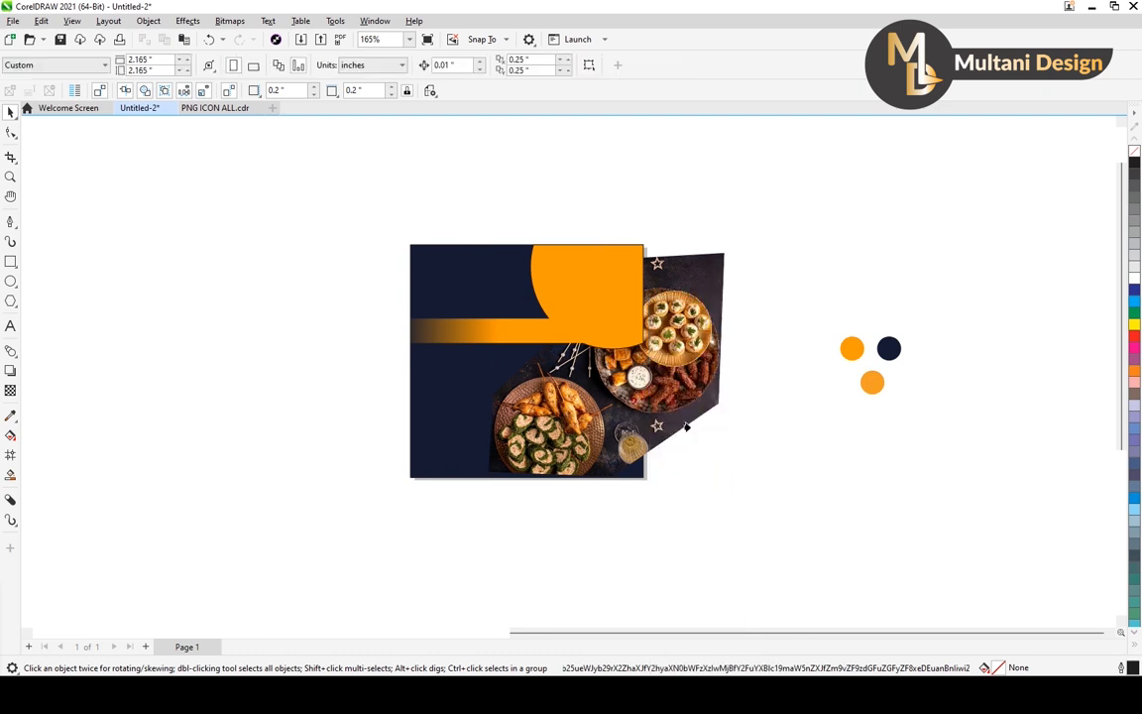
pyautogui.click(601, 281)
pyautogui.scroll(2, 610, 287)
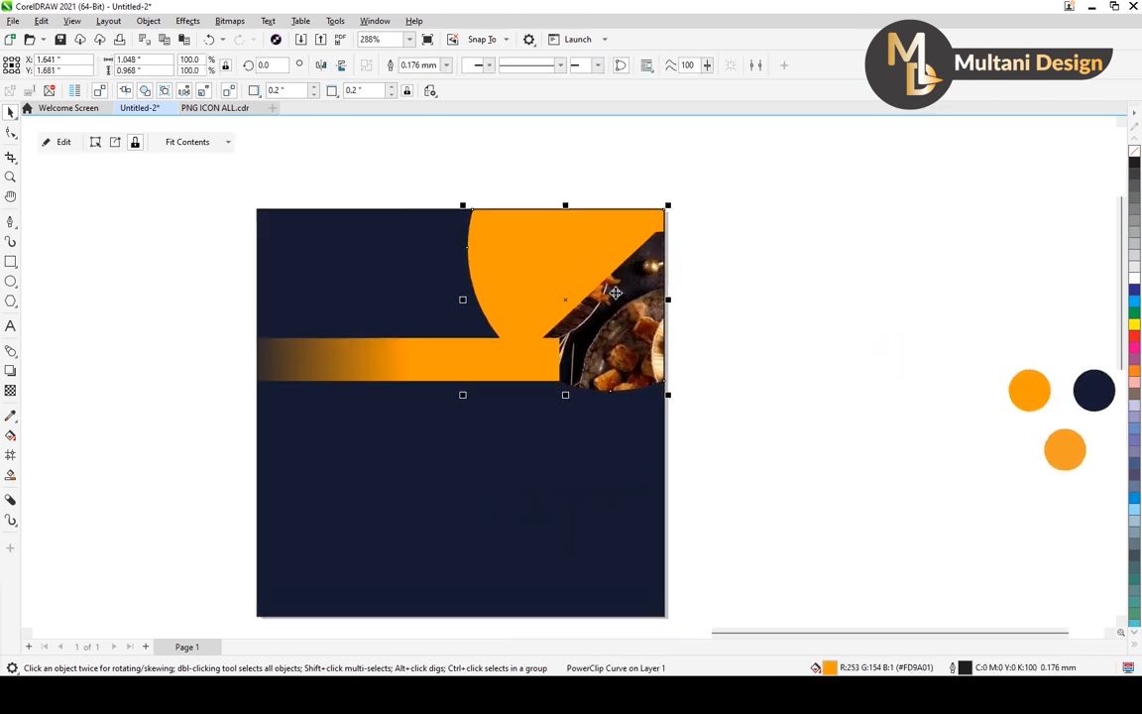
# Edit the corner shape's PowerClip, moving the photo's round platter over the frame and scaling the photo down to about 2.03 by 1.92 inches.
pyautogui.rightClick(615, 295)
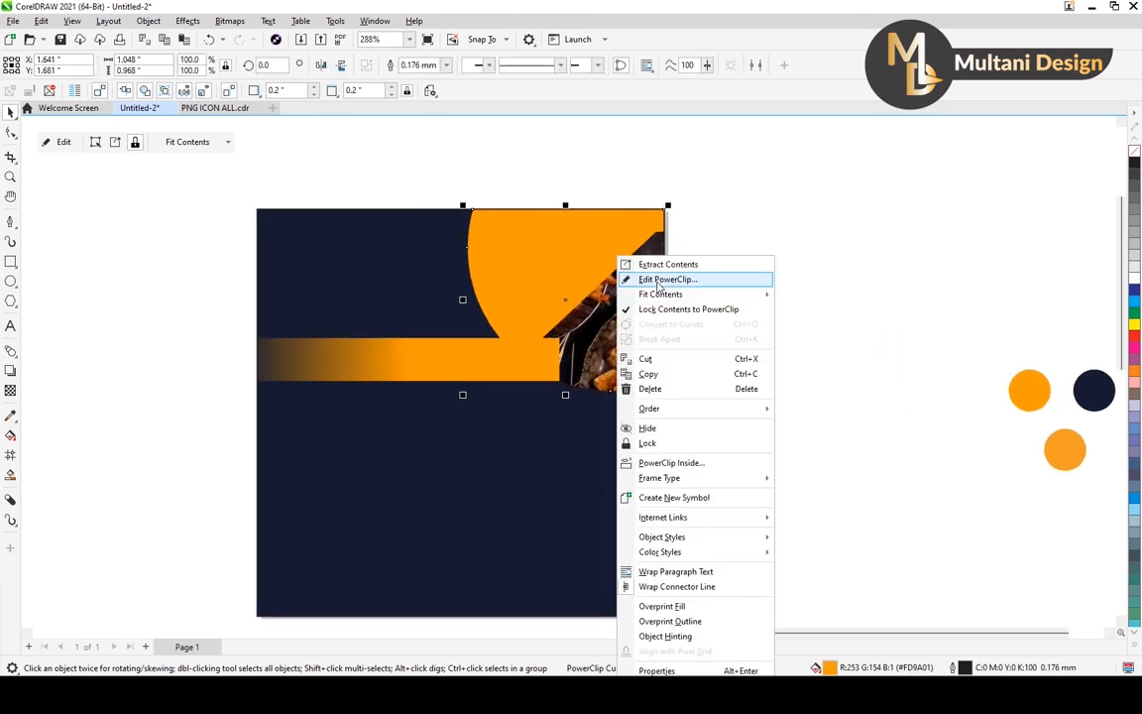
pyautogui.click(658, 281)
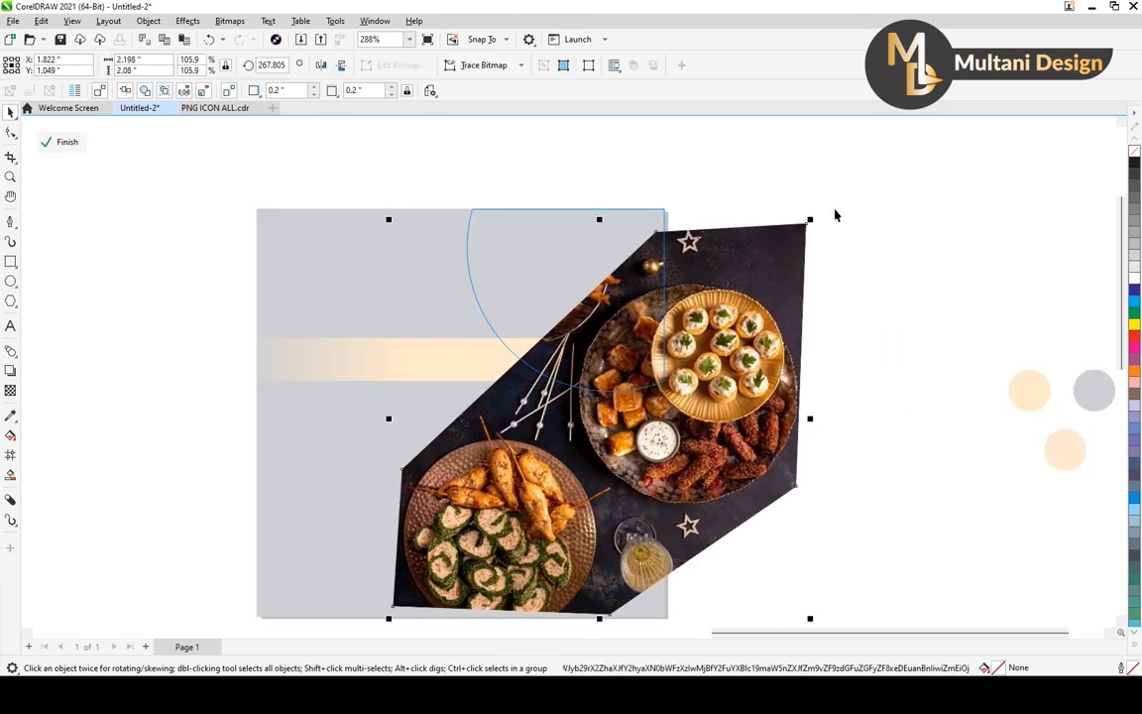
pyautogui.moveTo(706, 474); pyautogui.dragTo(601, 368)
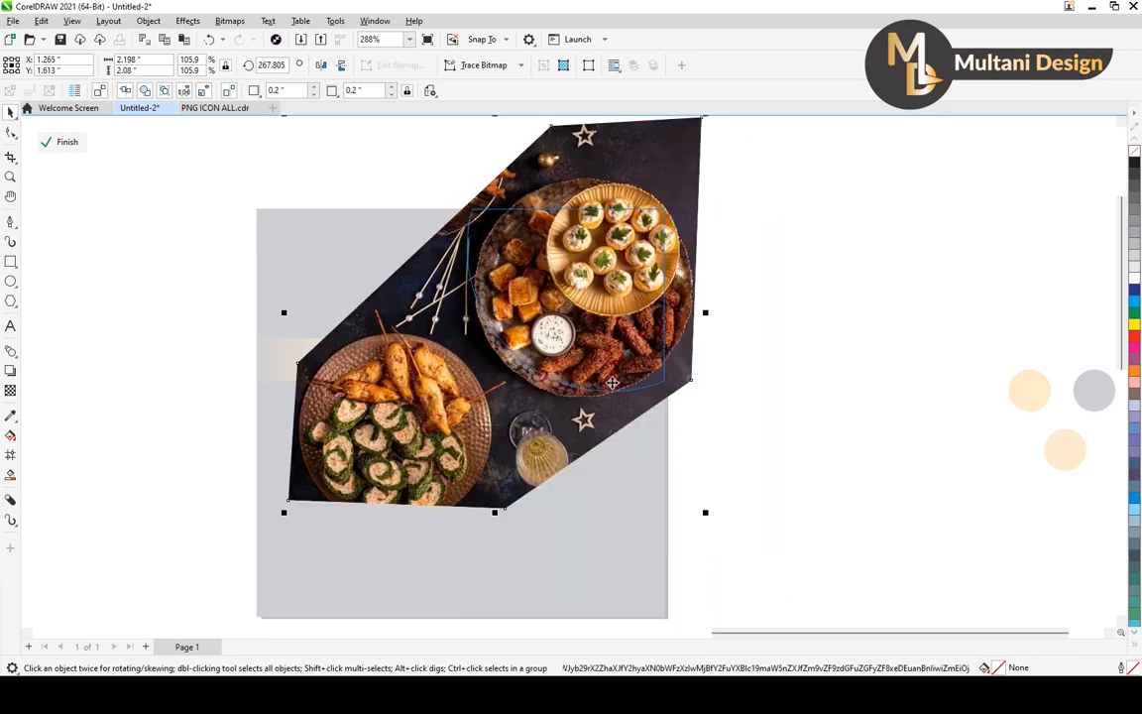
pyautogui.scroll(-2, 727, 198)
pyautogui.moveTo(708, 158); pyautogui.dragTo(696, 171)
pyautogui.moveTo(634, 296); pyautogui.dragTo(624, 307)
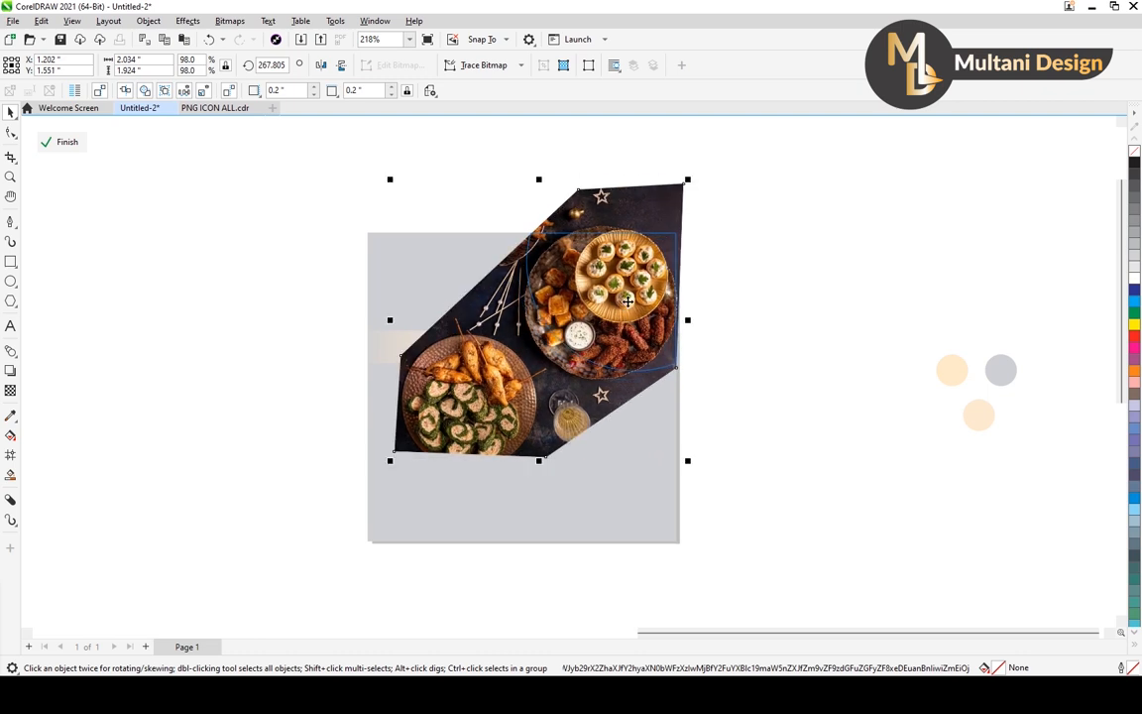
# Nudge the photo slightly right and up within the corner frame and finish editing the PowerClip.
pyautogui.press('Right')
pyautogui.press('Right')
pyautogui.press('Right')
pyautogui.press('Up')
pyautogui.press('Up')
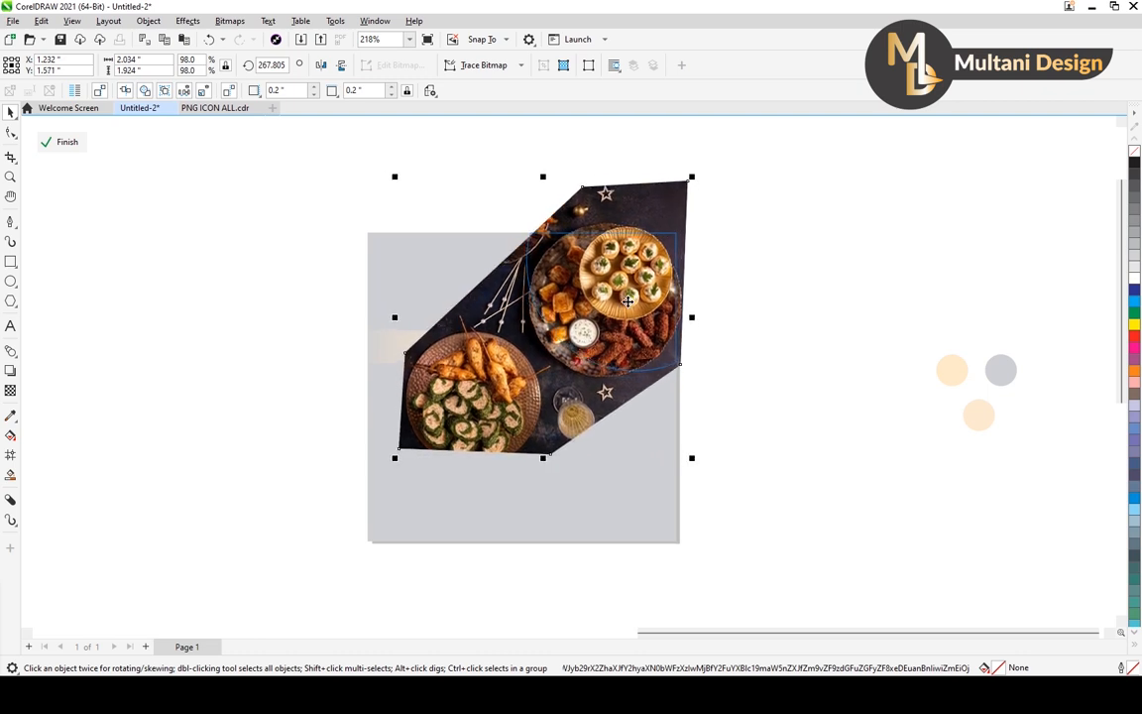
pyautogui.press('Left')
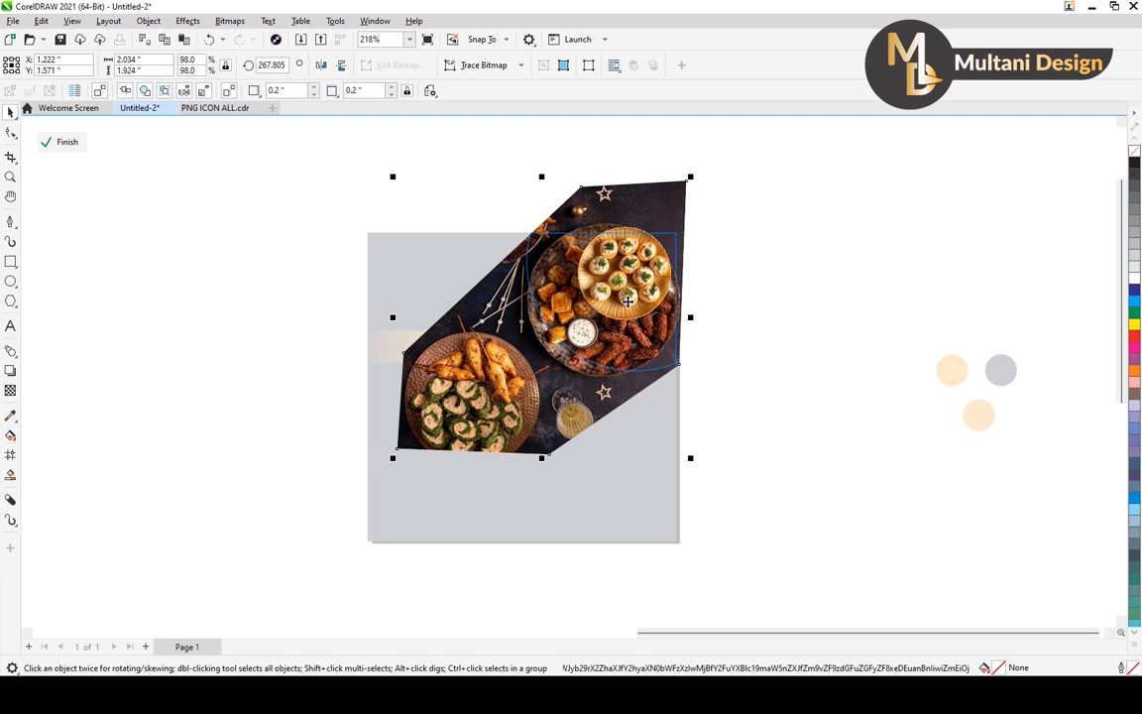
pyautogui.rightClick(629, 302)
pyautogui.click(640, 289)
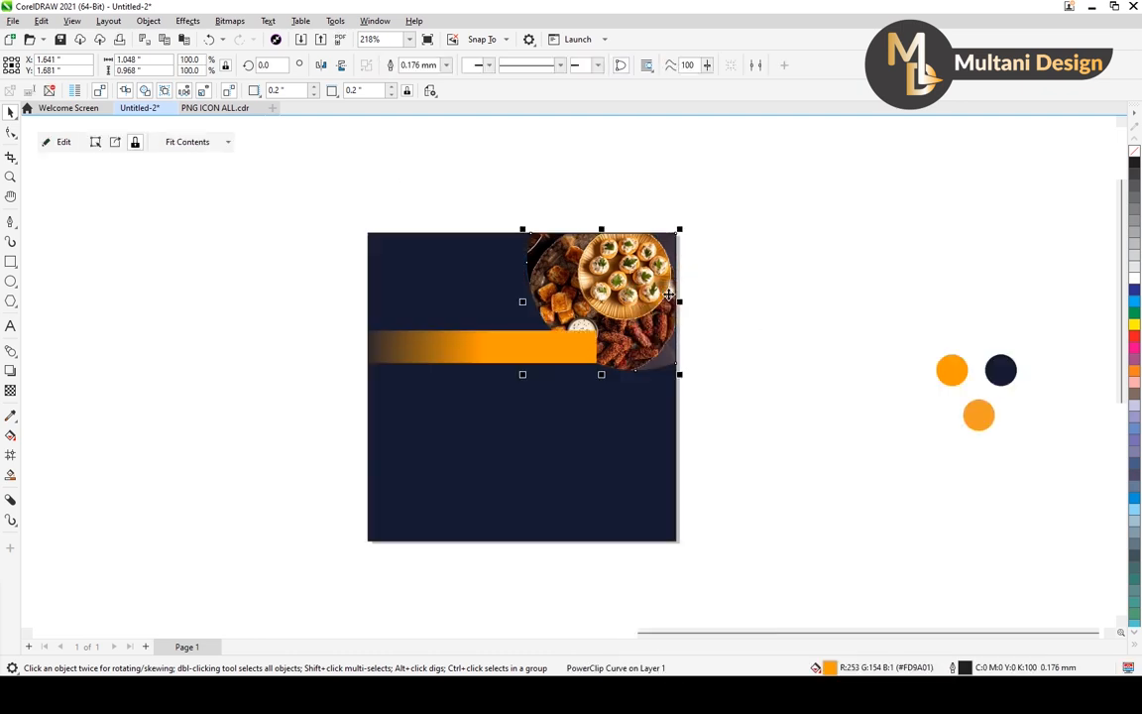
# Reopen the corner shape's PowerClip for editing and enlarge its photo to about 2.29 by 2.16 inches.
pyautogui.scroll(4, 667, 359)
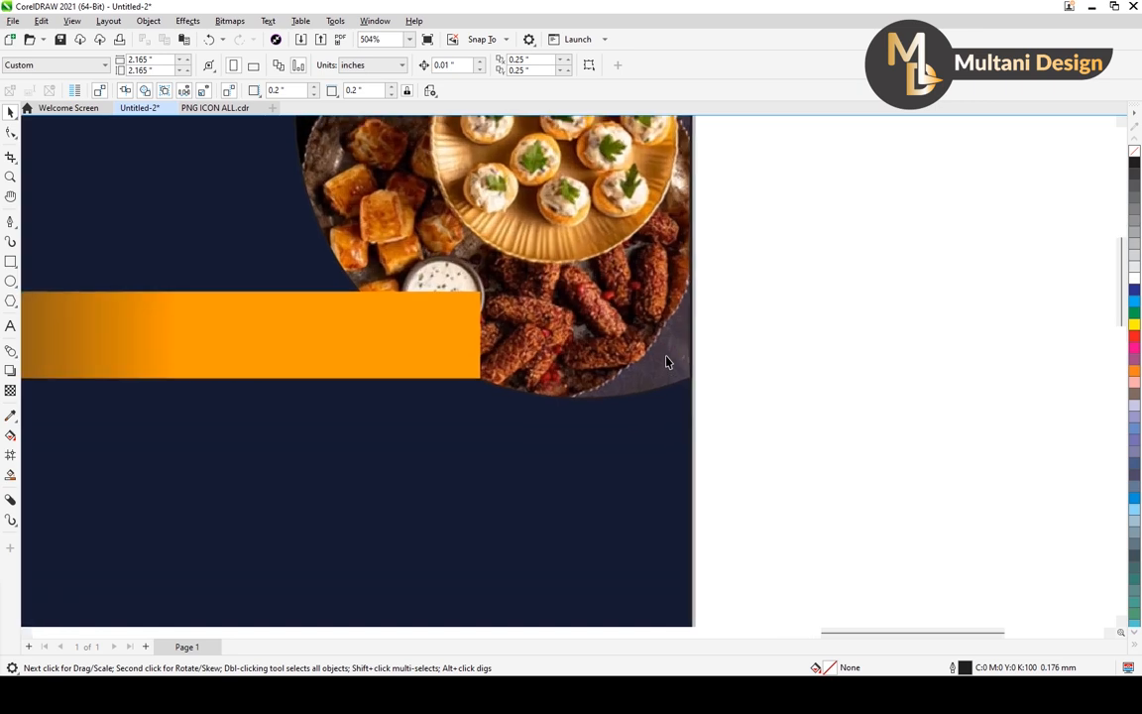
pyautogui.scroll(-3, 667, 358)
pyautogui.click(635, 329)
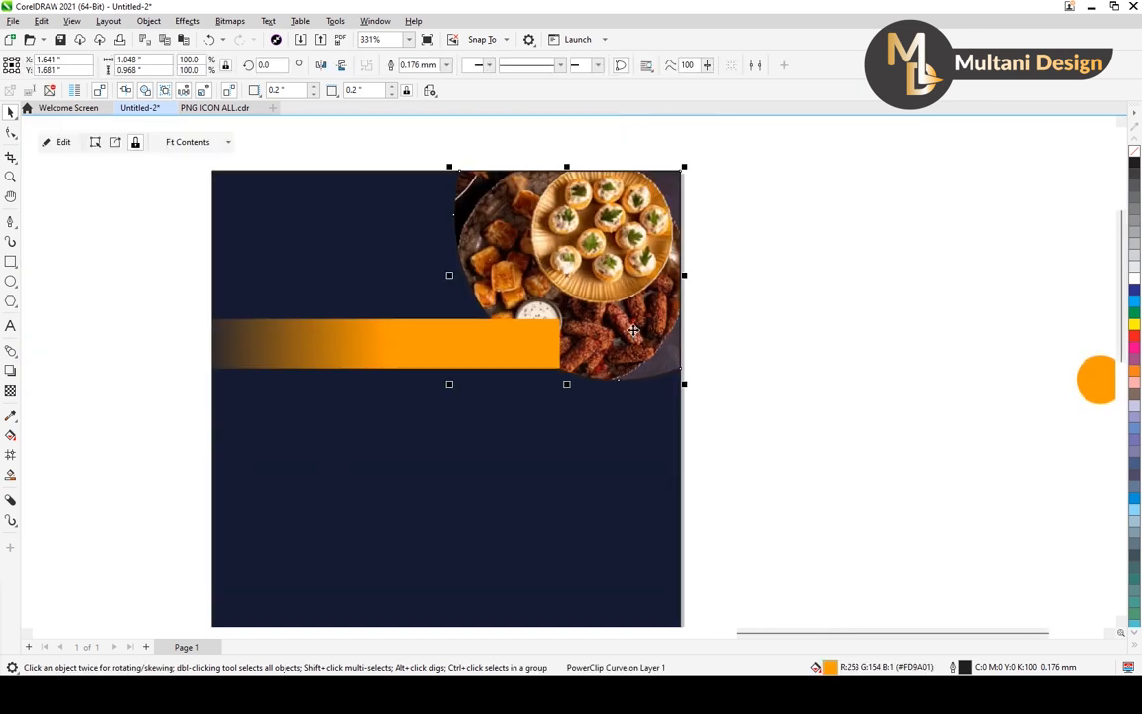
pyautogui.scroll(-1, 634, 329)
pyautogui.rightClick(634, 313)
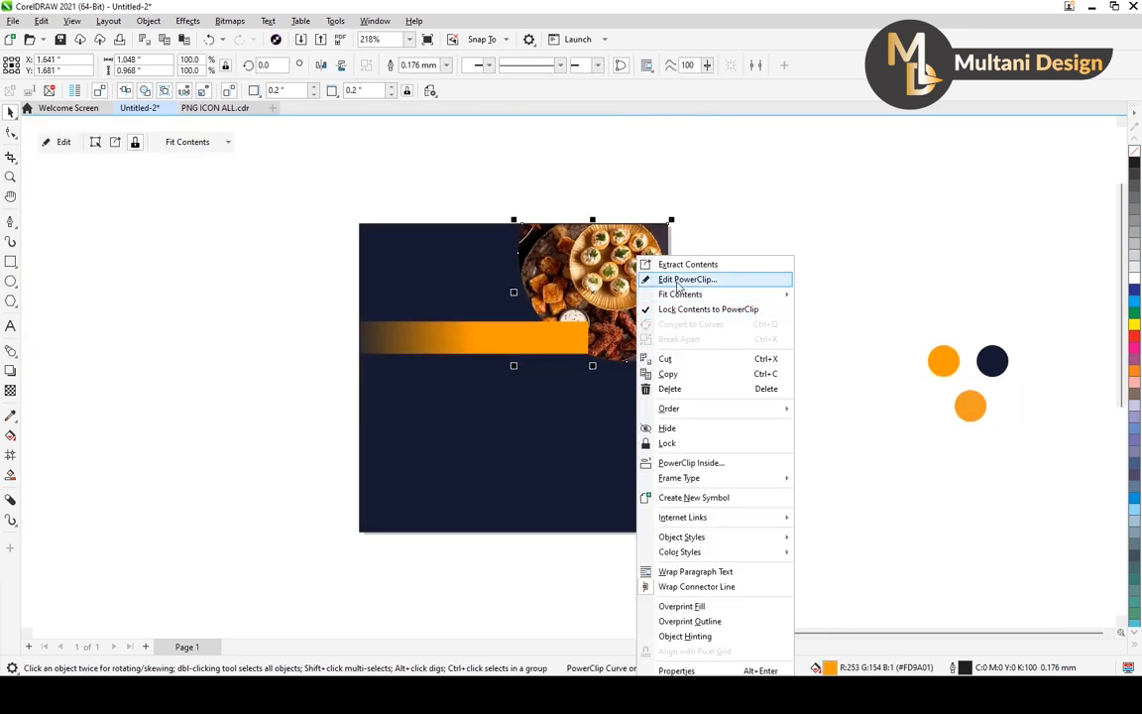
pyautogui.click(654, 273)
pyautogui.click(647, 306)
pyautogui.scroll(-1, 647, 306)
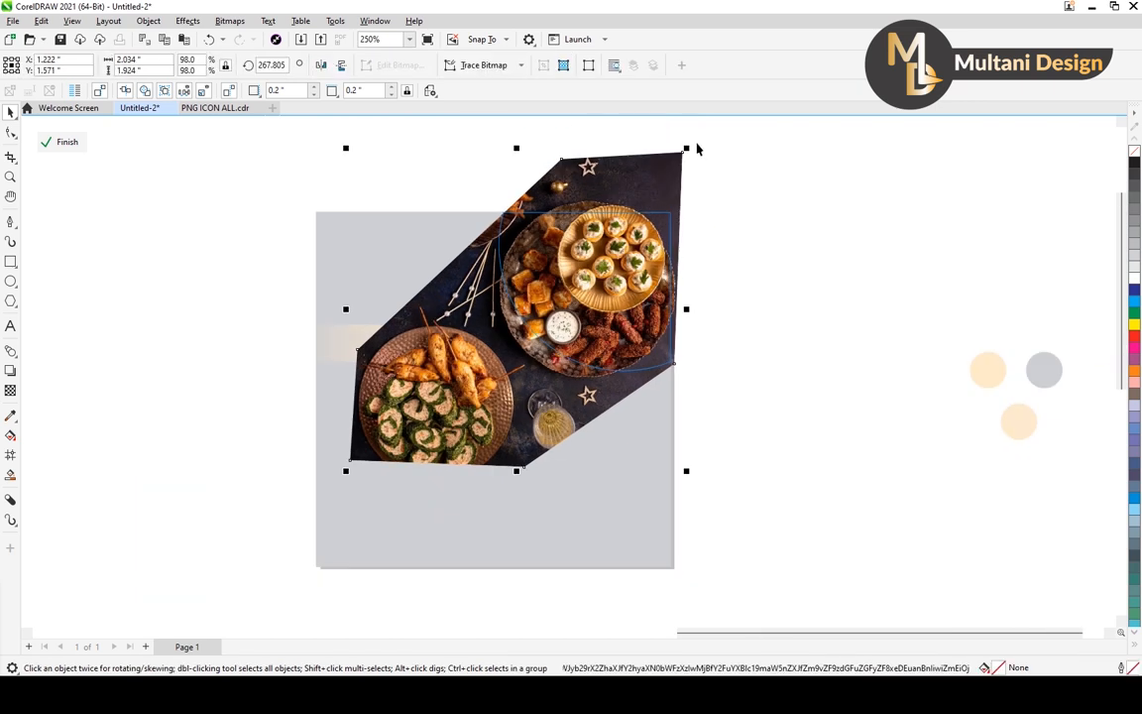
pyautogui.moveTo(687, 148); pyautogui.dragTo(705, 124)
# Try the photo in several positions, leave its large round platter filling the corner frame, and finish editing the PowerClip.
pyautogui.moveTo(625, 253); pyautogui.dragTo(622, 311)
pyautogui.moveTo(612, 319); pyautogui.dragTo(749, 186)
pyautogui.moveTo(611, 248); pyautogui.dragTo(609, 310)
pyautogui.moveTo(616, 311); pyautogui.dragTo(279, 559)
pyautogui.moveTo(322, 503); pyautogui.dragTo(523, 411)
pyautogui.moveTo(516, 419); pyautogui.dragTo(520, 387)
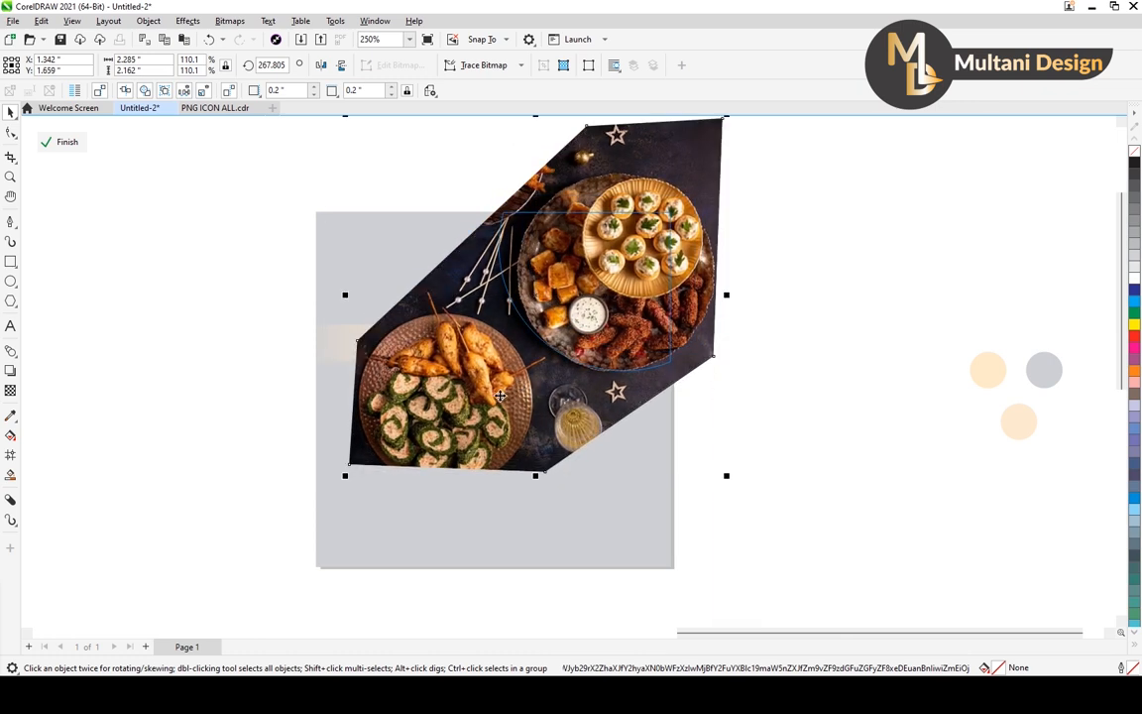
pyautogui.rightClick(579, 281)
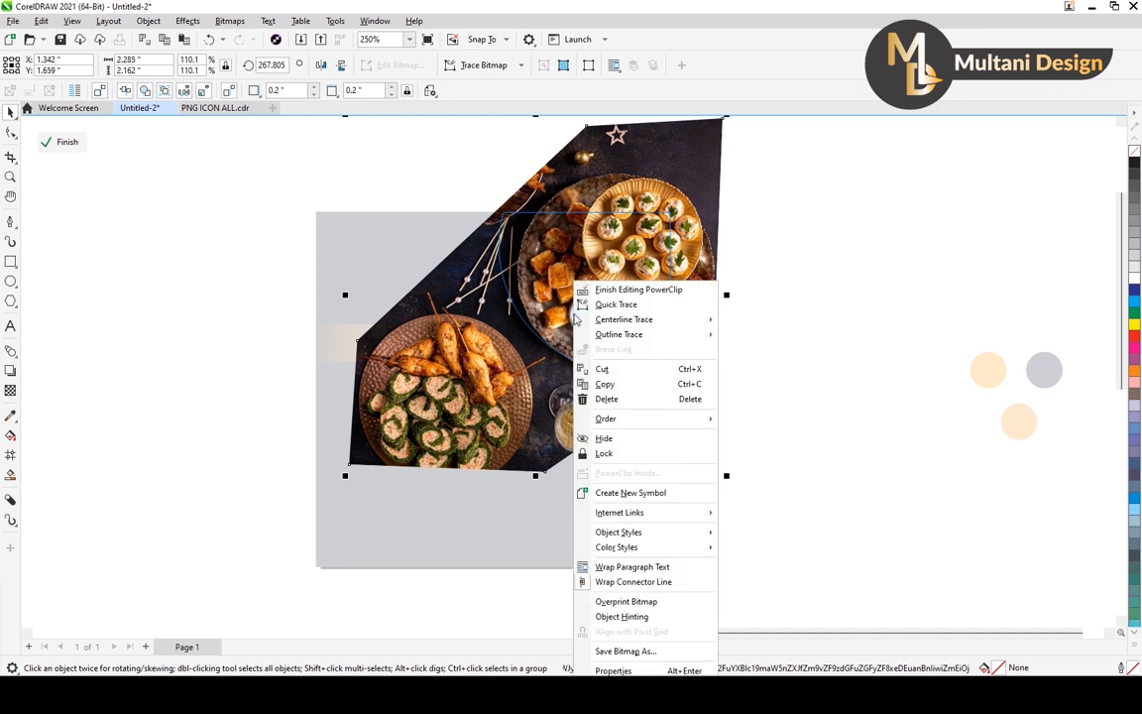
pyautogui.click(609, 288)
pyautogui.click(739, 299)
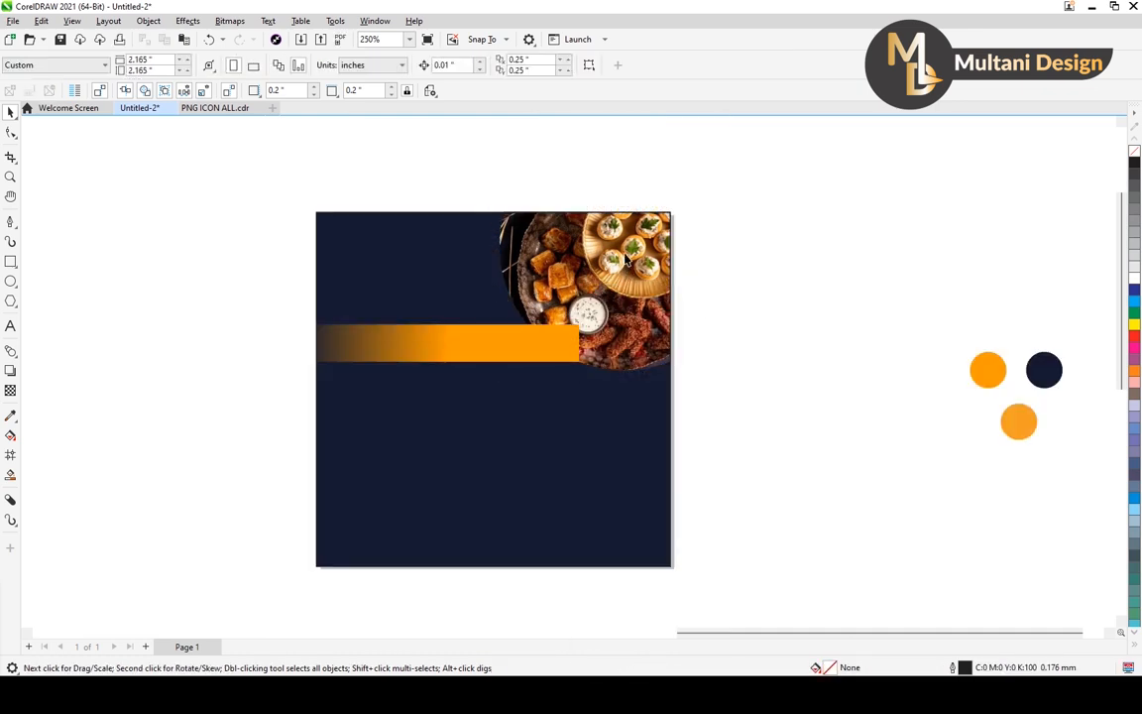
# Bring the food-filled corner shape to the front so it covers the right end of the orange bar.
pyautogui.scroll(-2, 625, 244)
pyautogui.click(546, 297)
pyautogui.scroll(3, 612, 309)
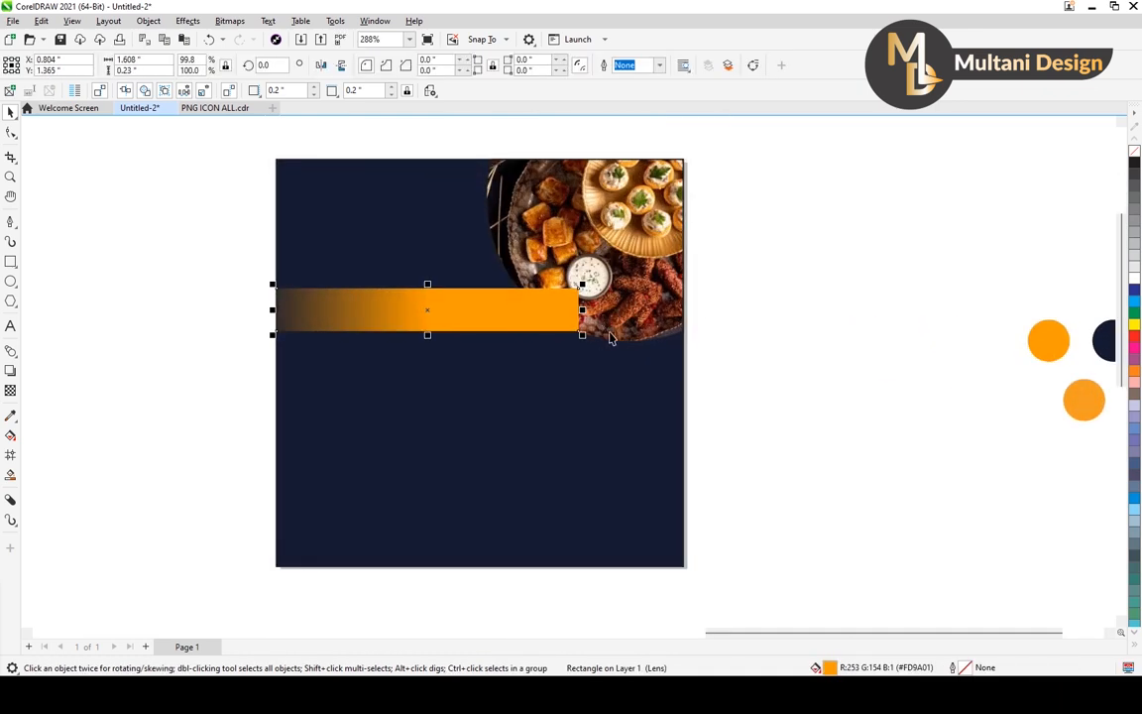
pyautogui.click(614, 329)
pyautogui.hotkey('shift', 'pageup')
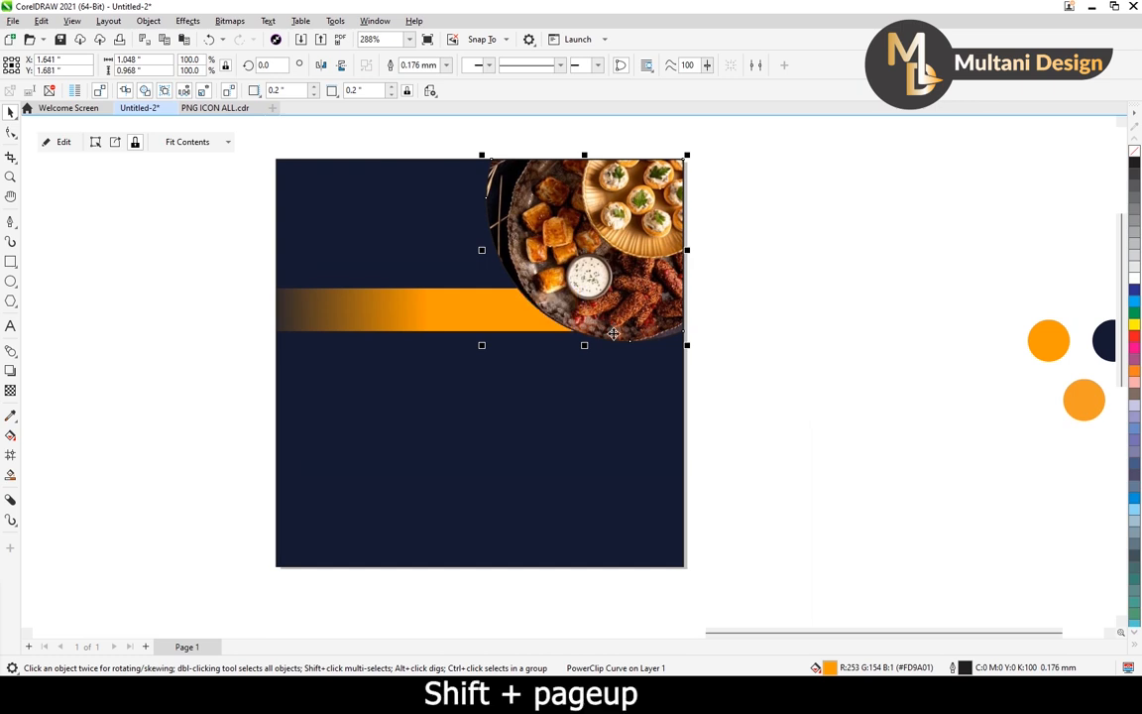
pyautogui.scroll(-1, 544, 327)
pyautogui.click(713, 266)
# Color the corner shape's outline with the orange sampled from the left orange swatch.
pyautogui.click(569, 275)
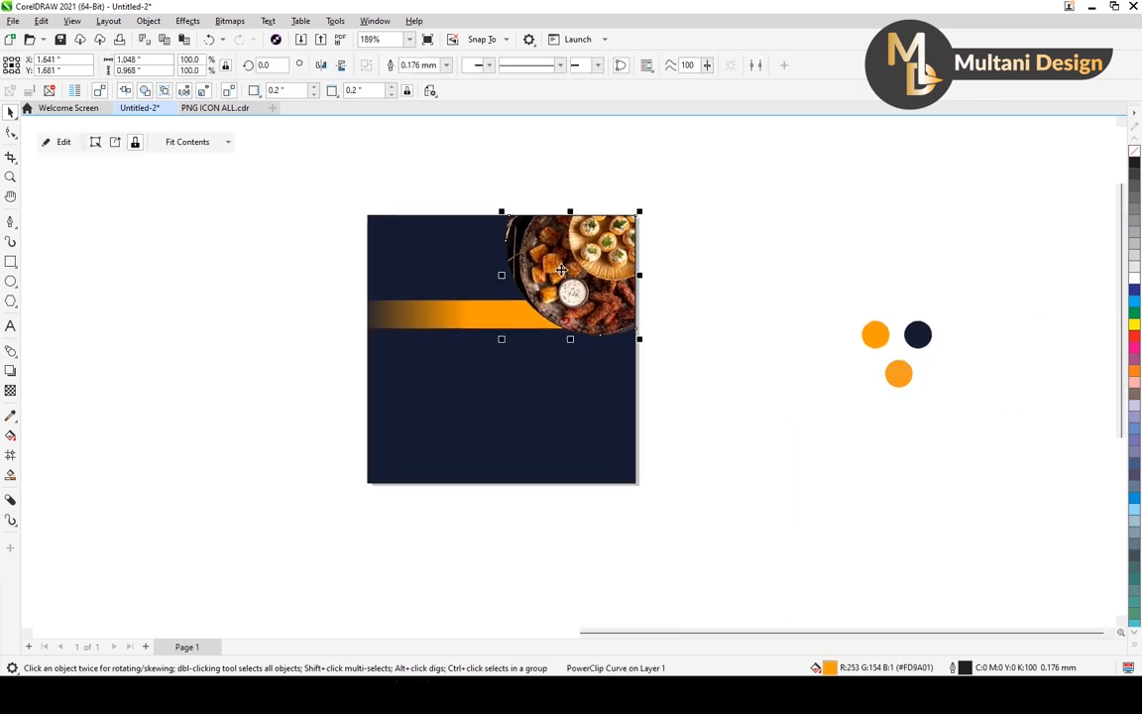
pyautogui.scroll(1, 552, 335)
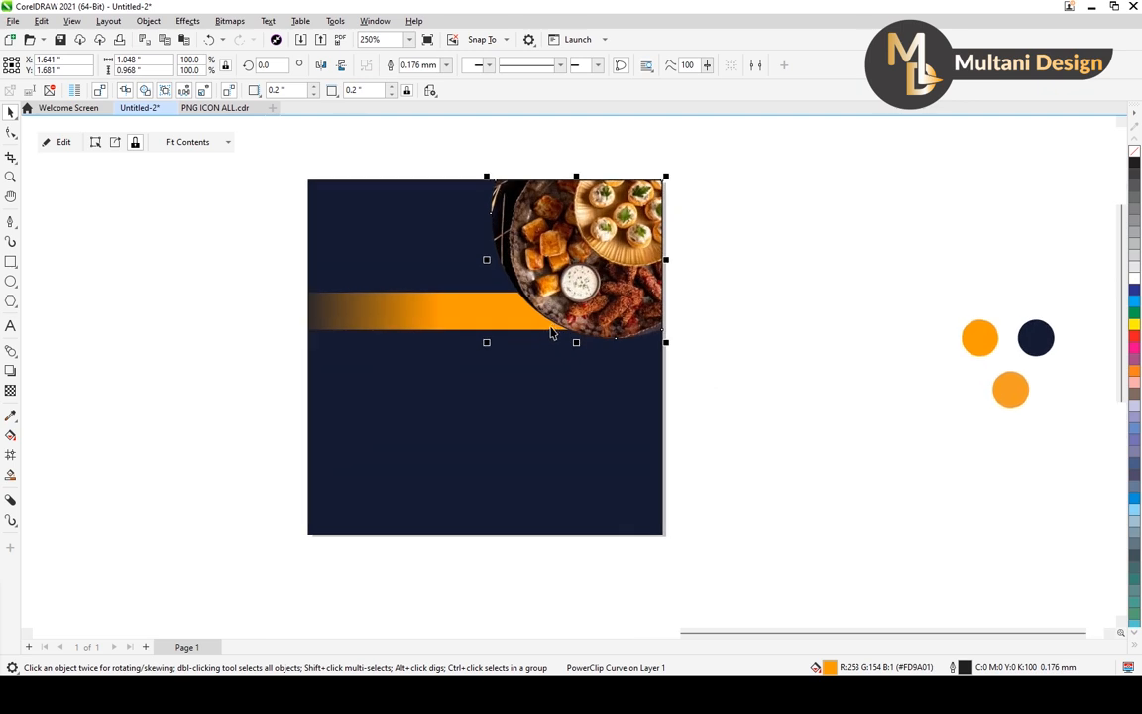
pyautogui.click(10, 418)
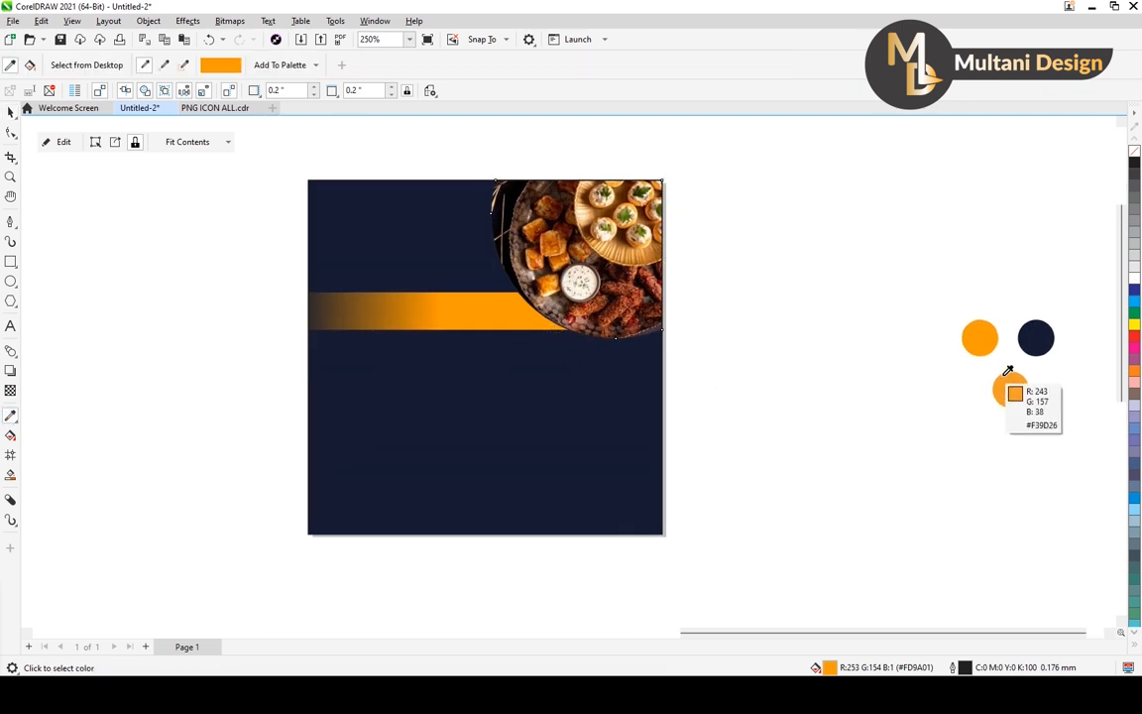
pyautogui.click(991, 341)
pyautogui.scroll(4, 523, 299)
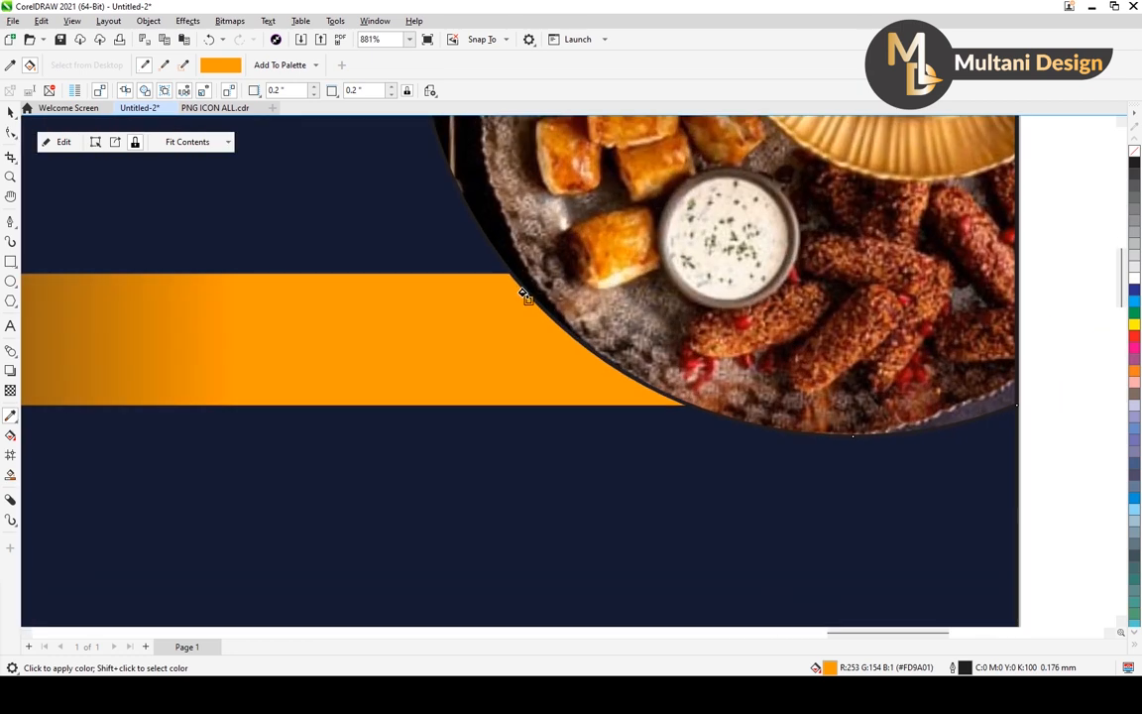
pyautogui.click(519, 288)
pyautogui.scroll(-5, 519, 288)
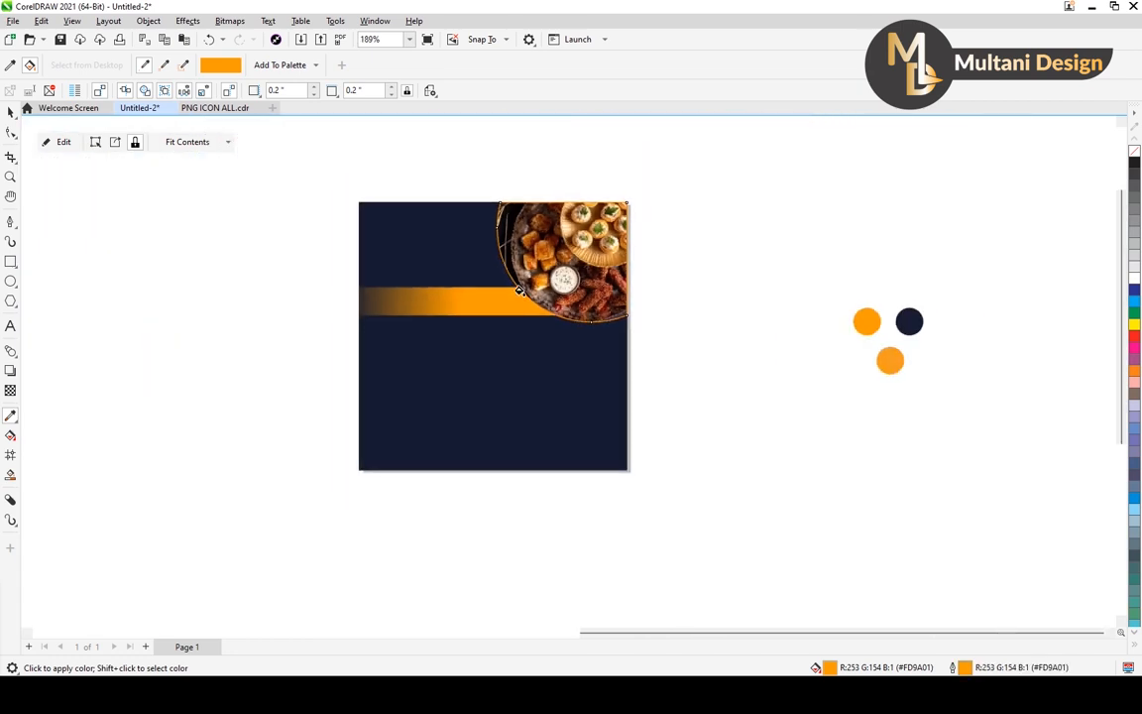
pyautogui.click(11, 110)
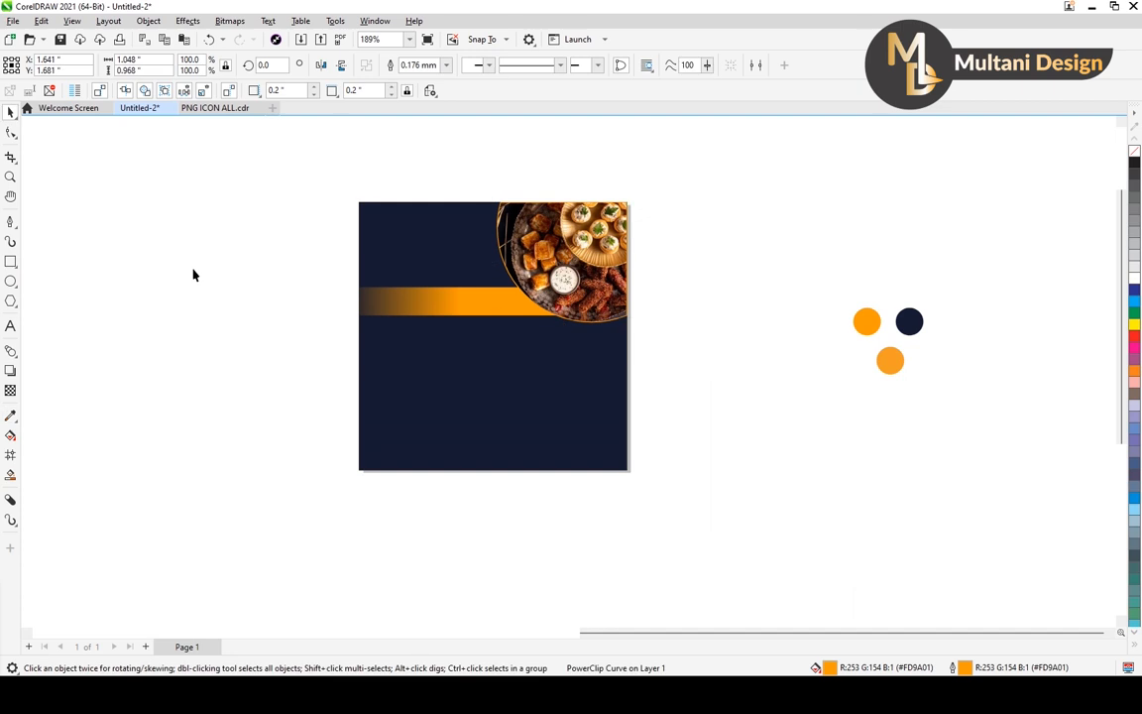
pyautogui.scroll(-1, 662, 301)
pyautogui.moveTo(527, 285); pyautogui.dragTo(585, 293)
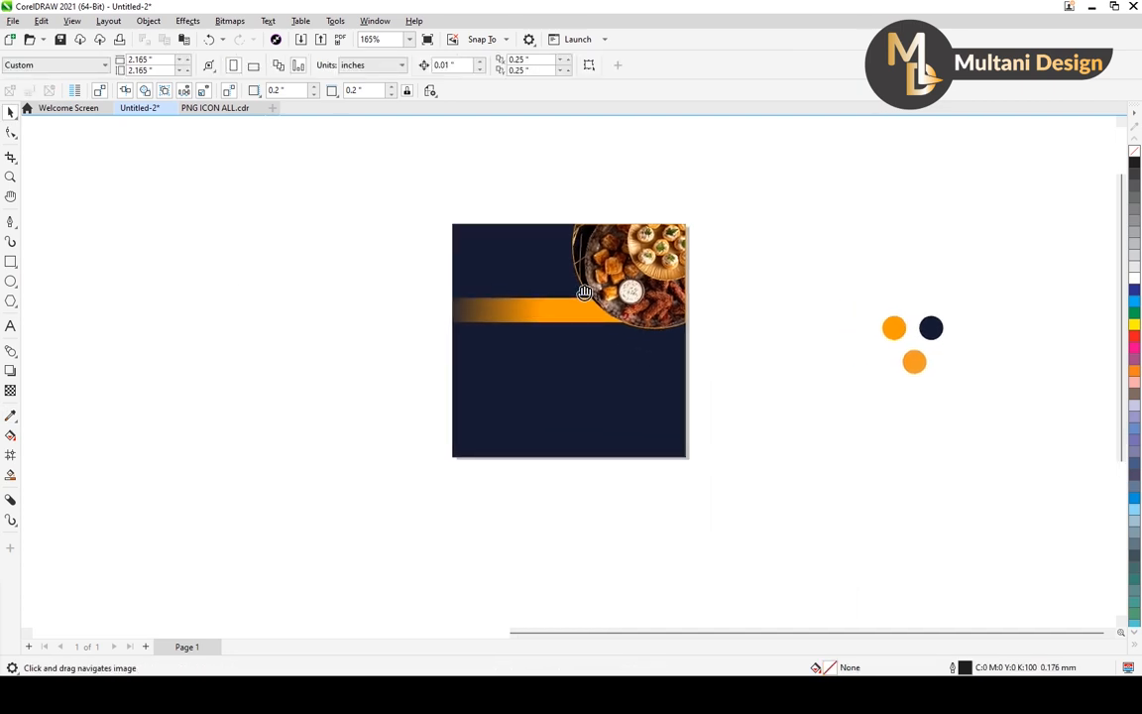
pyautogui.scroll(2, 592, 284)
pyautogui.click(591, 248)
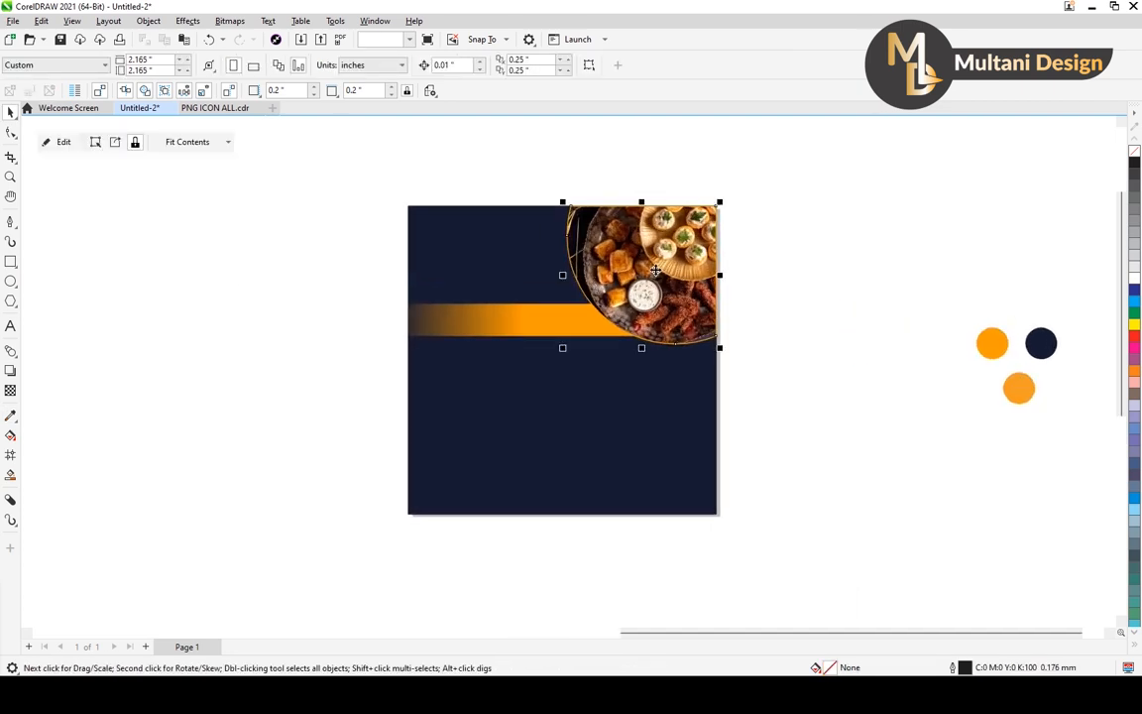
pyautogui.click(376, 285)
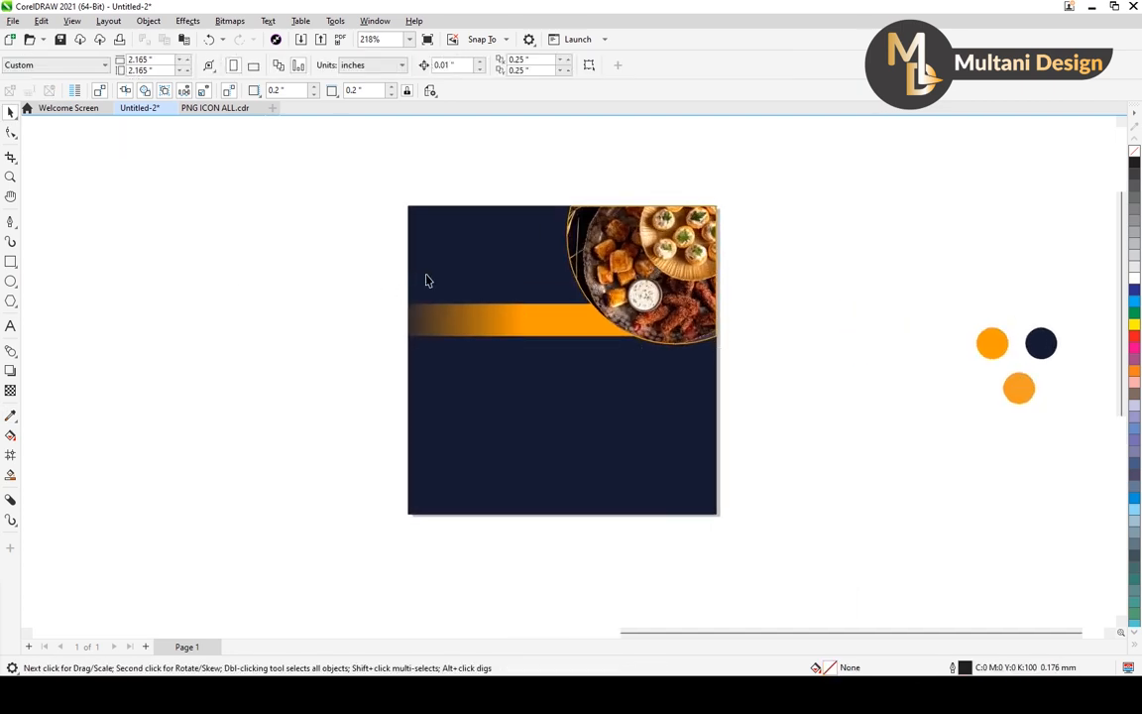
# Add the artistic text "logo" in the empty area left of the navy square.
pyautogui.click(10, 327)
pyautogui.click(176, 339)
pyautogui.write('lo')
pyautogui.press('BackSpace')
pyautogui.press('BackSpace')
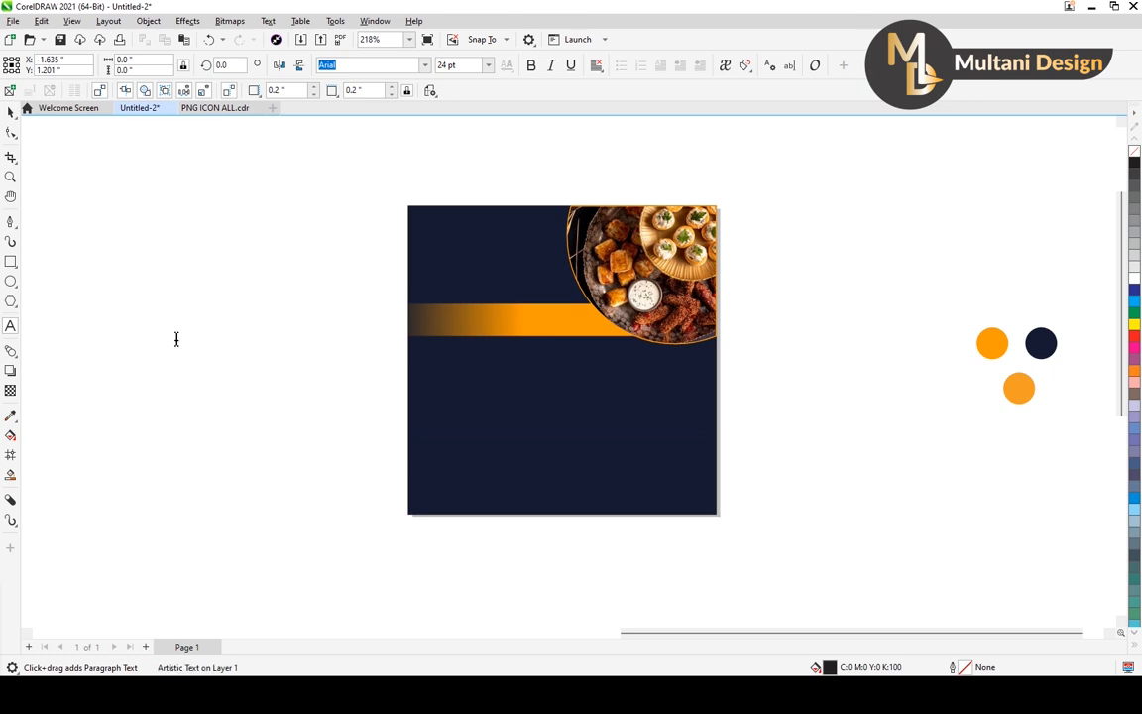
pyautogui.write('logo')
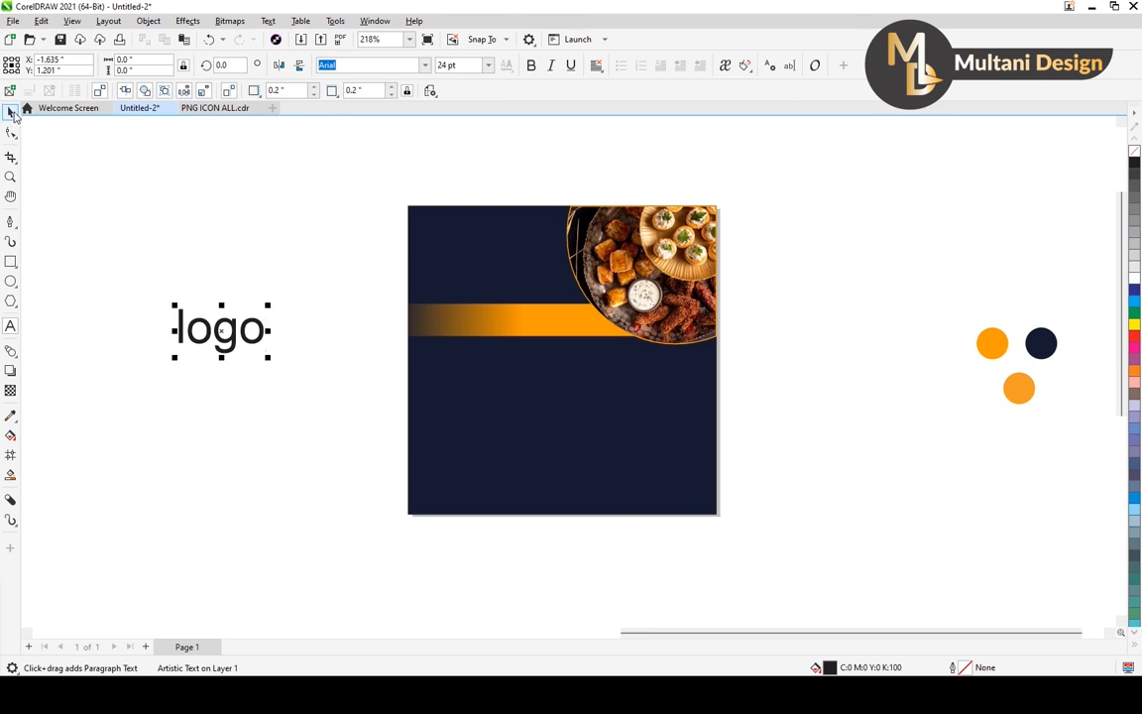
# Move the "logo" text onto the navy square's upper-left area above the orange bar and fill it white.
pyautogui.click(11, 111)
pyautogui.moveTo(221, 334); pyautogui.dragTo(486, 256)
pyautogui.click(1135, 279)
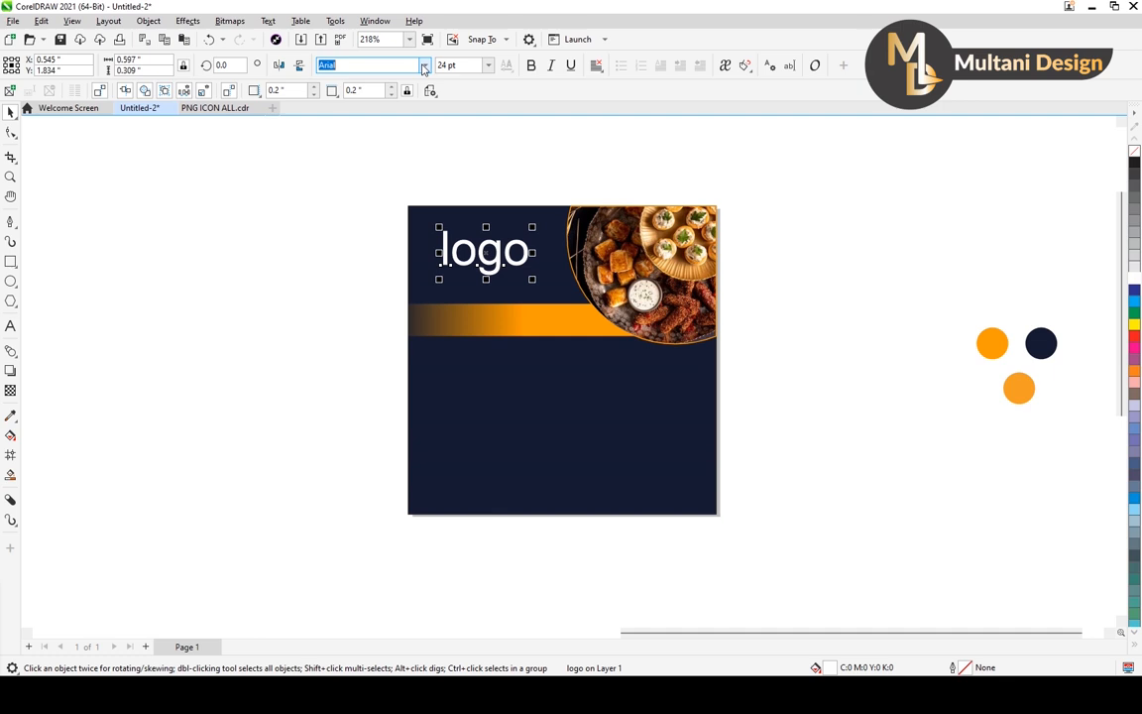
# Set the "logo" text in the Ink Free font, enlarge it slightly and center it in the space beside the food photo.
pyautogui.click(425, 68)
pyautogui.scroll(-5, 394, 381)
pyautogui.scroll(-5, 394, 381)
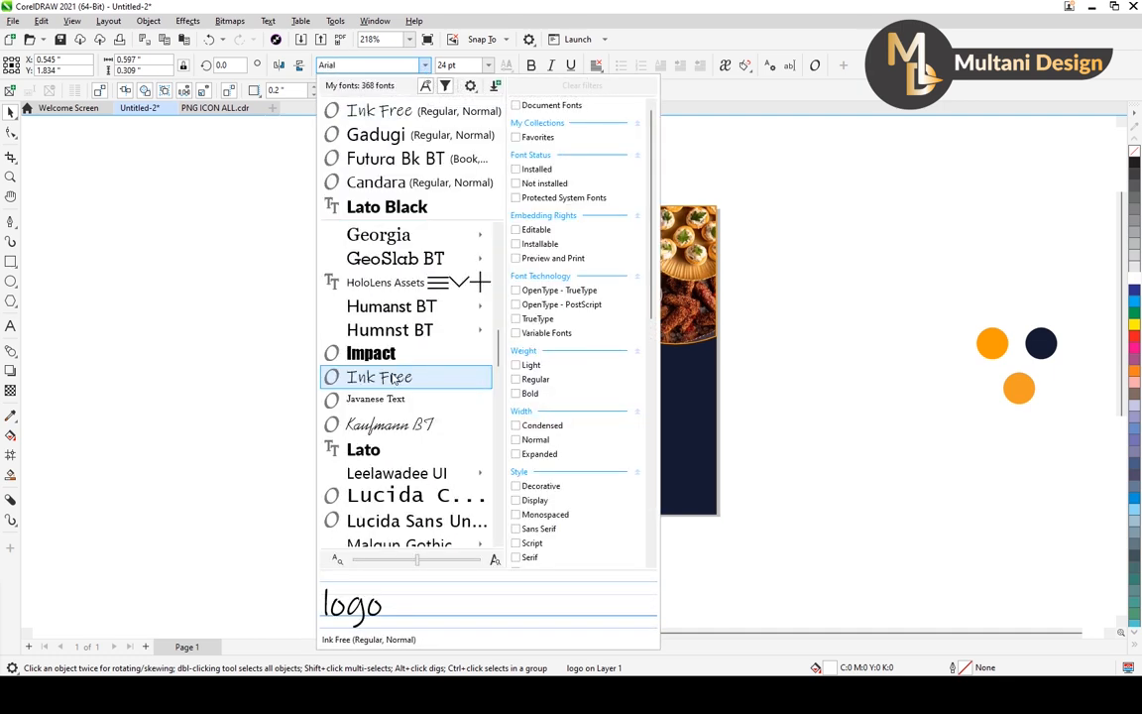
pyautogui.click(394, 377)
pyautogui.scroll(2, 497, 260)
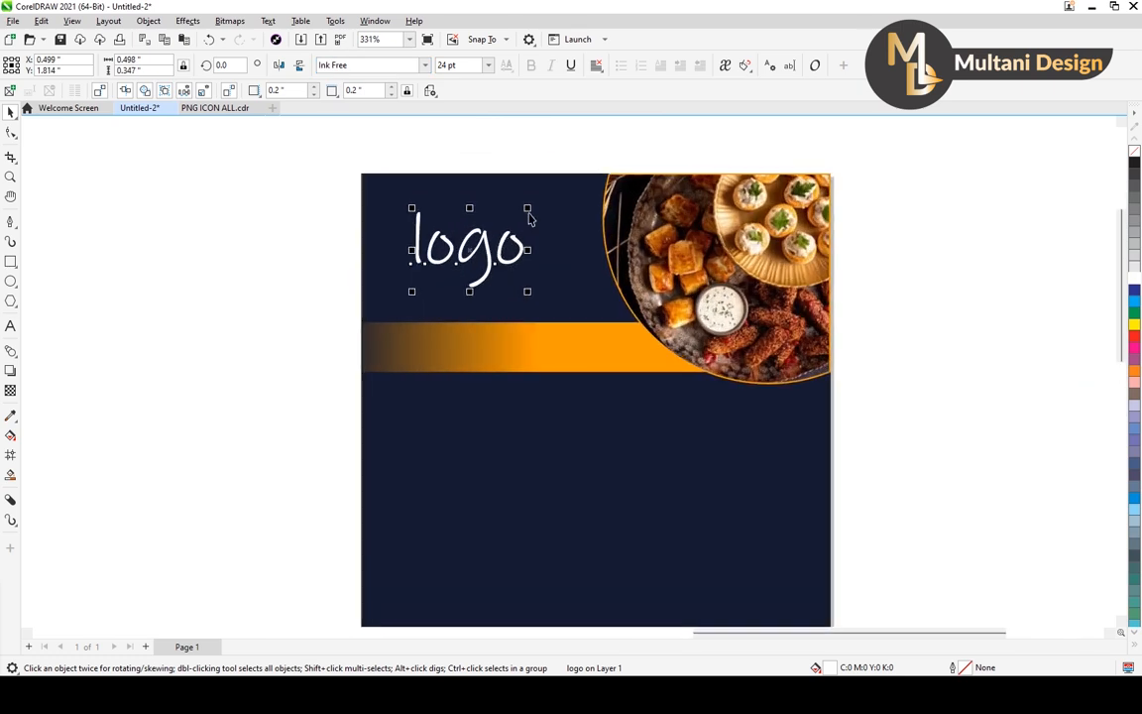
pyautogui.moveTo(528, 208)
pyautogui.mouseDown()
pyautogui.moveTo(555, 196)
pyautogui.moveTo(547, 204)
pyautogui.mouseUp()
pyautogui.moveTo(490, 250); pyautogui.dragTo(506, 250)
pyautogui.scroll(-3, 458, 268)
pyautogui.click(378, 308)
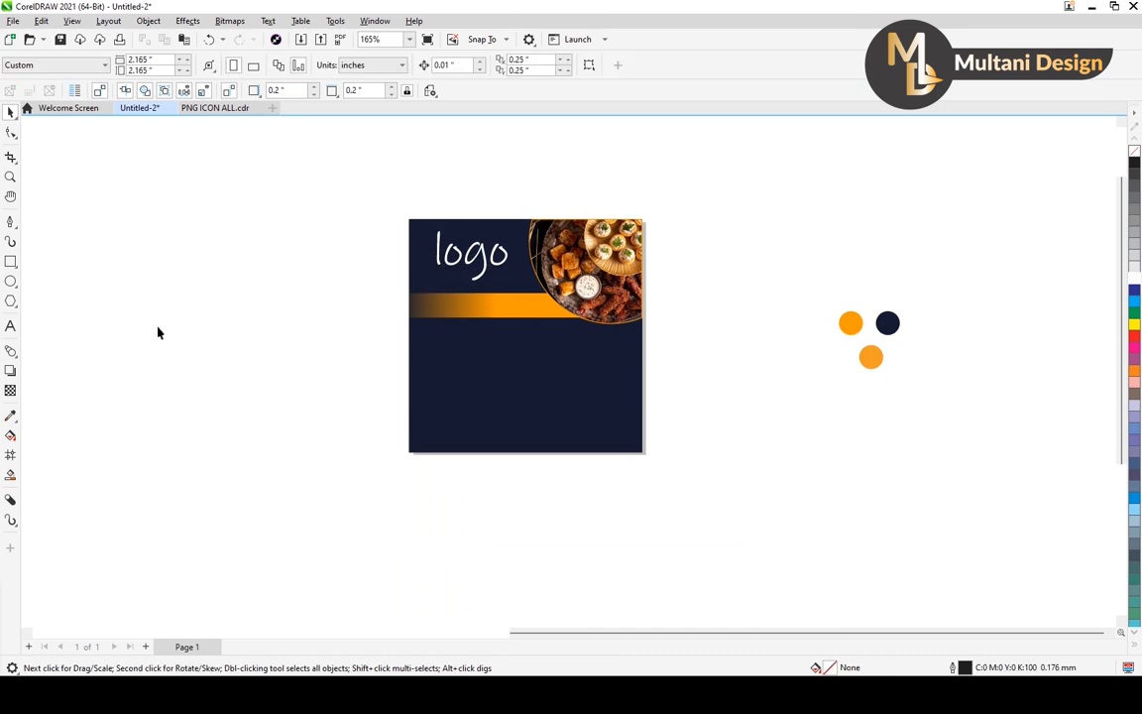
# Add the artistic text "FOOD" in the empty area left of the navy square.
pyautogui.click(11, 326)
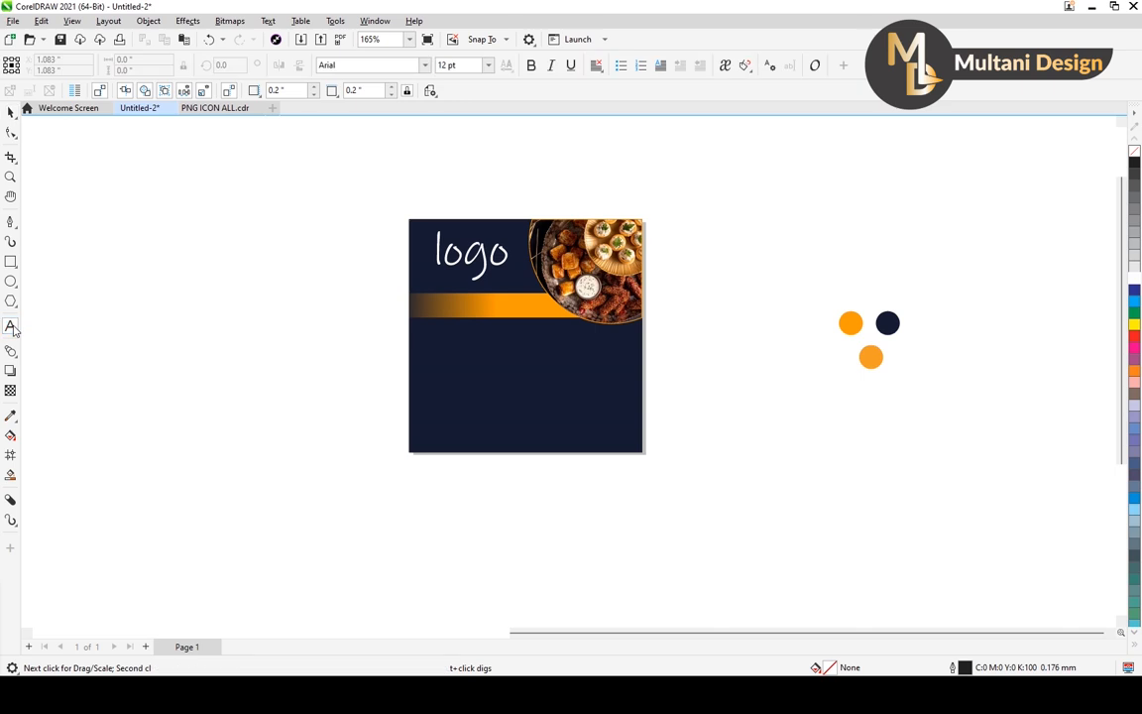
pyautogui.click(205, 333)
pyautogui.write('F')
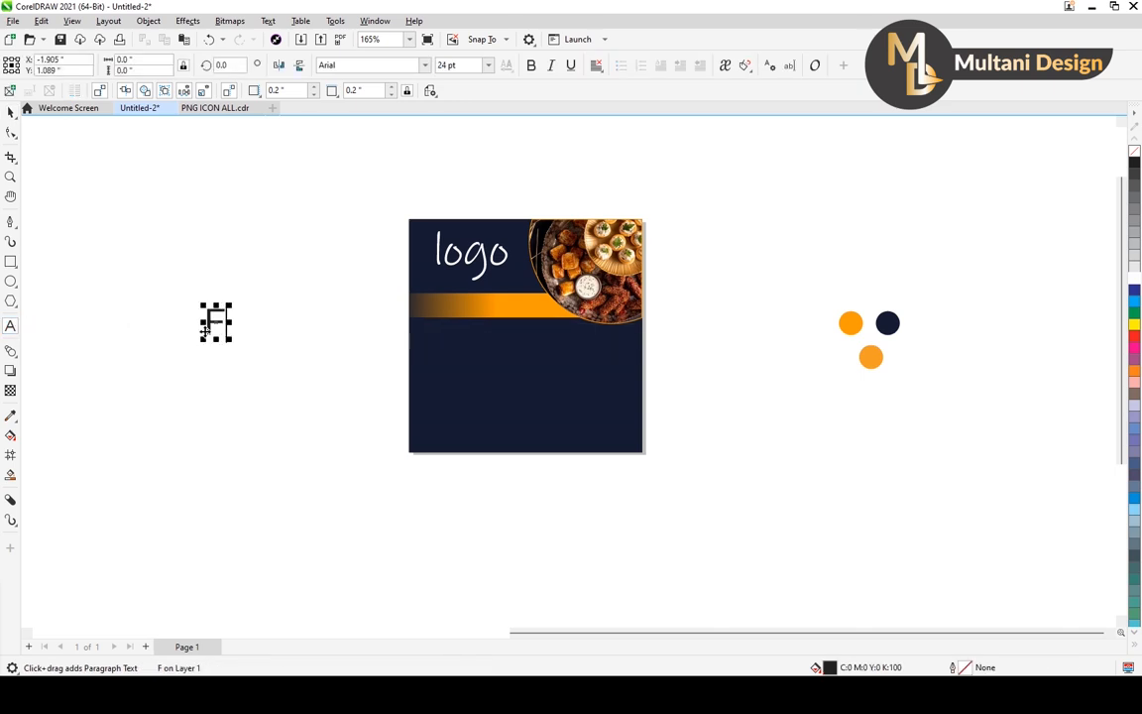
pyautogui.write('ood')
pyautogui.press('BackSpace')
pyautogui.press('BackSpace')
pyautogui.press('BackSpace')
pyautogui.write('O')
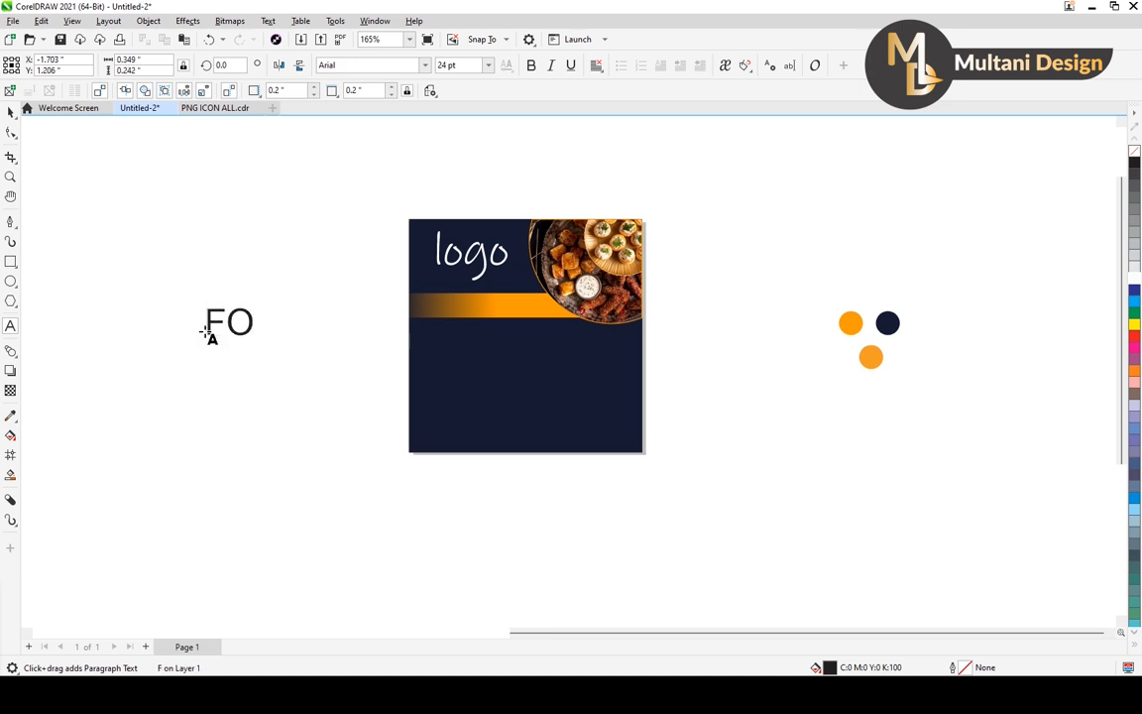
pyautogui.write('OD')
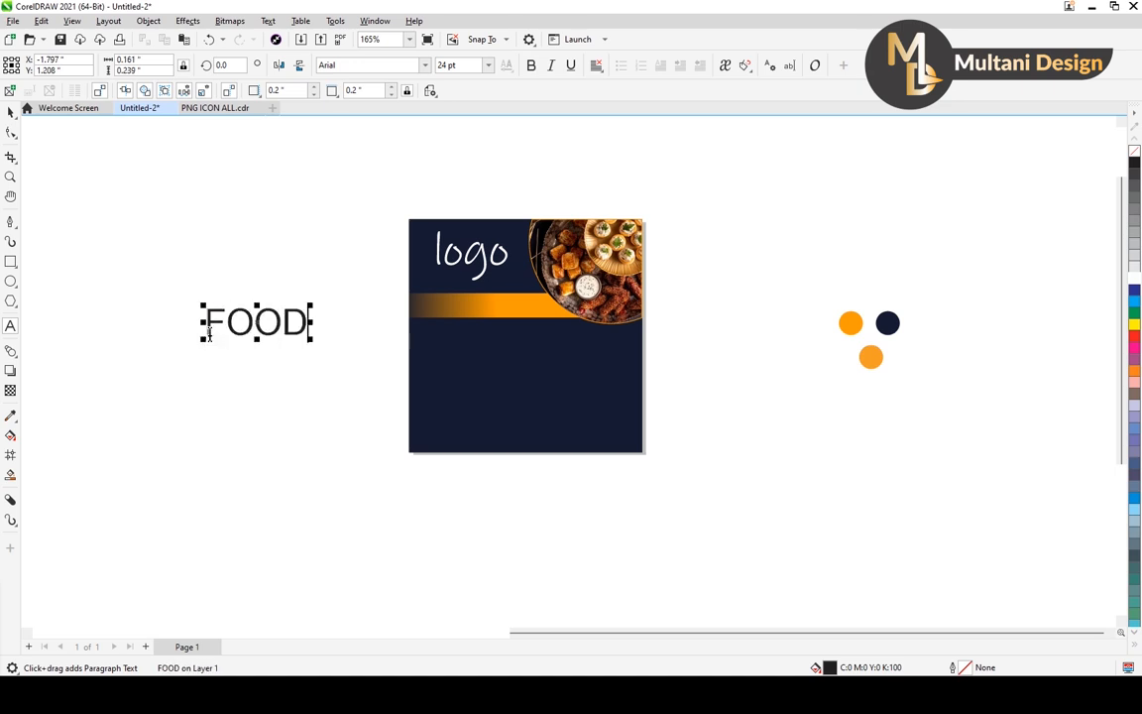
# Place the "FOOD" text on the orange bar's faded end, fill it white and reduce it to about 22 pt to fit the bar.
pyautogui.click(11, 111)
pyautogui.moveTo(255, 319); pyautogui.dragTo(546, 308)
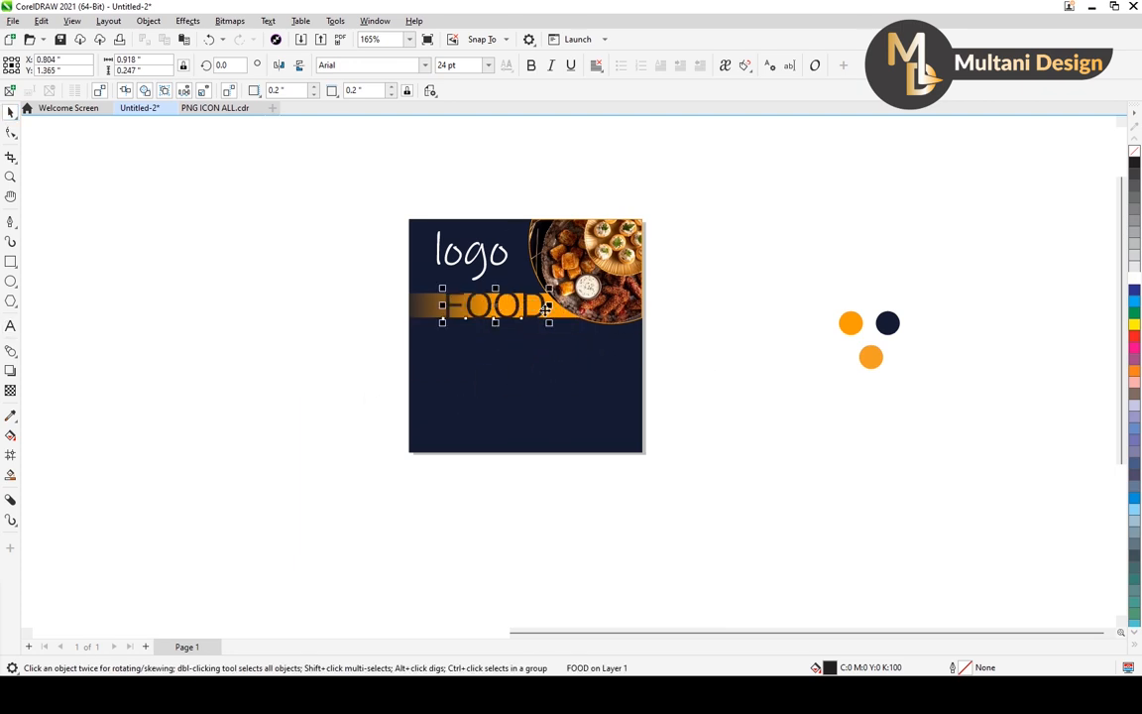
pyautogui.click(1134, 281)
pyautogui.scroll(2, 523, 296)
pyautogui.moveTo(570, 288); pyautogui.dragTo(559, 289)
pyautogui.press('Up')
pyautogui.press('Left')
pyautogui.press('Left')
pyautogui.press('Left')
pyautogui.press('Left')
pyautogui.press('Left')
pyautogui.press('Left')
pyautogui.press('Left')
pyautogui.press('Left')
pyautogui.press('Left')
pyautogui.press('Left')
pyautogui.press('Left')
pyautogui.press('Left')
pyautogui.press('Left')
pyautogui.press('Left')
pyautogui.press('Left')
pyautogui.press('Left')
pyautogui.press('Left')
pyautogui.press('Left')
pyautogui.press('Left')
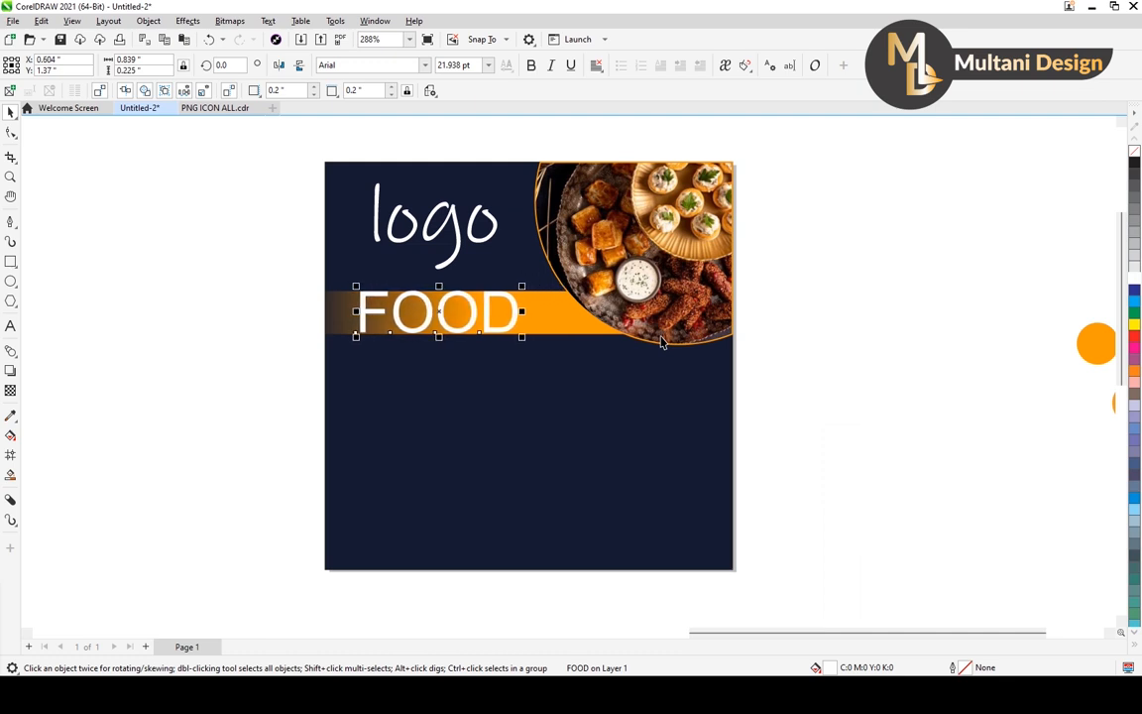
pyautogui.scroll(-1, 632, 338)
pyautogui.click(300, 367)
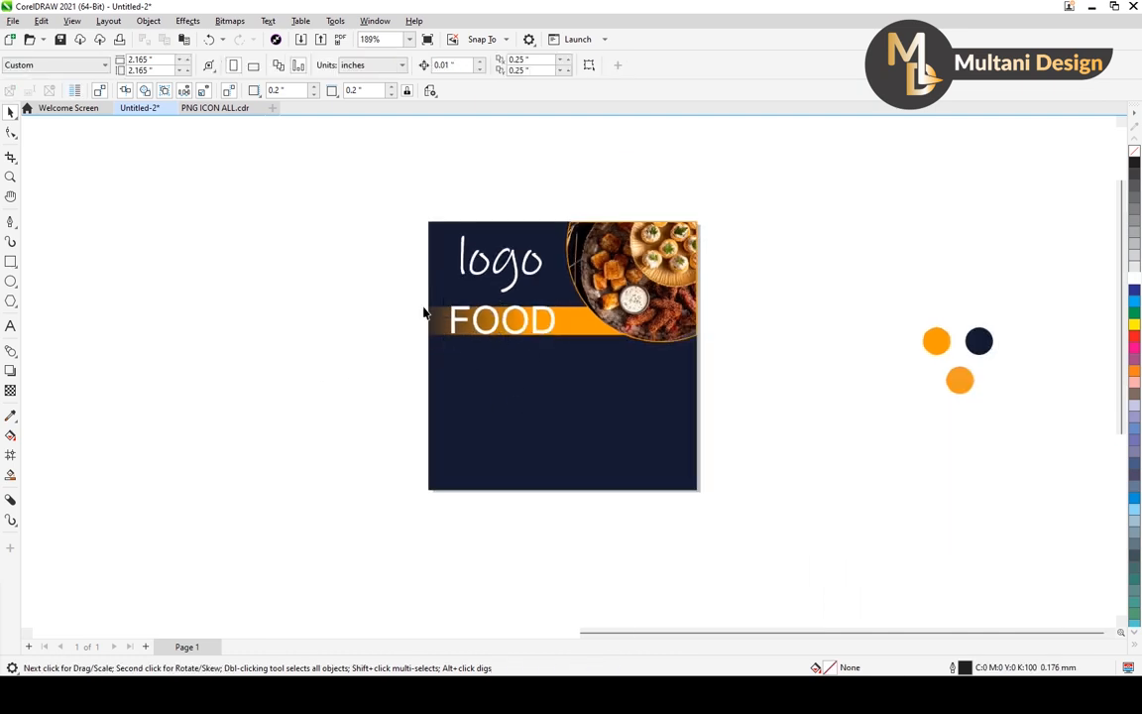
# Shrink the phone, envelope and location icons and move them onto the navy square below the food photo.
pyautogui.moveTo(473, 329); pyautogui.dragTo(457, 310)
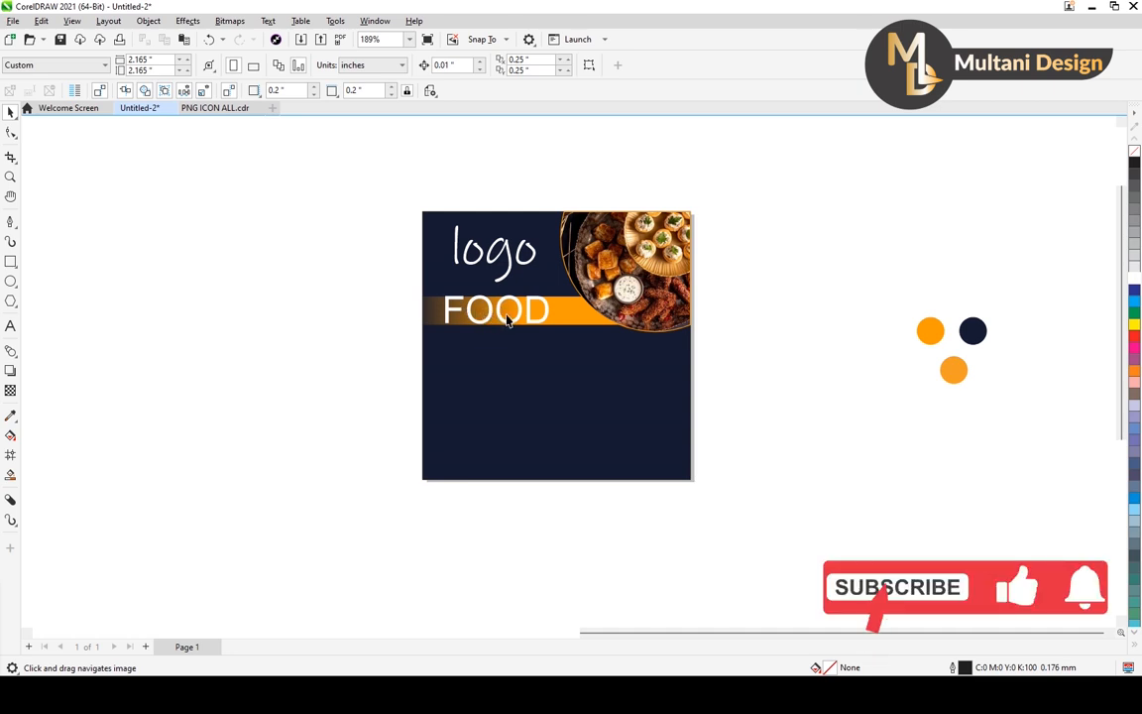
pyautogui.scroll(-3, 580, 327)
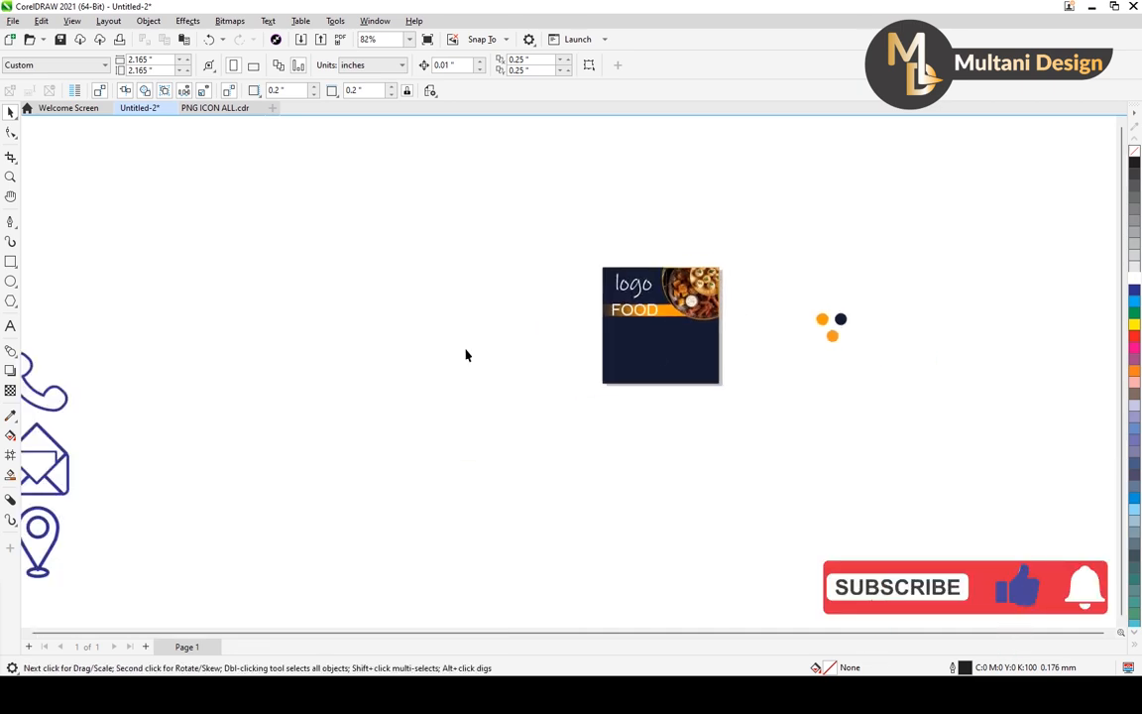
pyautogui.moveTo(92, 538); pyautogui.dragTo(57, 577)
pyautogui.moveTo(95, 448); pyautogui.dragTo(443, 408)
pyautogui.scroll(2, 555, 376)
pyautogui.click(441, 358)
pyautogui.moveTo(454, 195); pyautogui.dragTo(216, 613)
pyautogui.moveTo(385, 234); pyautogui.dragTo(352, 332)
pyautogui.moveTo(336, 414); pyautogui.dragTo(670, 379)
pyautogui.scroll(2, 695, 371)
pyautogui.moveTo(678, 258); pyautogui.dragTo(657, 319)
pyautogui.moveTo(629, 394); pyautogui.dragTo(529, 357)
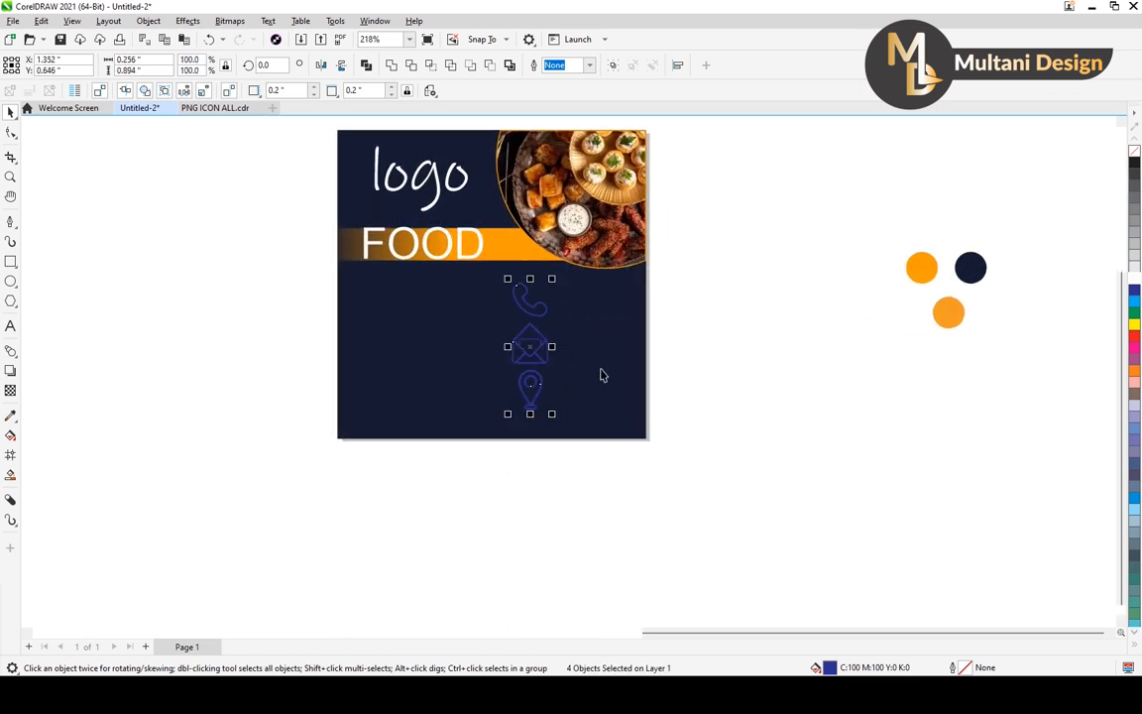
# Fill the contact icons with white and scale them down to a small column below the orange bar.
pyautogui.rightClick(1133, 279)
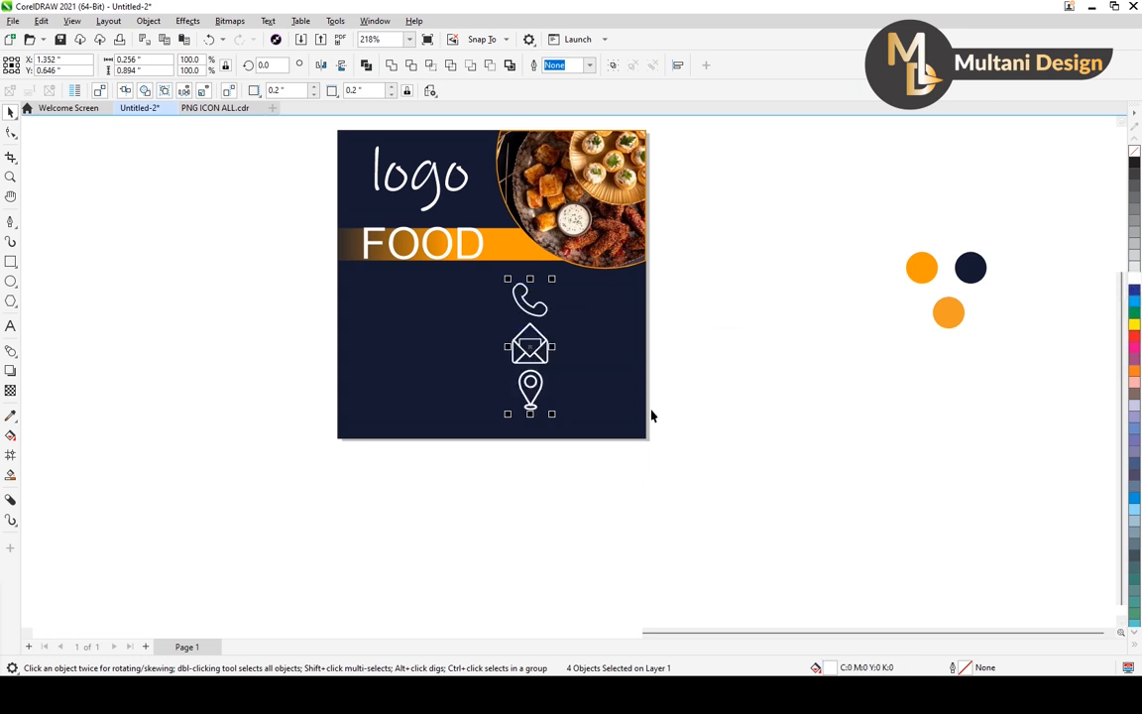
pyautogui.moveTo(552, 278); pyautogui.dragTo(551, 296)
pyautogui.scroll(1, 535, 344)
pyautogui.scroll(1, 535, 344)
pyautogui.moveTo(525, 349); pyautogui.dragTo(530, 320)
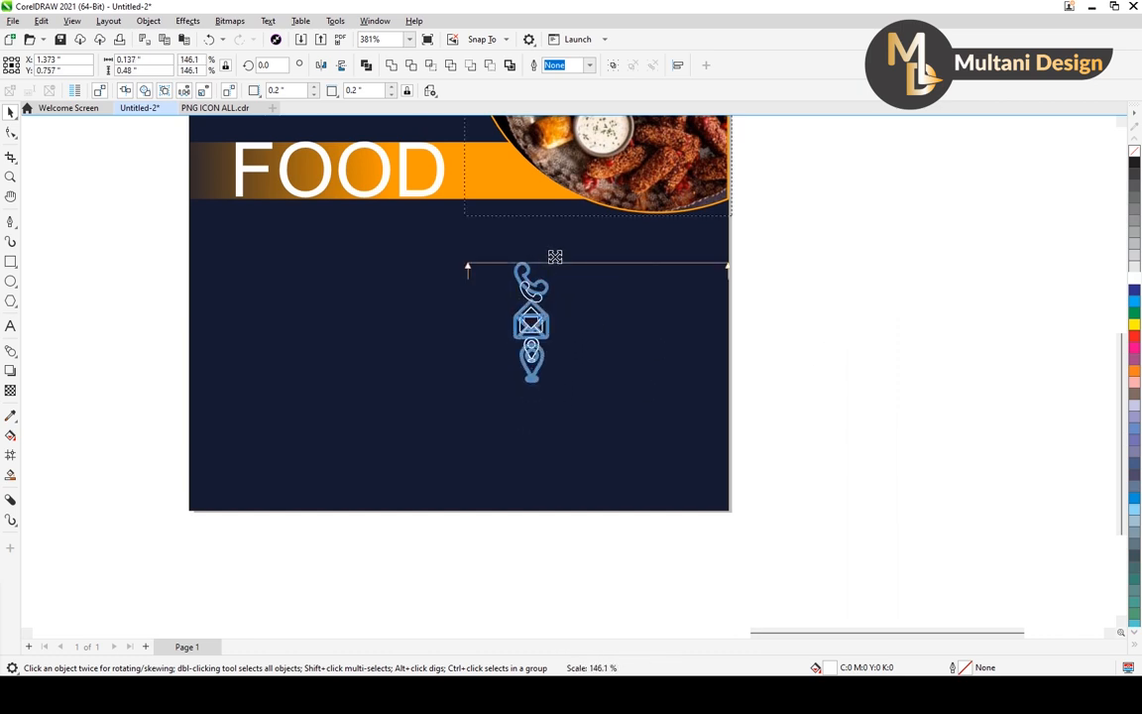
pyautogui.scroll(-3, 550, 275)
pyautogui.click(695, 313)
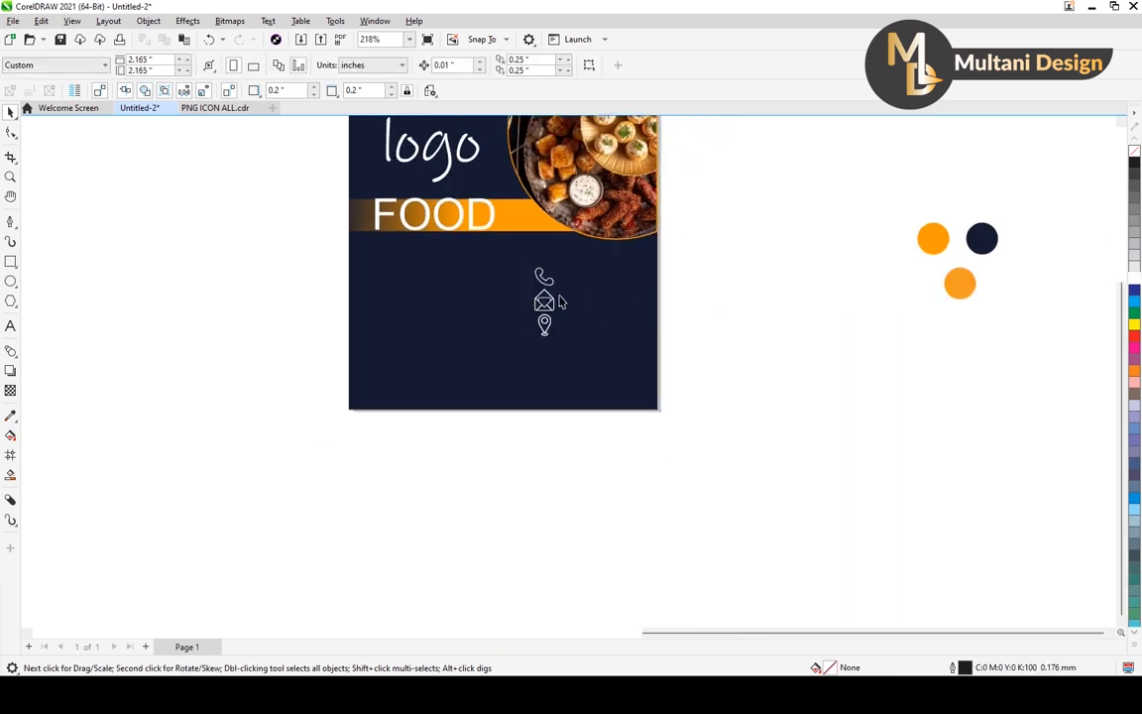
# Group the parts of the location pin and nudge the pin and the envelope down to space the three icons evenly.
pyautogui.scroll(2, 546, 334)
pyautogui.moveTo(736, 294); pyautogui.dragTo(499, 395)
pyautogui.hotkey('ctrl', 'g')
pyautogui.press('Down')
pyautogui.press('Down')
pyautogui.scroll(5, 530, 307)
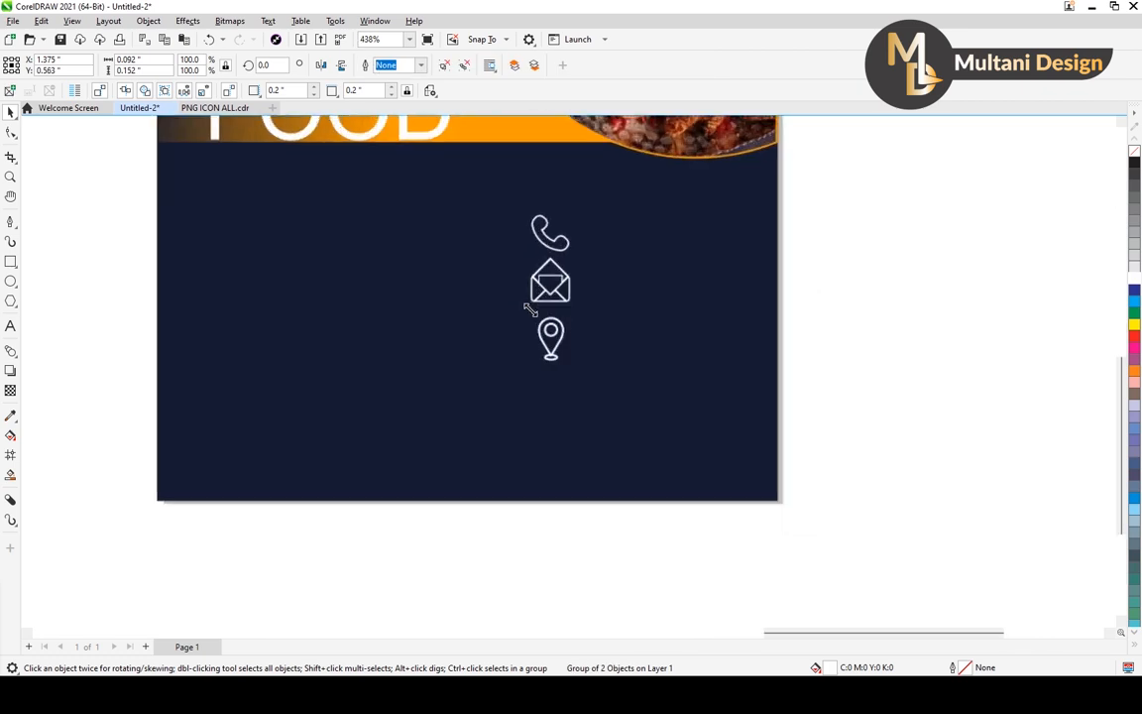
pyautogui.click(547, 289)
pyautogui.click(553, 298)
pyautogui.press('Down')
pyautogui.press('Down')
pyautogui.scroll(-3, 555, 295)
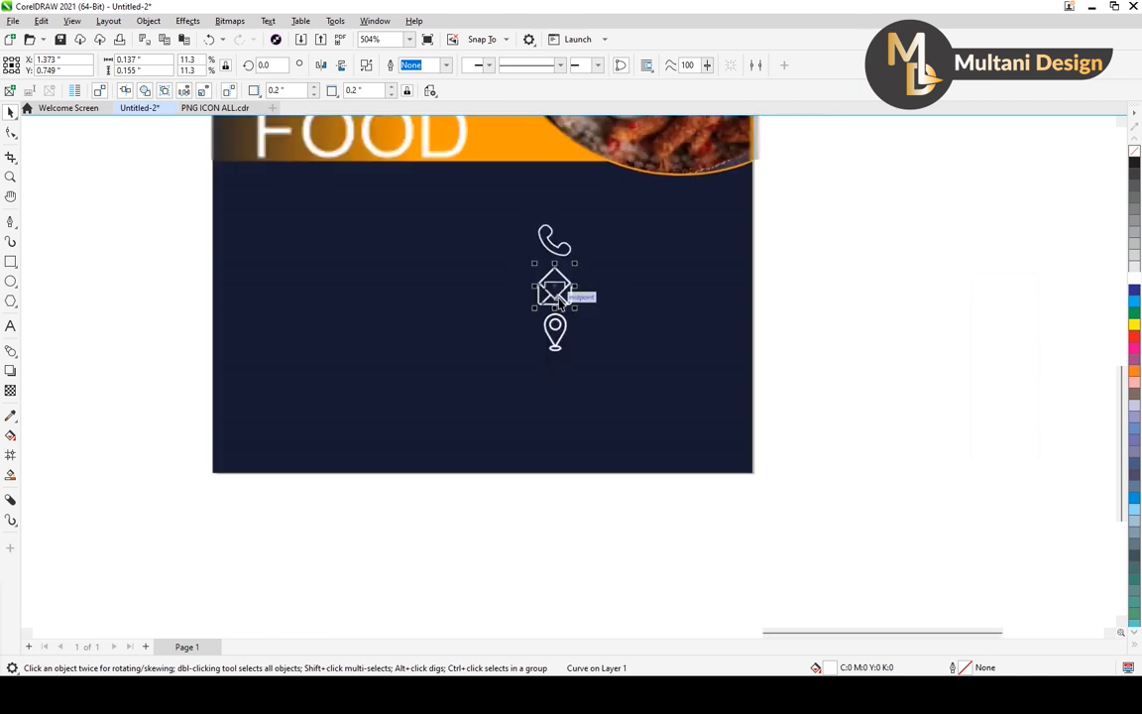
pyautogui.click(751, 271)
pyautogui.scroll(-1, 605, 297)
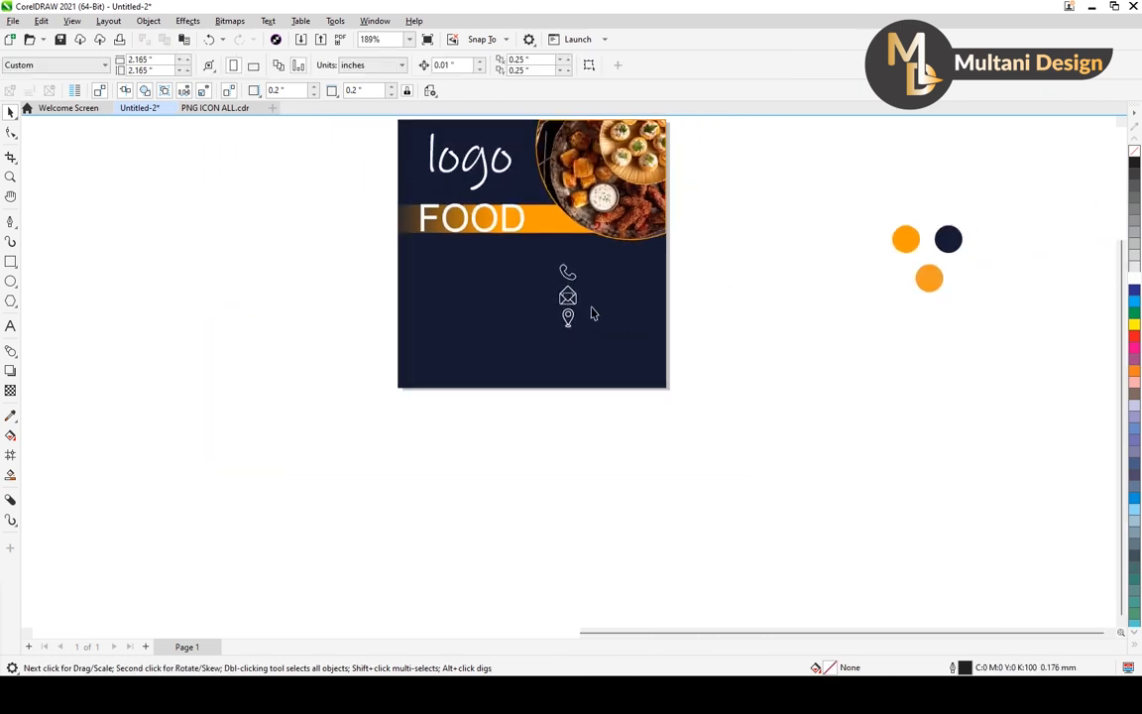
# Add the phone number as artistic text beside the phone icon.
pyautogui.scroll(2, 594, 309)
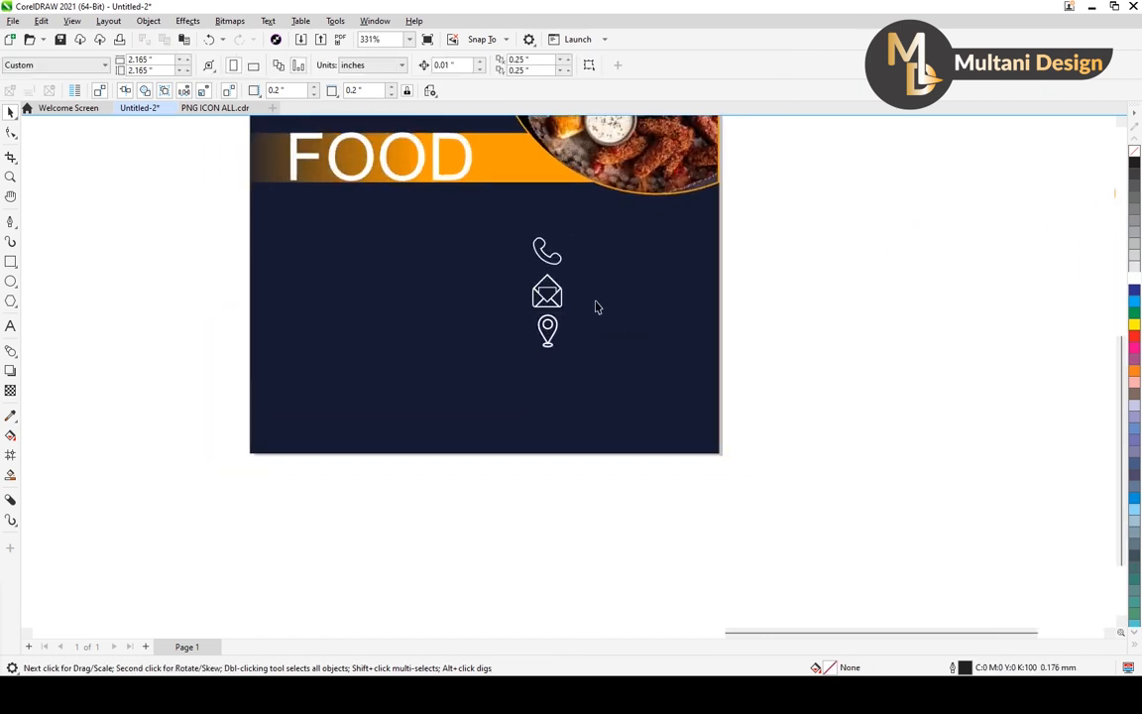
pyautogui.click(10, 325)
pyautogui.click(596, 254)
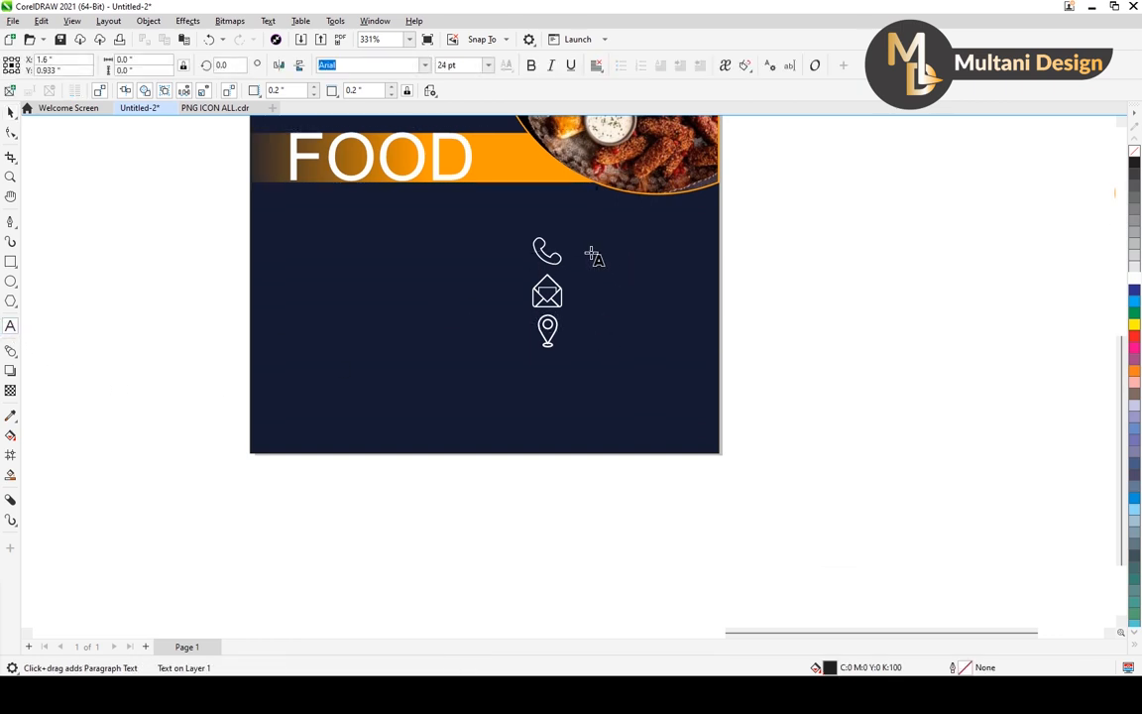
pyautogui.write('+965211')
pyautogui.click(10, 111)
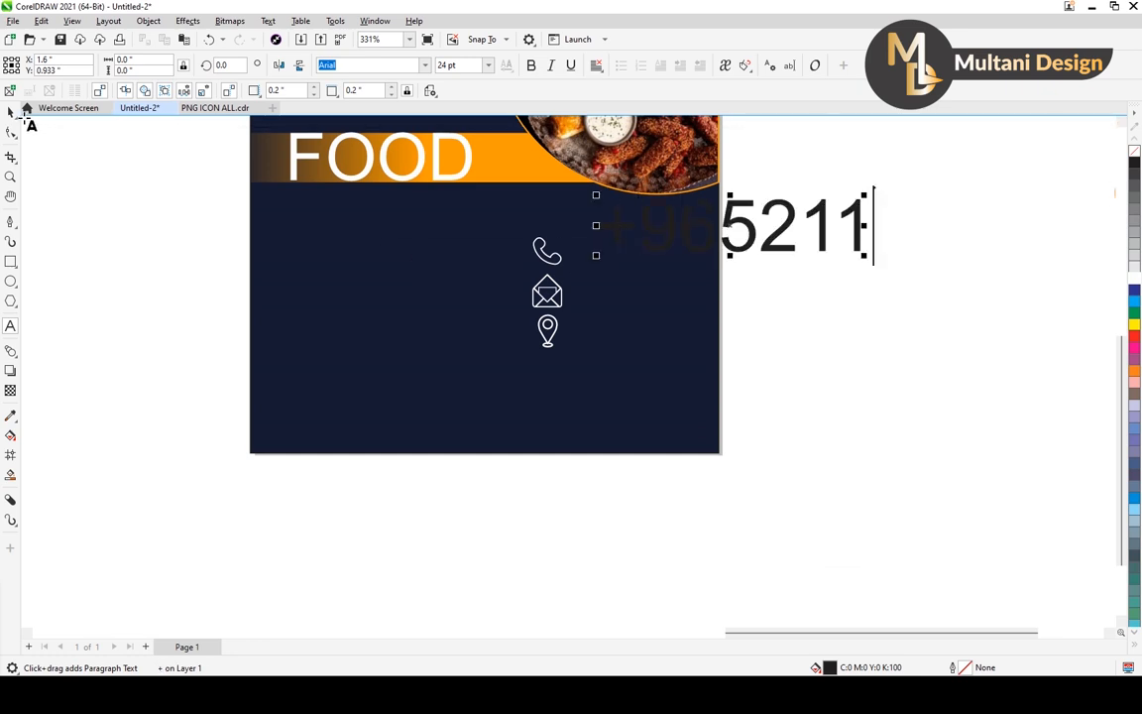
# Reduce the phone number text to about 10.9 pt, align it beside the phone icon and fill it white.
pyautogui.moveTo(864, 197); pyautogui.dragTo(801, 210)
pyautogui.moveTo(716, 255); pyautogui.dragTo(652, 252)
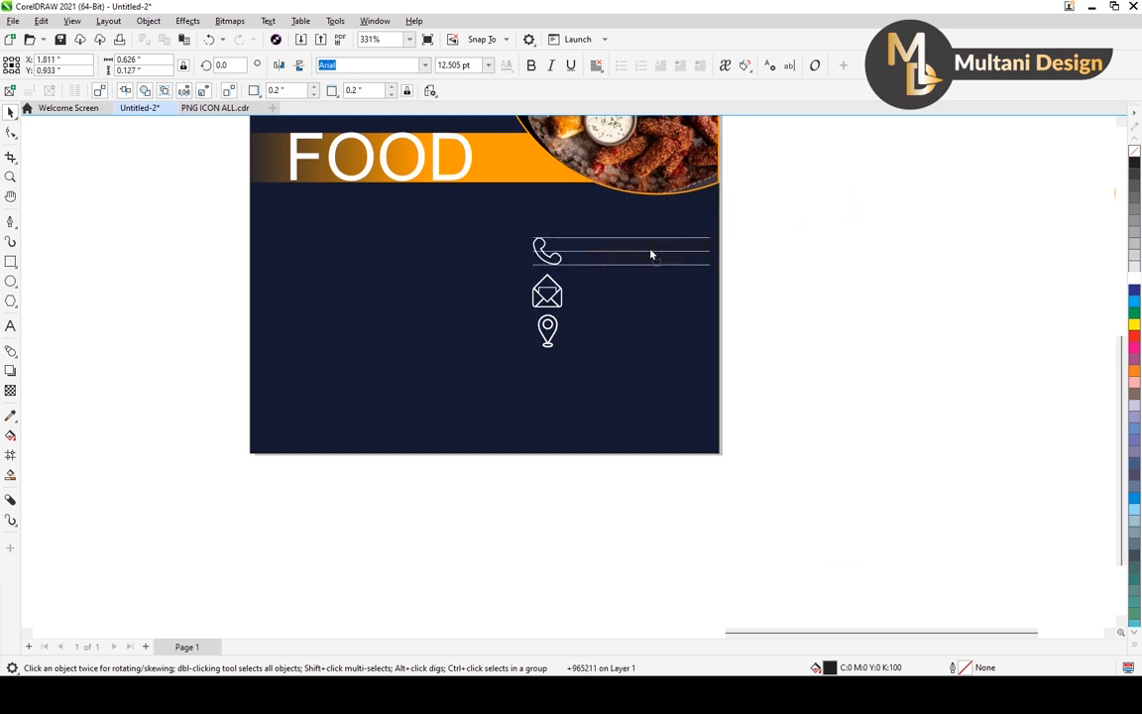
pyautogui.click(1134, 280)
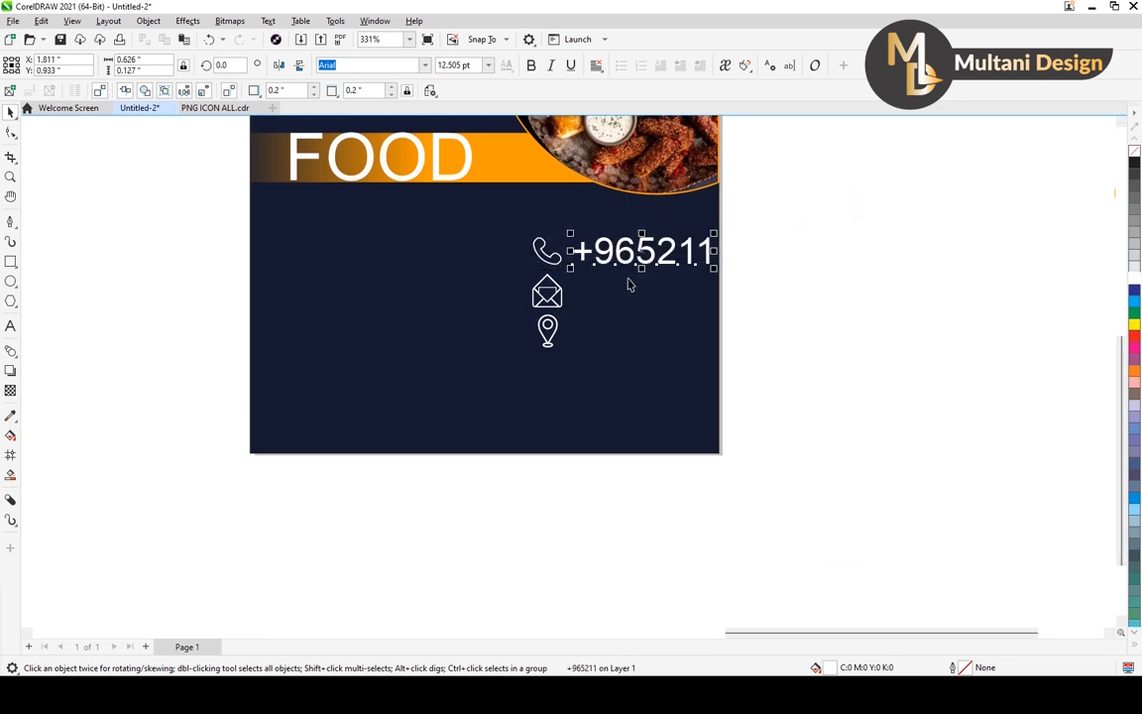
pyautogui.scroll(3, 615, 273)
pyautogui.moveTo(771, 220)
pyautogui.mouseDown()
pyautogui.moveTo(739, 224)
pyautogui.moveTo(760, 219)
pyautogui.mouseUp()
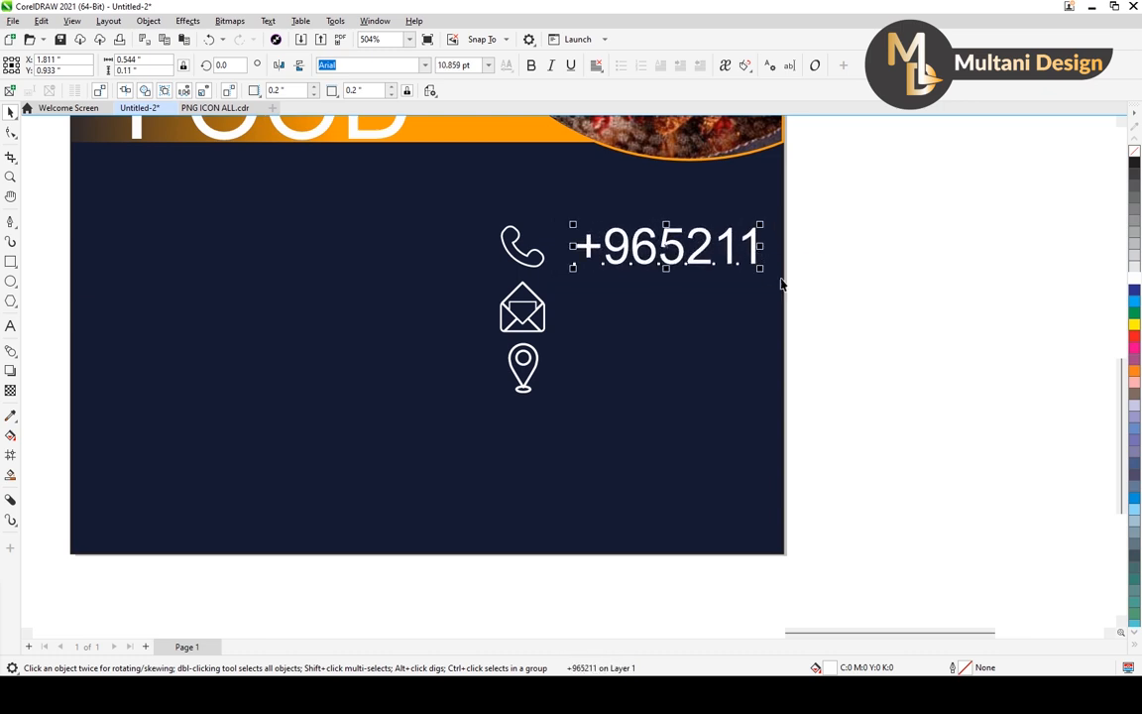
# Set the phone number text in the Embassy BT font and enlarge it to about 13.3 pt.
pyautogui.click(424, 65)
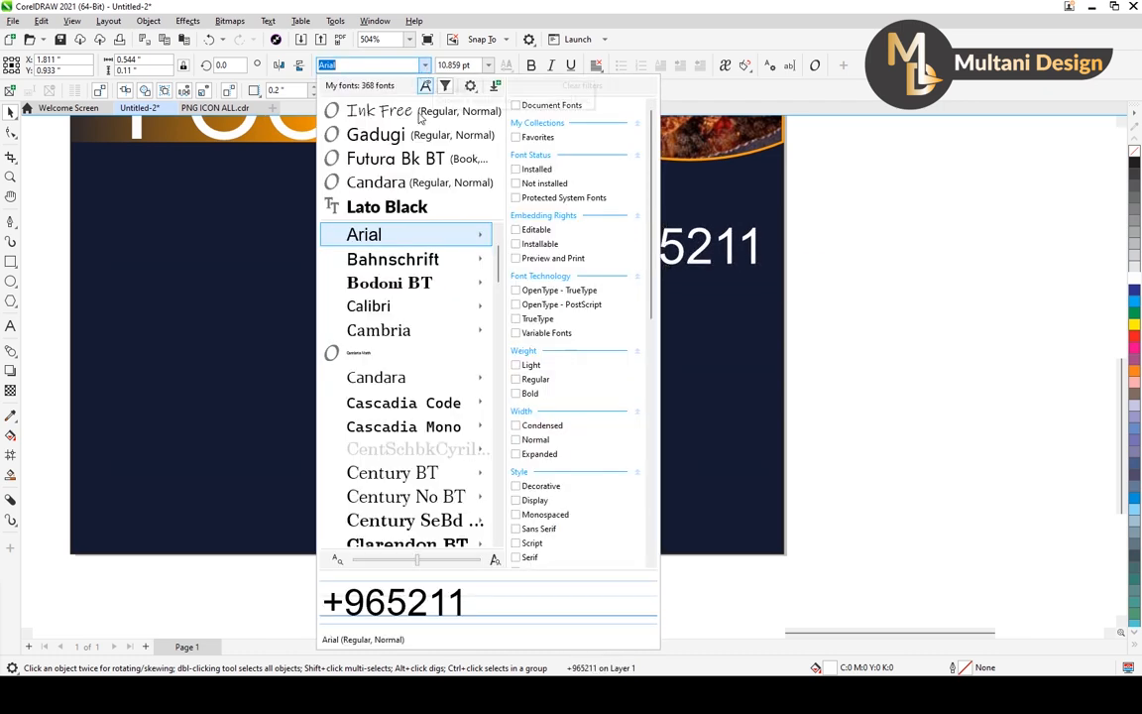
pyautogui.moveTo(405, 315)
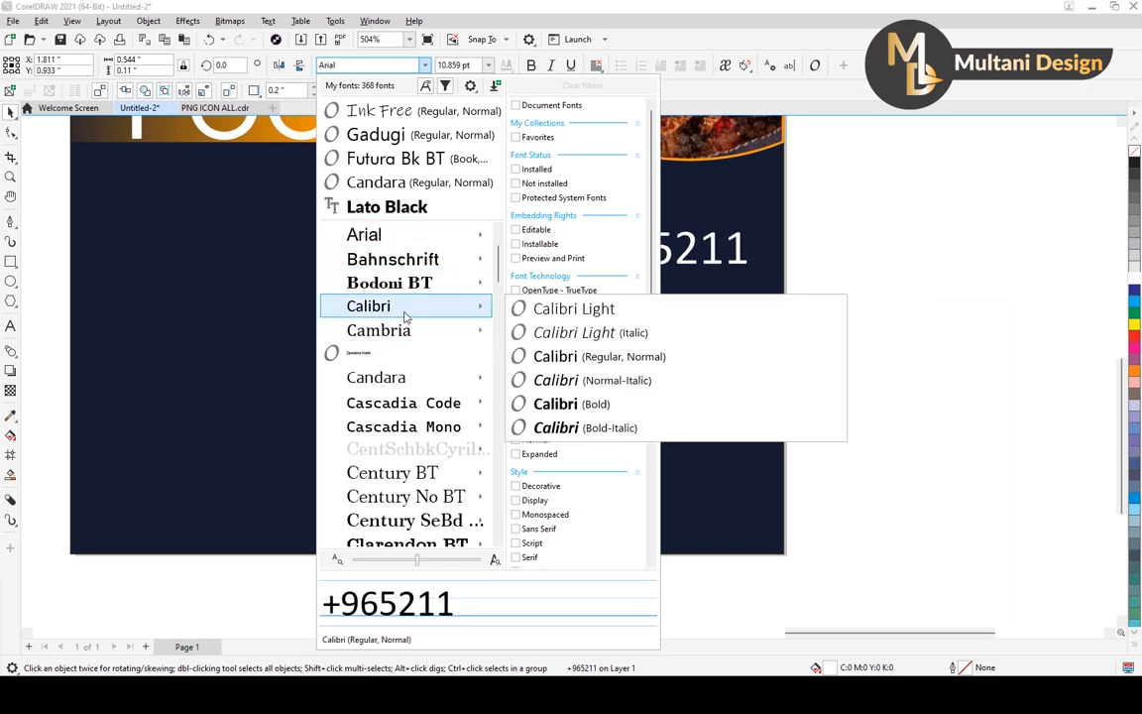
pyautogui.scroll(-5, 396, 376)
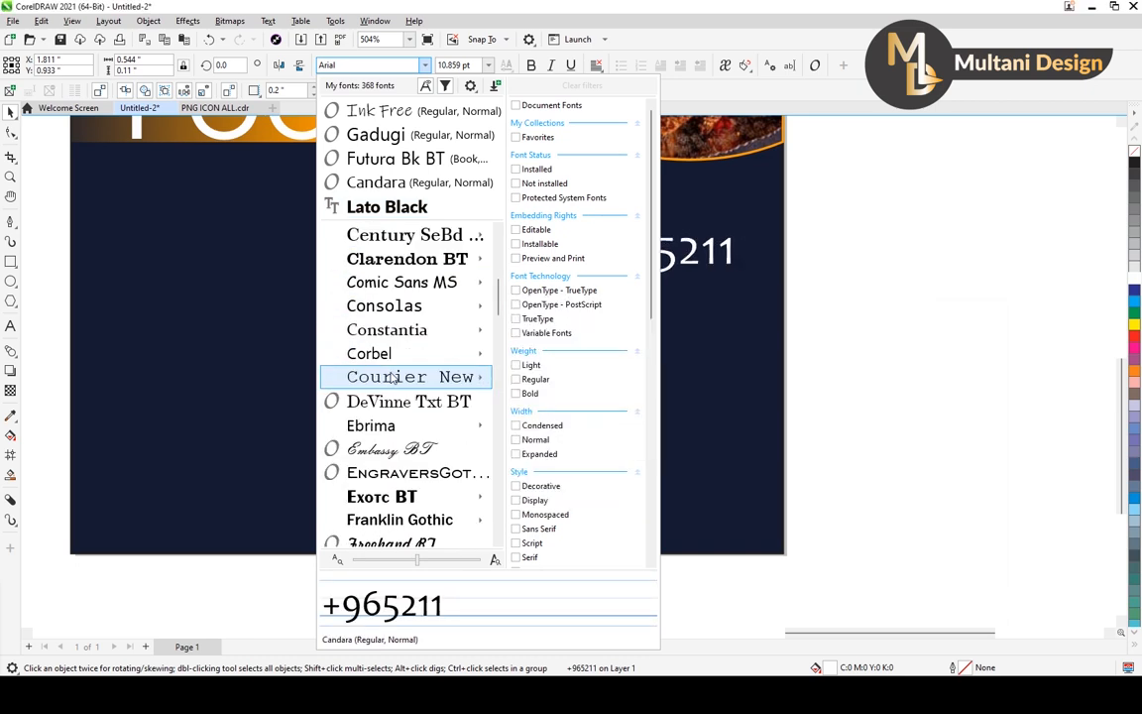
pyautogui.click(394, 378)
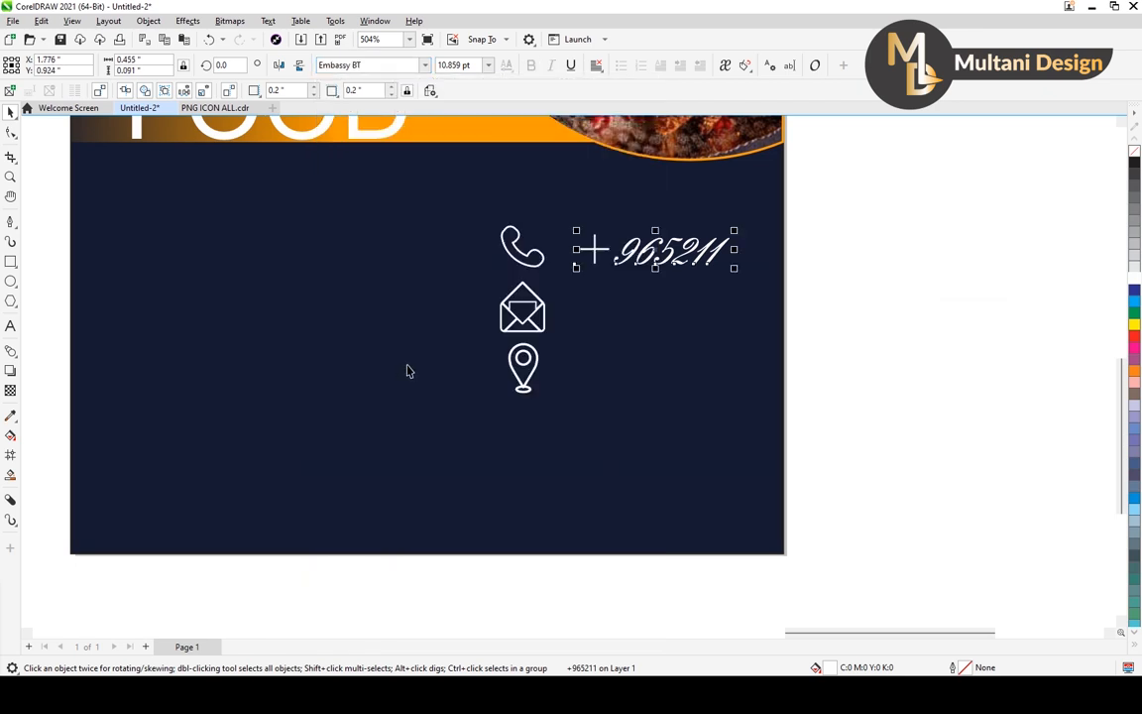
pyautogui.moveTo(735, 228); pyautogui.dragTo(751, 216)
# Duplicate the phone number text beside the envelope icon and replace the copy's content with "Gmail.com".
pyautogui.moveTo(669, 257); pyautogui.dragTo(677, 316)
pyautogui.rightClick(677, 315)
pyautogui.click(12, 325)
pyautogui.moveTo(561, 309); pyautogui.dragTo(799, 306)
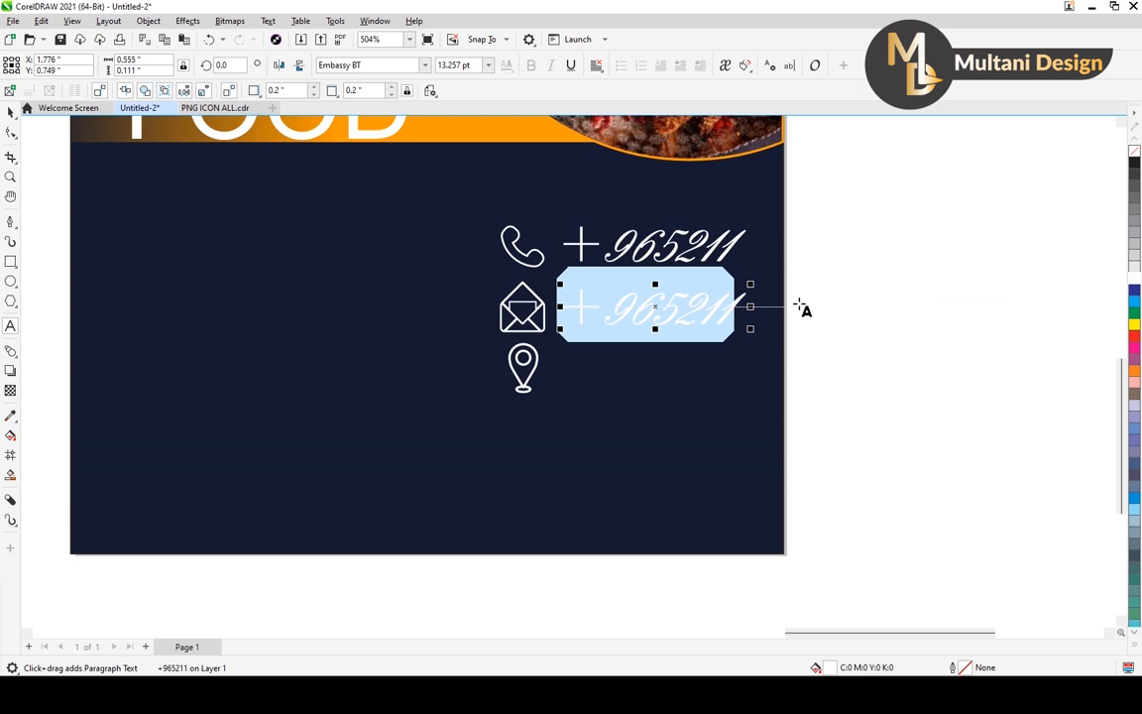
pyautogui.write('Gmail.com')
pyautogui.click(10, 112)
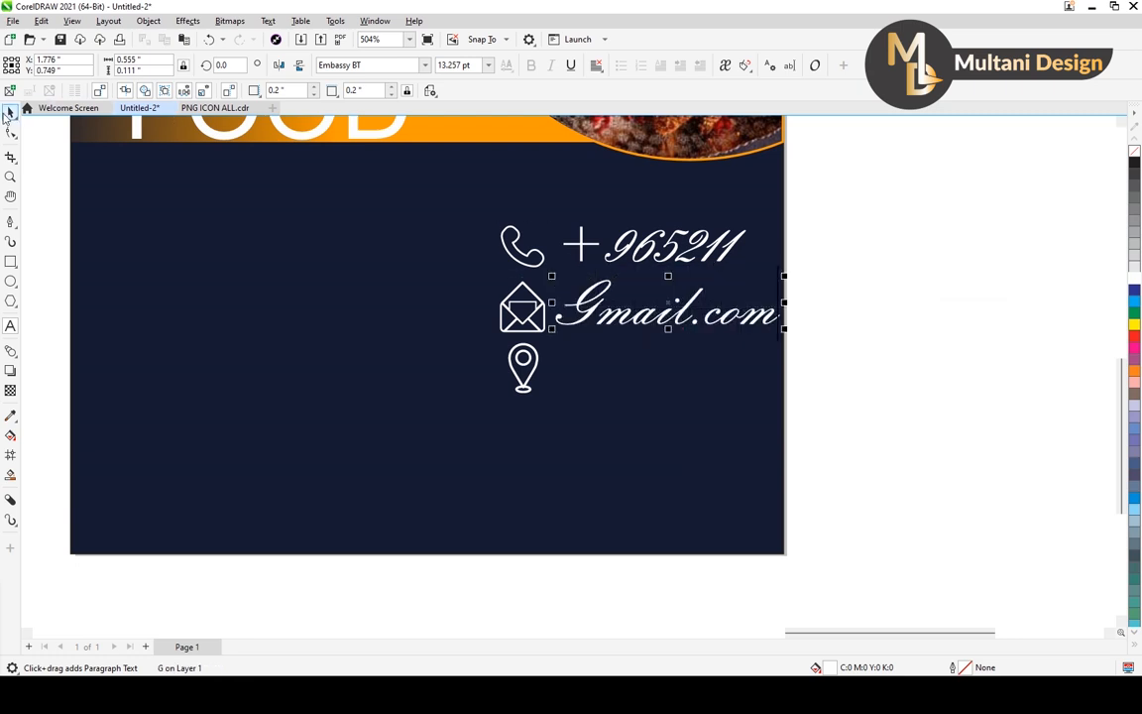
# Duplicate the "Gmail.com" text beside the location icon and replace the copy's content with "City".
pyautogui.click(11, 113)
pyautogui.moveTo(676, 304); pyautogui.dragTo(671, 374)
pyautogui.doubleClick(570, 368)
pyautogui.moveTo(589, 370); pyautogui.dragTo(798, 379)
pyautogui.click(583, 370)
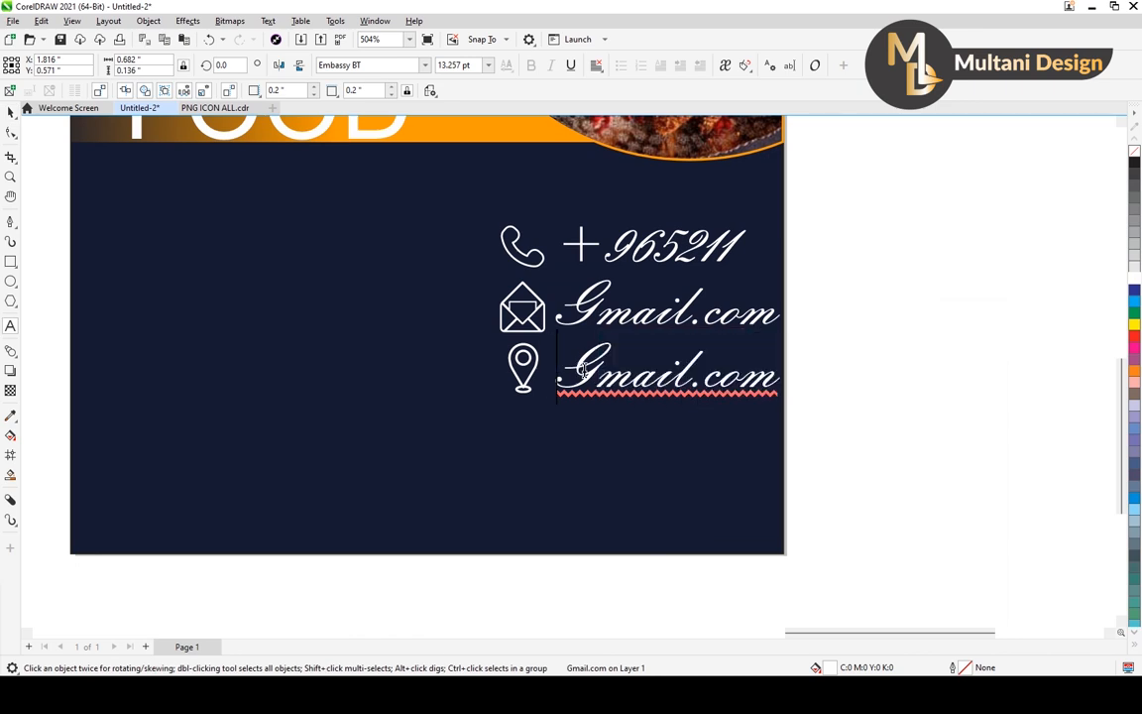
pyautogui.moveTo(583, 369); pyautogui.dragTo(803, 375)
pyautogui.write('c')
pyautogui.press('BackSpace')
pyautogui.write('Ci')
pyautogui.write('ty')
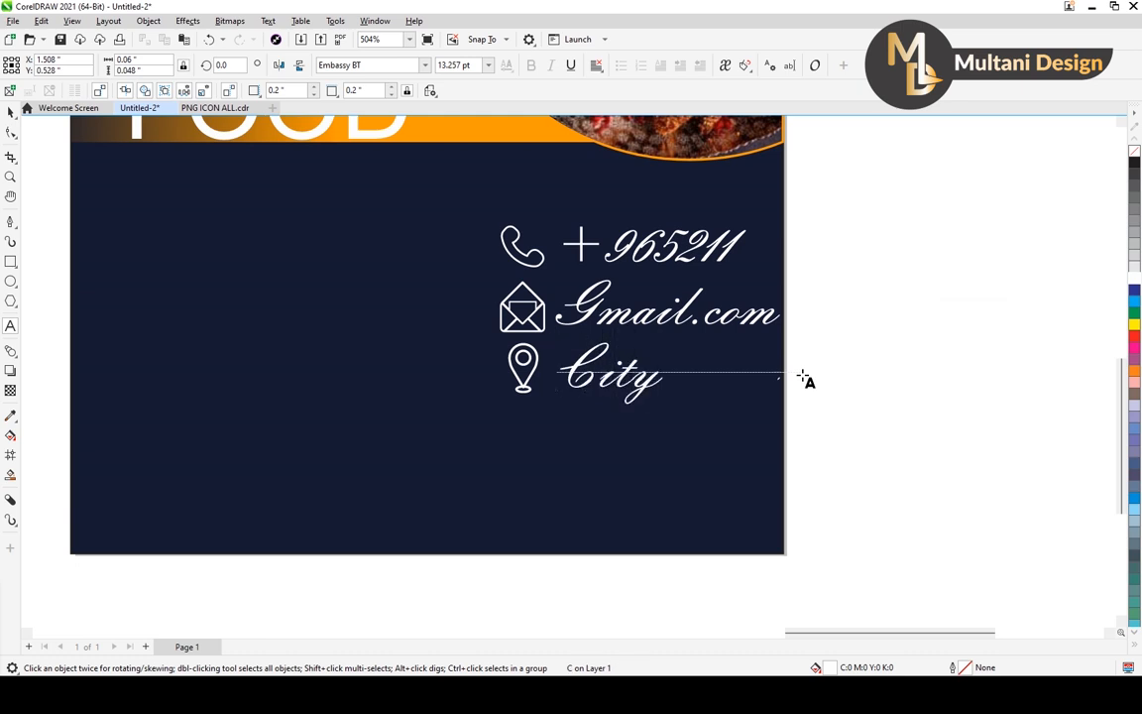
pyautogui.press('Escape')
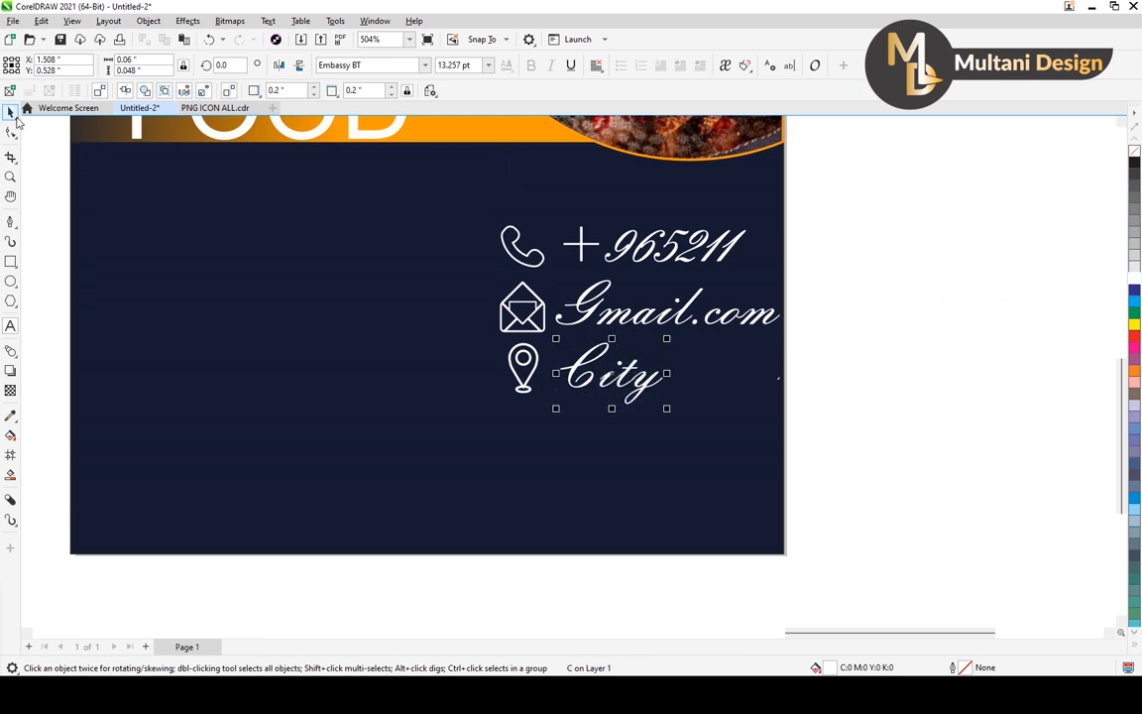
pyautogui.click(804, 354)
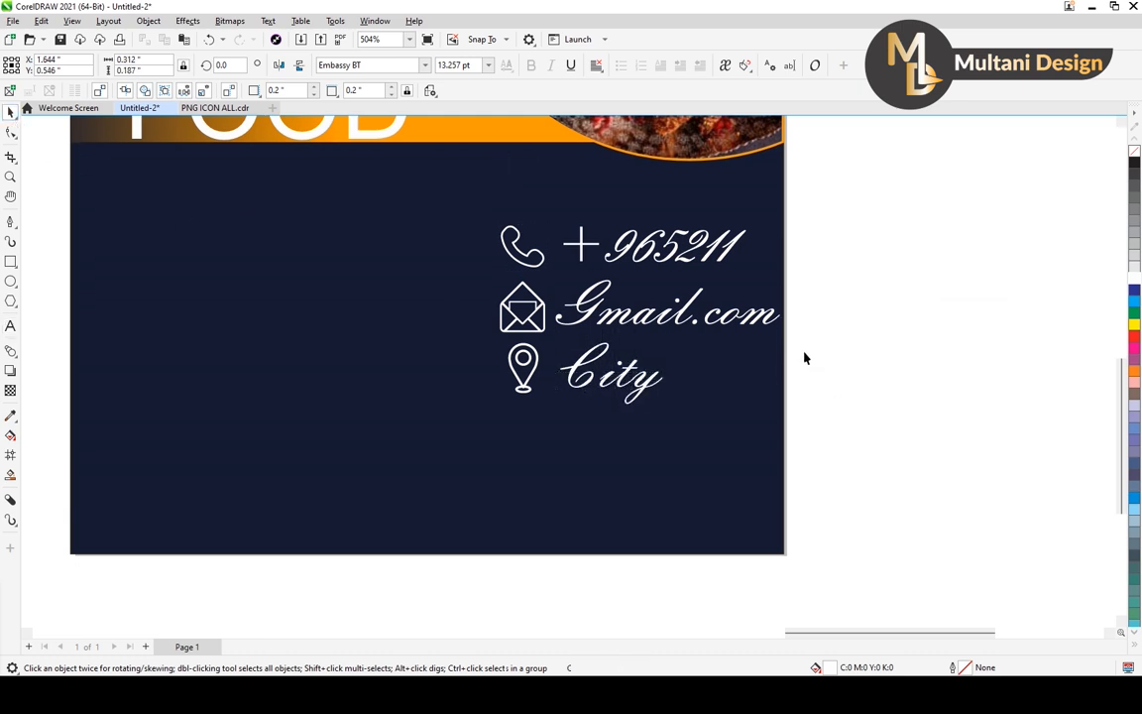
pyautogui.click(607, 327)
pyautogui.doubleClick(611, 310)
pyautogui.moveTo(579, 312); pyautogui.dragTo(614, 305)
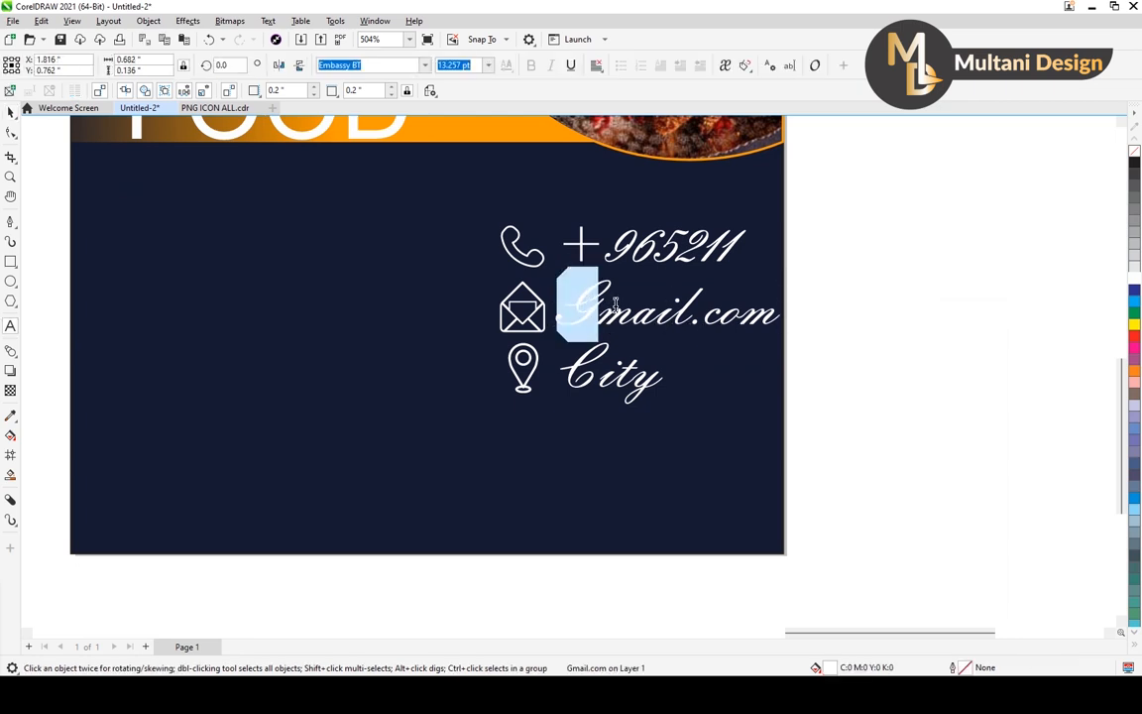
pyautogui.press('Escape')
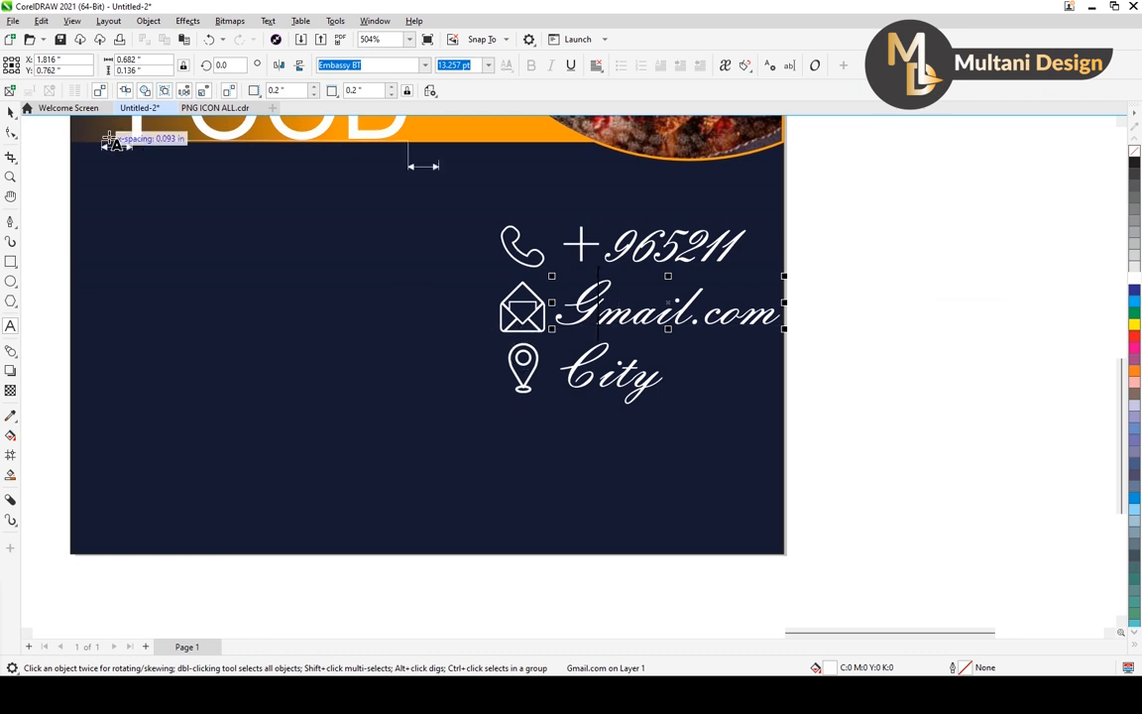
pyautogui.scroll(-4, 829, 318)
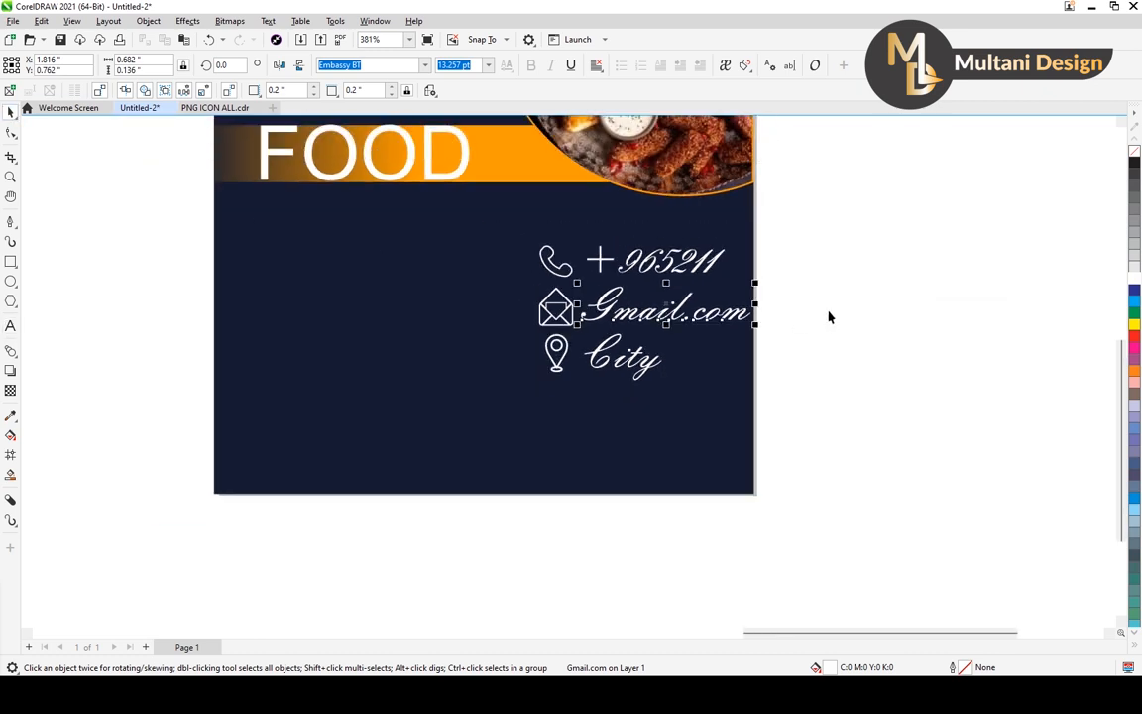
pyautogui.click(821, 319)
# Set the phone number text in the Gabriola font.
pyautogui.moveTo(689, 270); pyautogui.dragTo(611, 318)
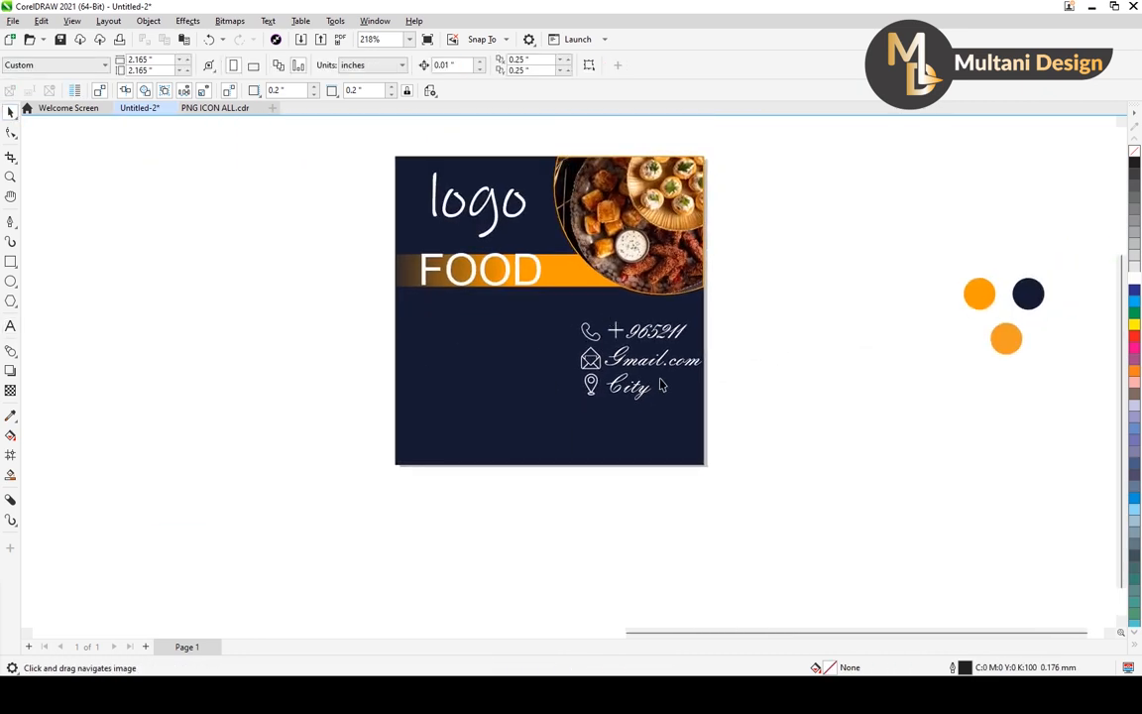
pyautogui.scroll(1, 644, 353)
pyautogui.scroll(-3, 644, 353)
pyautogui.scroll(3, 644, 354)
pyautogui.scroll(1, 645, 354)
pyautogui.click(646, 342)
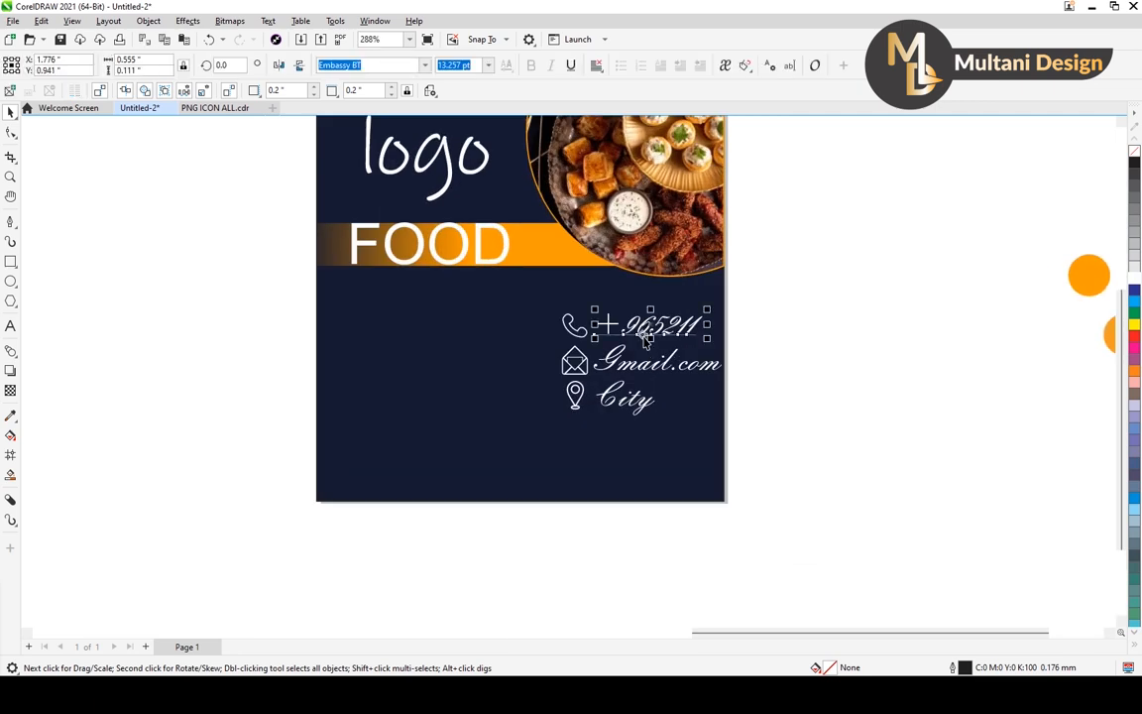
pyautogui.scroll(1, 646, 342)
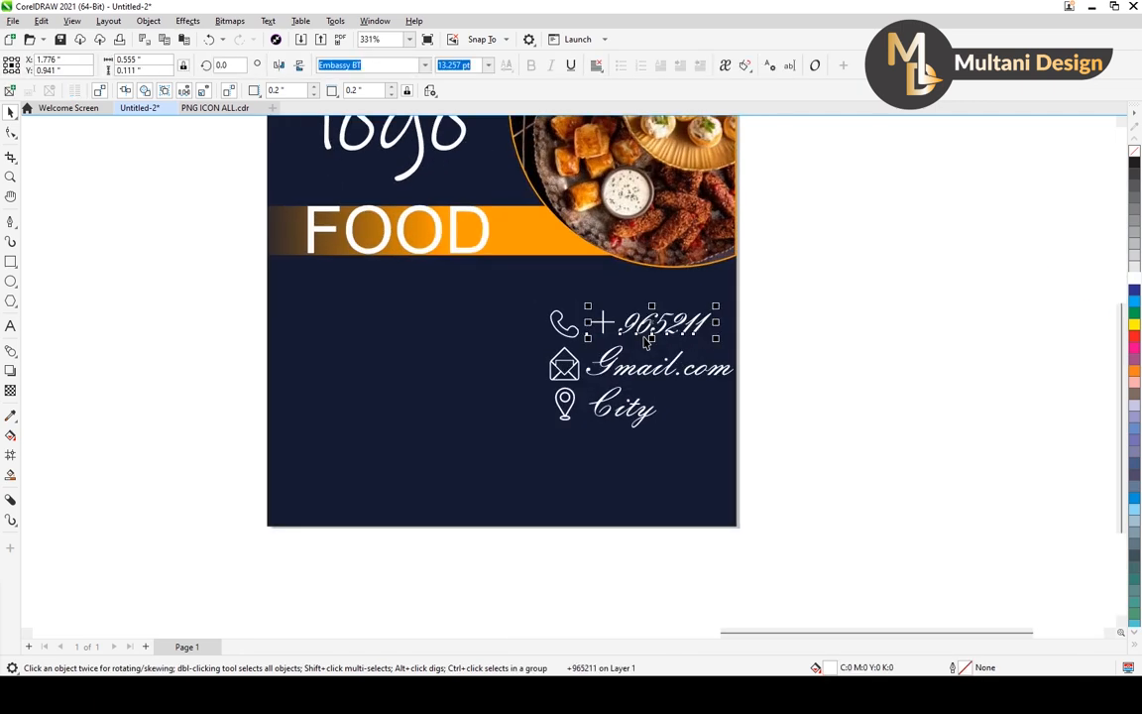
pyautogui.click(425, 66)
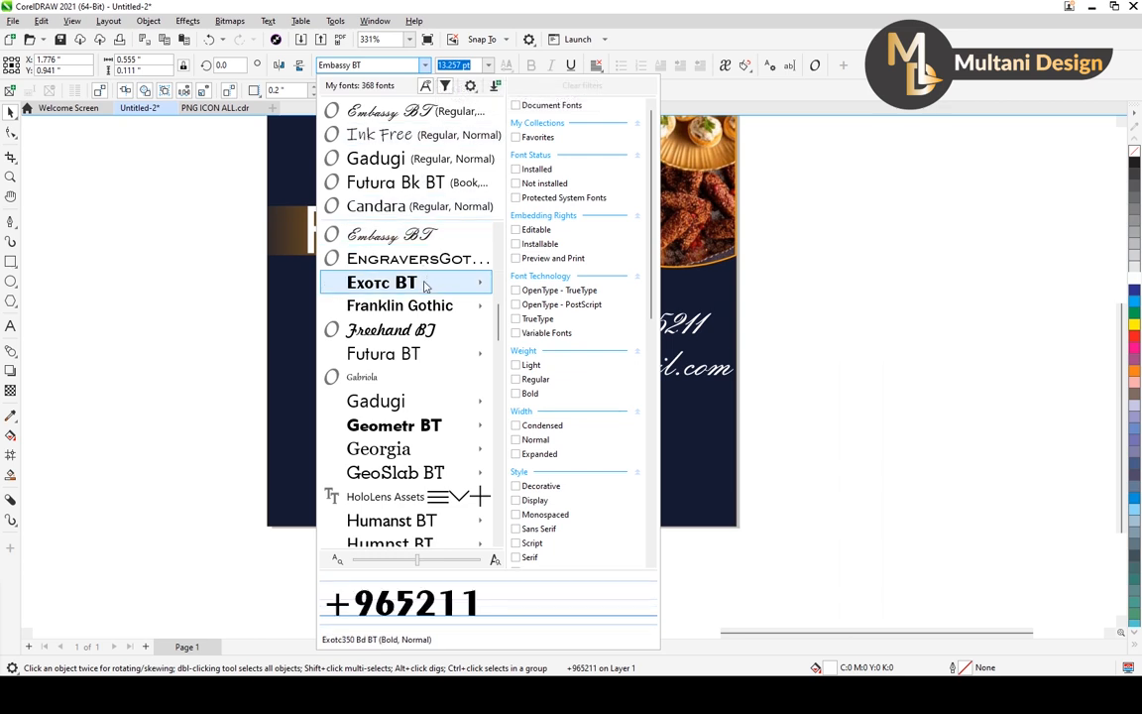
pyautogui.moveTo(424, 286)
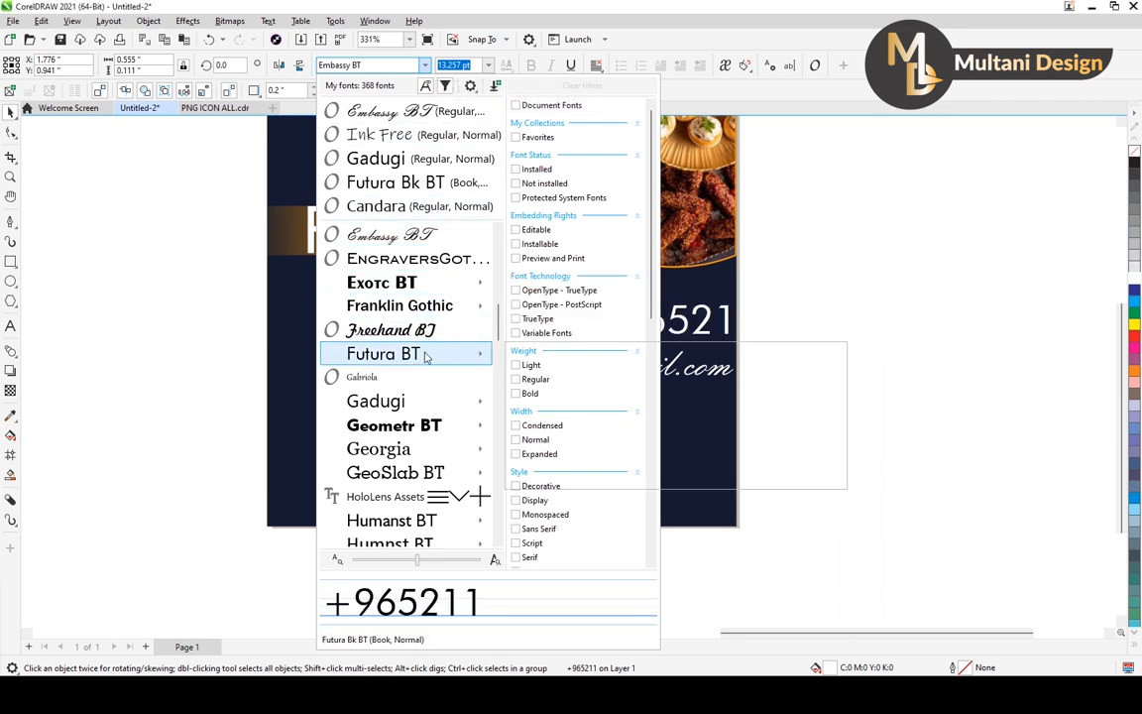
pyautogui.moveTo(424, 357)
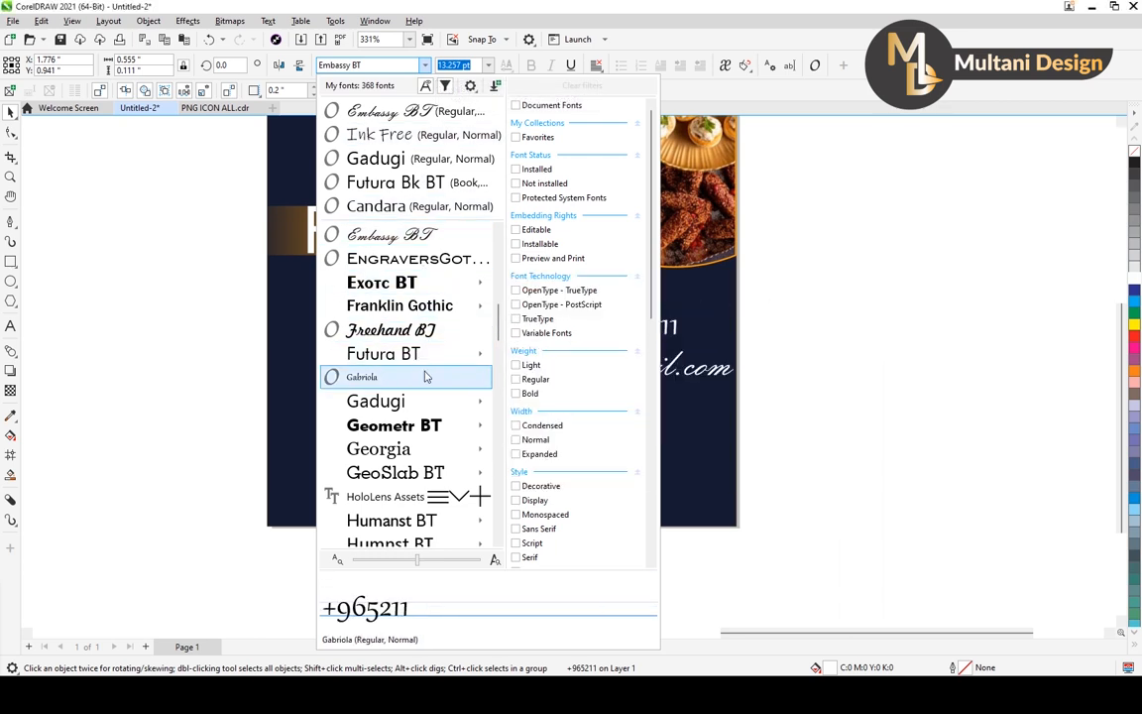
pyautogui.click(422, 375)
pyautogui.scroll(2, 683, 377)
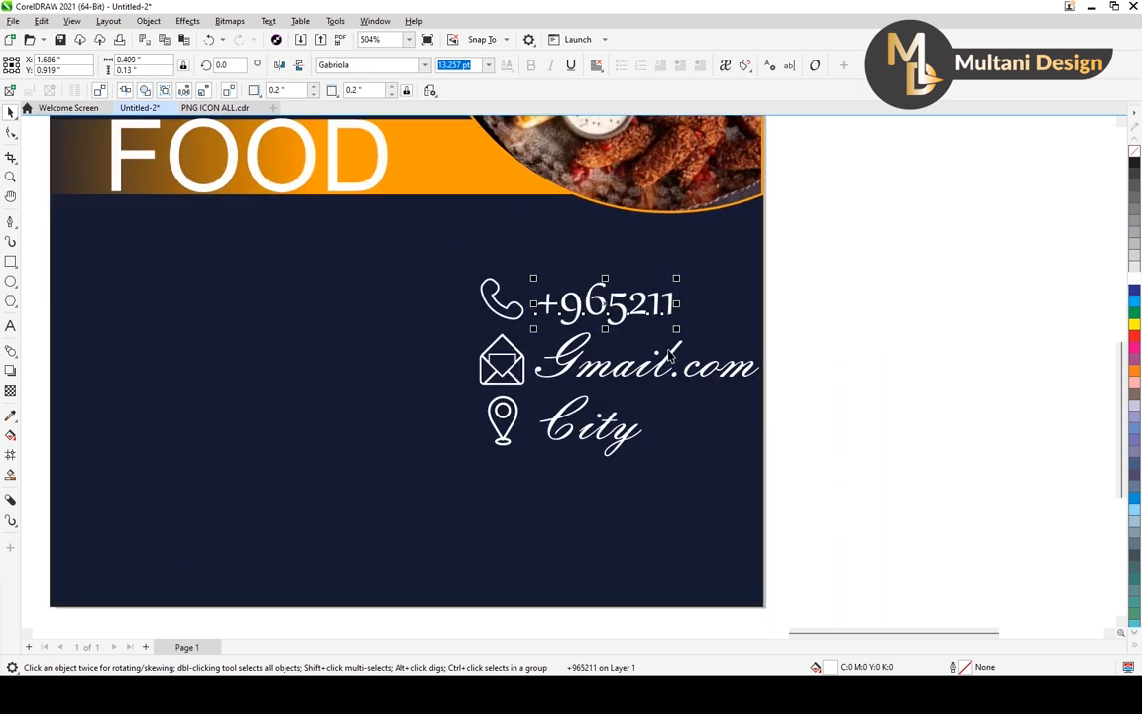
pyautogui.scroll(-1, 670, 355)
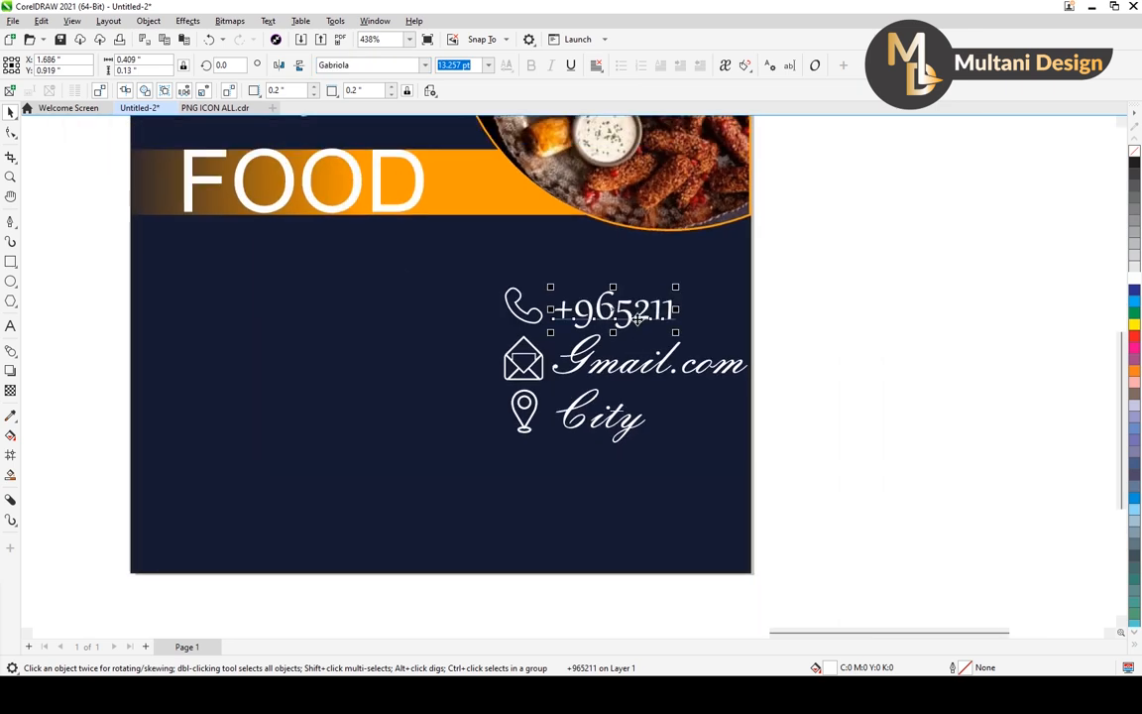
# Set the "Gmail.com" and "City" texts in the Gabriola font as well.
pyautogui.click(617, 370)
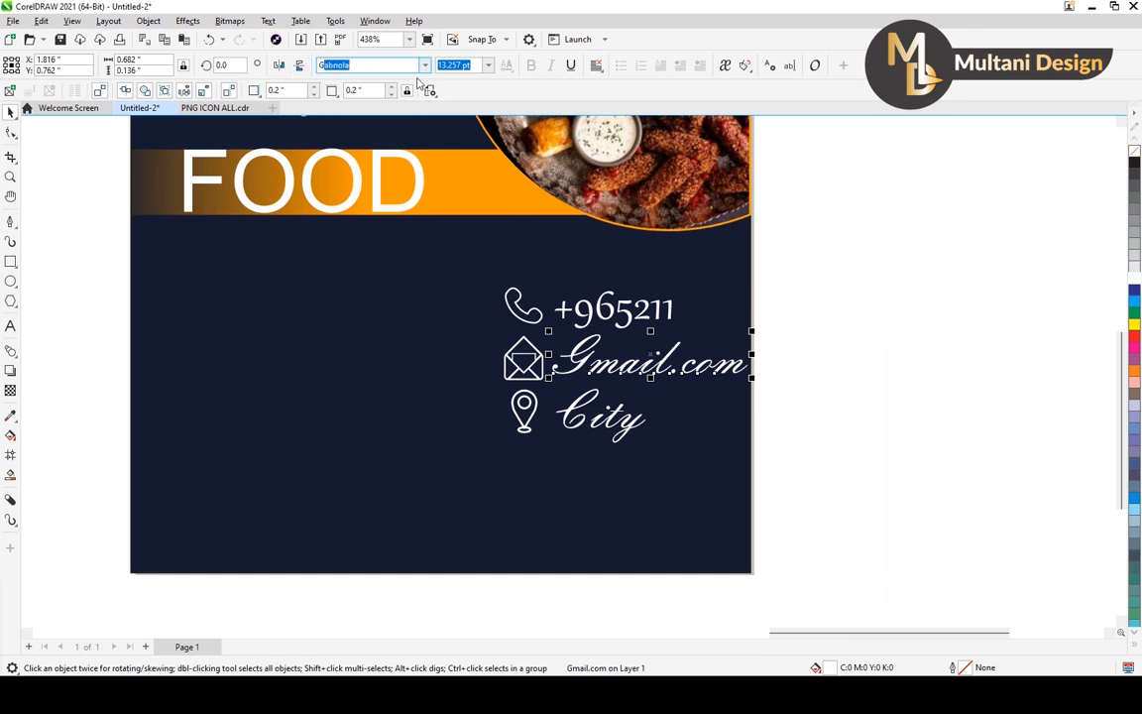
pyautogui.press('Return')
pyautogui.click(833, 398)
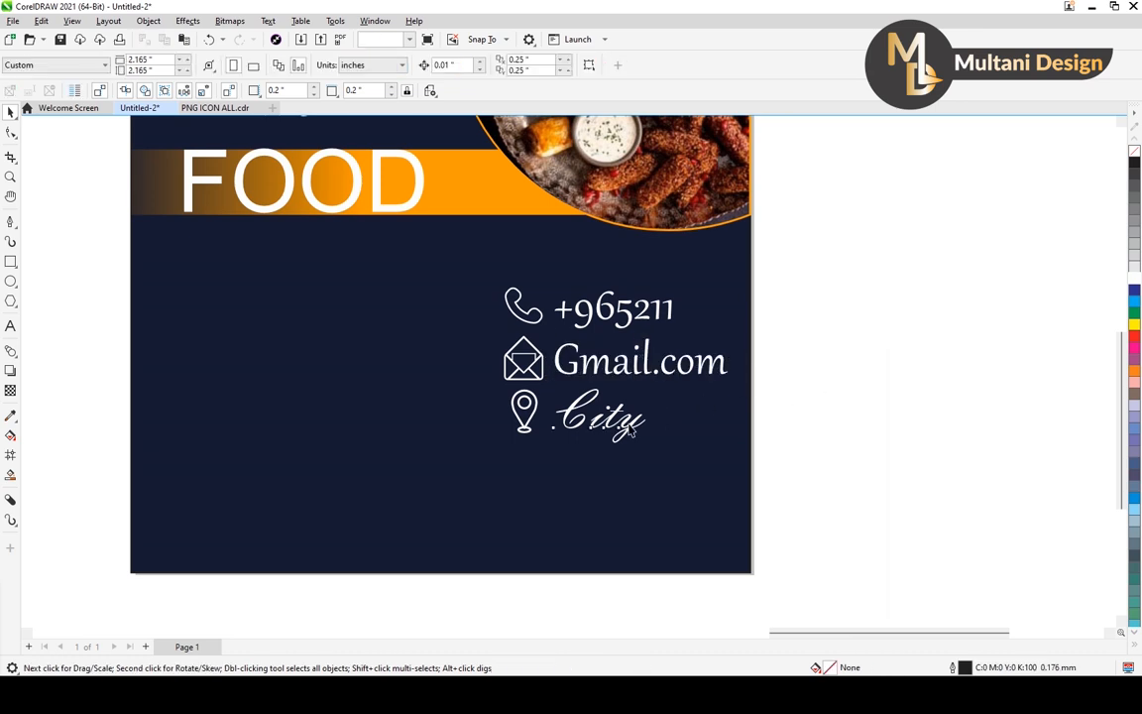
pyautogui.click(631, 428)
pyautogui.click(365, 65)
pyautogui.write('Gabriola')
pyautogui.press('Return')
pyautogui.click(795, 394)
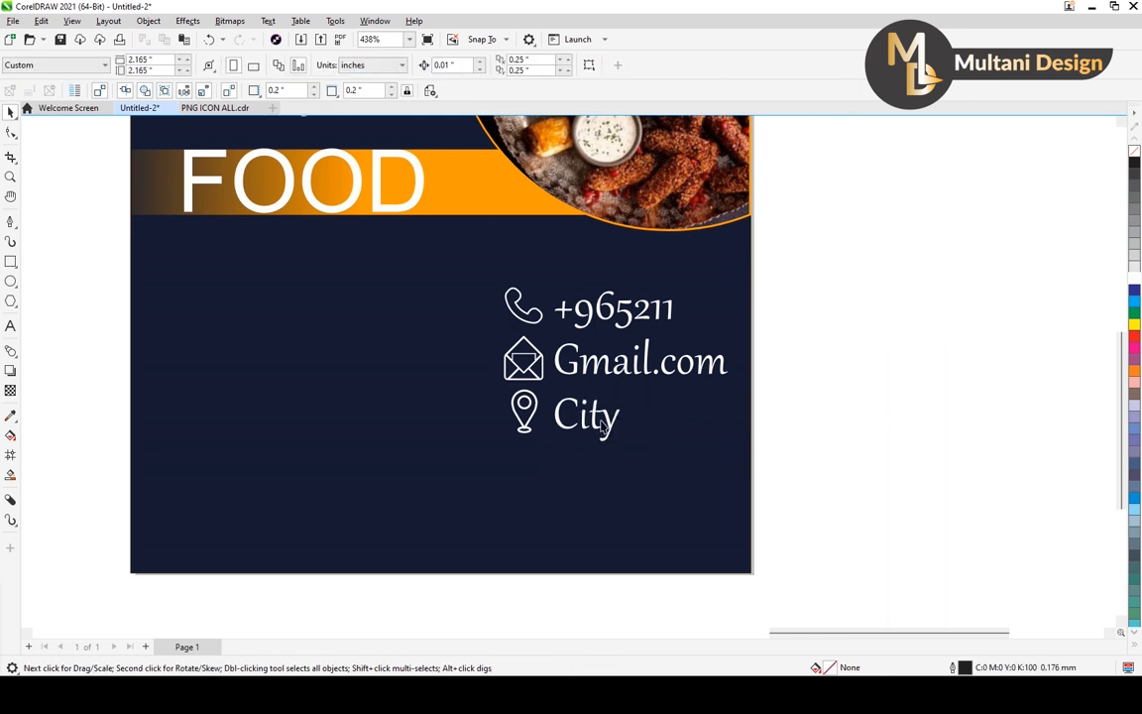
# Nudge the phone icon and its number together slightly upward, away from the envelope row.
pyautogui.scroll(-2, 597, 387)
pyautogui.scroll(3, 550, 331)
pyautogui.scroll(-3, 530, 332)
pyautogui.scroll(2, 531, 332)
pyautogui.moveTo(755, 263); pyautogui.dragTo(436, 341)
pyautogui.press('Up')
pyautogui.press('Up')
pyautogui.press('Up')
pyautogui.press('Up')
pyautogui.press('Up')
pyautogui.press('Up')
pyautogui.press('Up')
pyautogui.press('Up')
pyautogui.press('Up')
pyautogui.press('Up')
pyautogui.press('Up')
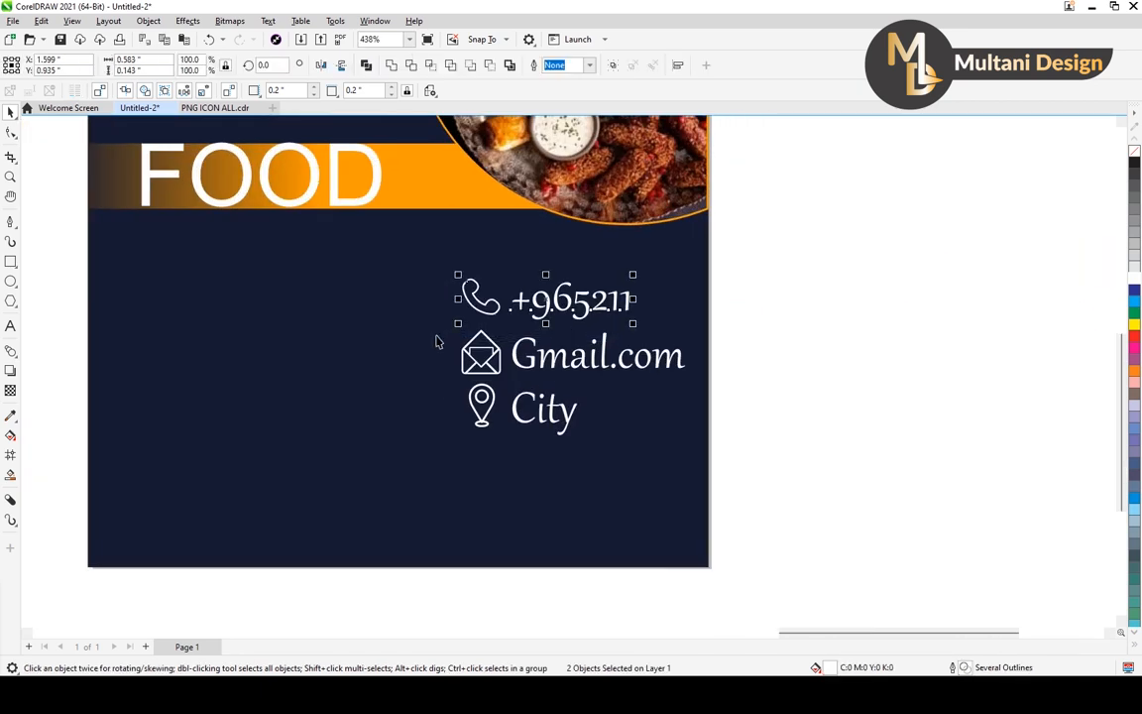
pyautogui.press('Down')
pyautogui.press('Down')
# Nudge the envelope row slightly up and the location row slightly down to space the three contact rows evenly.
pyautogui.moveTo(807, 318); pyautogui.dragTo(433, 400)
pyautogui.press('Up')
pyautogui.press('Up')
pyautogui.press('Up')
pyautogui.press('Up')
pyautogui.press('Up')
pyautogui.click(772, 377)
pyautogui.moveTo(772, 375); pyautogui.dragTo(433, 468)
pyautogui.press('Down')
pyautogui.scroll(-2, 545, 415)
pyautogui.click(701, 387)
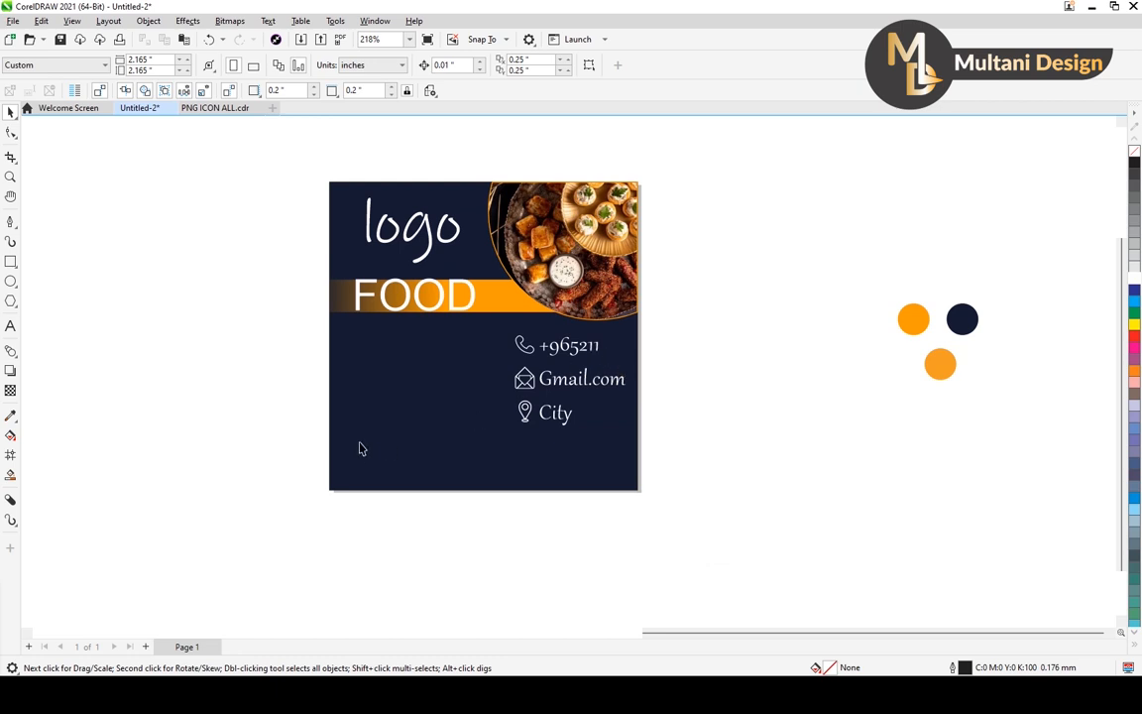
# Draw a wide rectangle of about 2.38 × 0.22 inches across the lower part of the square, overlapping both sides.
pyautogui.click(11, 263)
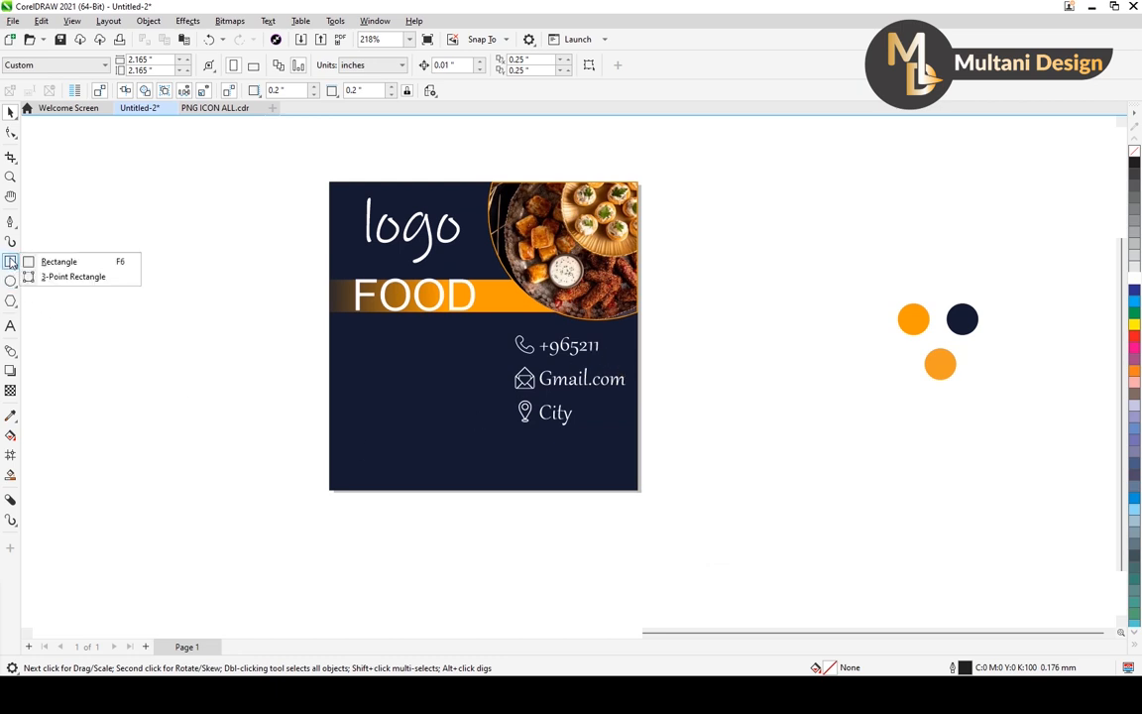
pyautogui.click(49, 261)
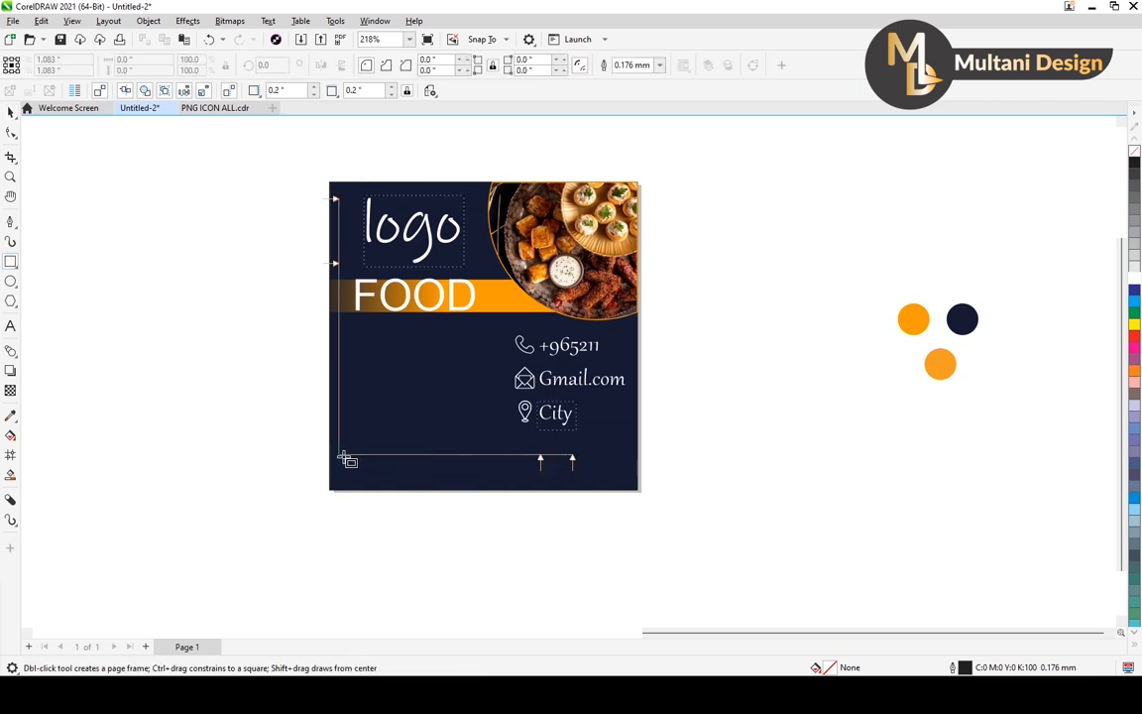
pyautogui.moveTo(314, 435)
pyautogui.mouseDown()
pyautogui.moveTo(482, 466)
pyautogui.moveTo(656, 474)
pyautogui.mouseUp()
pyautogui.click(11, 112)
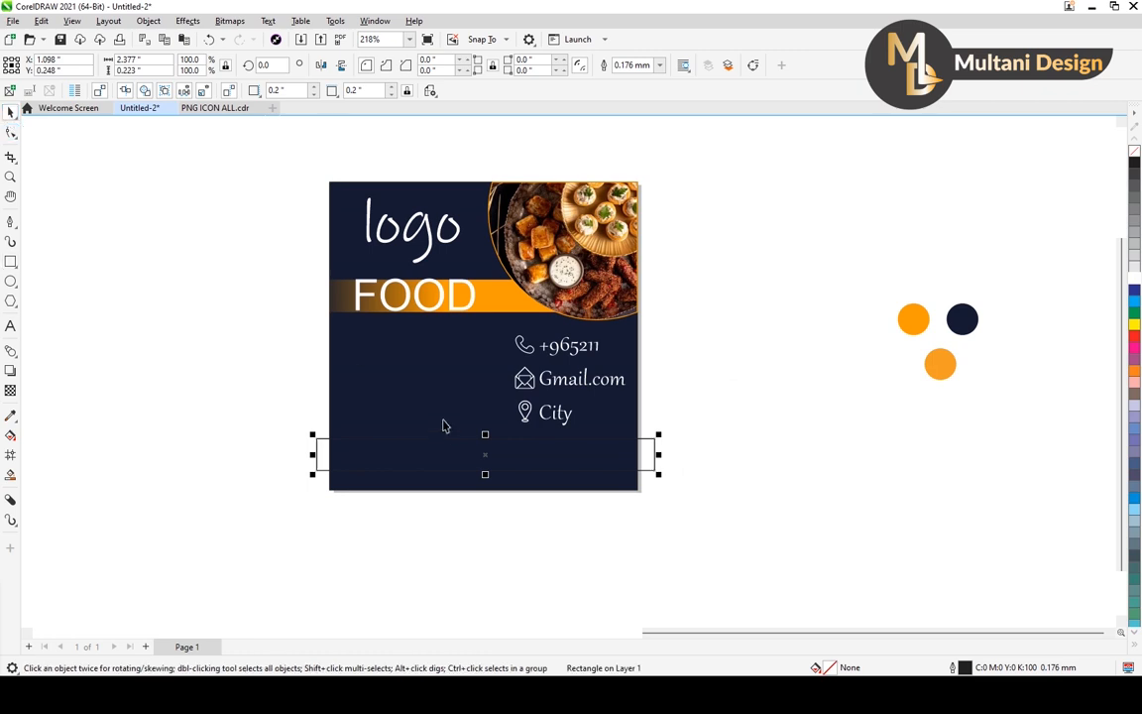
# Fill the lower rectangle with the orange #FD9A01 sampled from the upper-left swatch circle and remove its outline.
pyautogui.click(11, 414)
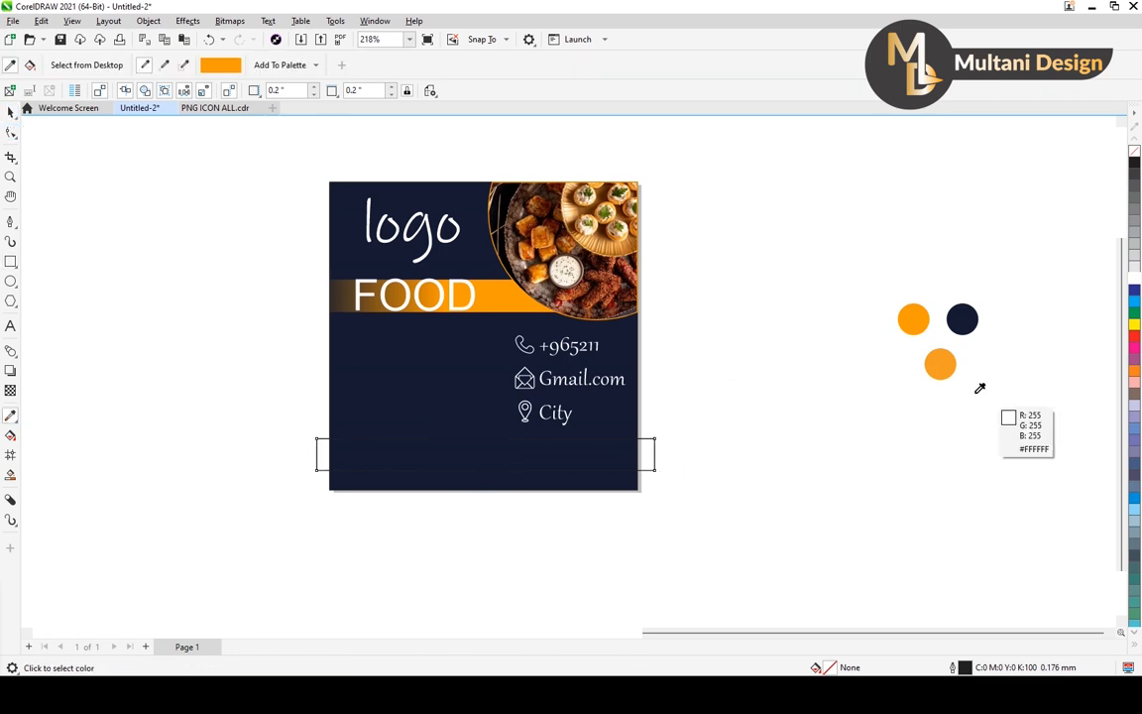
pyautogui.click(913, 320)
pyautogui.click(570, 464)
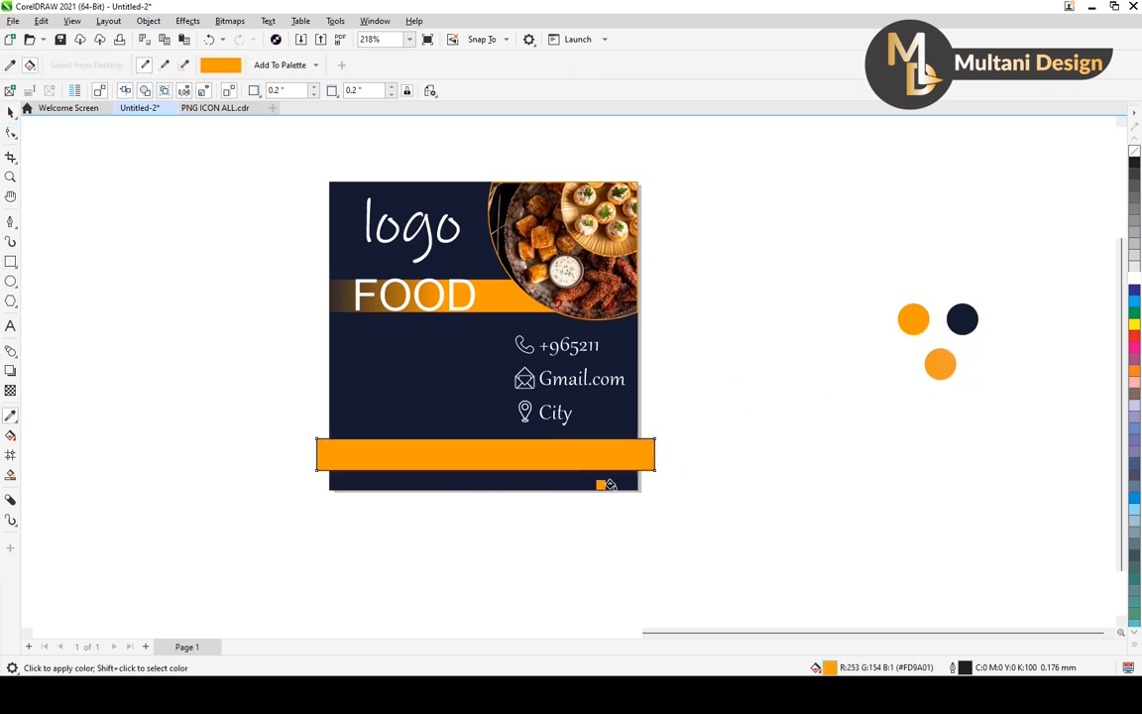
pyautogui.scroll(2, 614, 456)
pyautogui.scroll(-3, 654, 436)
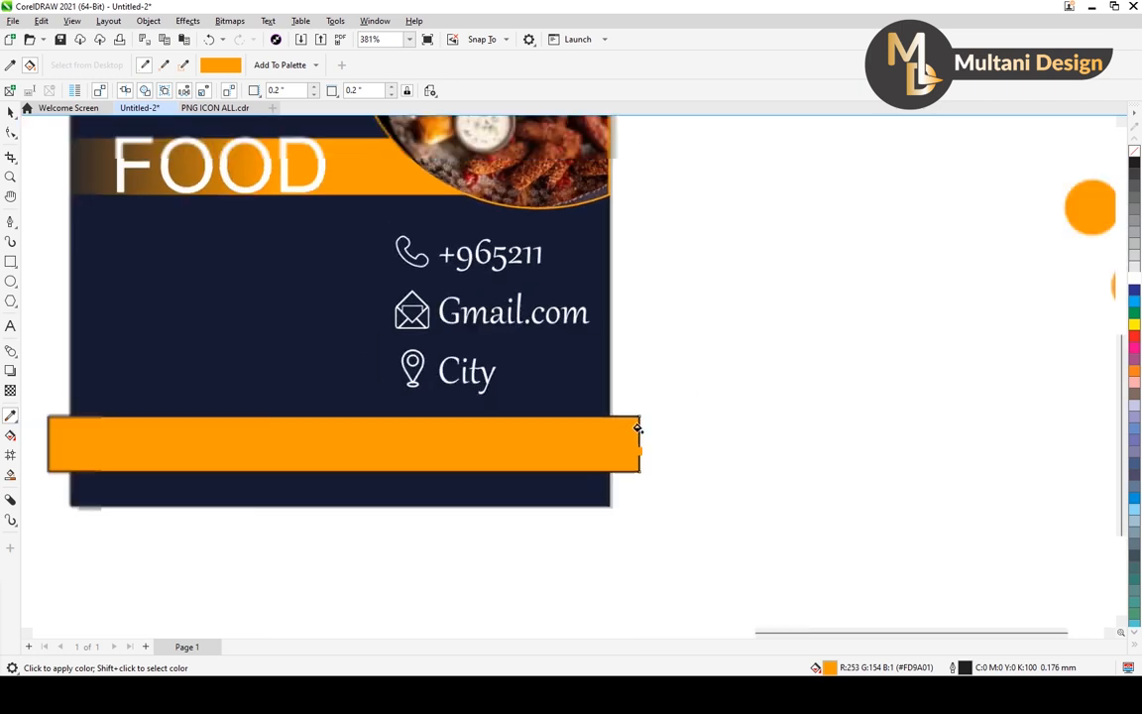
pyautogui.rightClick(1134, 150)
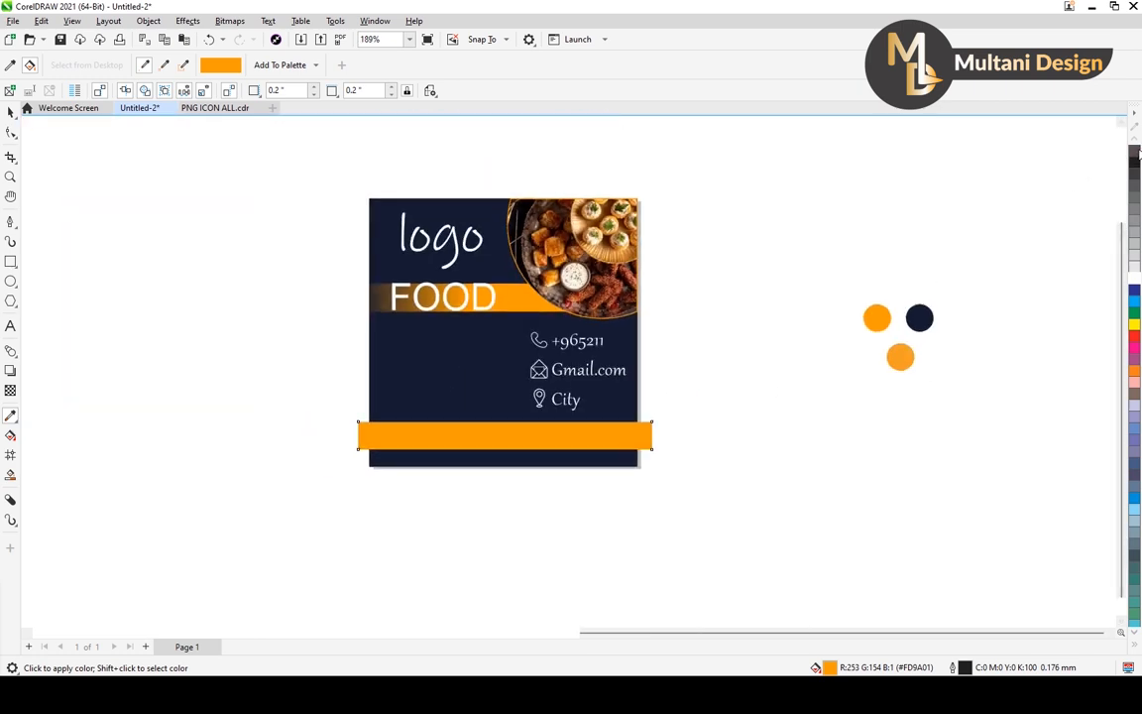
pyautogui.click(10, 113)
pyautogui.click(420, 492)
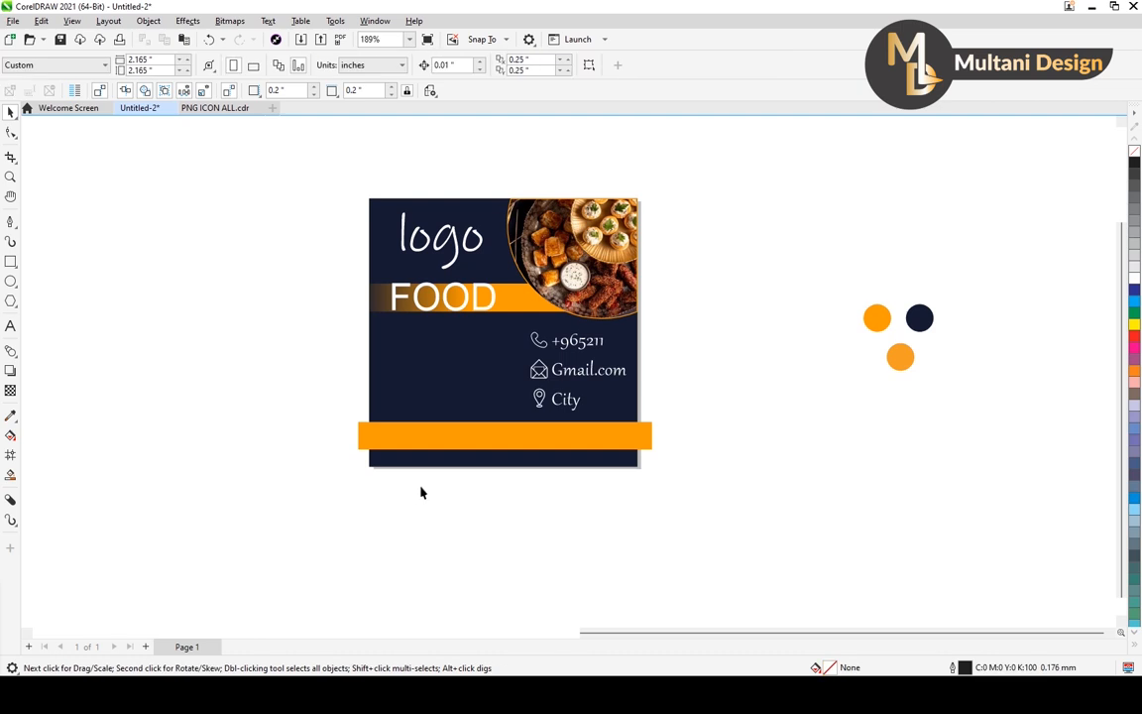
# Shorten the orange bar at both ends to fit between the side edges of the navy square.
pyautogui.scroll(4, 654, 451)
pyautogui.click(639, 436)
pyautogui.moveTo(647, 433); pyautogui.dragTo(597, 431)
pyautogui.scroll(-3, 745, 364)
pyautogui.scroll(2, 245, 412)
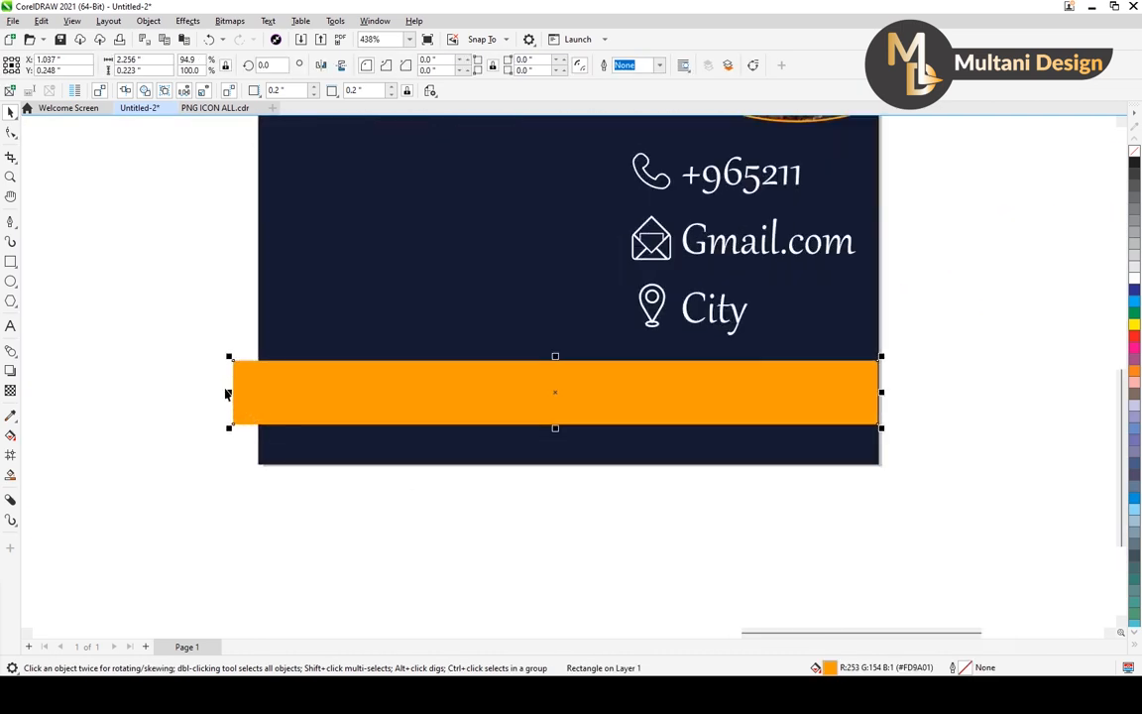
pyautogui.moveTo(229, 391); pyautogui.dragTo(258, 392)
pyautogui.click(913, 433)
# Fine-tune the orange bar's right end onto the square's right edge, making the bar about 2.17 inches wide.
pyautogui.scroll(3, 867, 362)
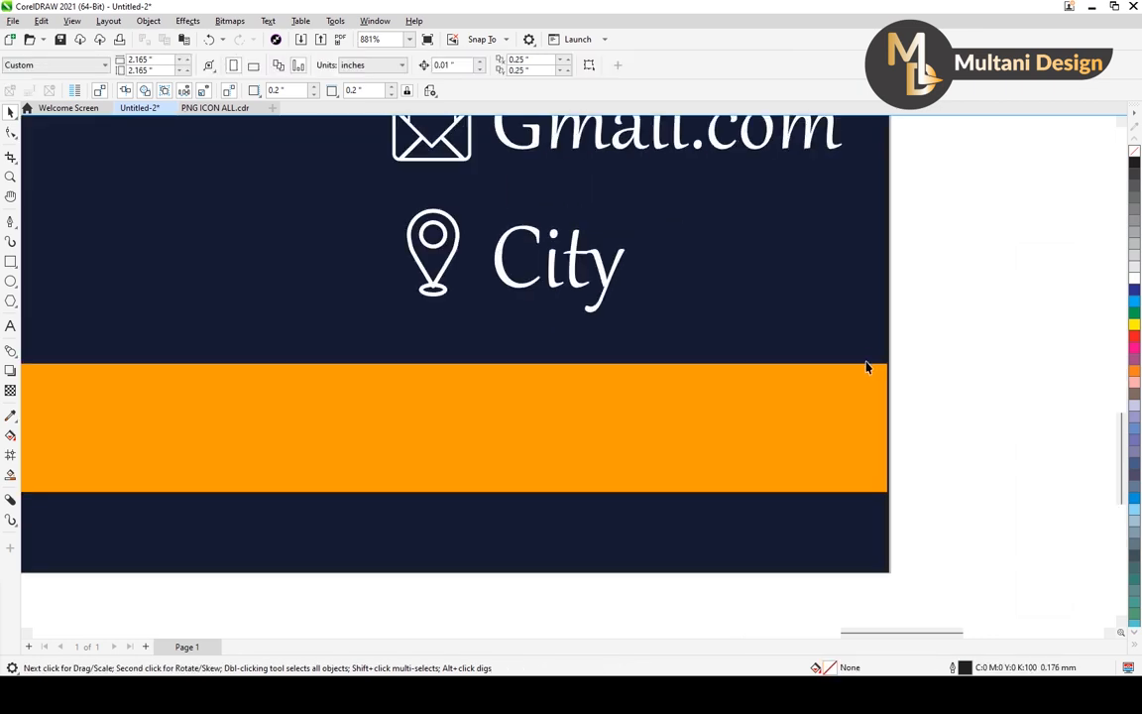
pyautogui.click(865, 366)
pyautogui.scroll(2, 925, 446)
pyautogui.moveTo(863, 419); pyautogui.dragTo(845, 415)
pyautogui.scroll(5, 863, 420)
pyautogui.scroll(-10, 845, 416)
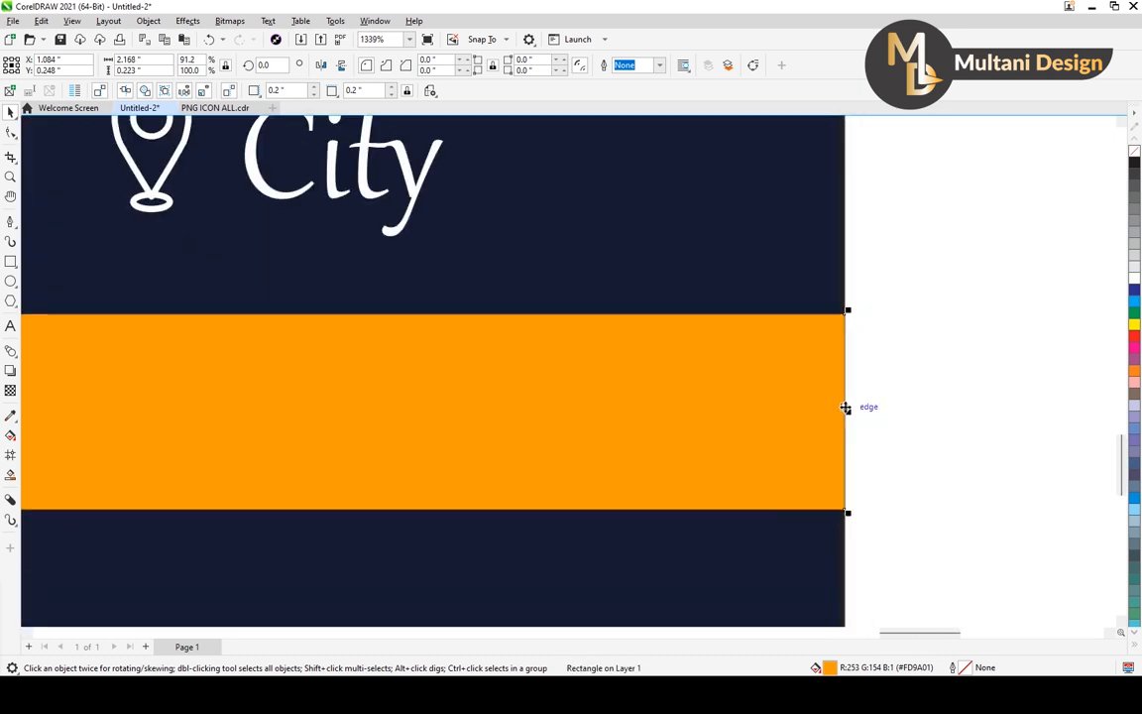
pyautogui.scroll(-2, 845, 406)
pyautogui.click(881, 318)
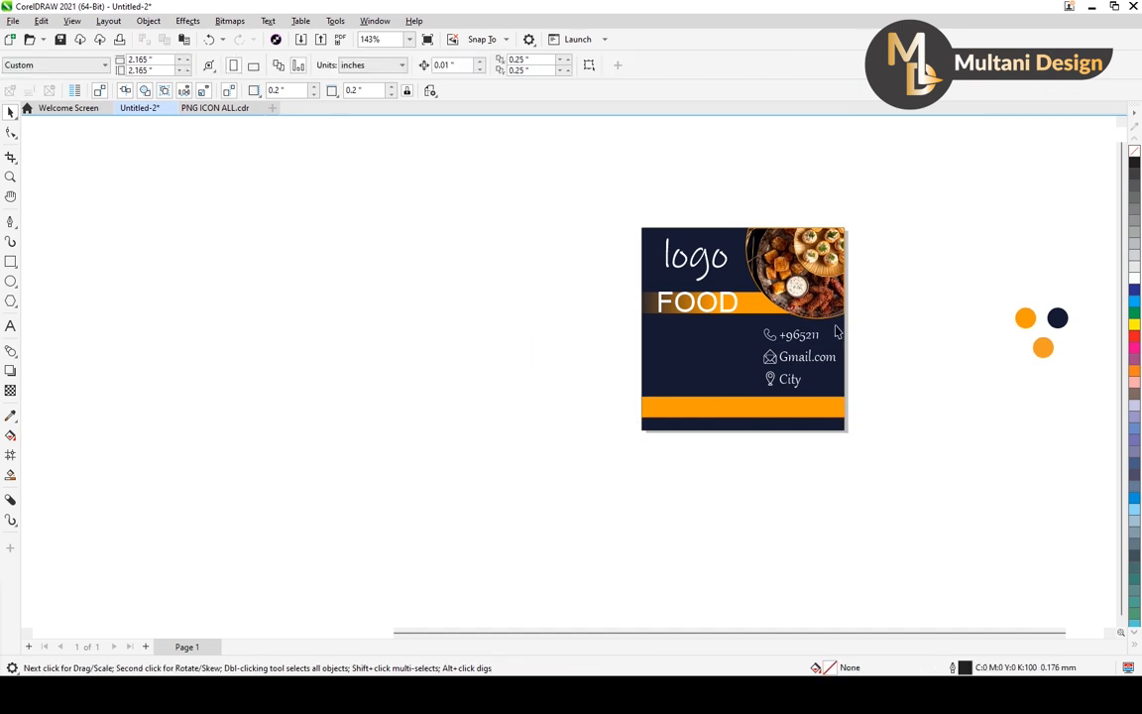
# Add the artistic text "MENUE" in Arial 24 pt beside the square design.
pyautogui.moveTo(736, 340); pyautogui.dragTo(598, 370)
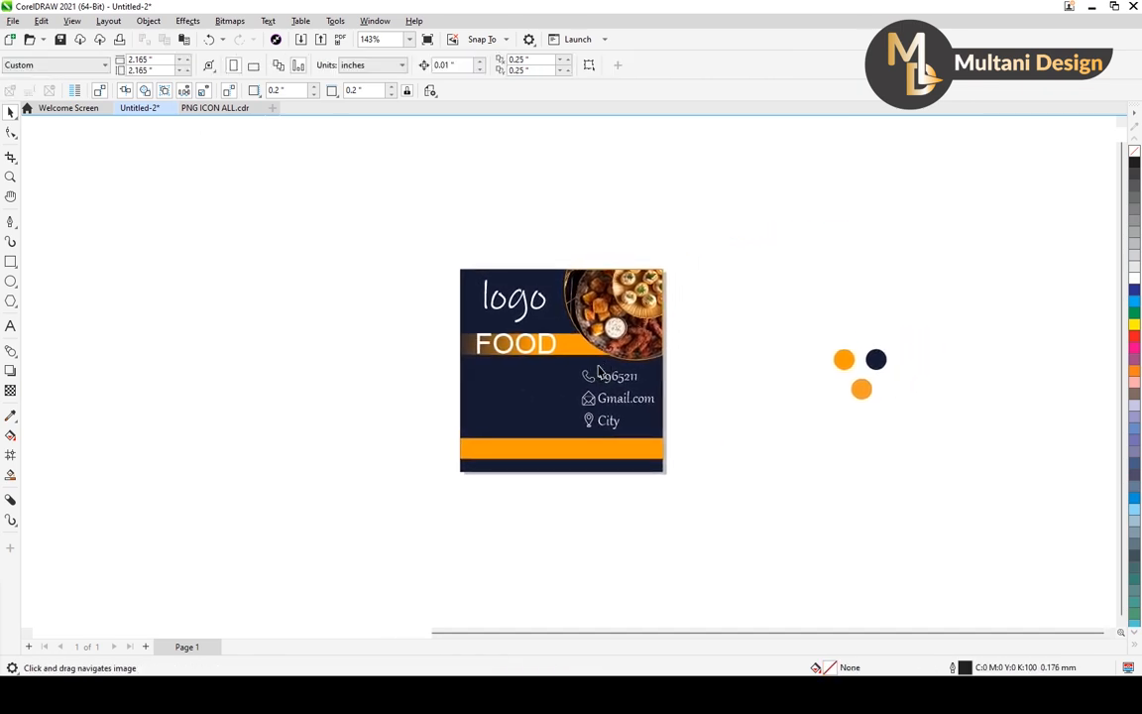
pyautogui.scroll(1, 539, 405)
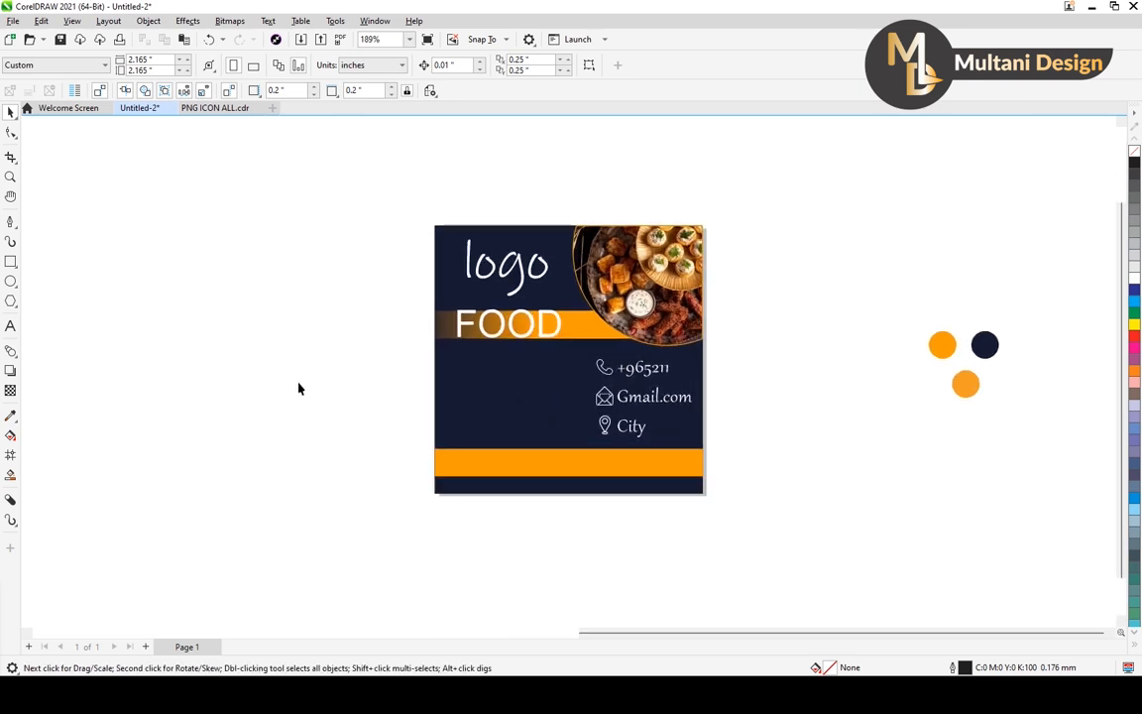
pyautogui.click(10, 325)
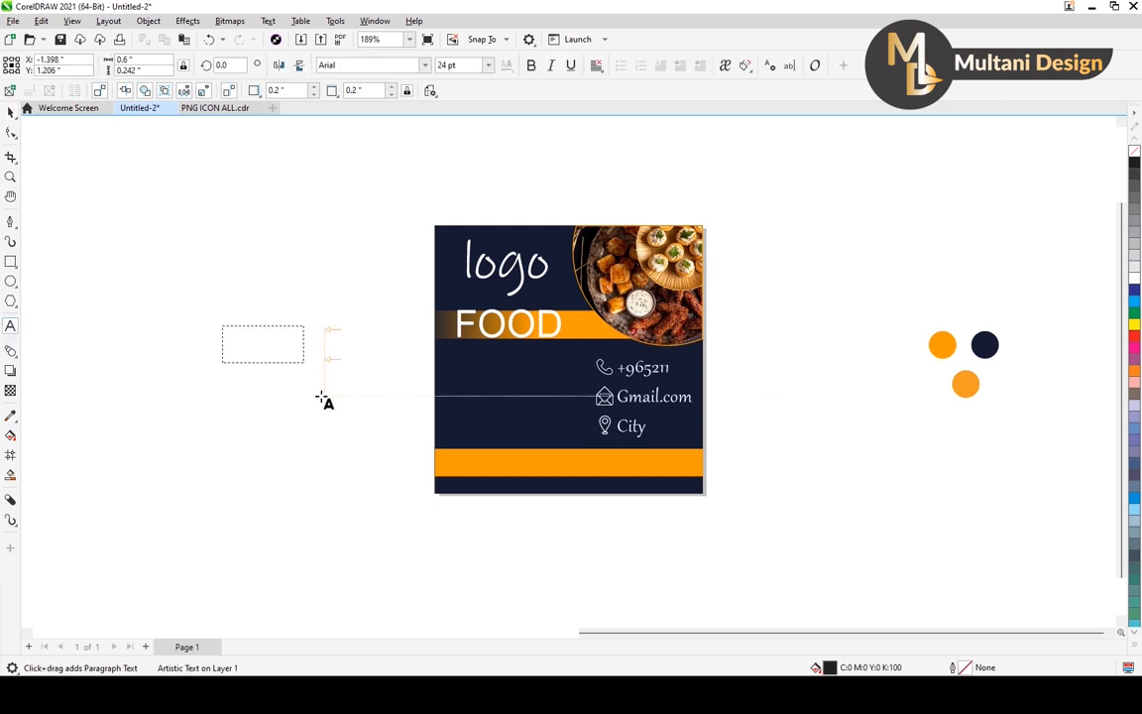
pyautogui.click(348, 337)
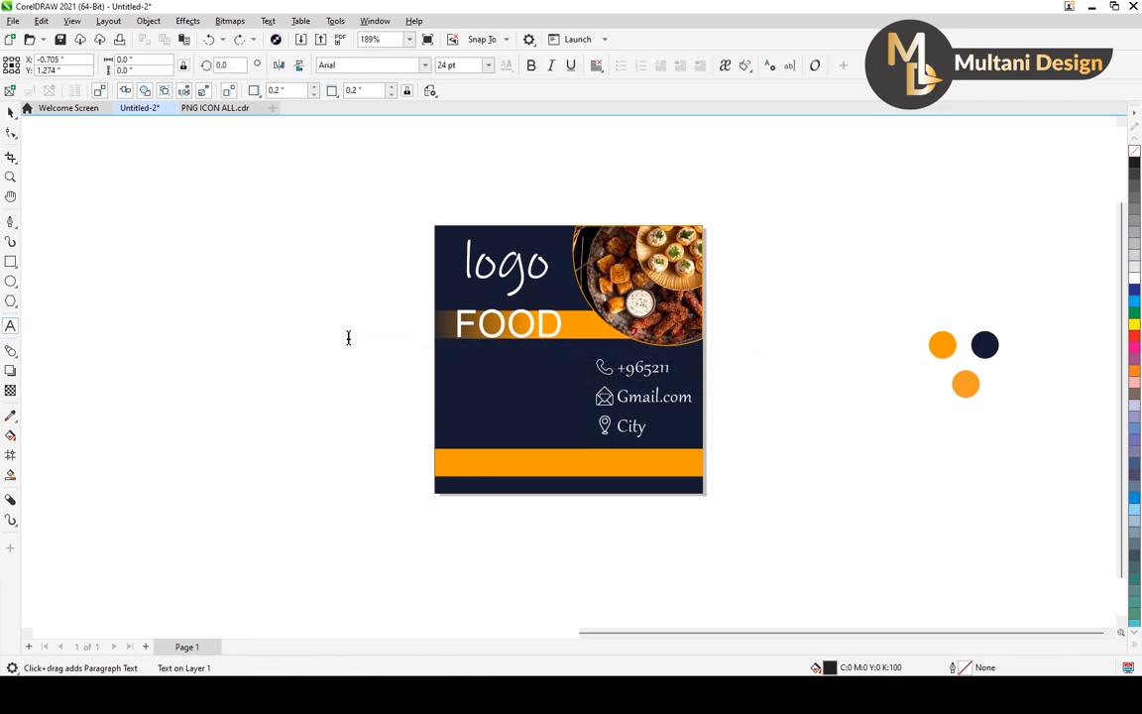
pyautogui.write('Menu')
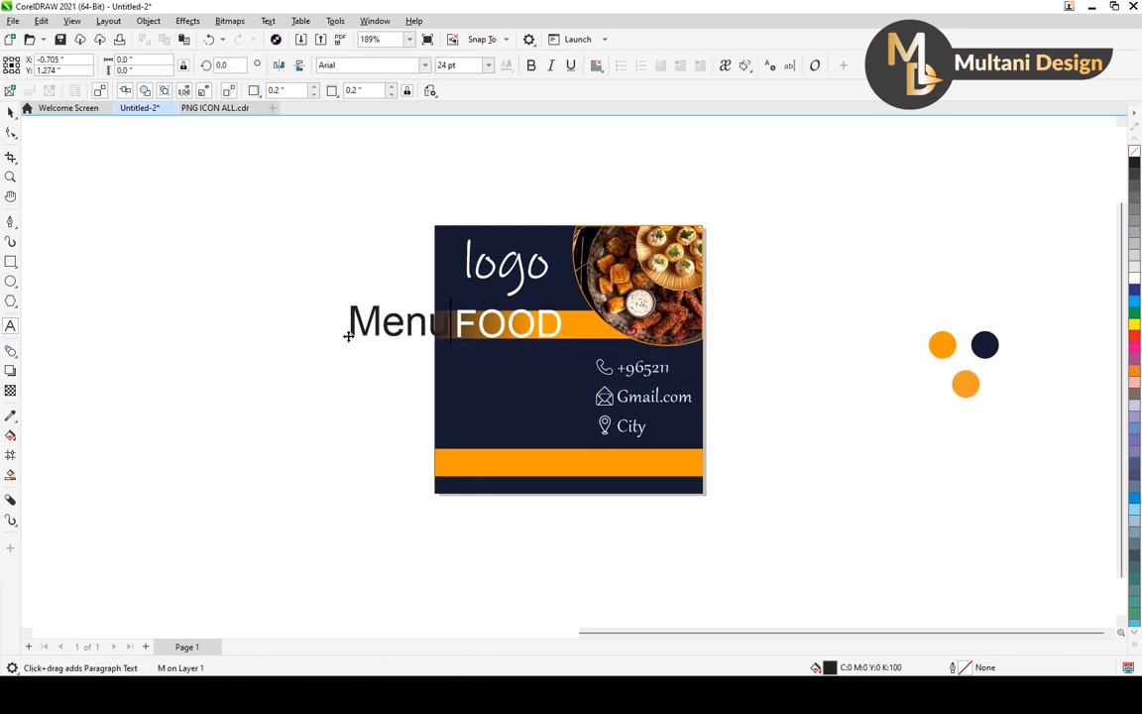
pyautogui.press('BackSpace')
pyautogui.press('BackSpace')
pyautogui.press('BackSpace')
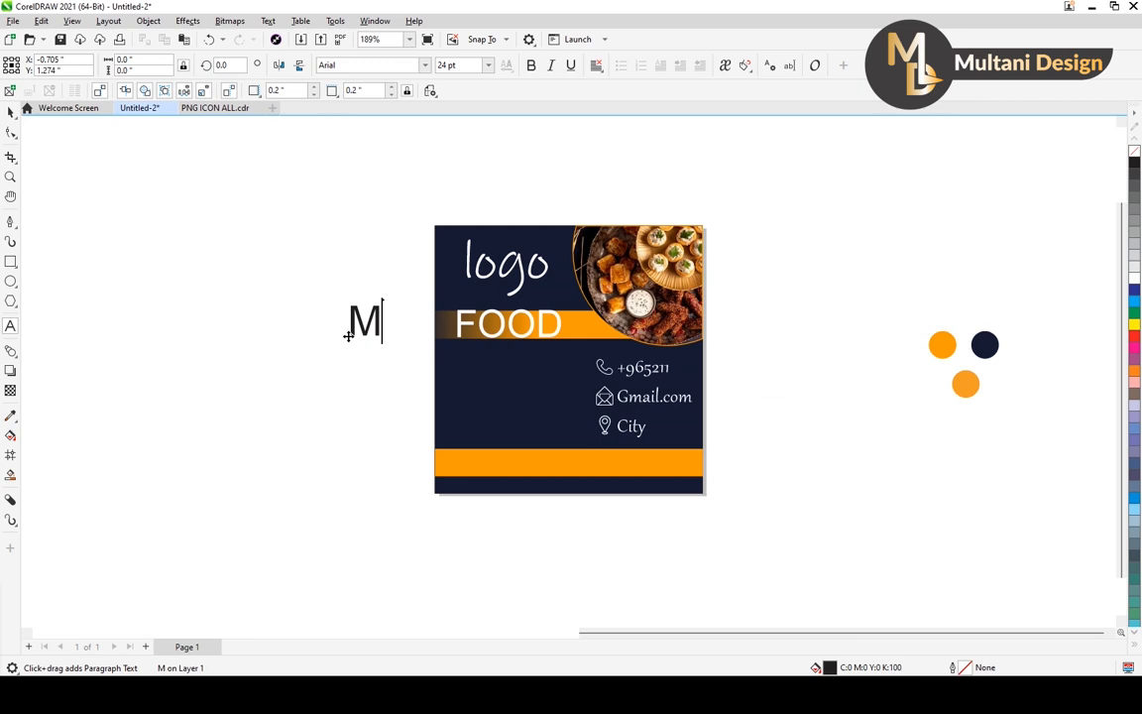
pyautogui.write('ENUE')
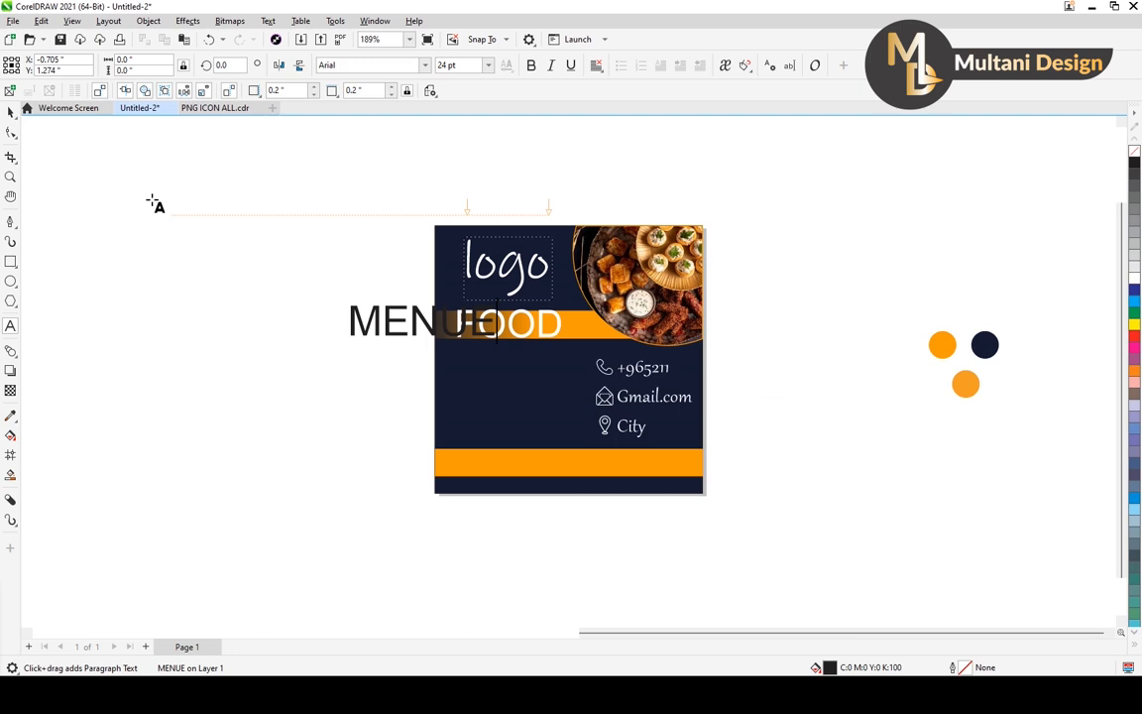
pyautogui.hotkey('ctrl', 'space')
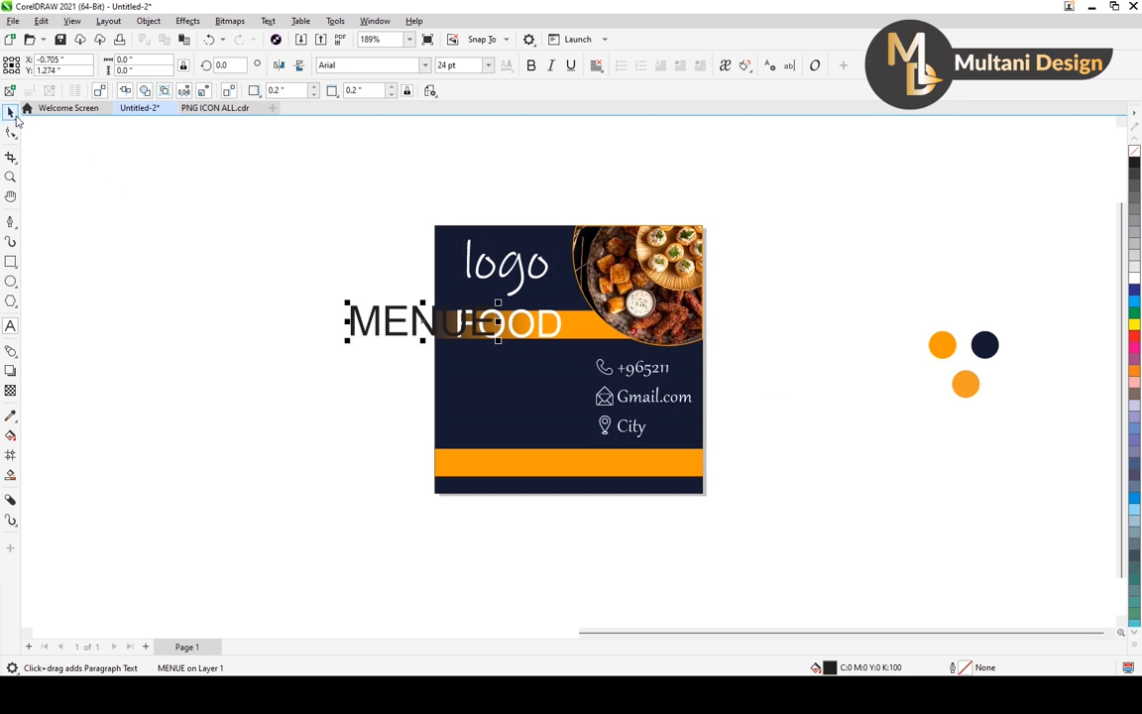
# Scale the MENUE text to about 0.72 × 0.15 inches, place it under the FOOD heading and fill it white.
pyautogui.moveTo(497, 299)
pyautogui.mouseDown()
pyautogui.moveTo(423, 320)
pyautogui.moveTo(476, 307)
pyautogui.mouseUp()
pyautogui.moveTo(474, 381); pyautogui.dragTo(516, 359)
pyautogui.scroll(2, 517, 359)
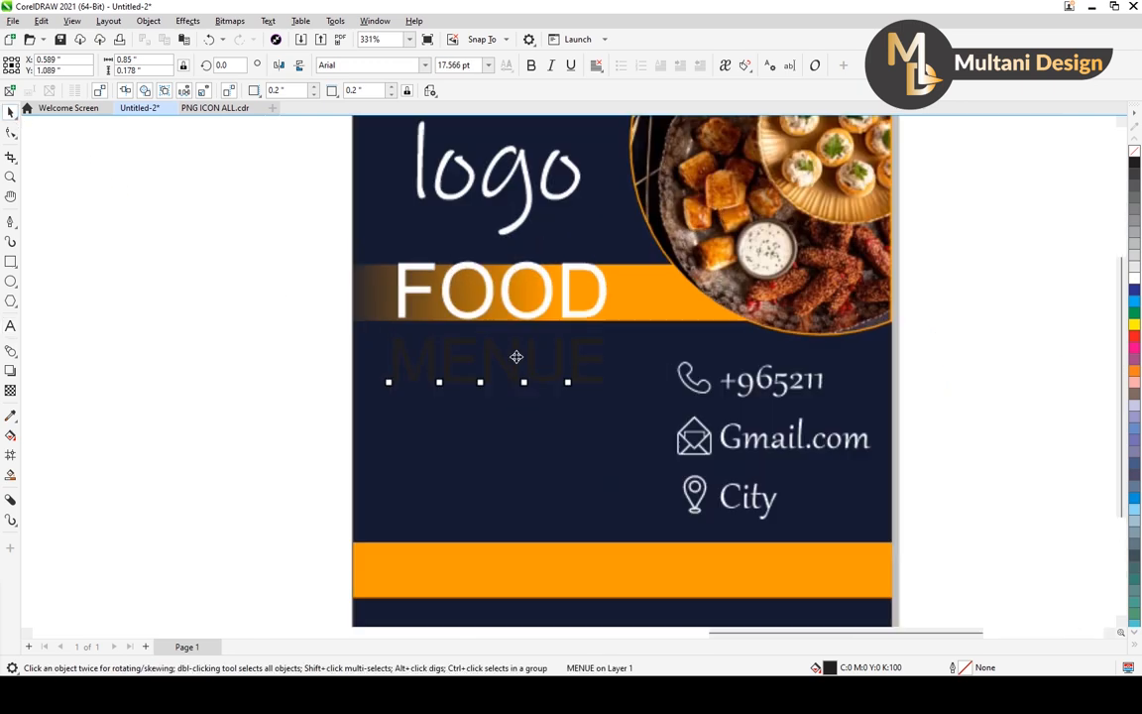
pyautogui.moveTo(608, 338); pyautogui.dragTo(594, 339)
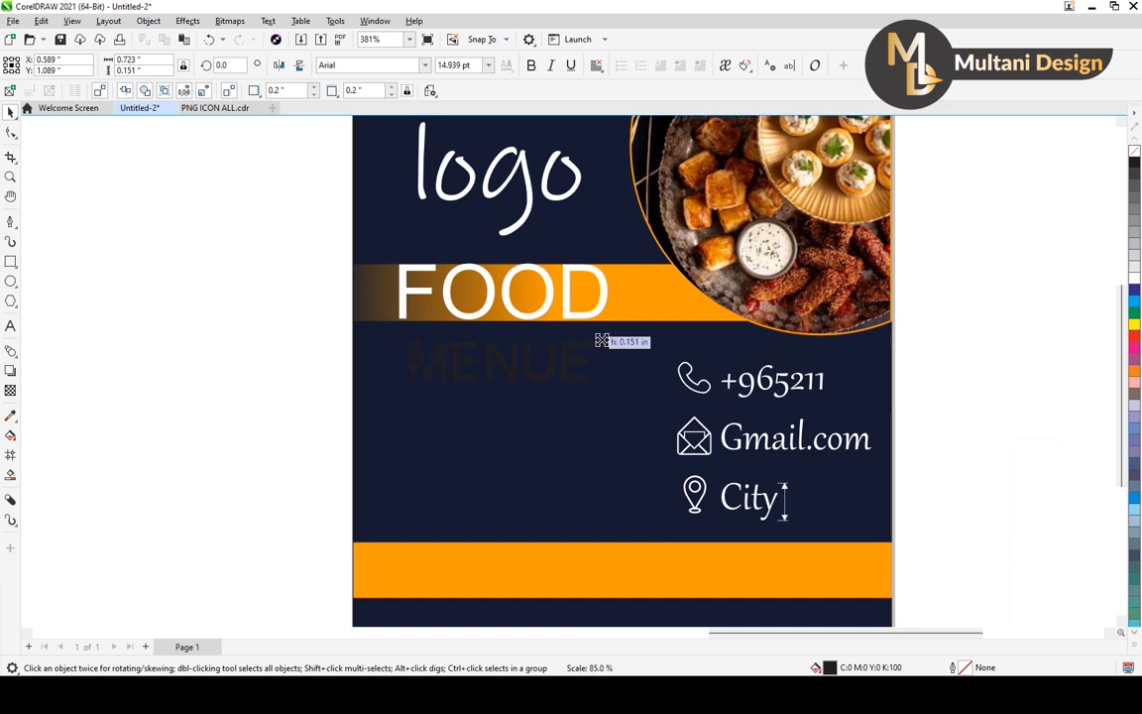
pyautogui.moveTo(514, 363); pyautogui.dragTo(514, 377)
pyautogui.scroll(-3, 514, 371)
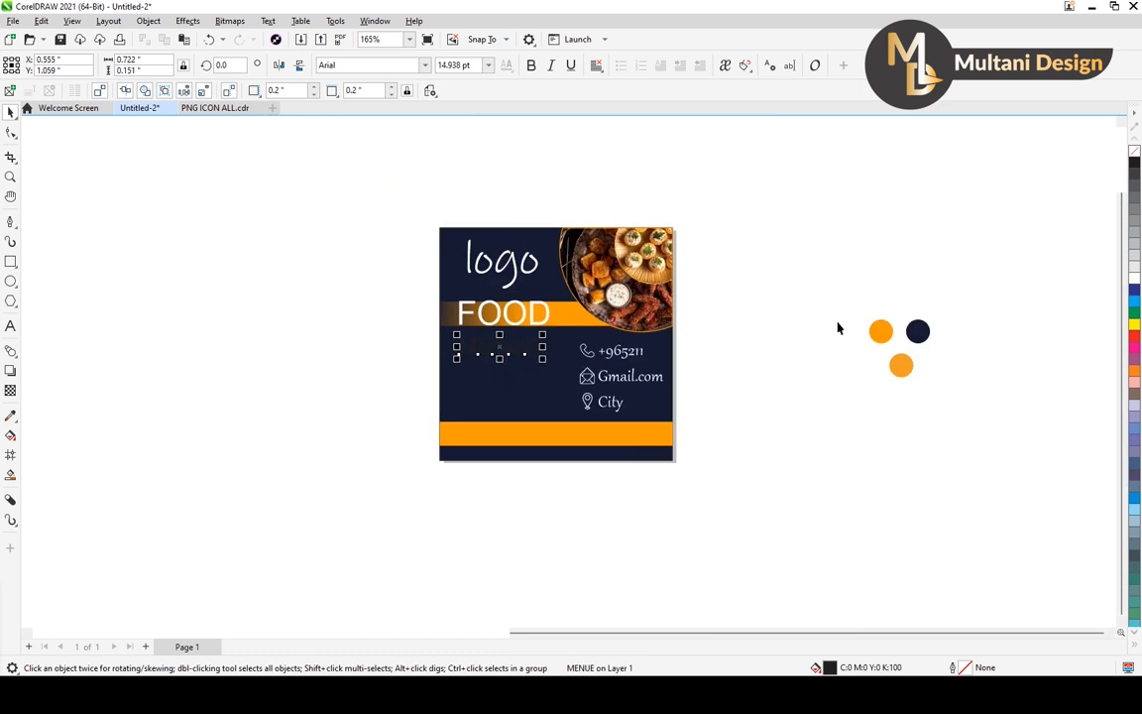
pyautogui.click(1134, 282)
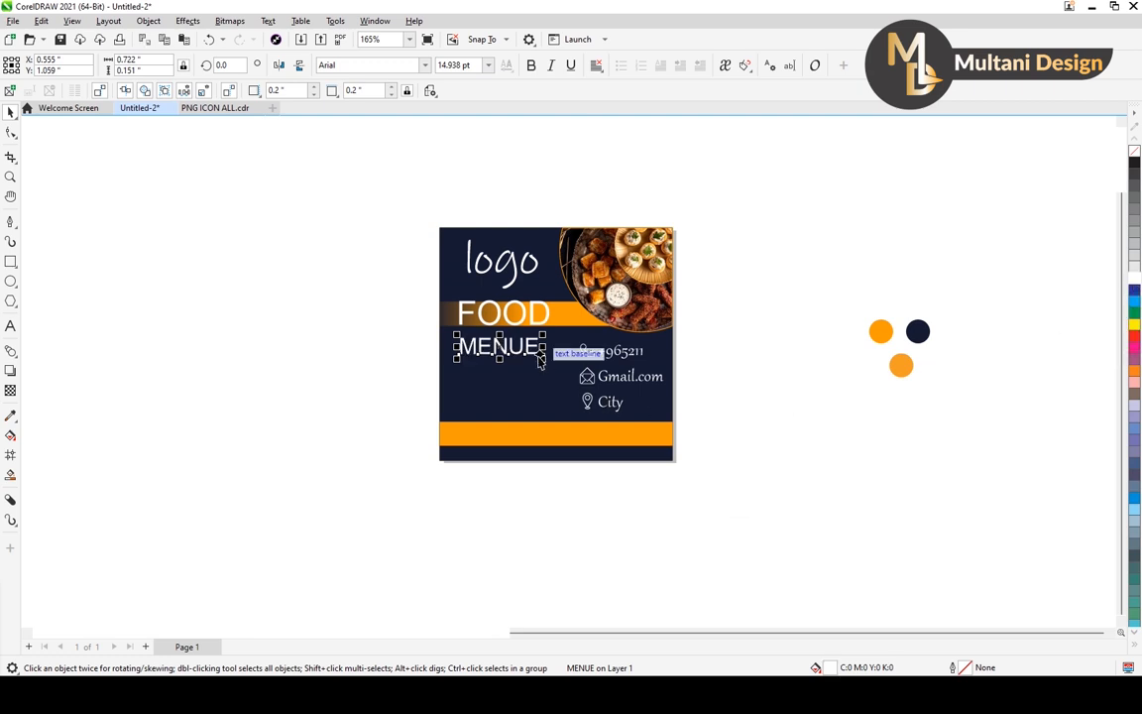
# Remove the fill of the MENUE text and give it a white outline.
pyautogui.scroll(2, 538, 355)
pyautogui.scroll(3, 519, 344)
pyautogui.scroll(-1, 517, 345)
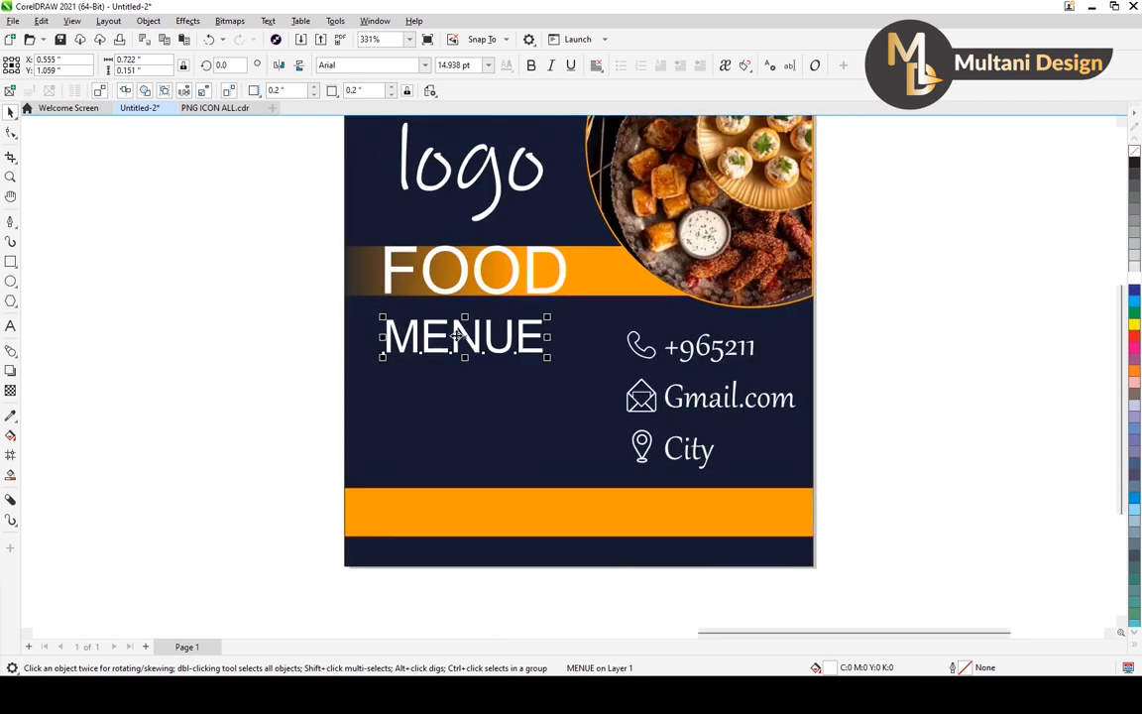
pyautogui.scroll(4, 453, 333)
pyautogui.scroll(-5, 438, 327)
pyautogui.scroll(3, 516, 354)
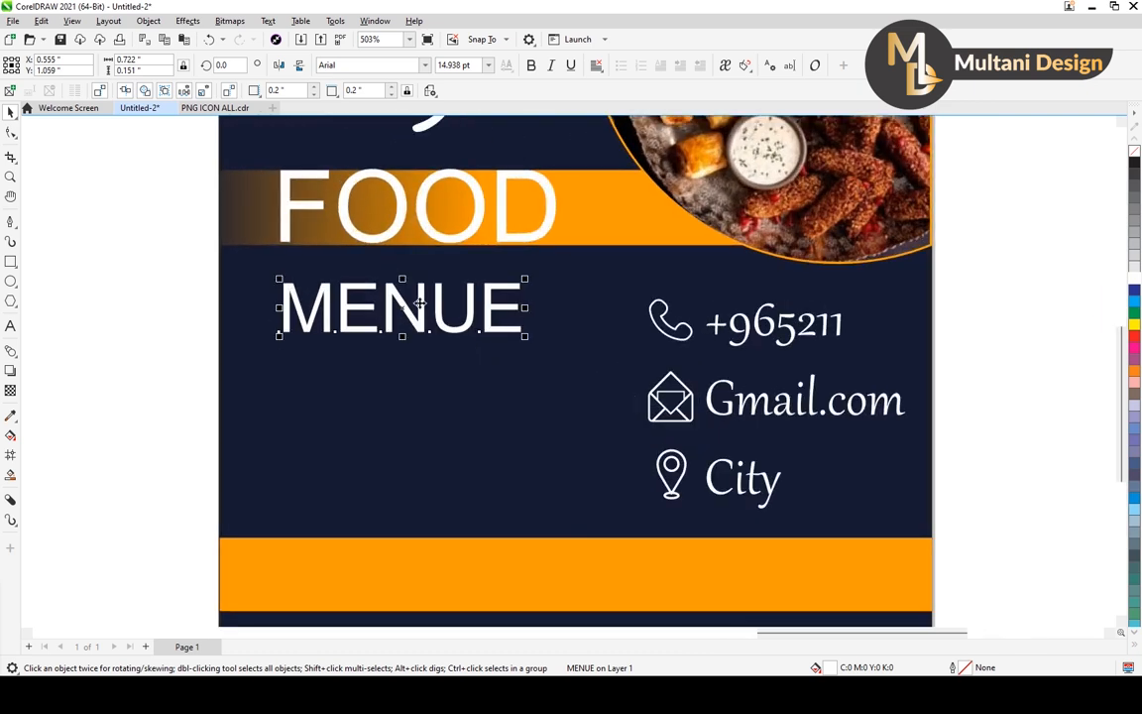
pyautogui.scroll(-2, 441, 322)
pyautogui.scroll(1, 482, 313)
pyautogui.scroll(-1, 483, 312)
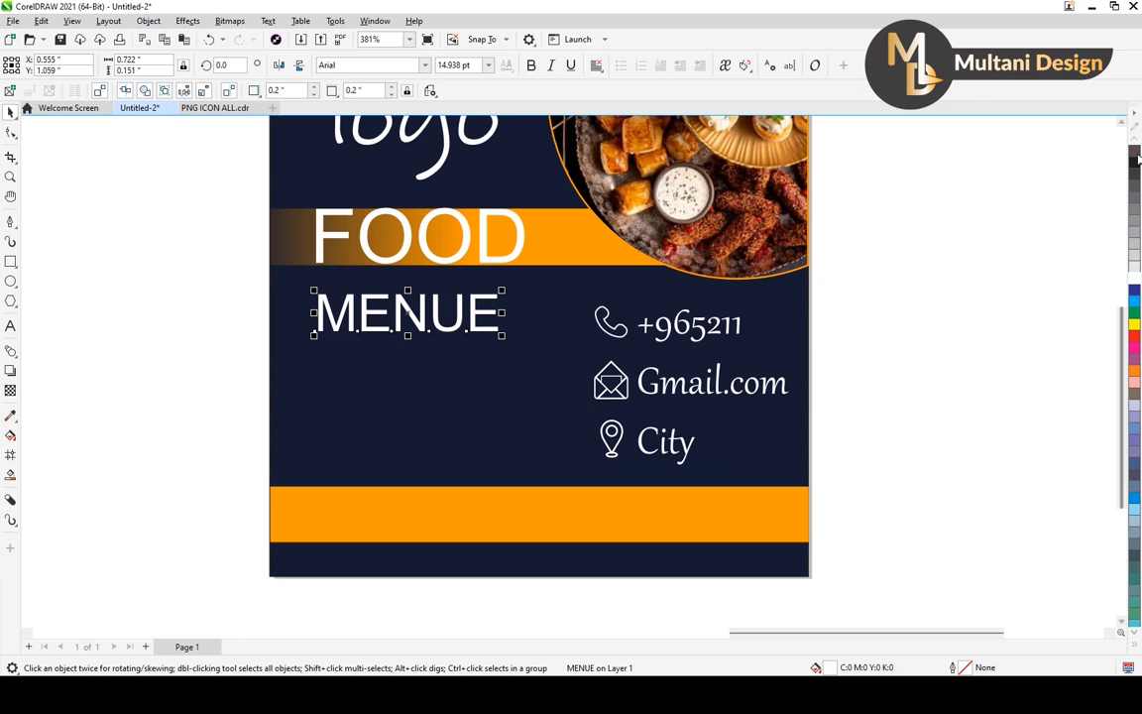
pyautogui.click(1135, 151)
pyautogui.rightClick(1134, 279)
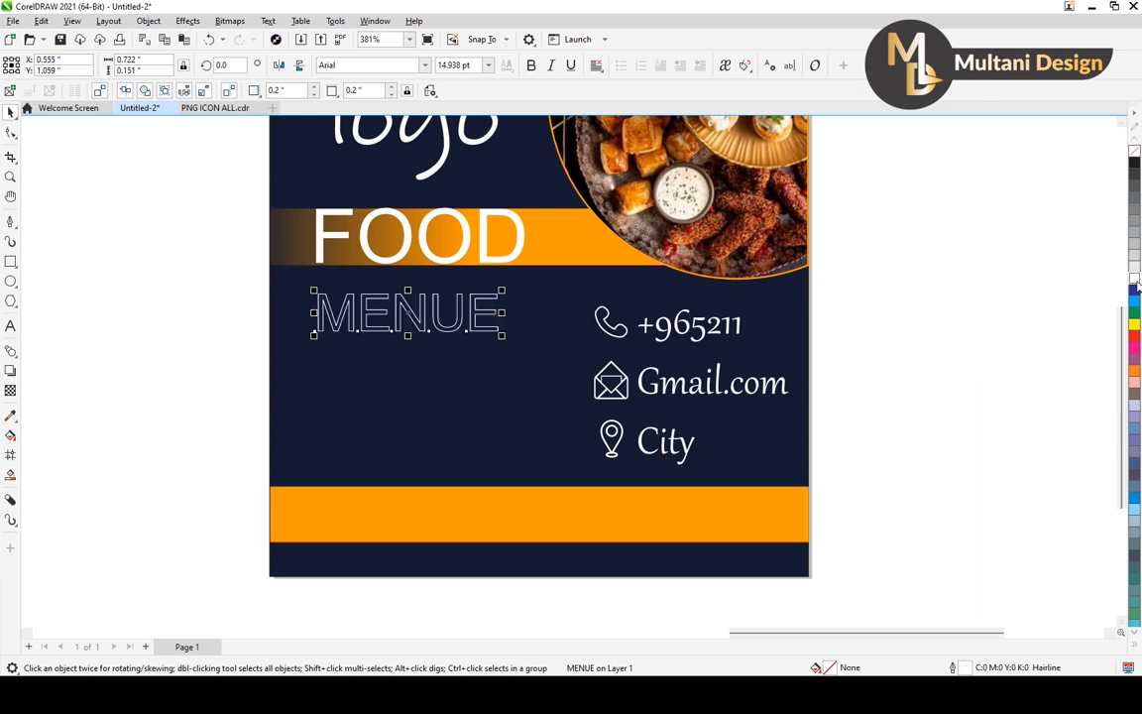
pyautogui.scroll(-5, 503, 308)
pyautogui.scroll(5, 503, 309)
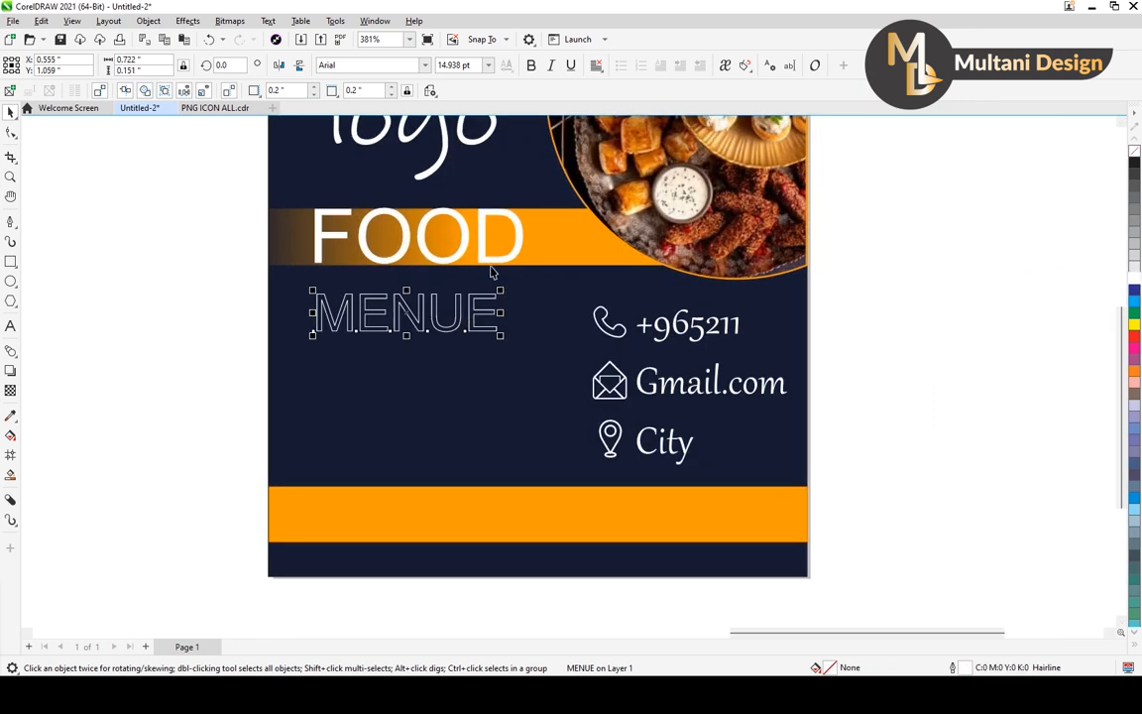
# Try the Ink Free and Gadugi fonts on the MENUE text.
pyautogui.click(424, 64)
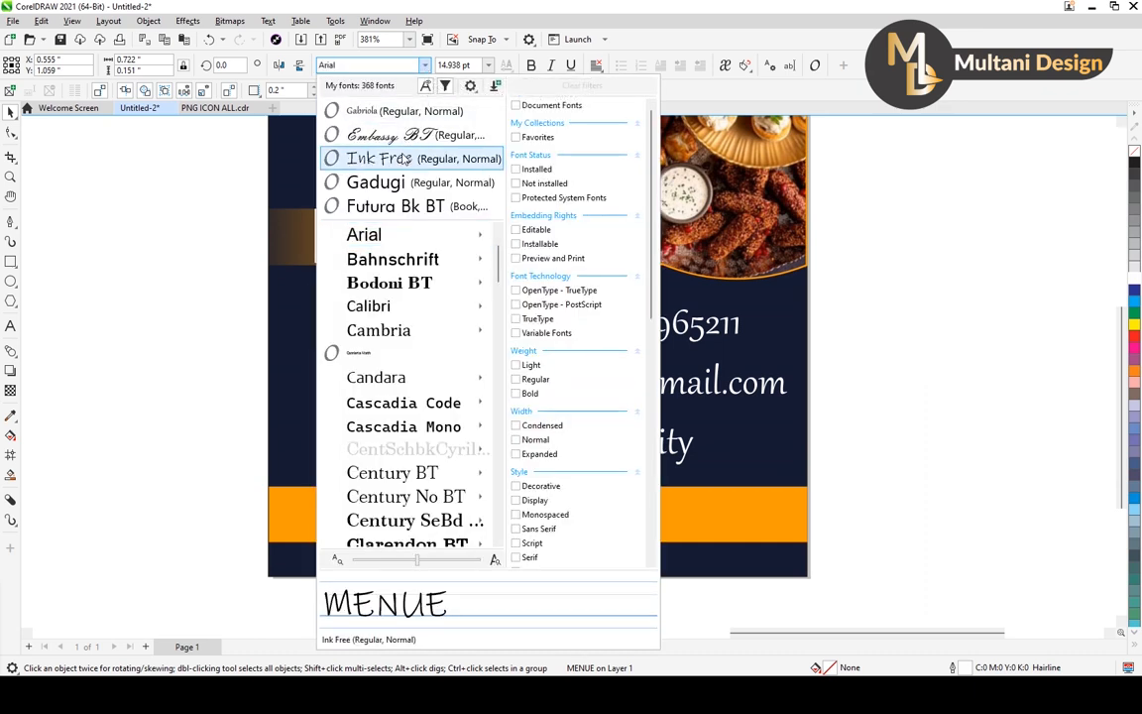
pyautogui.click(404, 158)
pyautogui.click(428, 65)
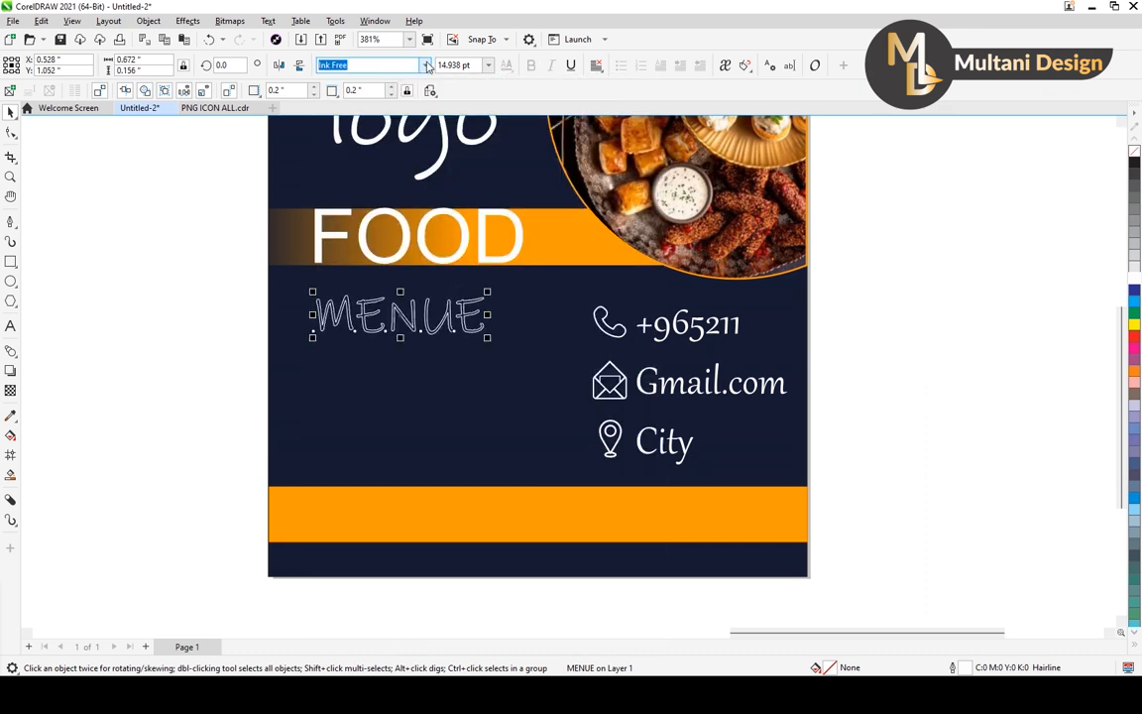
pyautogui.click(424, 66)
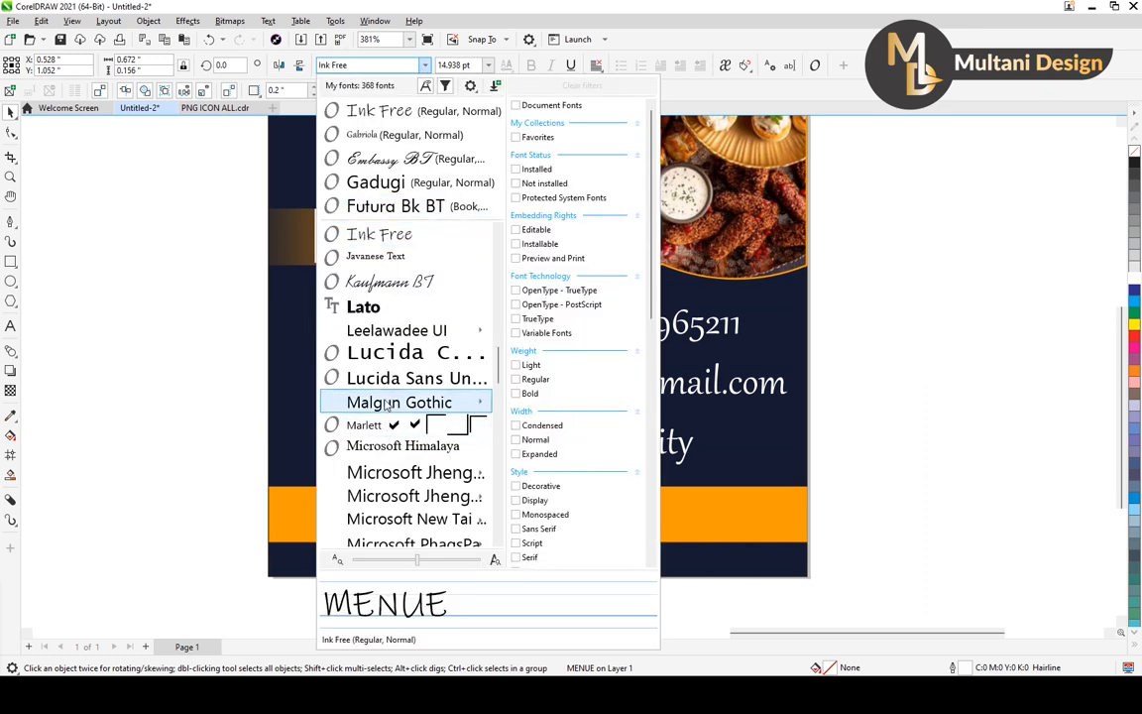
pyautogui.click(405, 183)
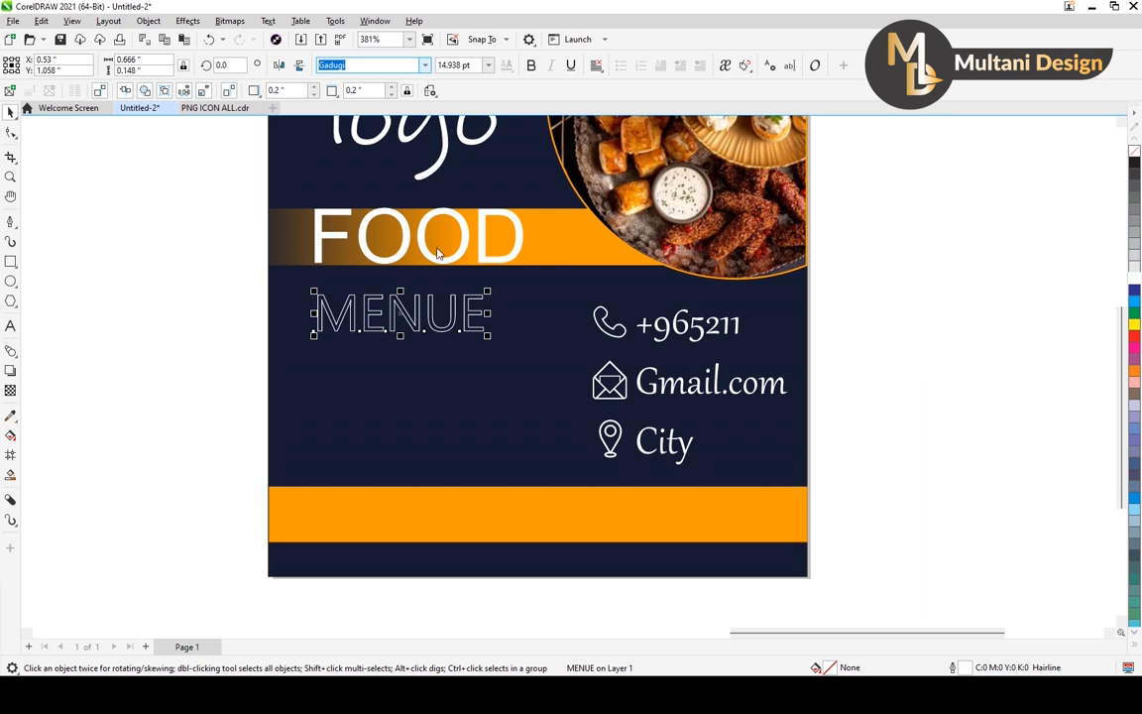
# Change the font of the MENUE text to Impact.
pyautogui.scroll(-5, 410, 363)
pyautogui.scroll(3, 410, 364)
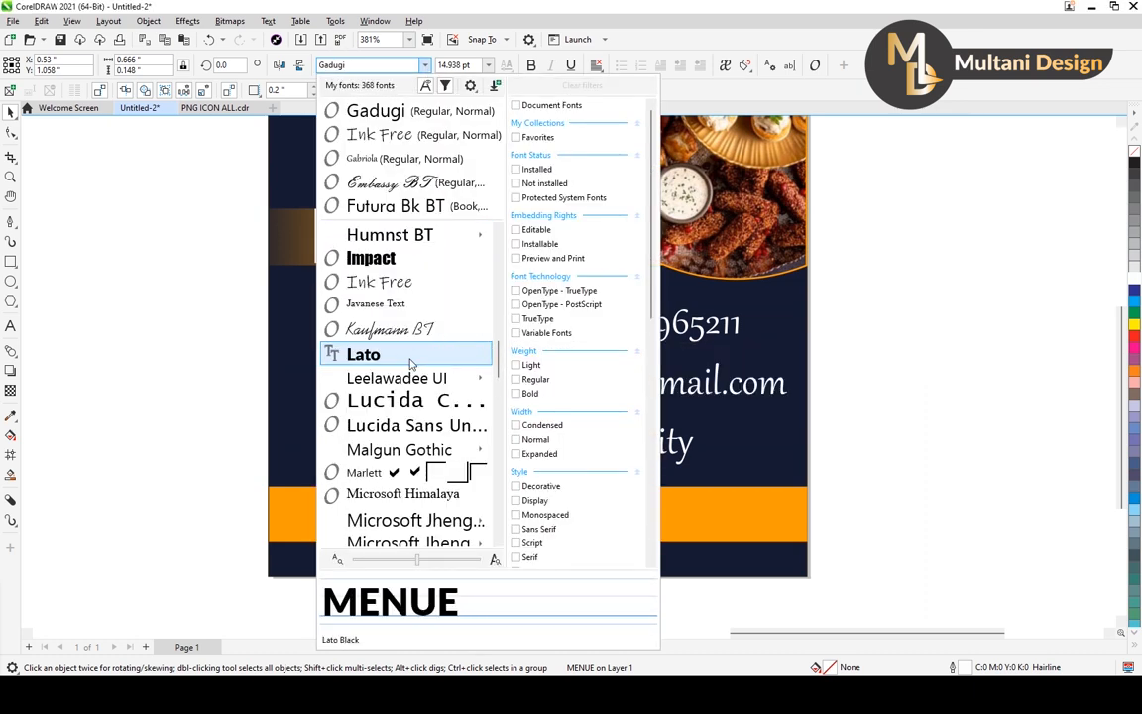
pyautogui.click(375, 258)
pyautogui.press('Escape')
pyautogui.click(396, 322)
pyautogui.moveTo(397, 315); pyautogui.dragTo(413, 316)
pyautogui.hotkey('ctrl', 'z')
pyautogui.press('Escape')
pyautogui.click(324, 334)
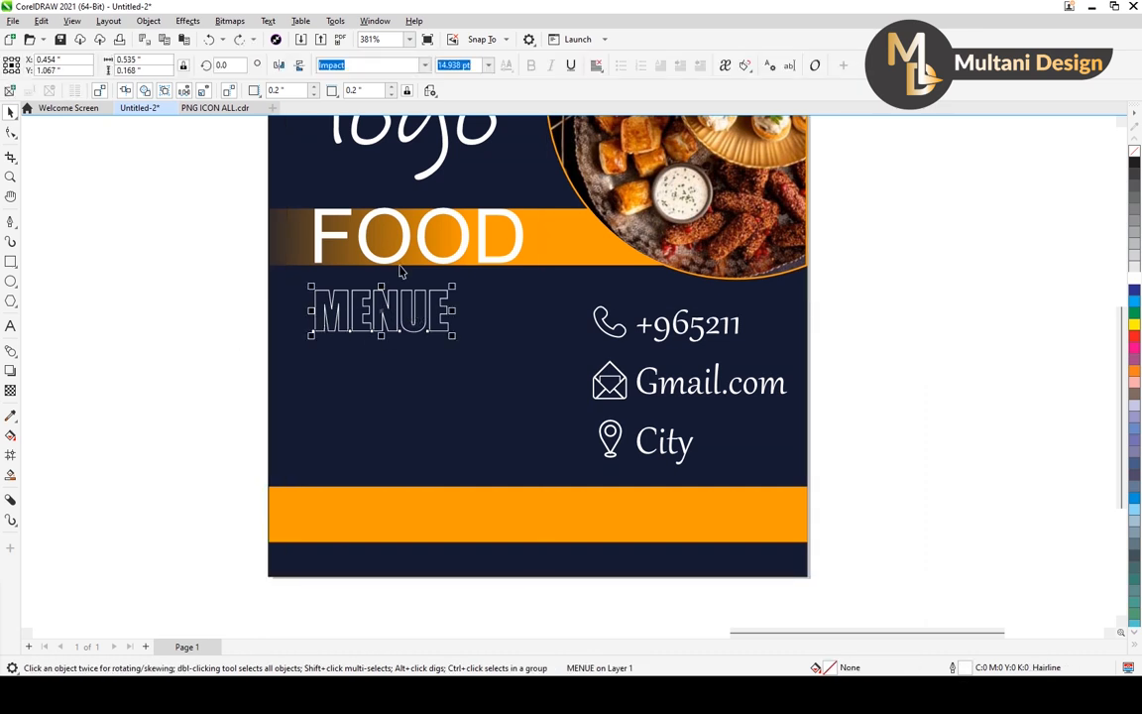
# Set the MENUE text size to 18 pt and move the word to the middle beneath the FOOD heading.
pyautogui.click(487, 65)
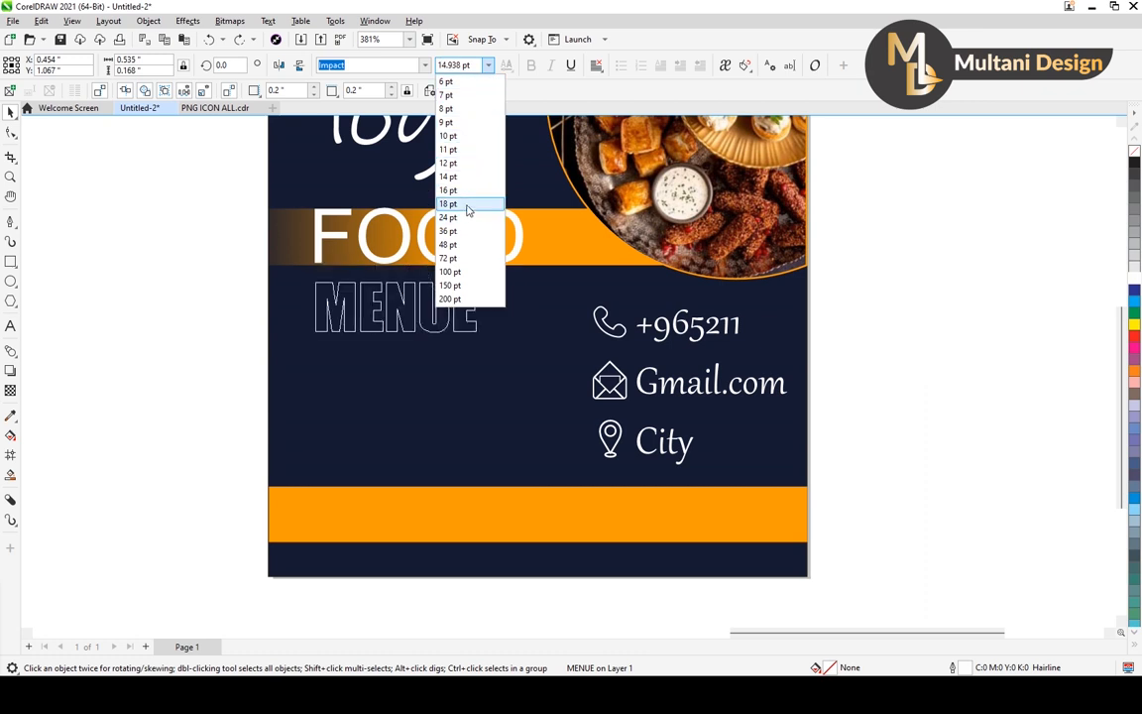
pyautogui.click(468, 205)
pyautogui.moveTo(404, 311); pyautogui.dragTo(427, 322)
pyautogui.scroll(-2, 427, 321)
pyautogui.click(659, 309)
pyautogui.scroll(1, 477, 309)
pyautogui.scroll(-2, 461, 307)
pyautogui.scroll(2, 419, 324)
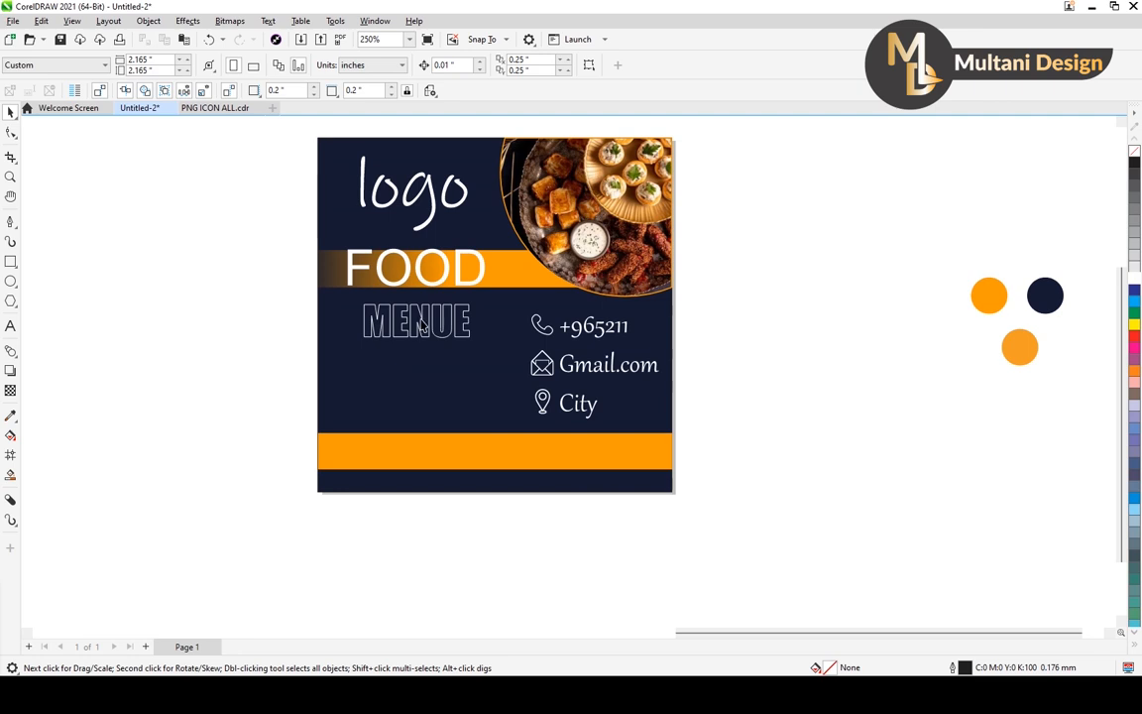
# Shrink the MENUE text to about 11.58 pt and move it up closer beneath the FOOD heading.
pyautogui.click(420, 325)
pyautogui.scroll(1, 466, 315)
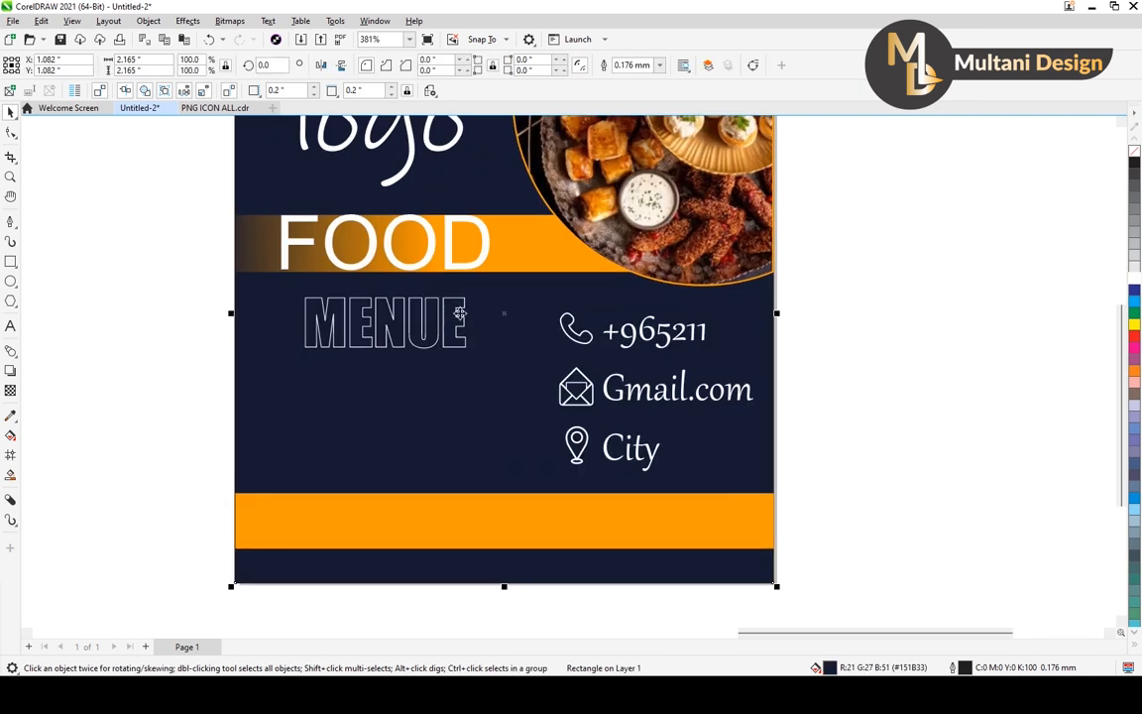
pyautogui.click(460, 313)
pyautogui.moveTo(473, 295); pyautogui.dragTo(465, 304)
pyautogui.moveTo(385, 323); pyautogui.dragTo(382, 312)
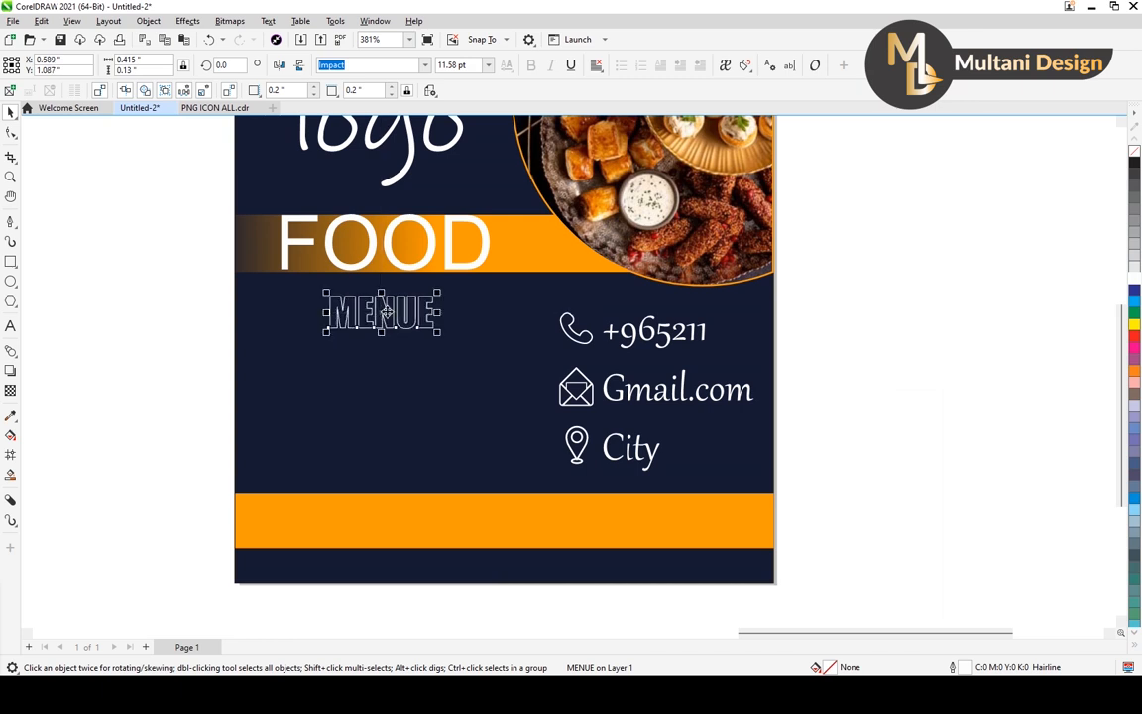
pyautogui.scroll(-3, 439, 257)
pyautogui.press('Escape')
pyautogui.scroll(1, 370, 335)
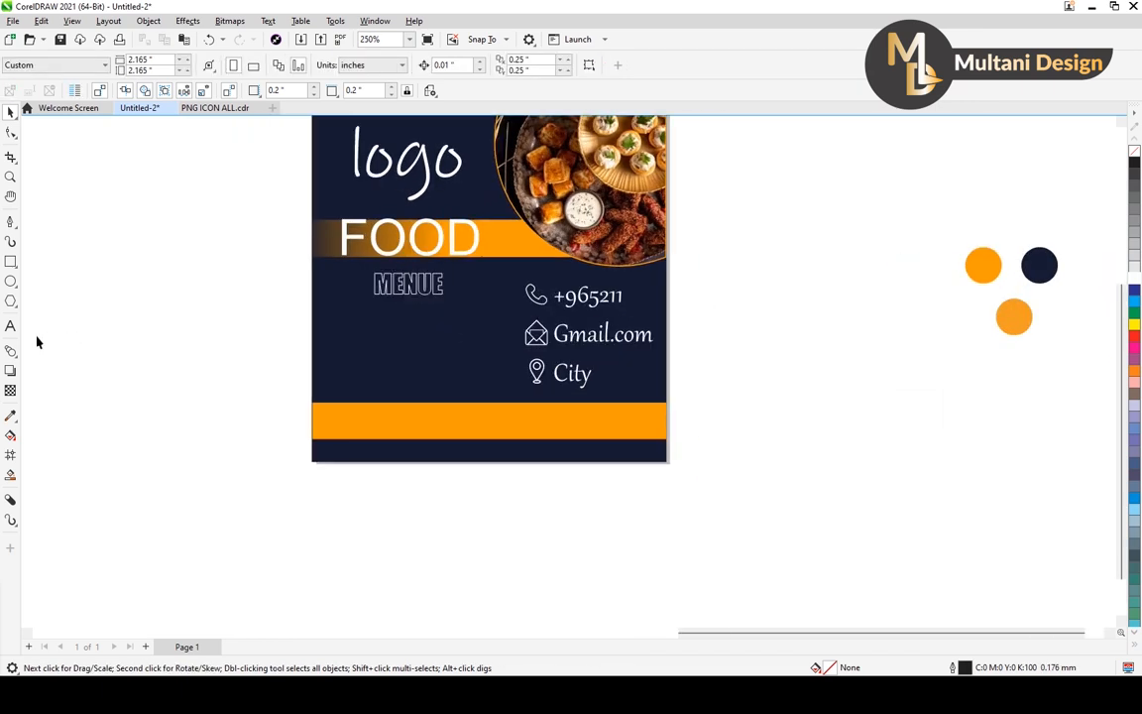
# Draw a small circle about 0.058 inches in diameter below and left of the MENUE text and fill it white.
pyautogui.click(11, 281)
pyautogui.click(44, 279)
pyautogui.scroll(3, 352, 320)
pyautogui.moveTo(353, 320); pyautogui.dragTo(367, 335)
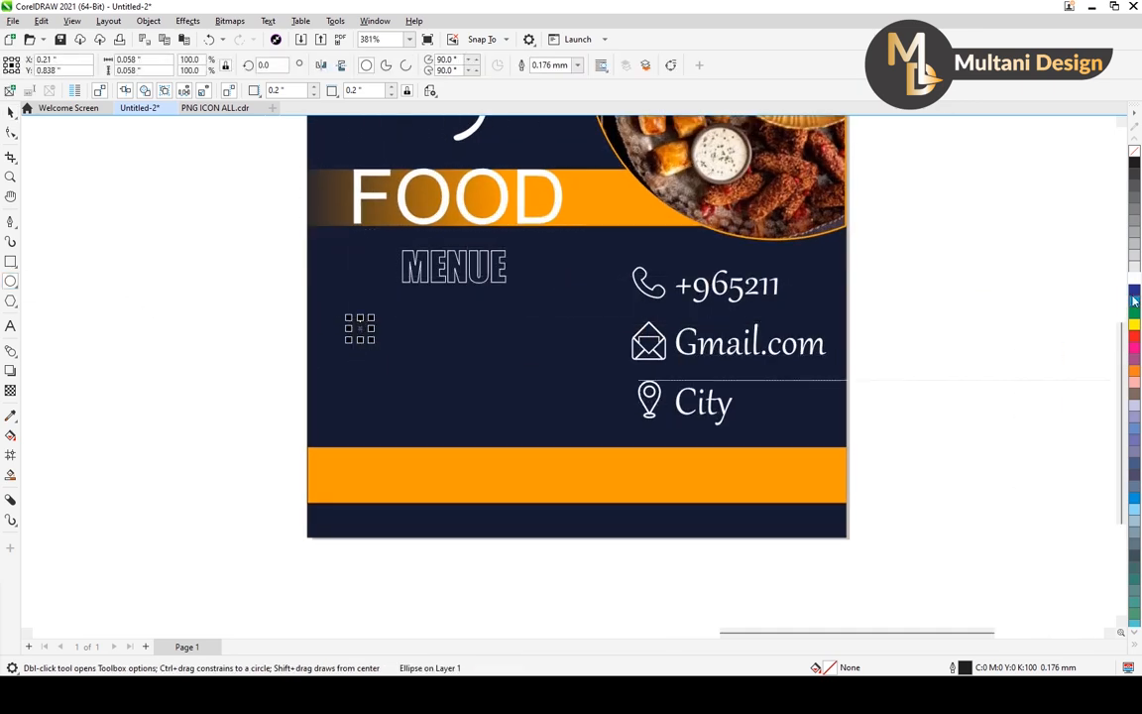
pyautogui.click(1133, 281)
pyautogui.click(11, 111)
pyautogui.scroll(4, 377, 332)
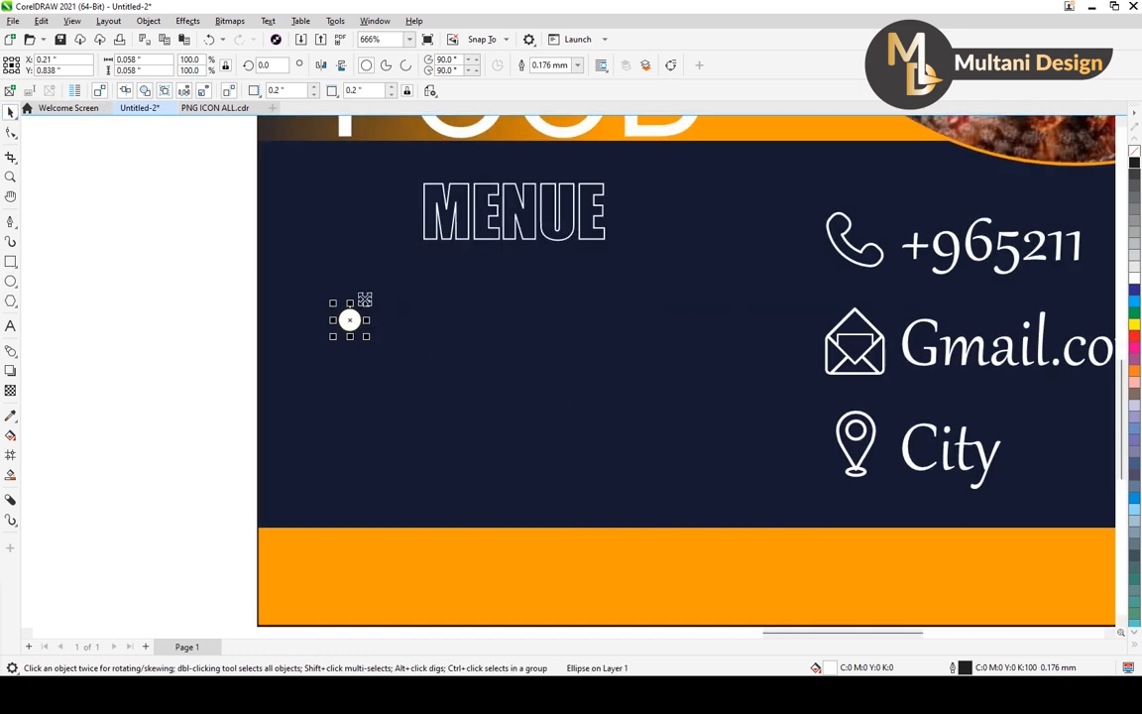
# Enlarge the white circle to about 0.125 inches and move it up, just below and left of the MENUE text.
pyautogui.scroll(2, 349, 319)
pyautogui.scroll(-4, 348, 322)
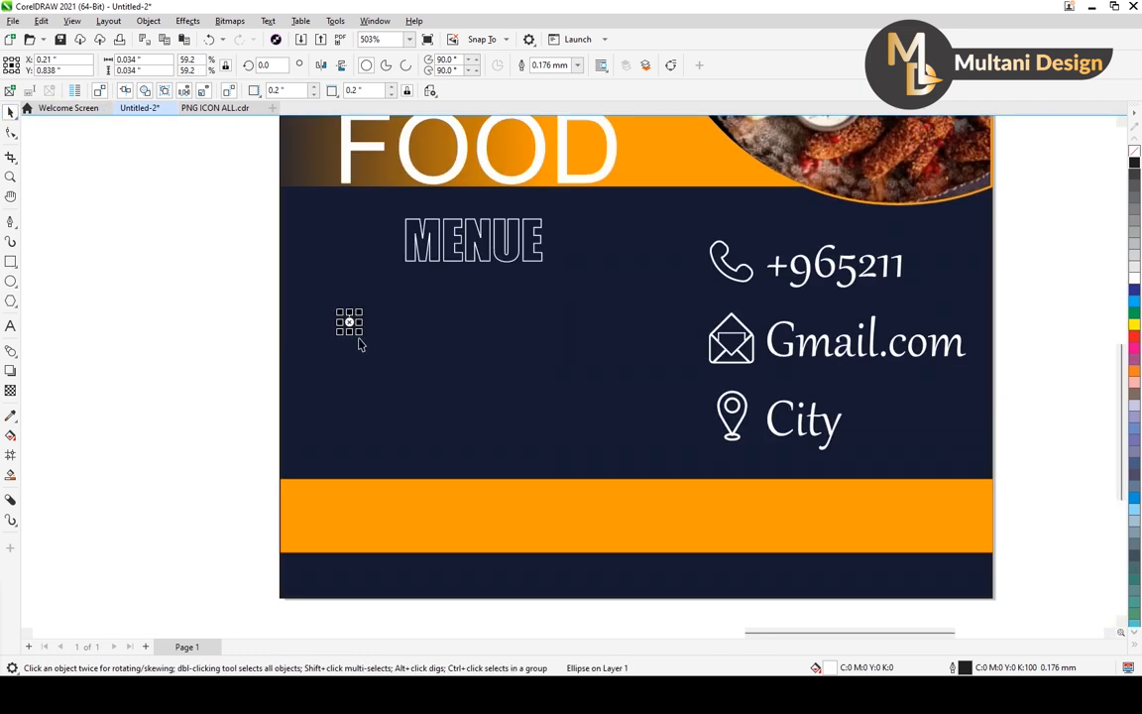
pyautogui.scroll(-3, 349, 321)
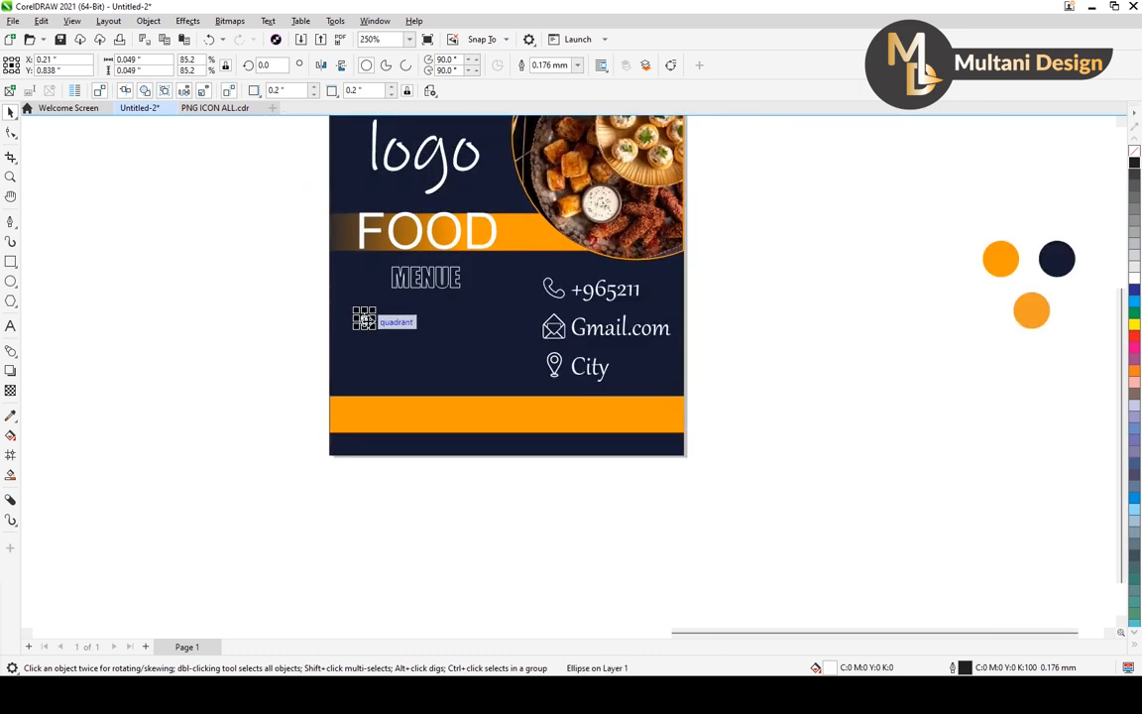
pyautogui.moveTo(372, 310); pyautogui.dragTo(380, 303)
pyautogui.scroll(-1, 418, 355)
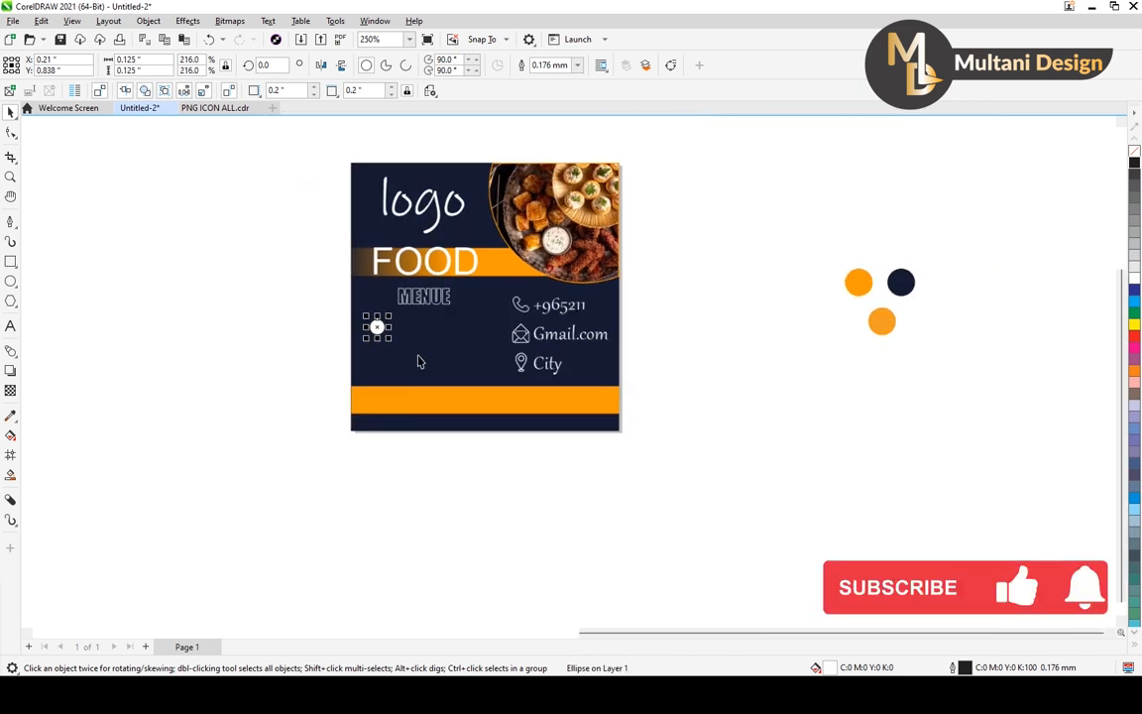
pyautogui.scroll(-1, 416, 362)
pyautogui.scroll(2, 408, 362)
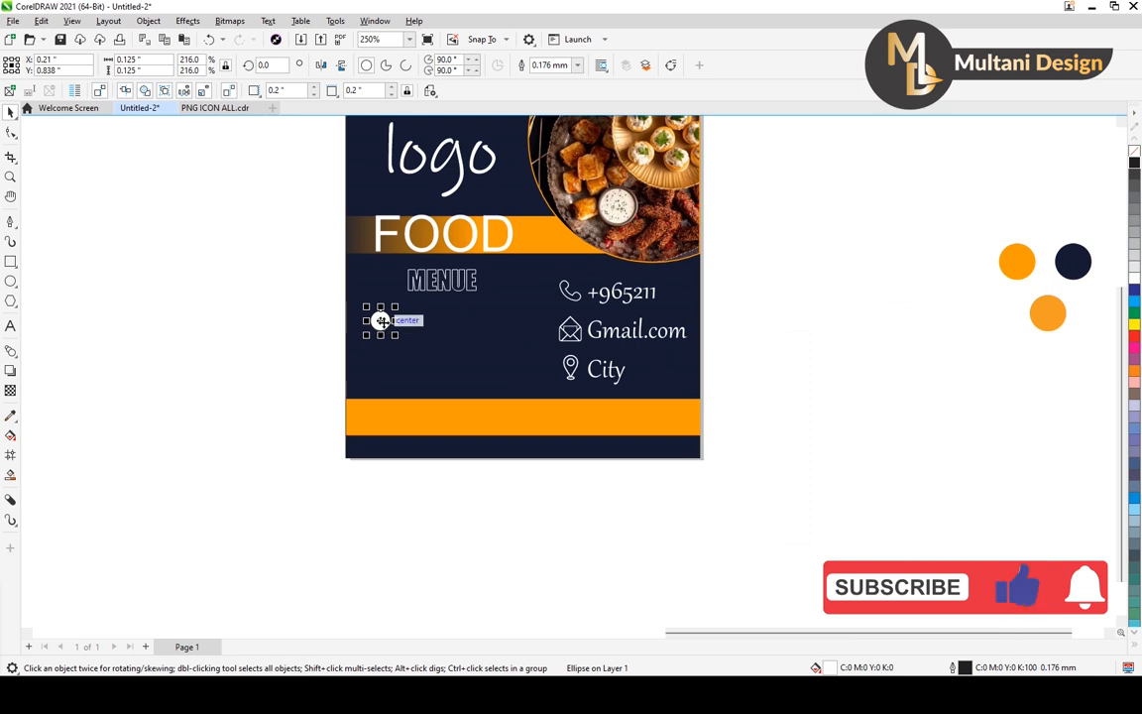
pyautogui.moveTo(380, 320); pyautogui.dragTo(380, 309)
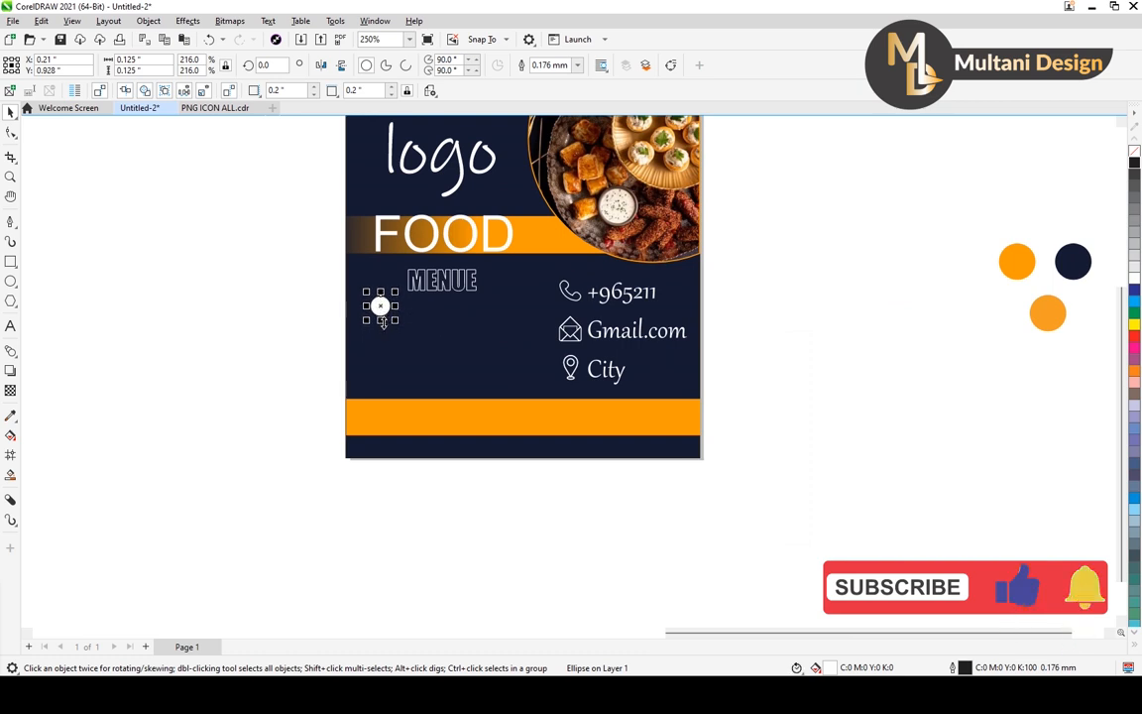
# Duplicate the white circle straight down at even spacing to form a vertical column of four bullets.
pyautogui.scroll(1, 380, 309)
pyautogui.moveTo(379, 304); pyautogui.dragTo(381, 334)
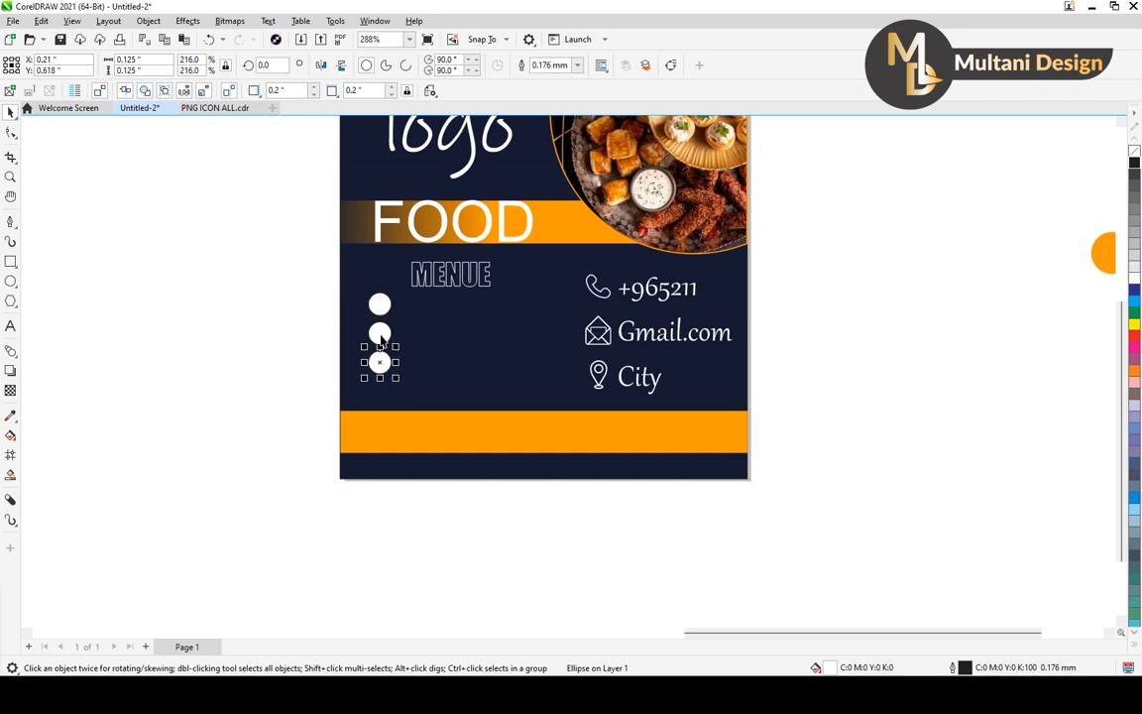
pyautogui.hotkey('ctrl', 'd')
# Shrink the four white bullets together and move the column up, just below and left of the MENUE text.
pyautogui.moveTo(287, 278); pyautogui.dragTo(412, 454)
pyautogui.moveTo(398, 290); pyautogui.dragTo(395, 308)
pyautogui.moveTo(382, 350); pyautogui.dragTo(381, 331)
pyautogui.scroll(-2, 402, 378)
pyautogui.click(307, 331)
pyautogui.scroll(2, 376, 350)
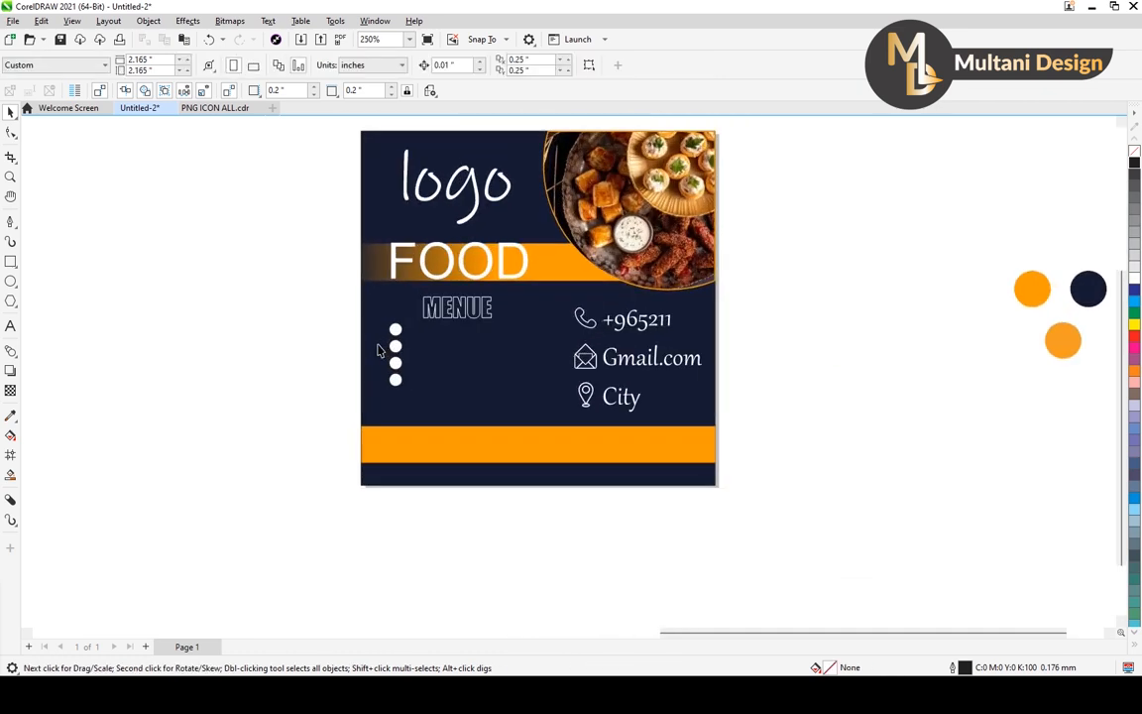
# Add the text "A.1" in 24 pt Arial beneath MENUE, beside the bullet column.
pyautogui.click(10, 326)
pyautogui.scroll(3, 436, 347)
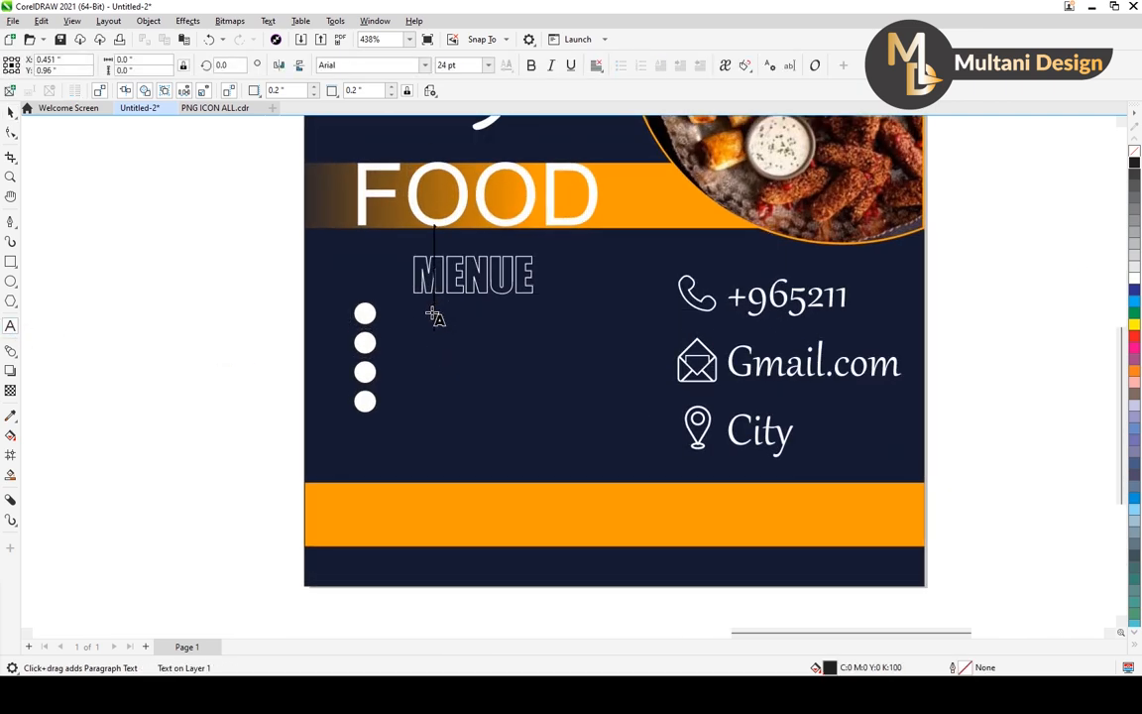
pyautogui.click(415, 388)
pyautogui.write('A')
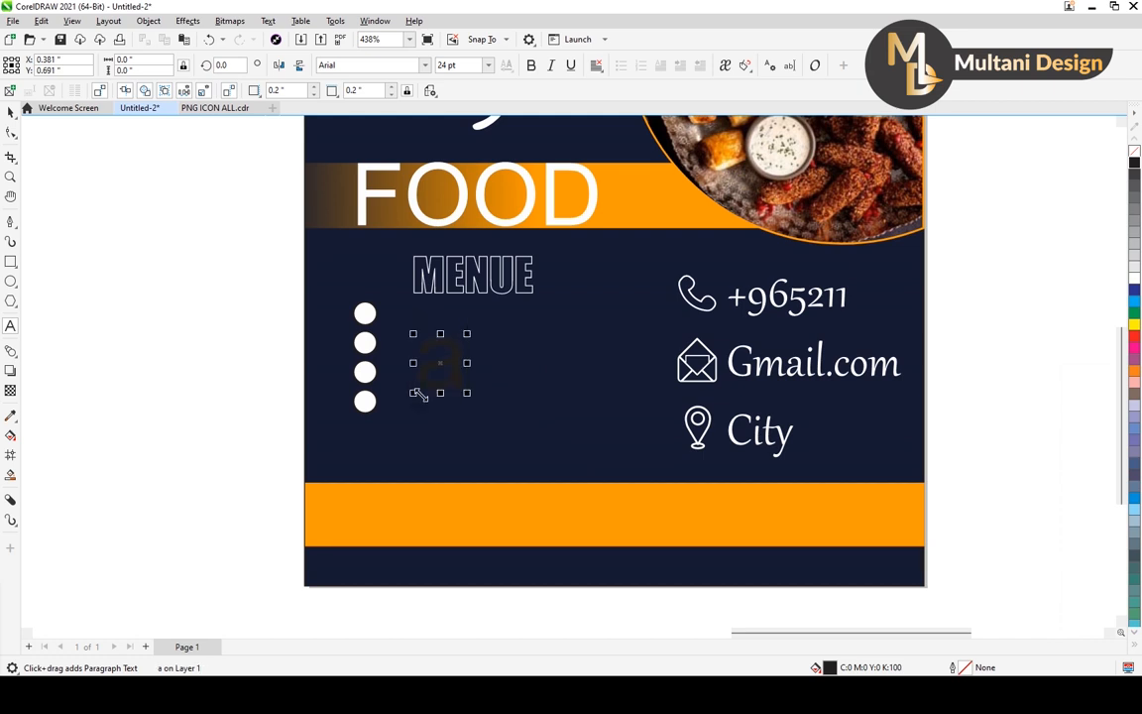
pyautogui.write('. 1')
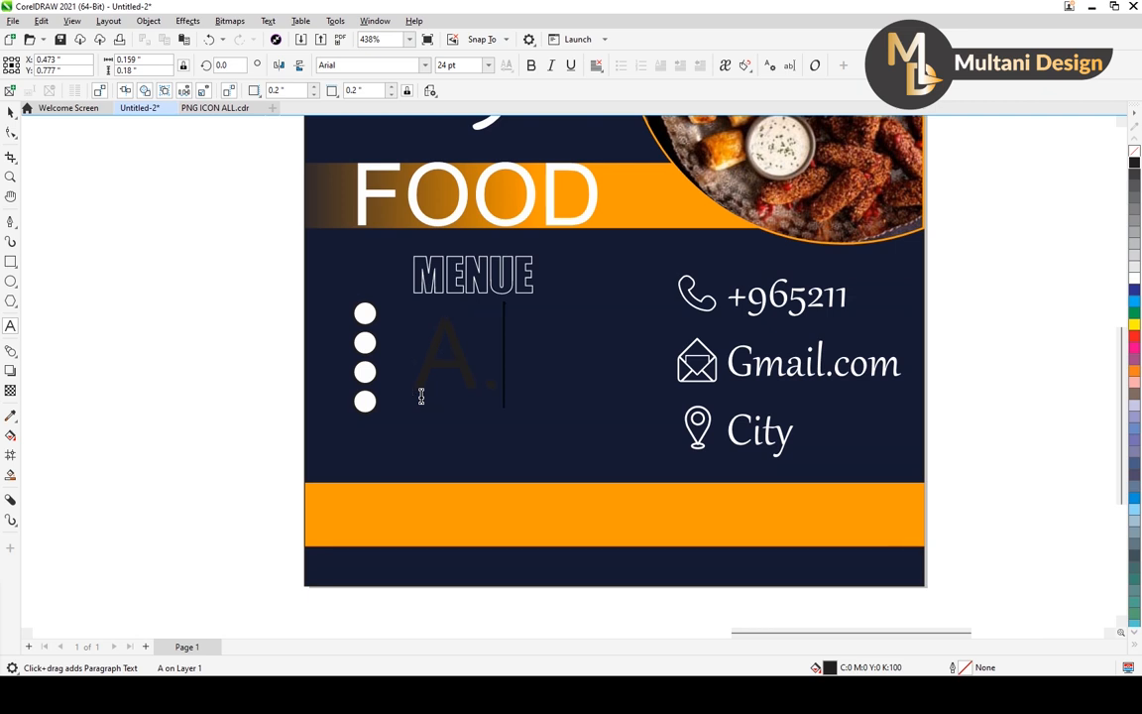
# Scale the A.1 text down to about 11.265 pt, place it directly under MENUE and fill it white.
pyautogui.click(13, 112)
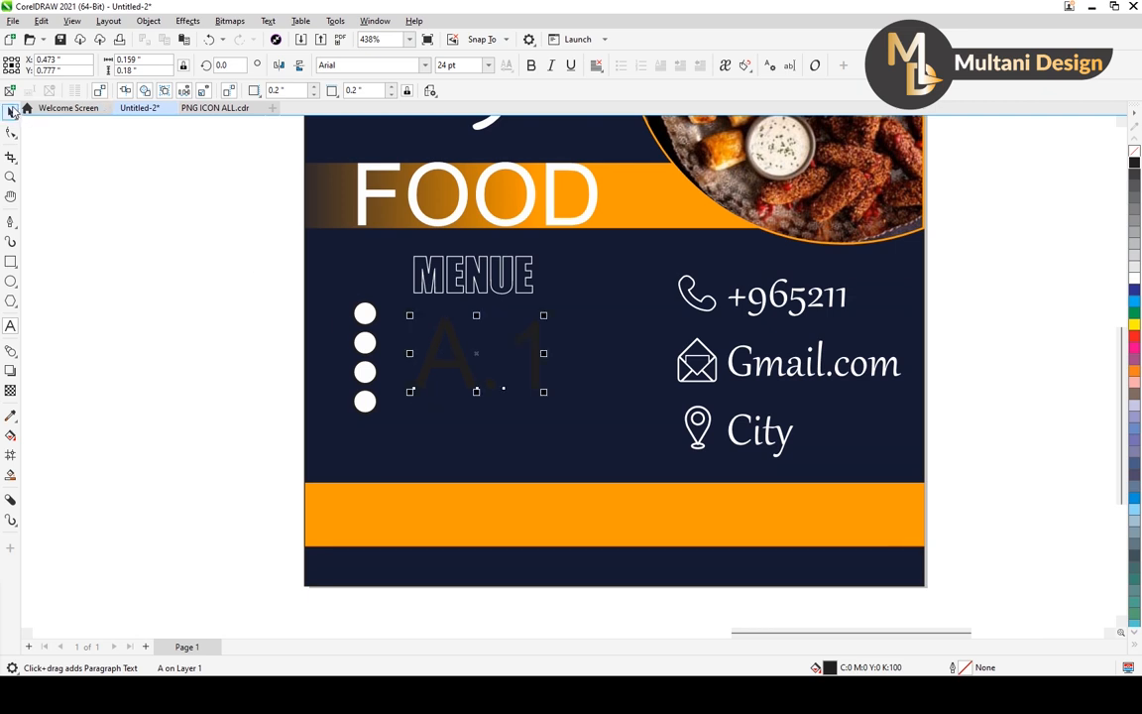
pyautogui.moveTo(542, 319); pyautogui.dragTo(443, 322)
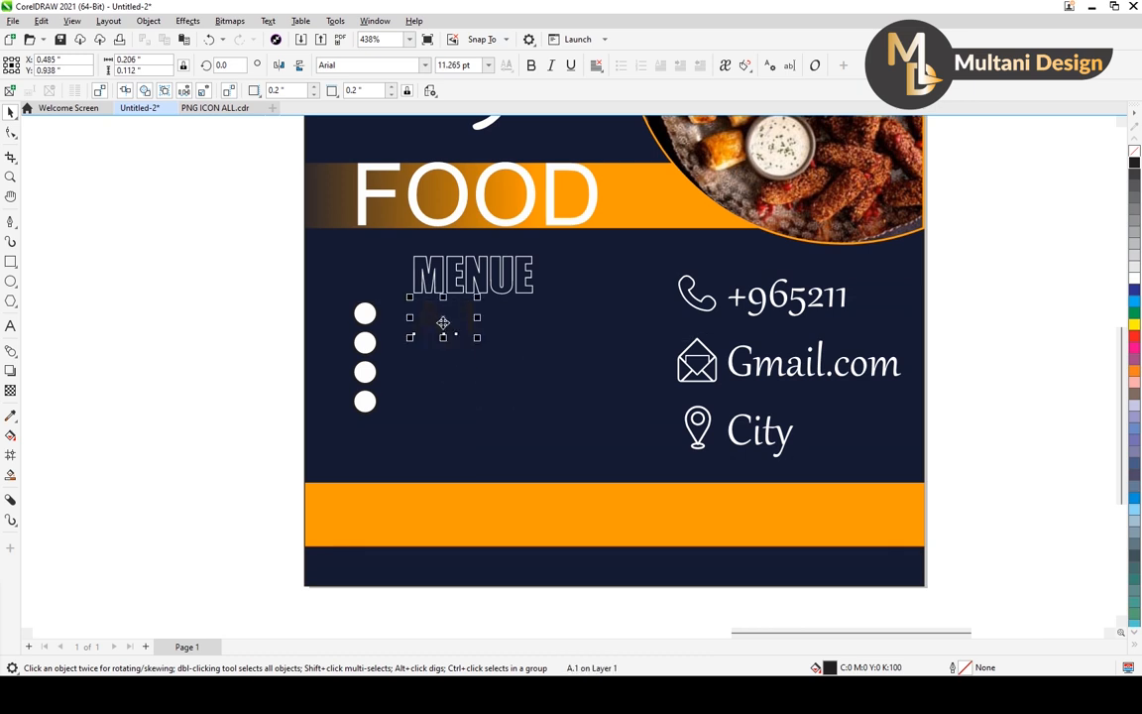
pyautogui.click(1134, 282)
# Duplicate the A.1 text directly below itself and change the copy to "A.2".
pyautogui.scroll(1, 491, 368)
pyautogui.moveTo(433, 321); pyautogui.dragTo(398, 322)
pyautogui.rightClick(433, 363)
pyautogui.doubleClick(459, 362)
pyautogui.write('2')
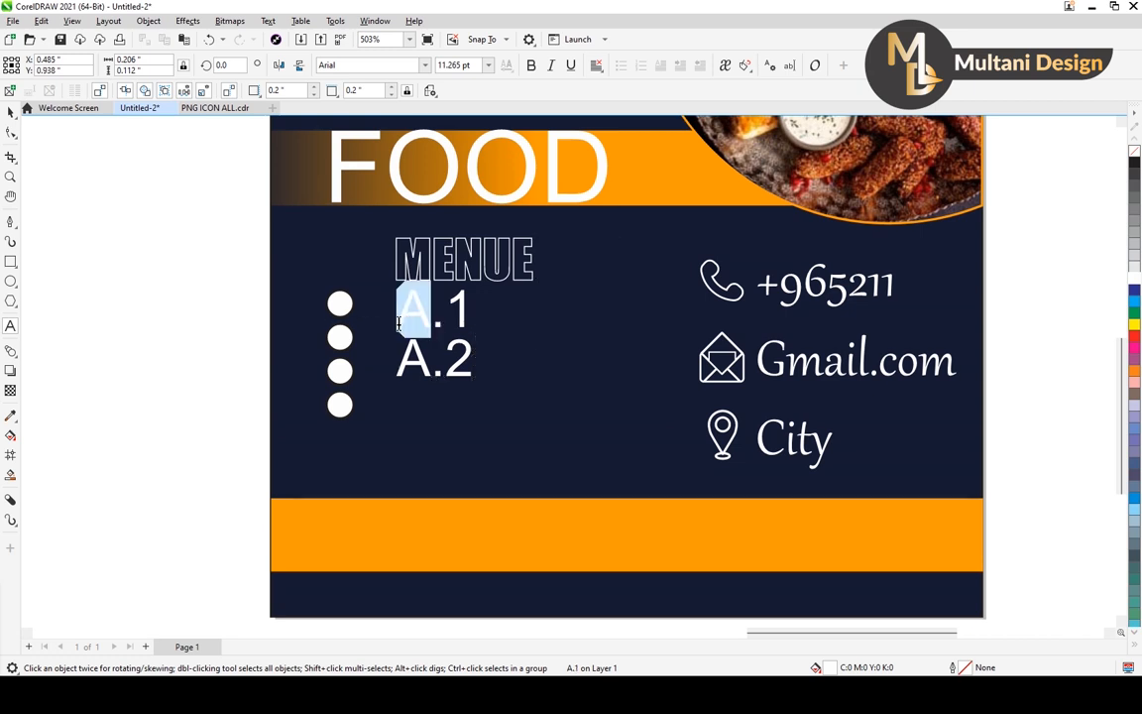
pyautogui.write('M')
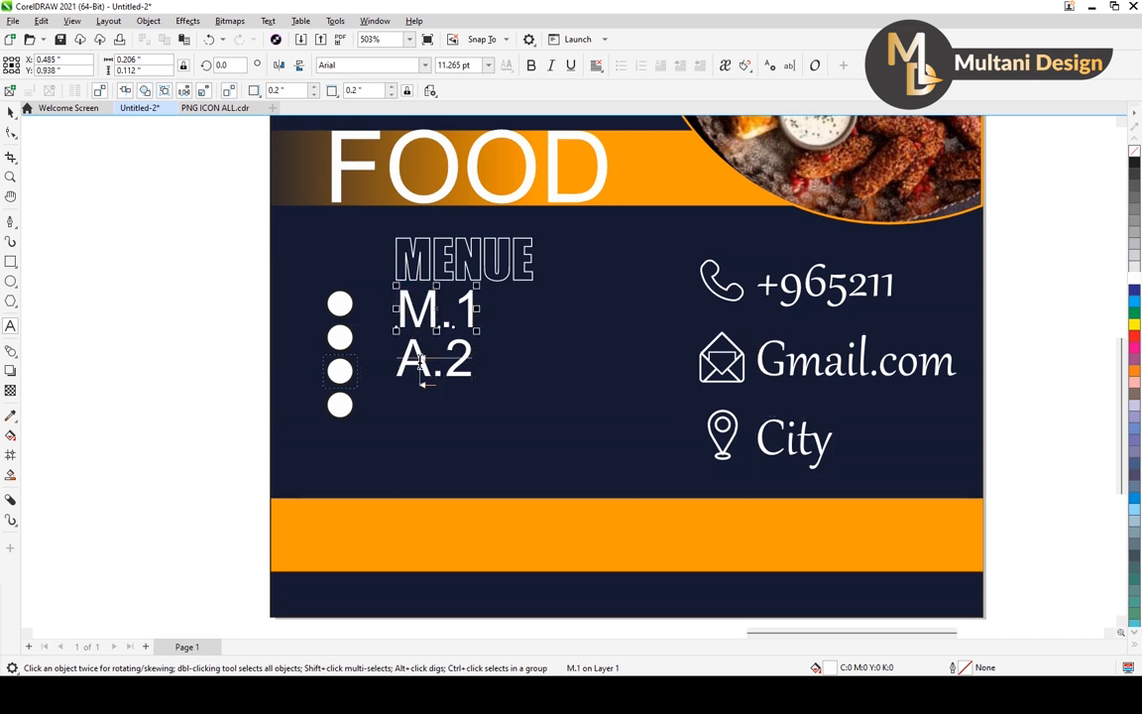
# Replace the letter A with M in both menu items so they read "M.1" and "M.2".
pyautogui.moveTo(430, 363); pyautogui.dragTo(389, 365)
pyautogui.write('M')
pyautogui.press('Escape')
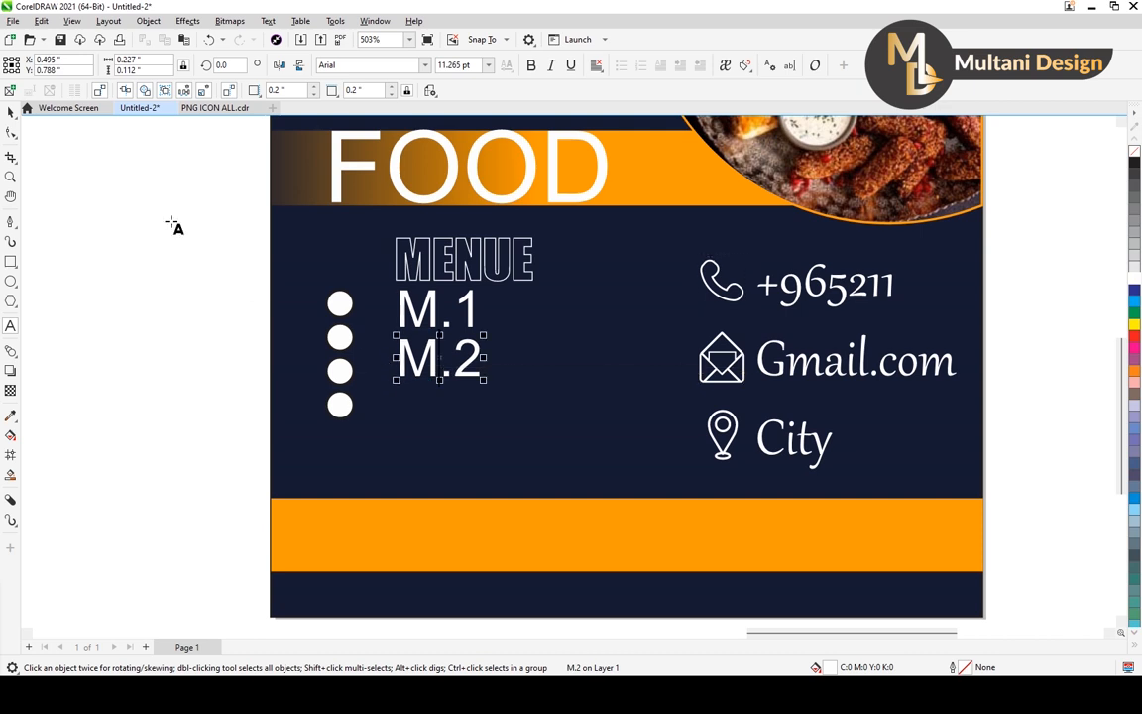
# Duplicate the M.2 text directly below itself and change the copy to "M.3".
pyautogui.click(10, 112)
pyautogui.moveTo(439, 359); pyautogui.dragTo(481, 420)
pyautogui.doubleClick(438, 409)
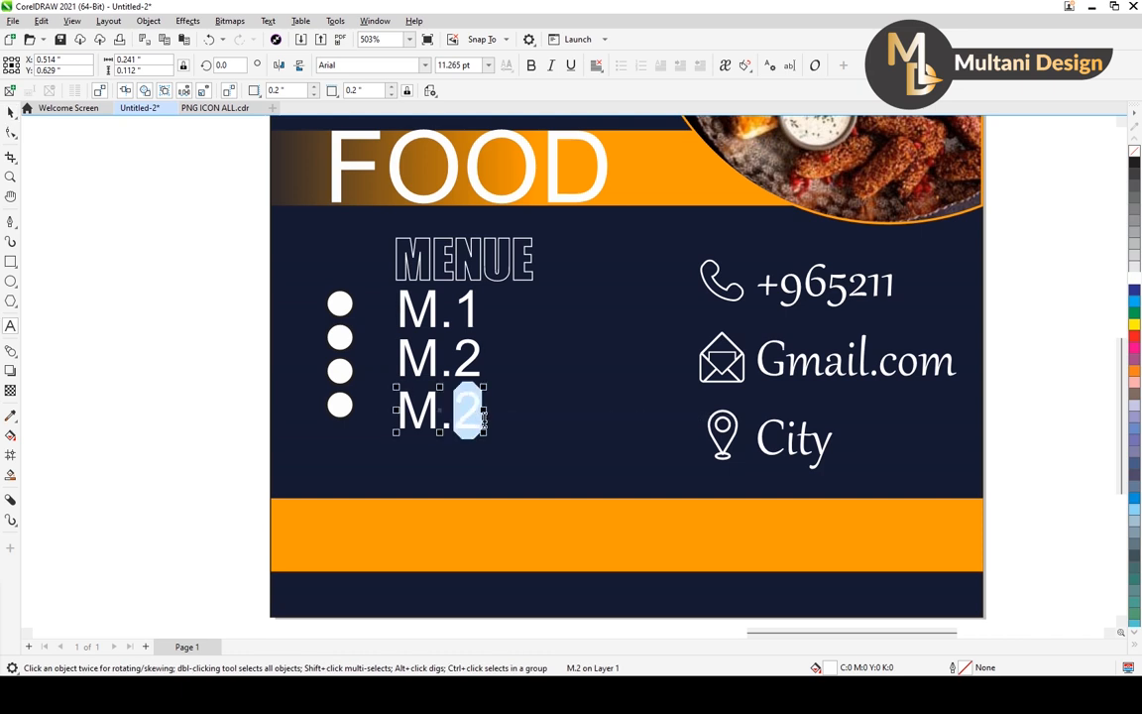
pyautogui.write('3')
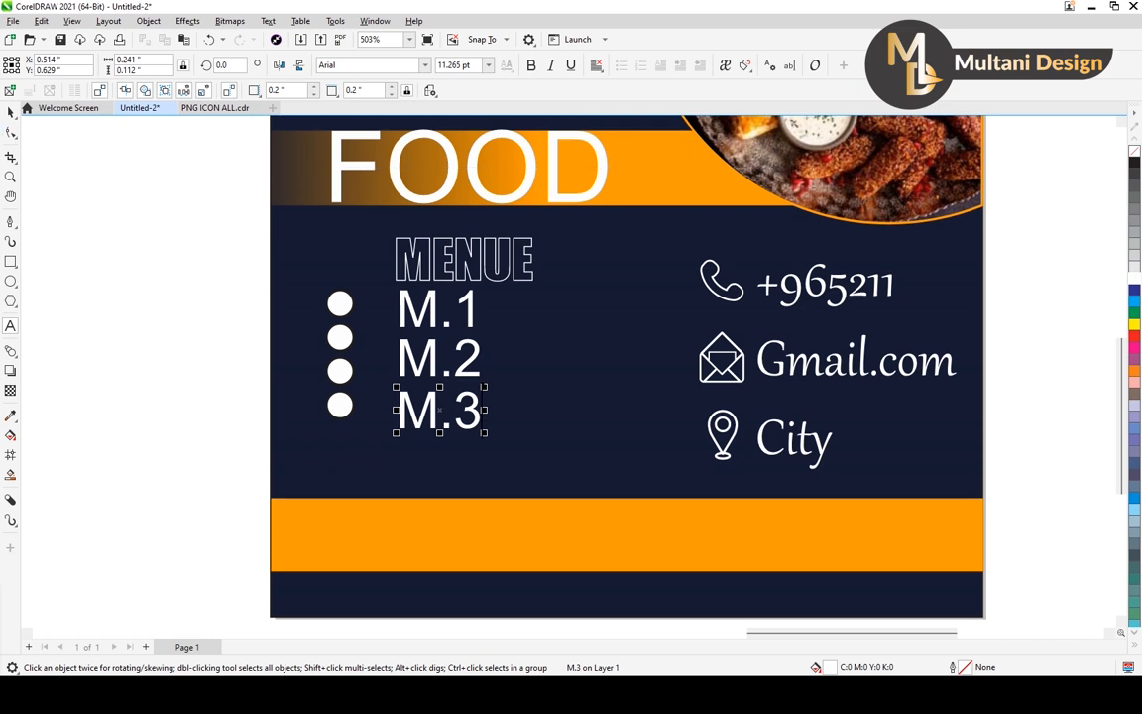
# Place a copy of the M.3 text directly below it and change the copy to "M.4".
pyautogui.hotkey('ctrl', 'd')
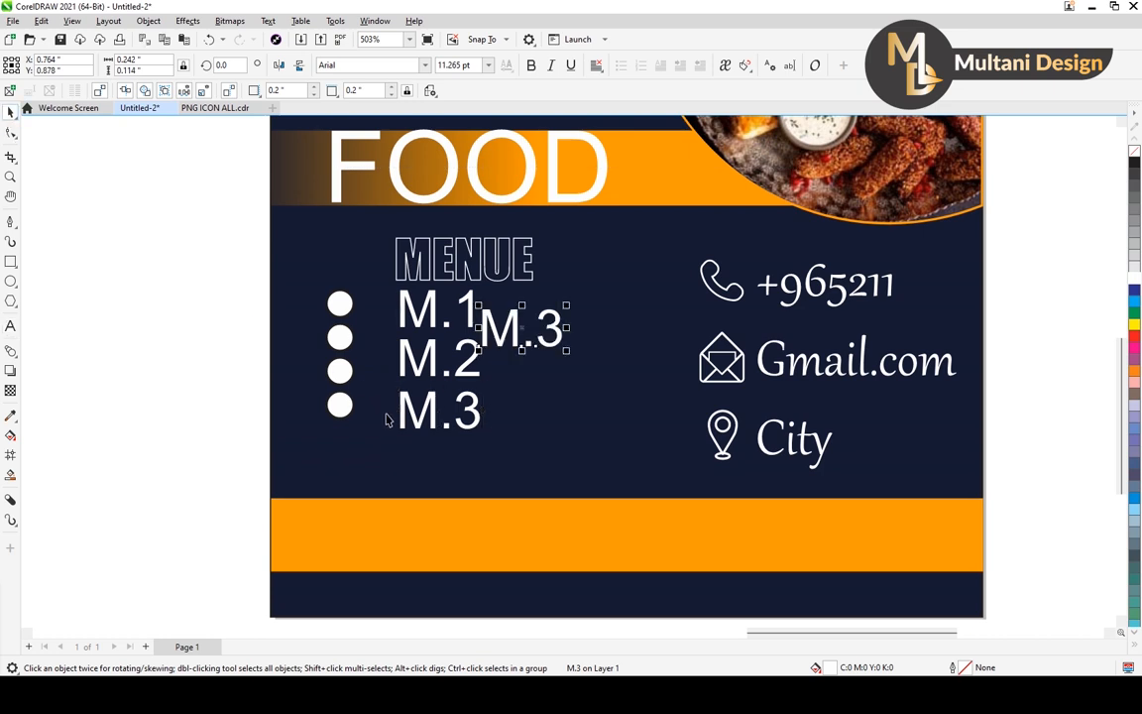
pyautogui.press('Delete')
pyautogui.click(474, 418)
pyautogui.moveTo(442, 411); pyautogui.dragTo(484, 469)
pyautogui.rightClick(446, 473)
pyautogui.doubleClick(457, 468)
pyautogui.write('4')
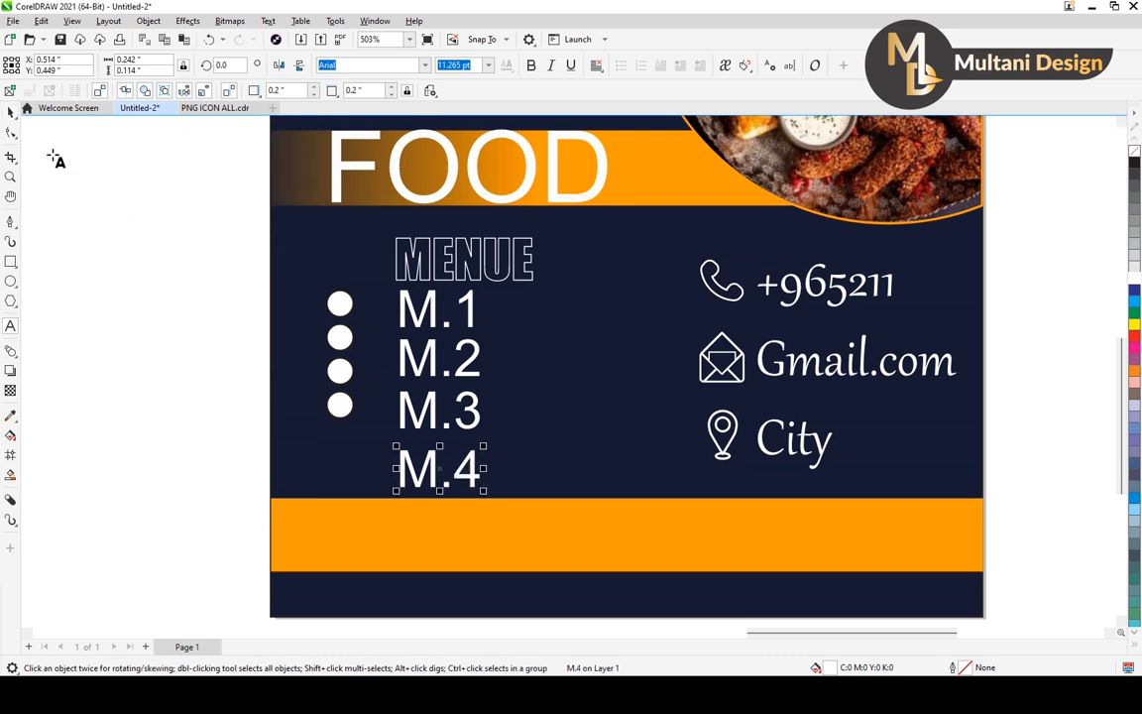
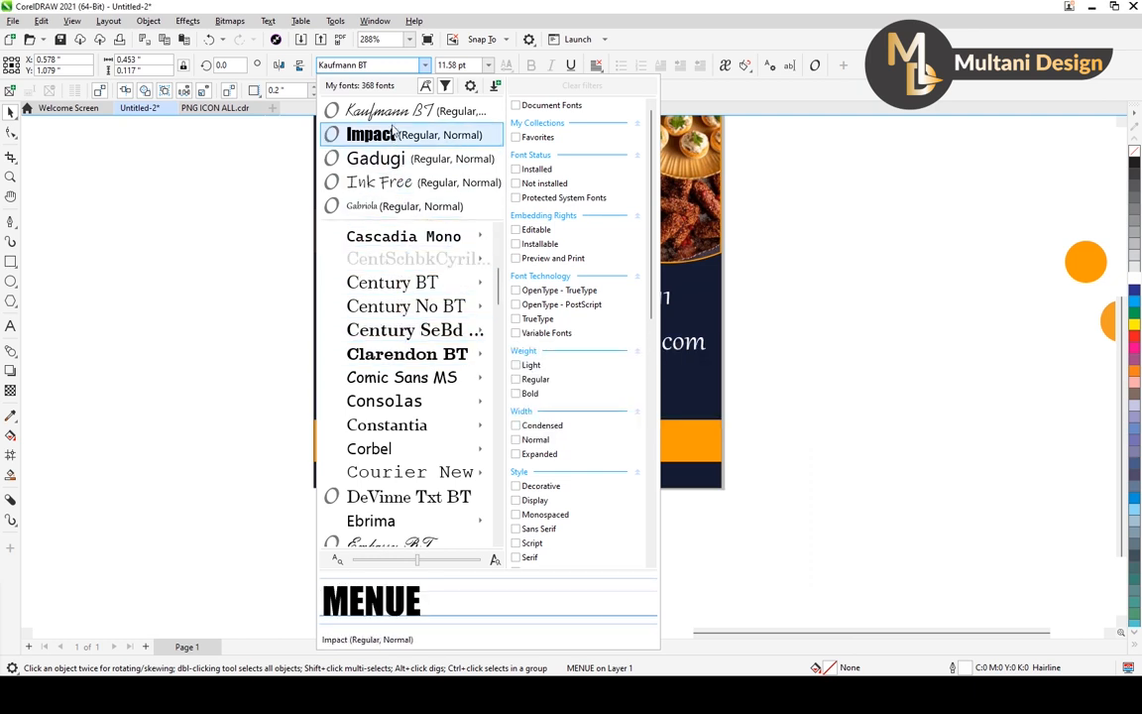
# Change the MENUE heading's font to Lato Black.
pyautogui.scroll(4, 406, 436)
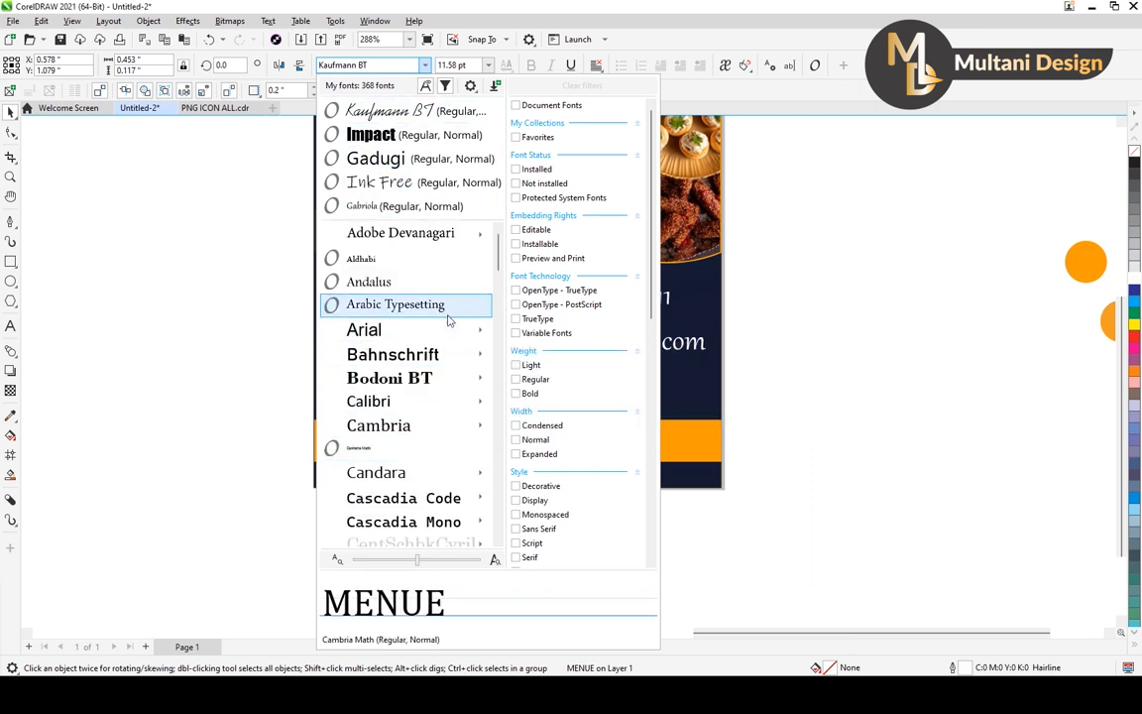
pyautogui.scroll(-10, 447, 327)
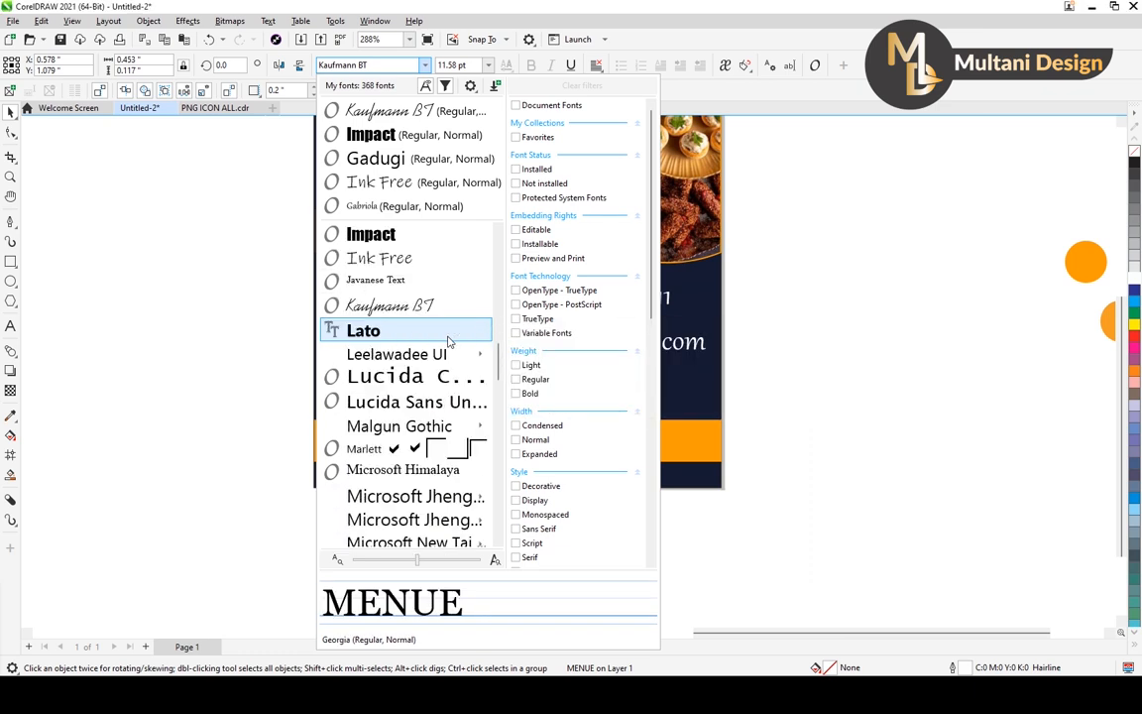
pyautogui.click(447, 333)
pyautogui.click(193, 339)
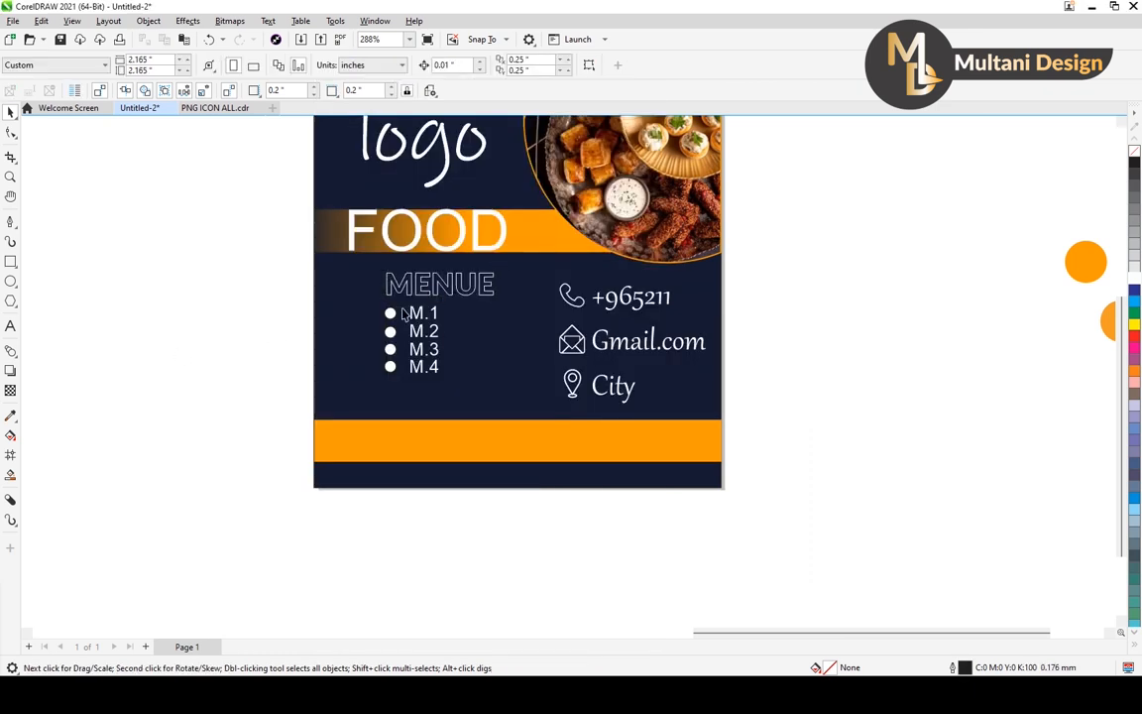
pyautogui.scroll(-2, 403, 314)
pyautogui.scroll(2, 454, 421)
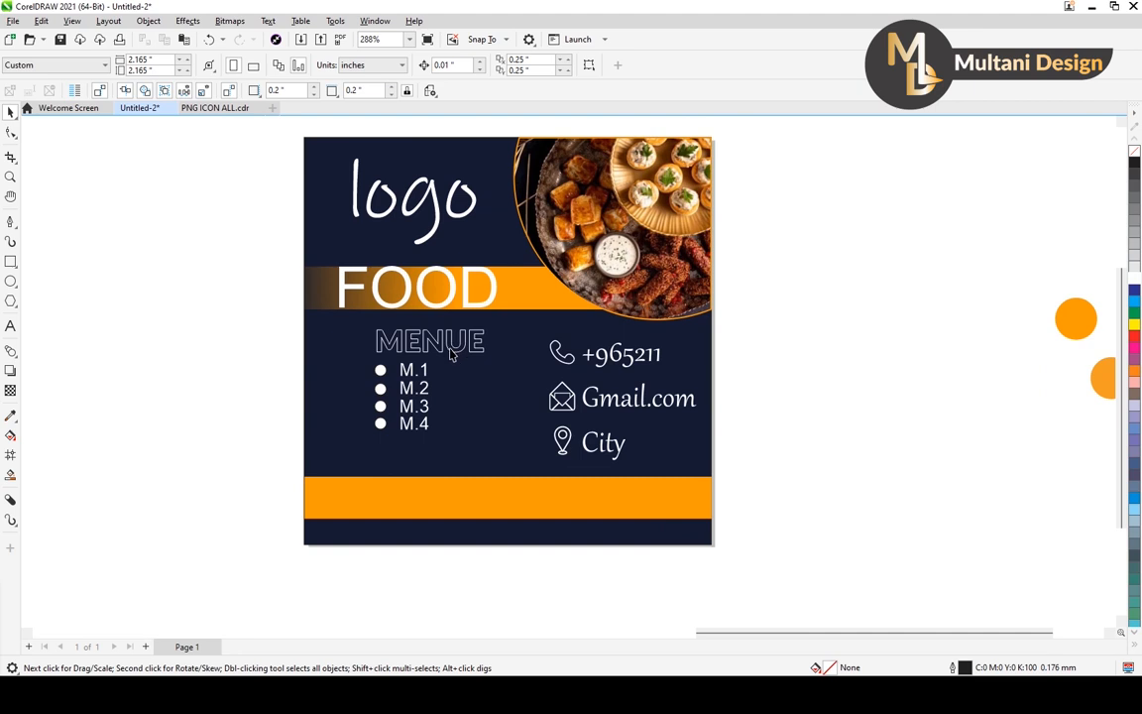
# Enlarge the MENUE heading to about 14.4 pt and shift it left so it sits under the FOOD heading.
pyautogui.click(442, 350)
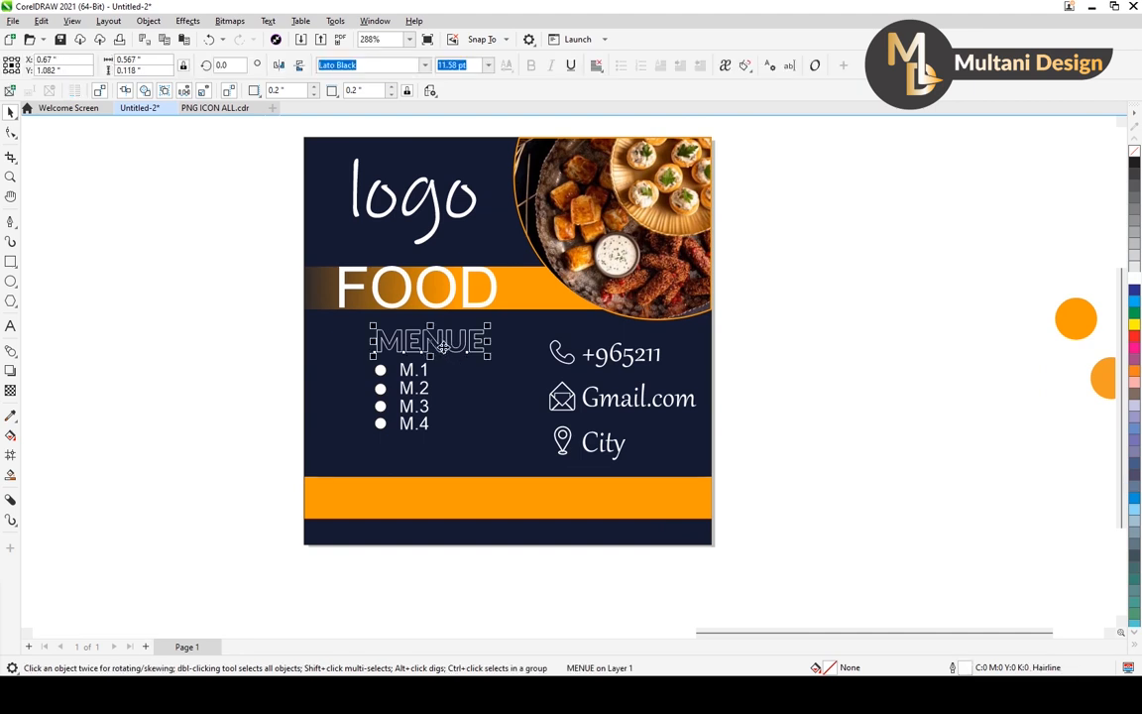
pyautogui.moveTo(486, 325); pyautogui.dragTo(501, 319)
pyautogui.moveTo(430, 341); pyautogui.dragTo(413, 342)
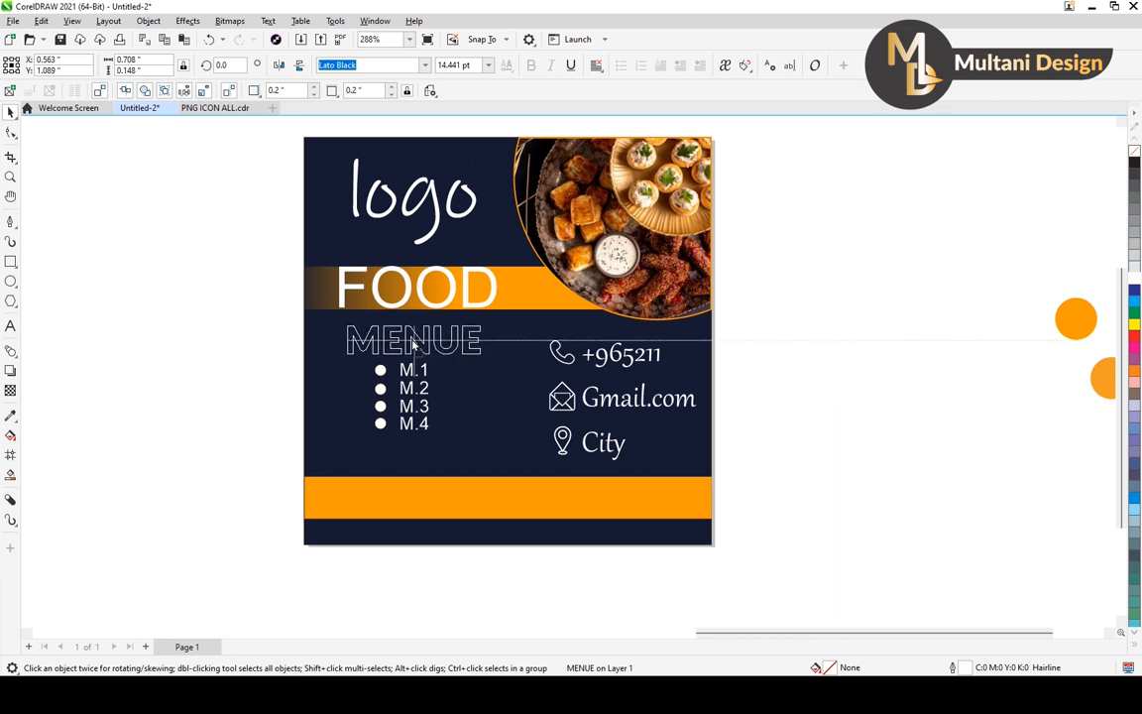
pyautogui.click(291, 407)
# Enlarge the four bullets and M.1–M.4 items together to about 0.42 × 0.52 inches and place them just below MENUE.
pyautogui.scroll(1, 280, 396)
pyautogui.moveTo(274, 347); pyautogui.dragTo(485, 451)
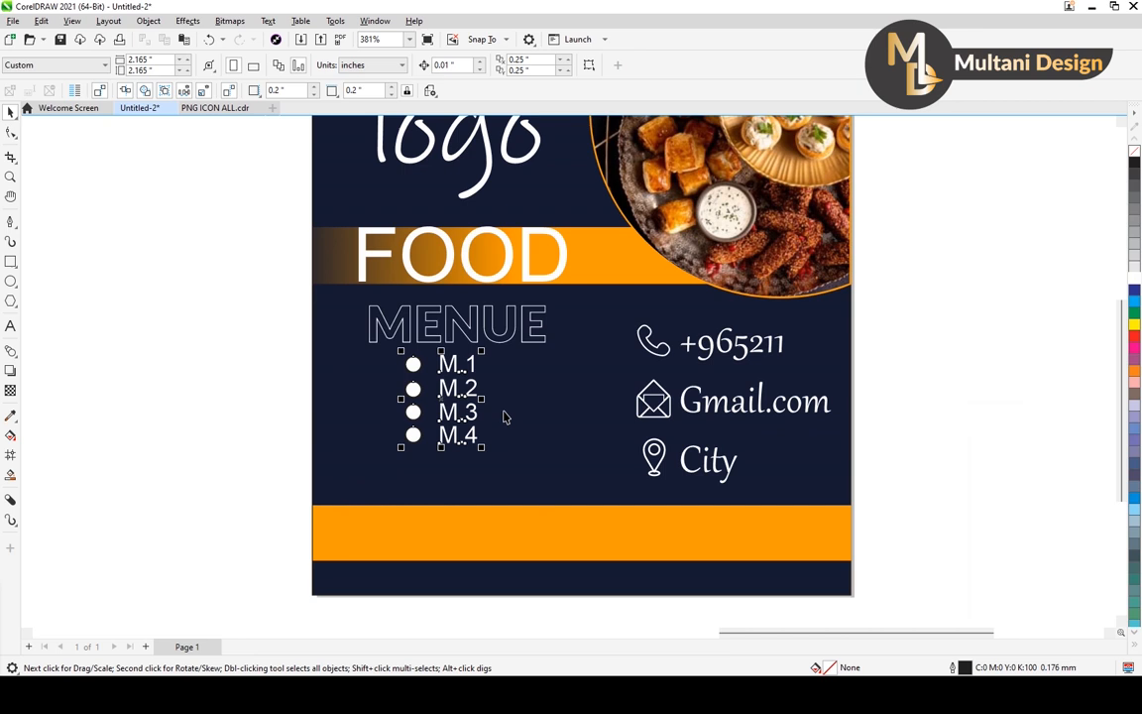
pyautogui.moveTo(482, 355); pyautogui.dragTo(499, 334)
pyautogui.moveTo(440, 399); pyautogui.dragTo(456, 421)
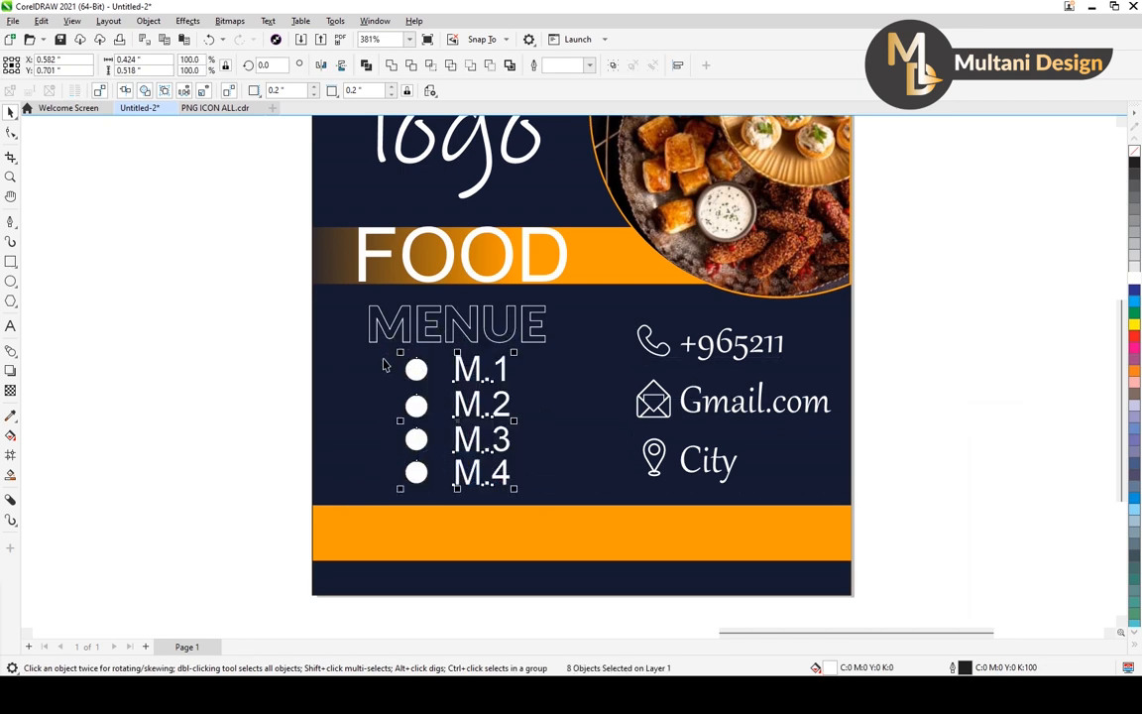
pyautogui.scroll(-2, 383, 364)
pyautogui.click(283, 372)
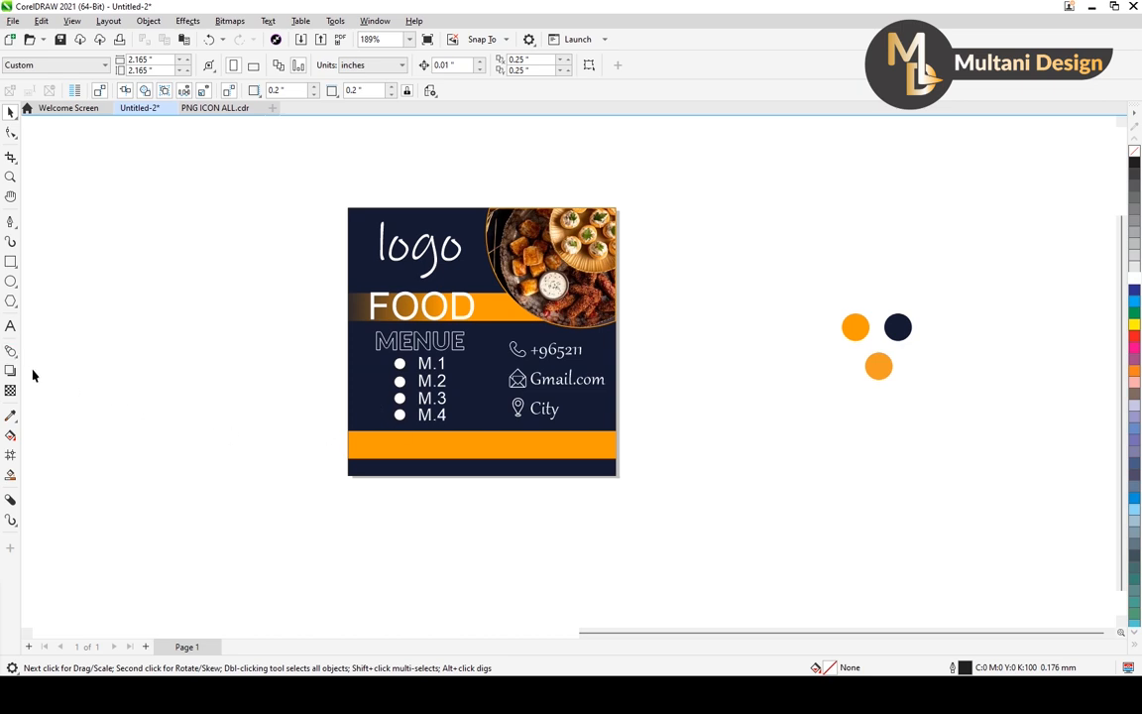
# Draw a circle about 0.71 inches in diameter on the empty area left of the page.
pyautogui.click(11, 280)
pyautogui.click(40, 280)
pyautogui.moveTo(161, 334); pyautogui.dragTo(250, 424)
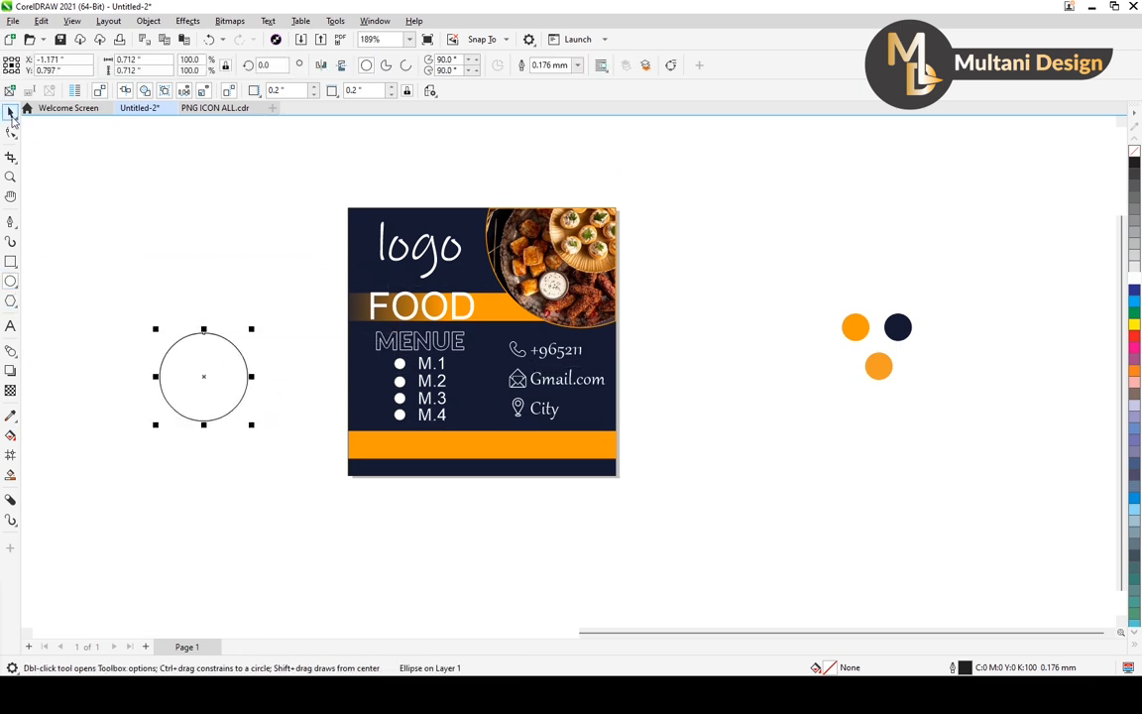
# Scale the new circle down to about 0.39 inches and place it over the left end of the lower orange bar.
pyautogui.click(12, 133)
pyautogui.click(253, 329)
pyautogui.click(12, 114)
pyautogui.click(238, 350)
pyautogui.moveTo(251, 329); pyautogui.dragTo(244, 345)
pyautogui.moveTo(204, 382); pyautogui.dragTo(382, 452)
pyautogui.scroll(3, 382, 452)
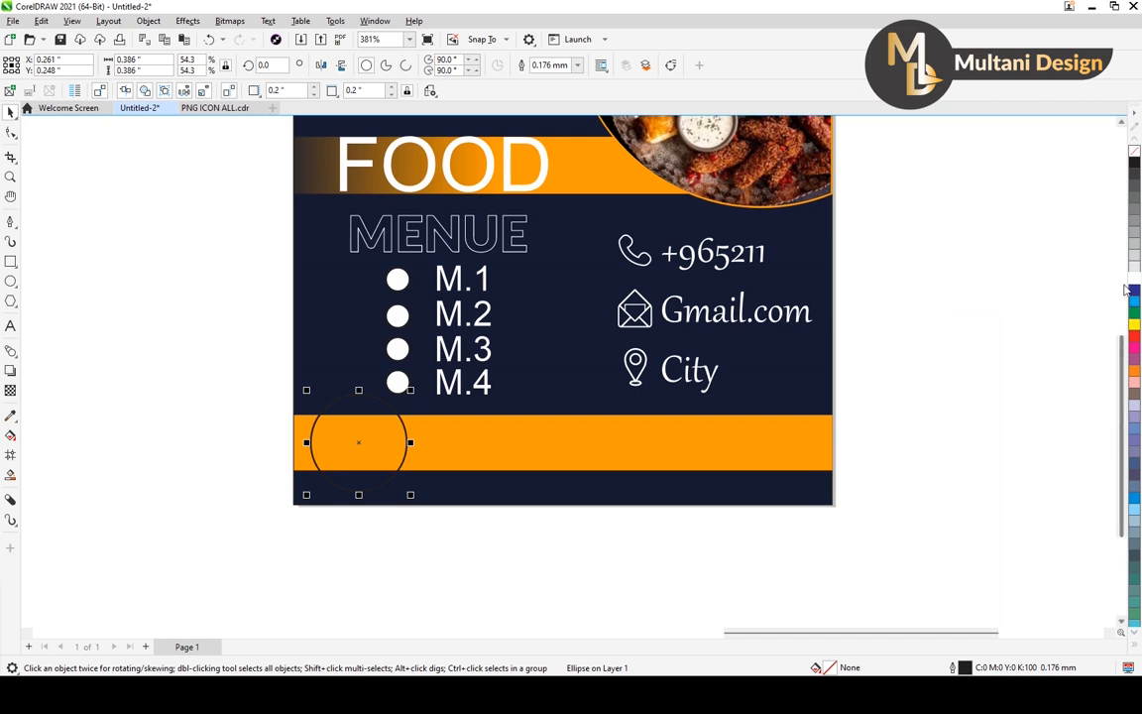
# Fill the circle white, remove its outline, and shrink it to about 0.32 inches in diameter.
pyautogui.click(1134, 280)
pyautogui.rightClick(1134, 150)
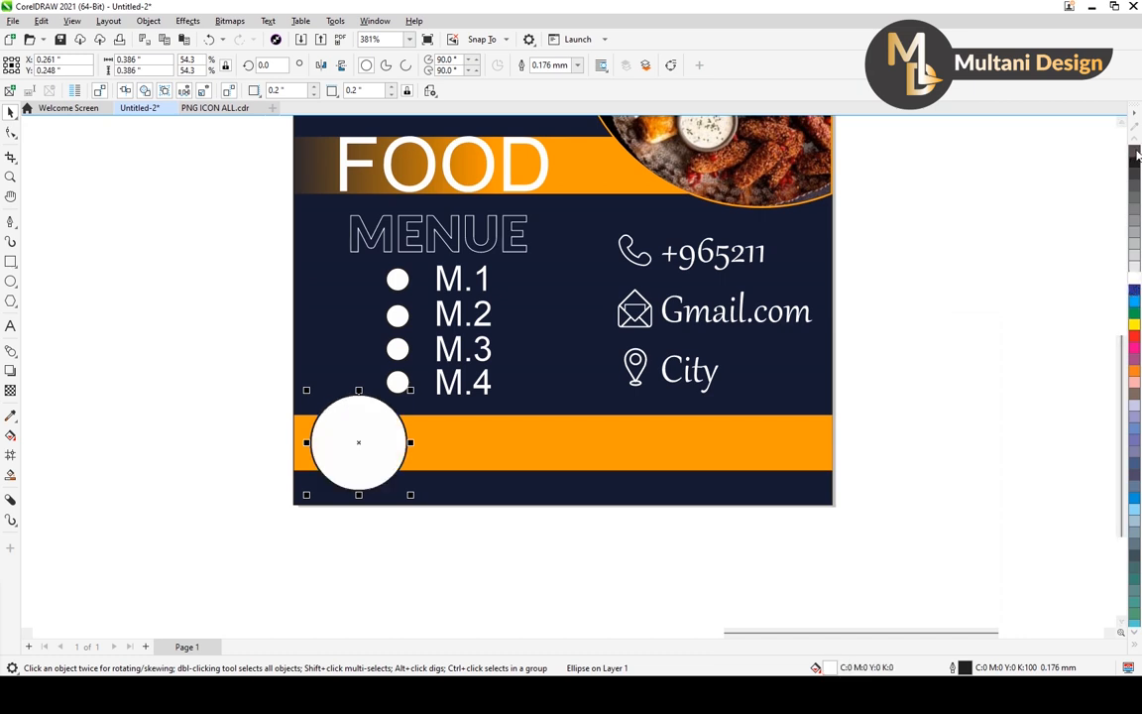
pyautogui.moveTo(410, 390); pyautogui.dragTo(402, 399)
pyautogui.click(242, 429)
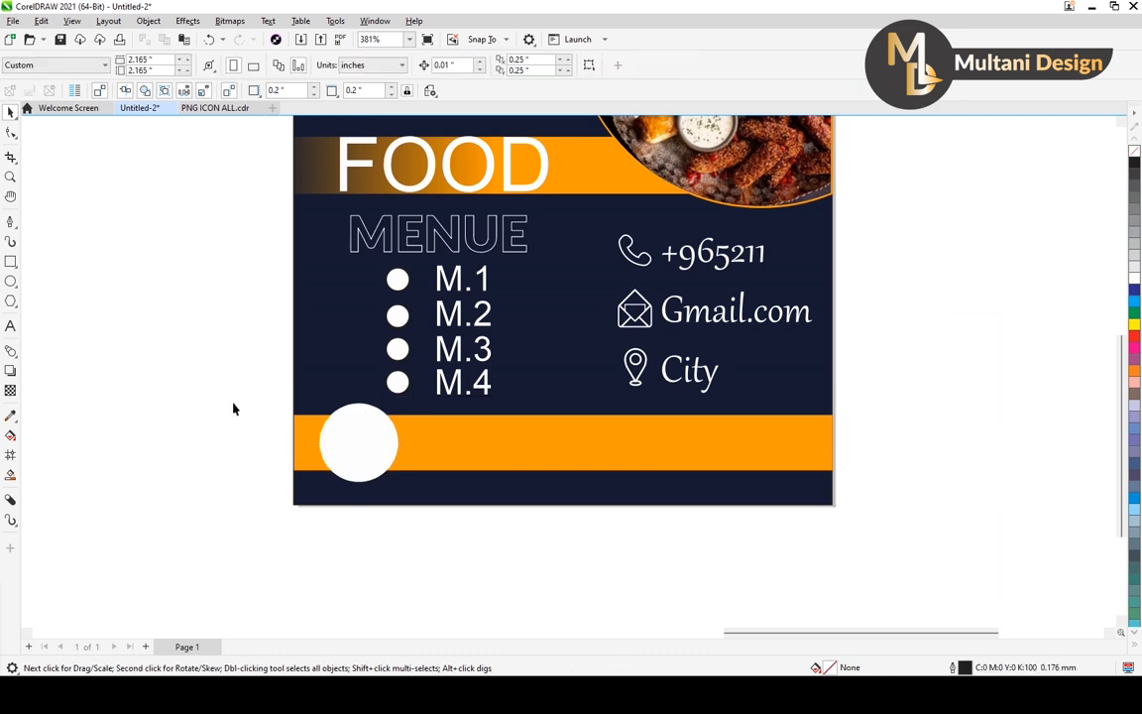
# Add a two-line text reading "10&" and "OFF" on the empty area left of the page.
pyautogui.click(10, 325)
pyautogui.click(141, 363)
pyautogui.write('10')
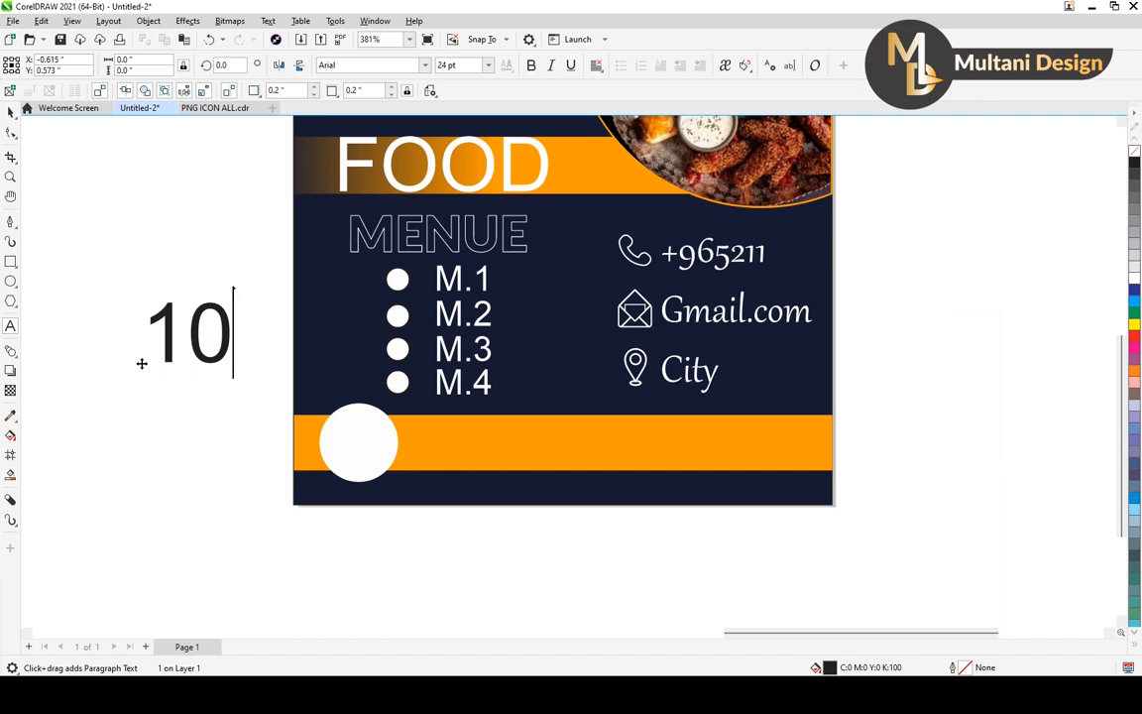
pyautogui.write('&')
pyautogui.press('Escape')
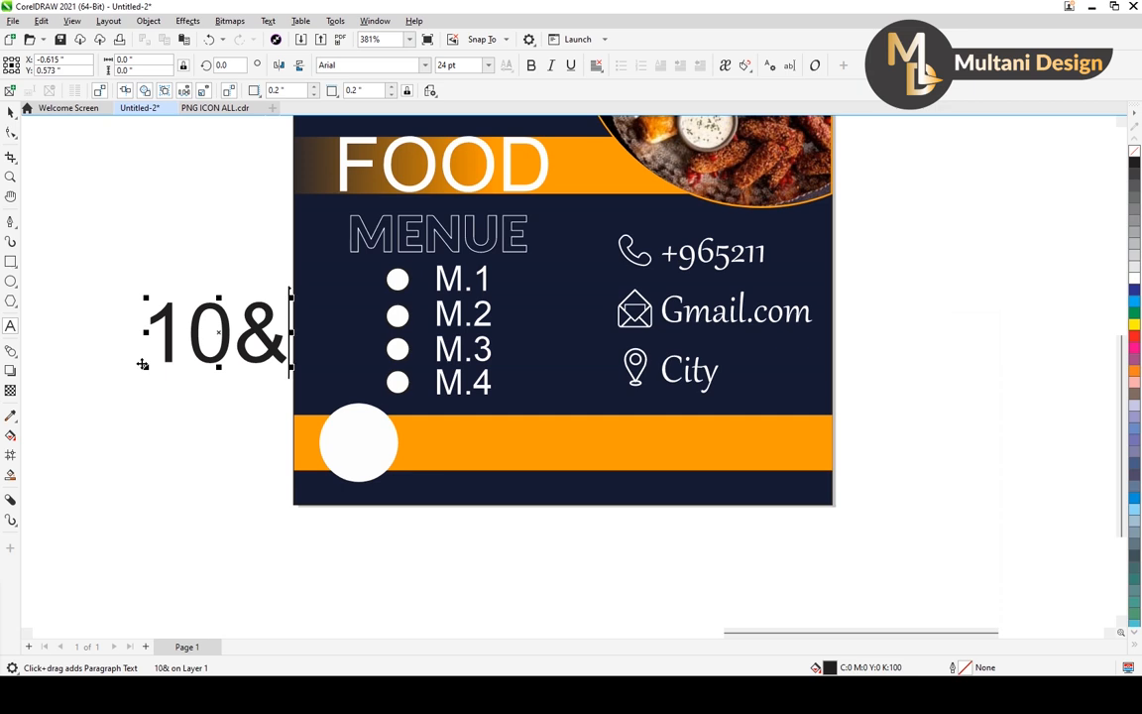
pyautogui.press('Return')
pyautogui.write('OFF')
pyautogui.press('Escape')
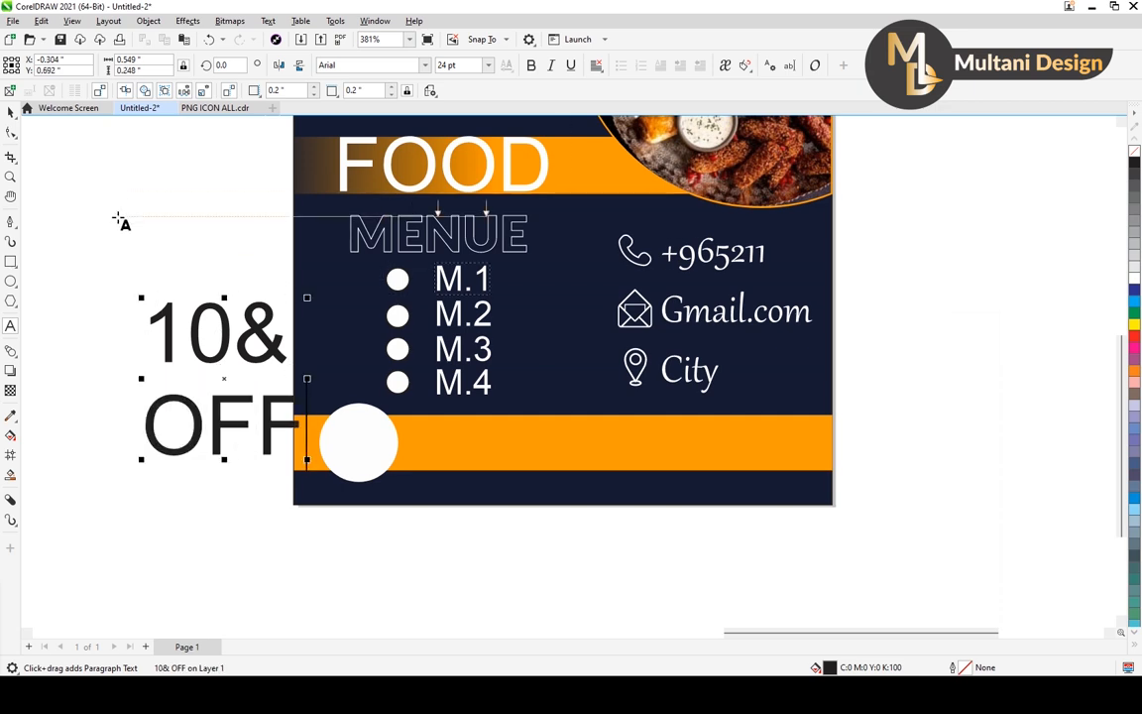
# Replace the "&" in the discount text with "%" so it reads "10% OFF".
pyautogui.click(260, 344)
pyautogui.moveTo(259, 344); pyautogui.dragTo(280, 343)
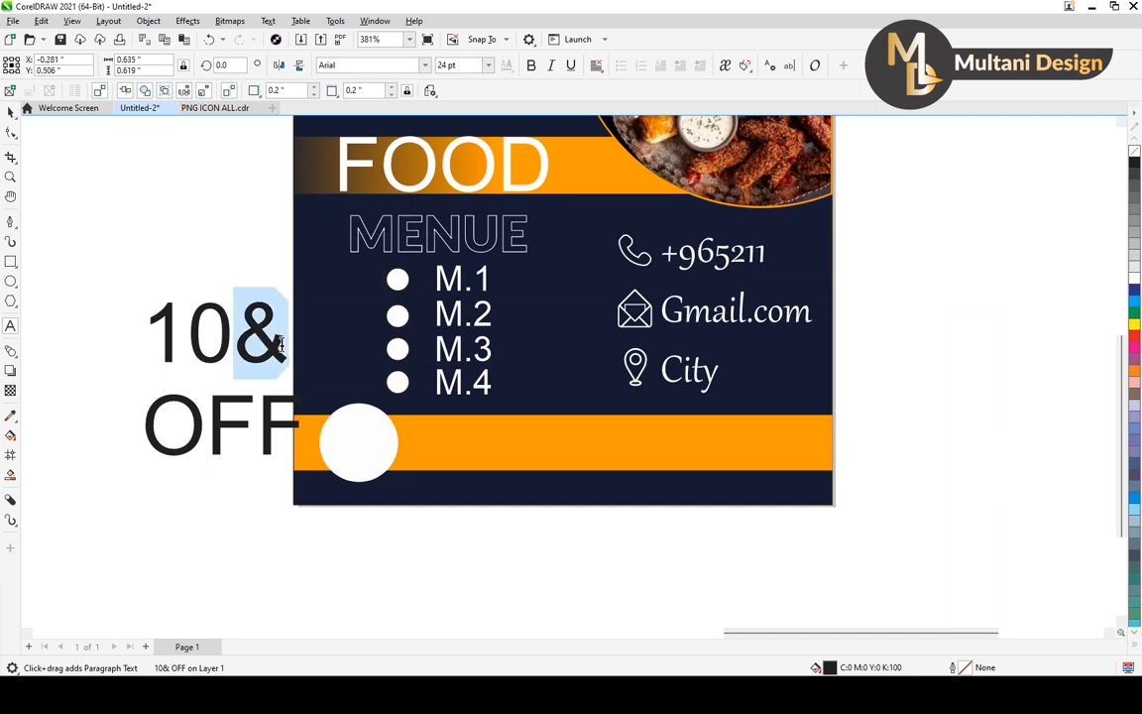
pyautogui.write('%')
pyautogui.press('Escape')
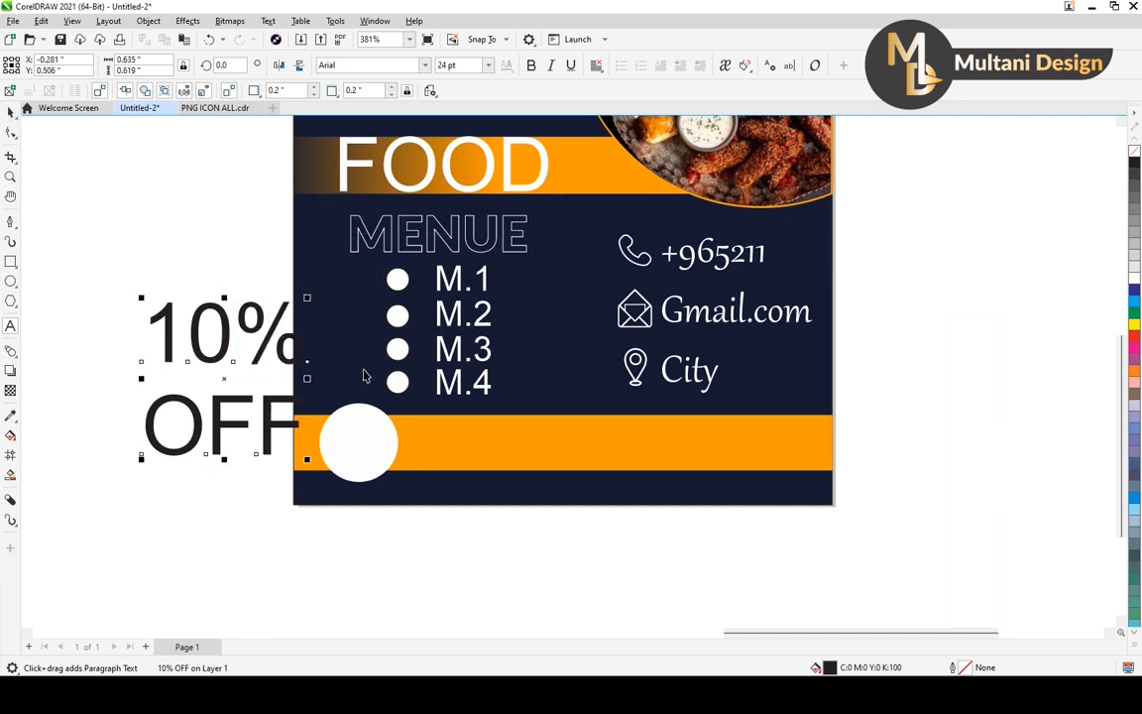
# Scale the 10% OFF text down to about 8.27 pt and place it inside the white circle.
pyautogui.hotkey('ctrl', 'space')
pyautogui.moveTo(306, 297); pyautogui.dragTo(273, 333)
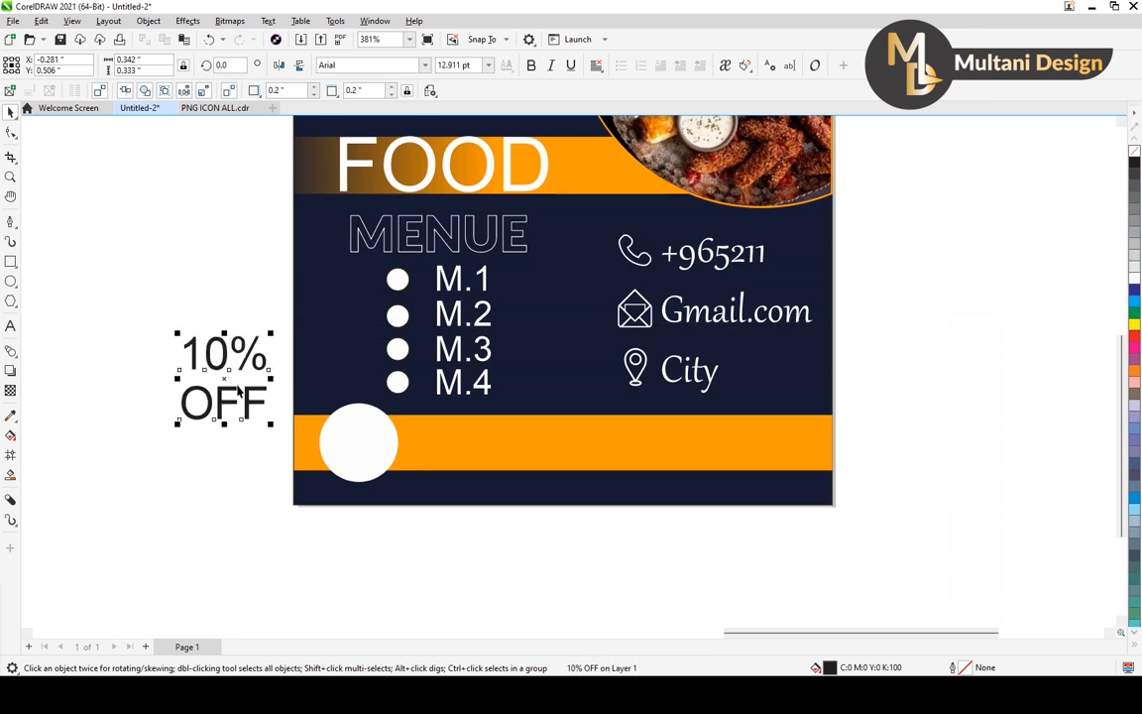
pyautogui.moveTo(238, 391); pyautogui.dragTo(367, 454)
pyautogui.scroll(2, 367, 454)
pyautogui.moveTo(439, 378); pyautogui.dragTo(409, 408)
pyautogui.moveTo(360, 458); pyautogui.dragTo(363, 446)
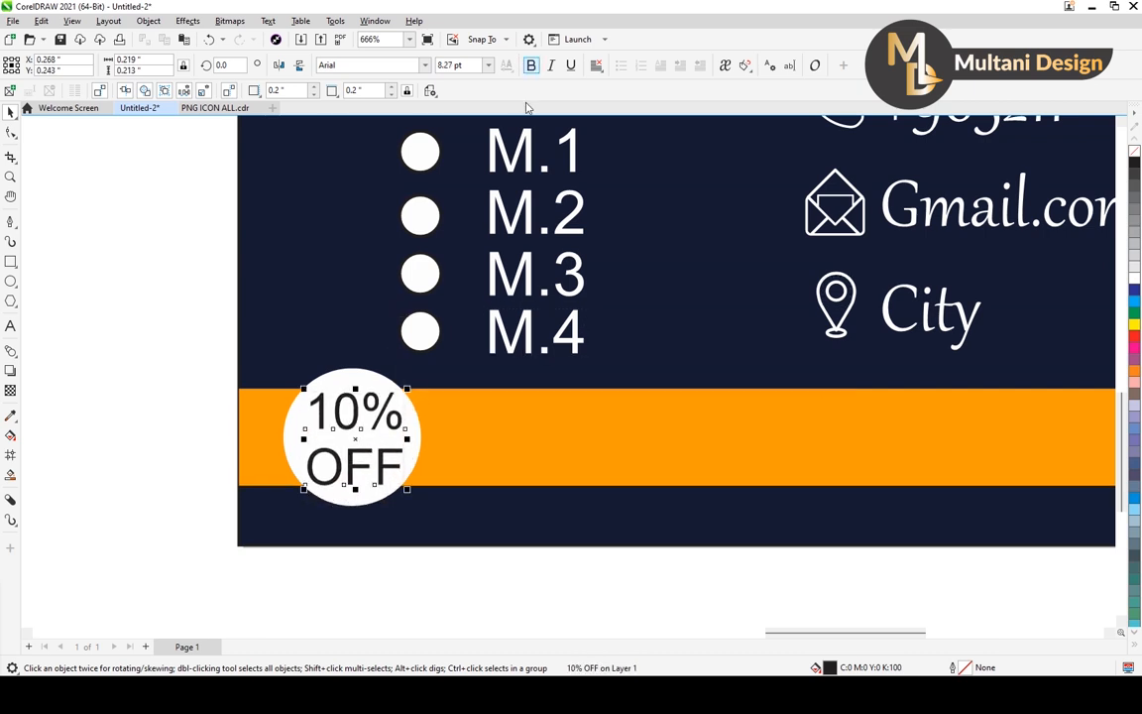
# Make the 10% OFF text bold and centre it on the white circle.
pyautogui.click(530, 65)
pyautogui.keyDown('shift'); pyautogui.click(418, 430); pyautogui.keyUp('shift')
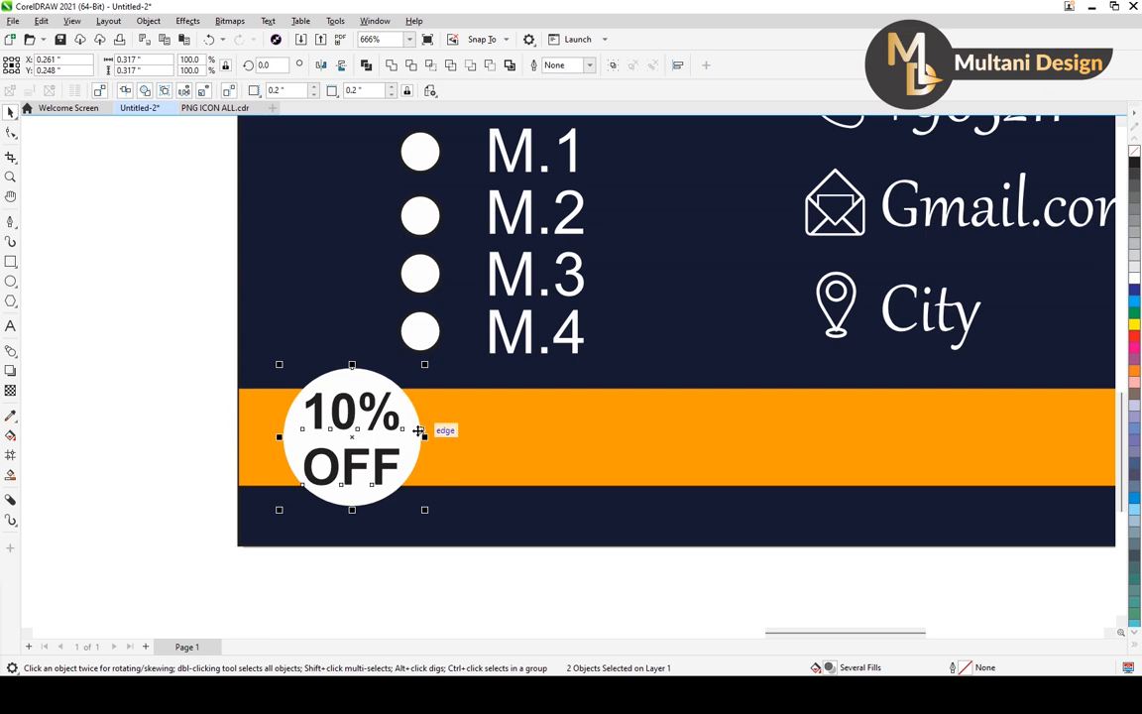
pyautogui.scroll(-3, 159, 391)
pyautogui.moveTo(394, 406); pyautogui.dragTo(474, 423)
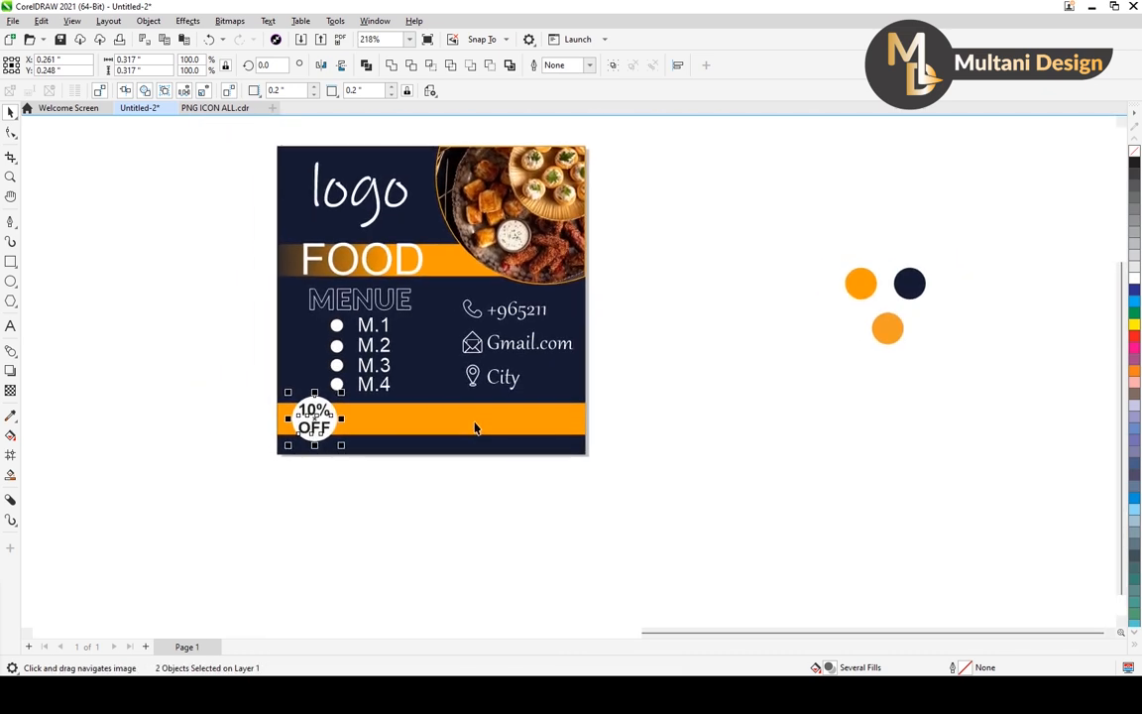
pyautogui.click(467, 488)
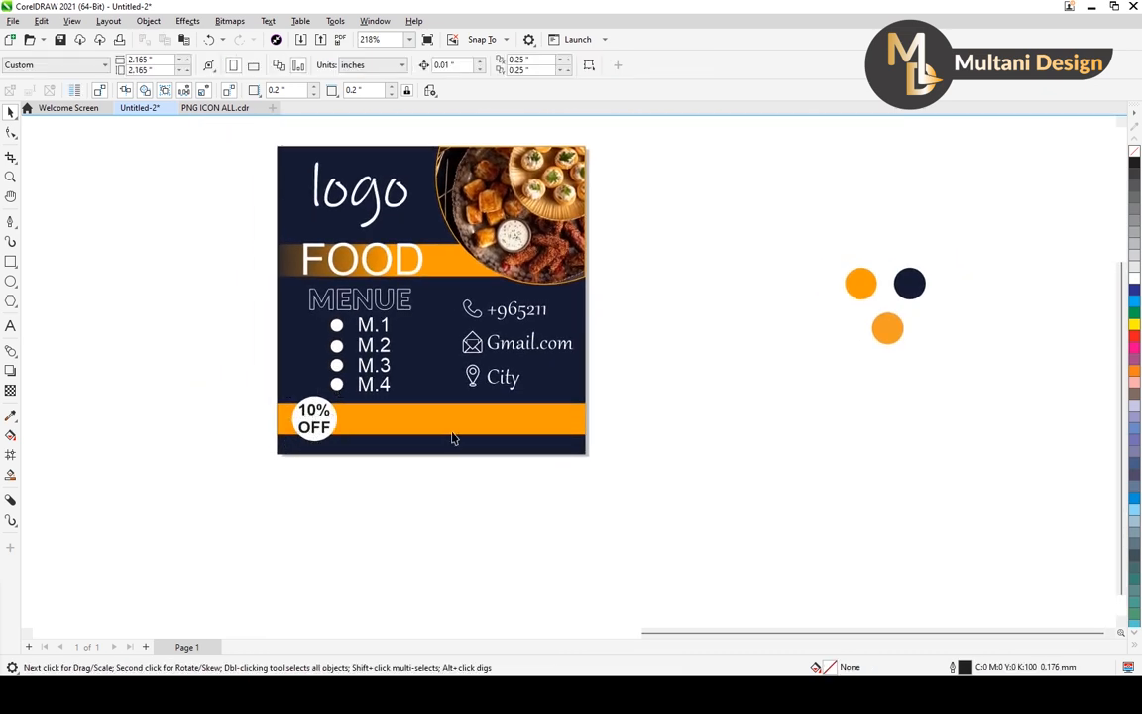
# Stretch the lower orange bar upward to a height of about 0.23 inches.
pyautogui.click(438, 414)
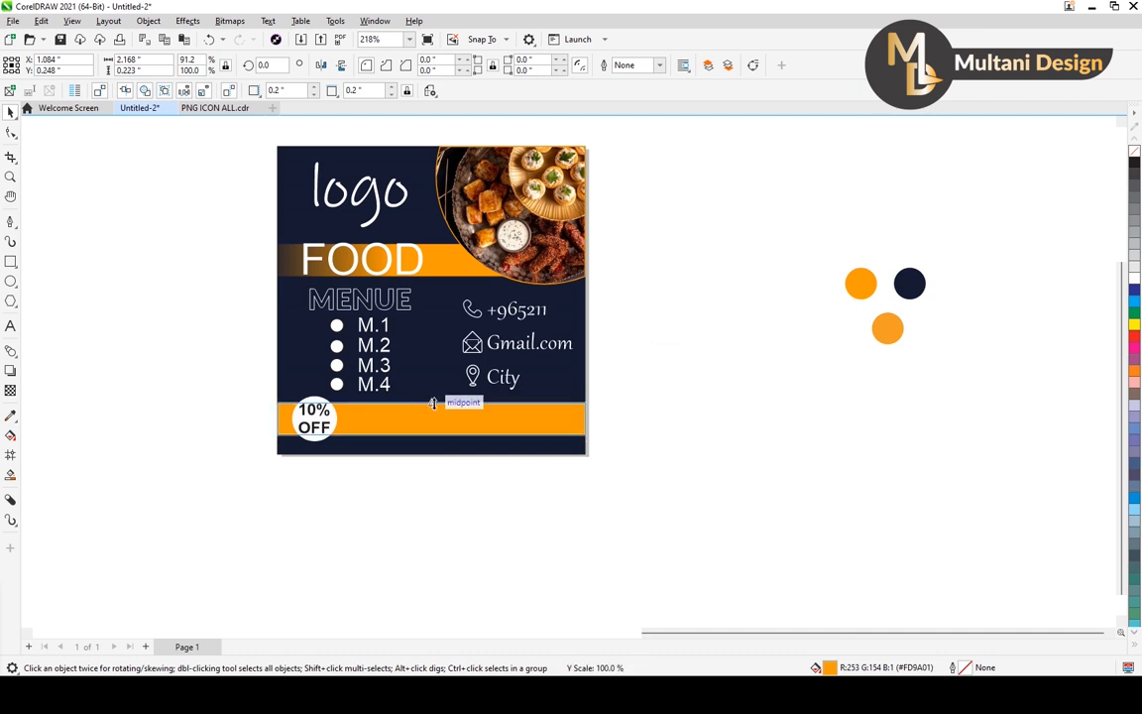
pyautogui.moveTo(432, 402); pyautogui.dragTo(432, 393)
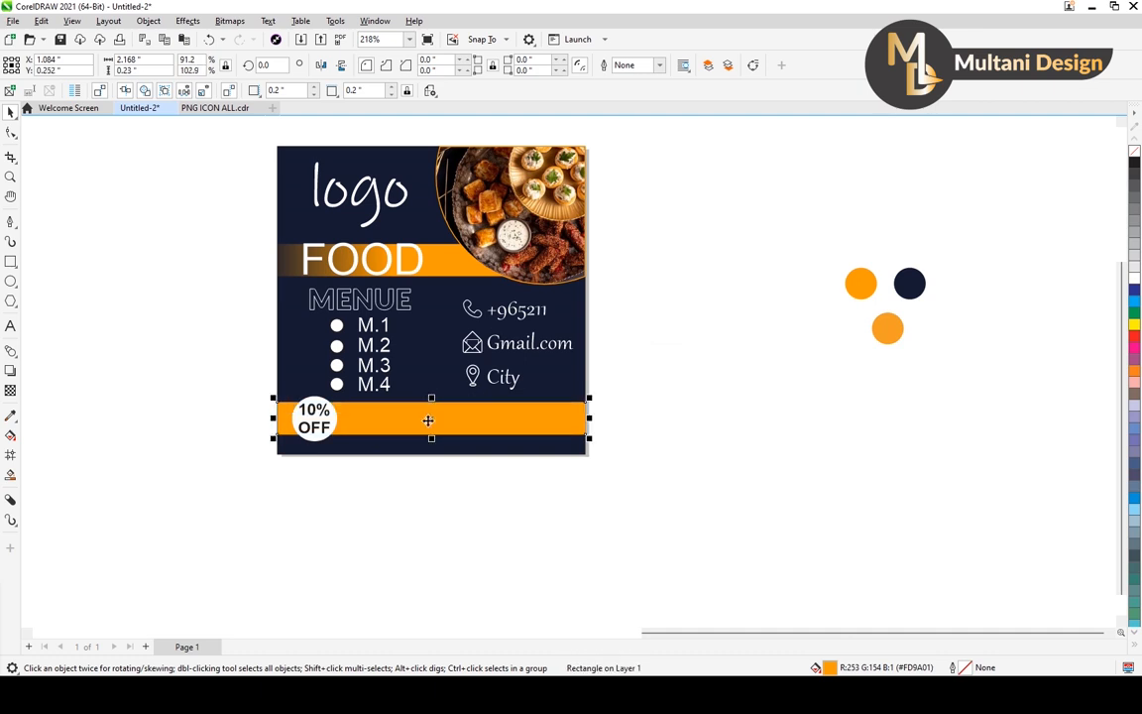
pyautogui.click(439, 504)
pyautogui.scroll(-2, 614, 448)
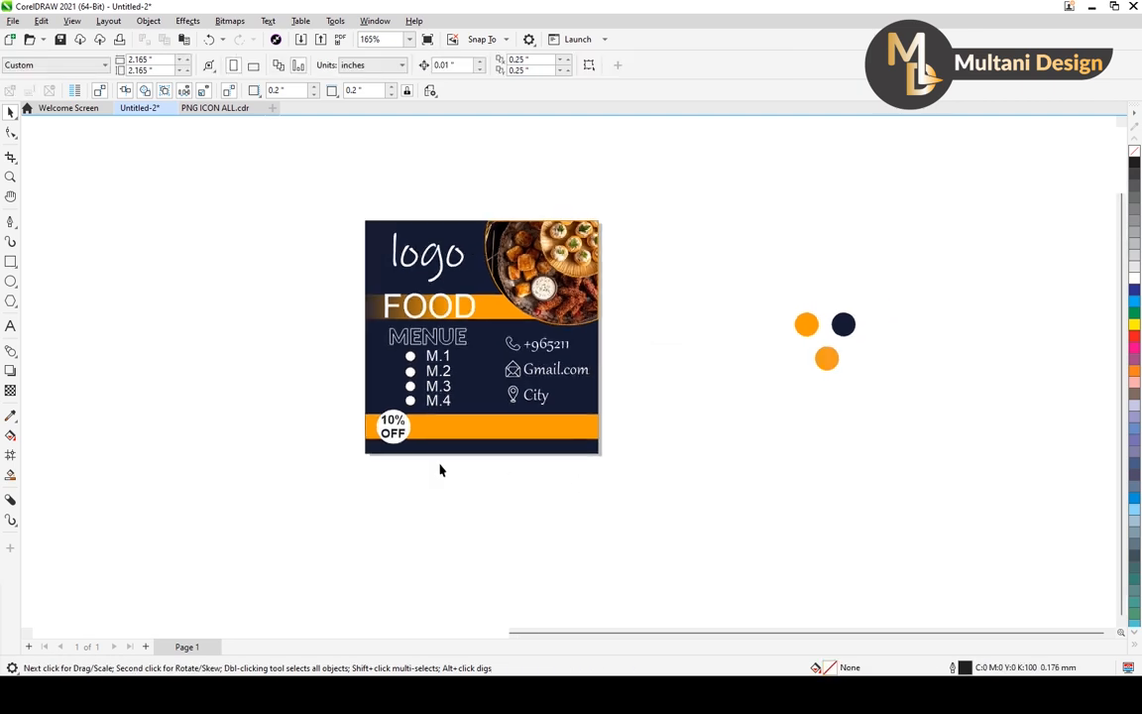
pyautogui.scroll(2, 439, 468)
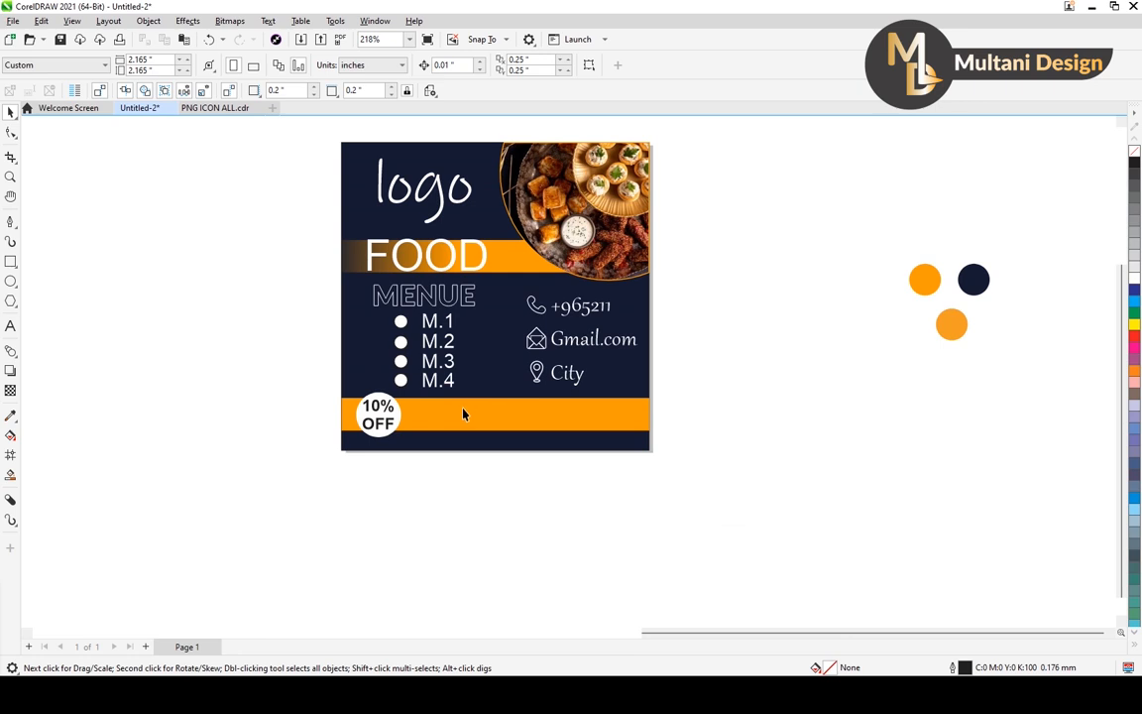
# Add two-line text "BEST" and "FOOD" over the lower orange bar, with a leading space before BEST to centre it.
pyautogui.click(10, 327)
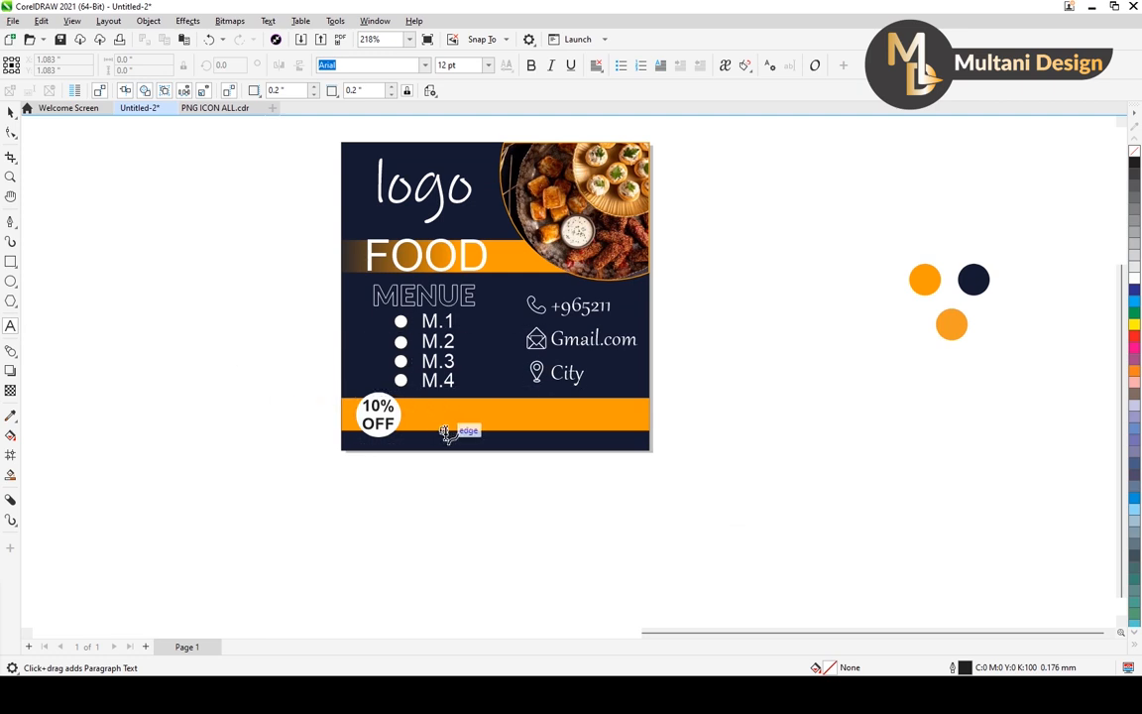
pyautogui.click(481, 419)
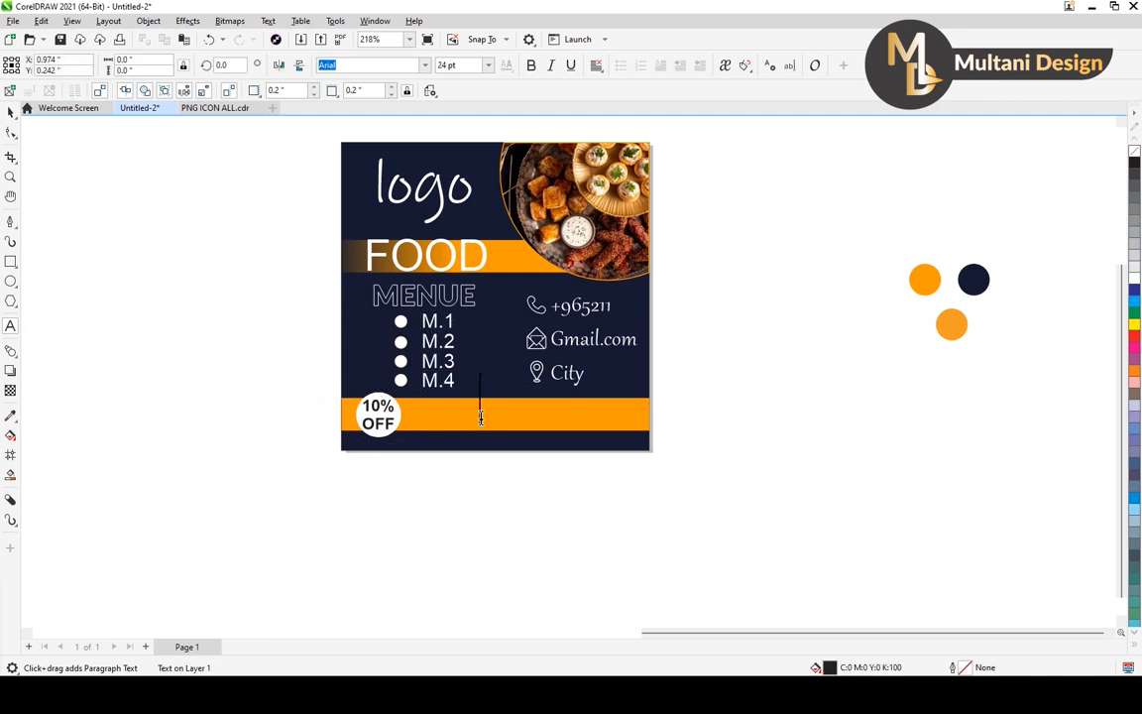
pyautogui.write('BEST')
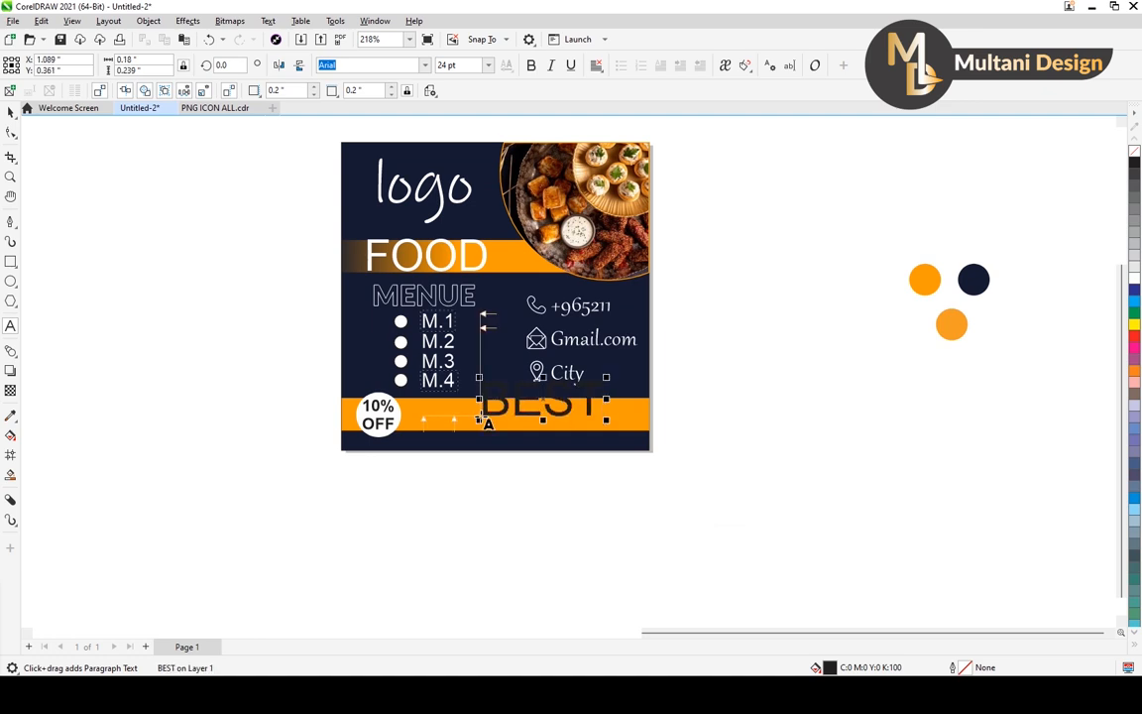
pyautogui.press('Return')
pyautogui.write('F')
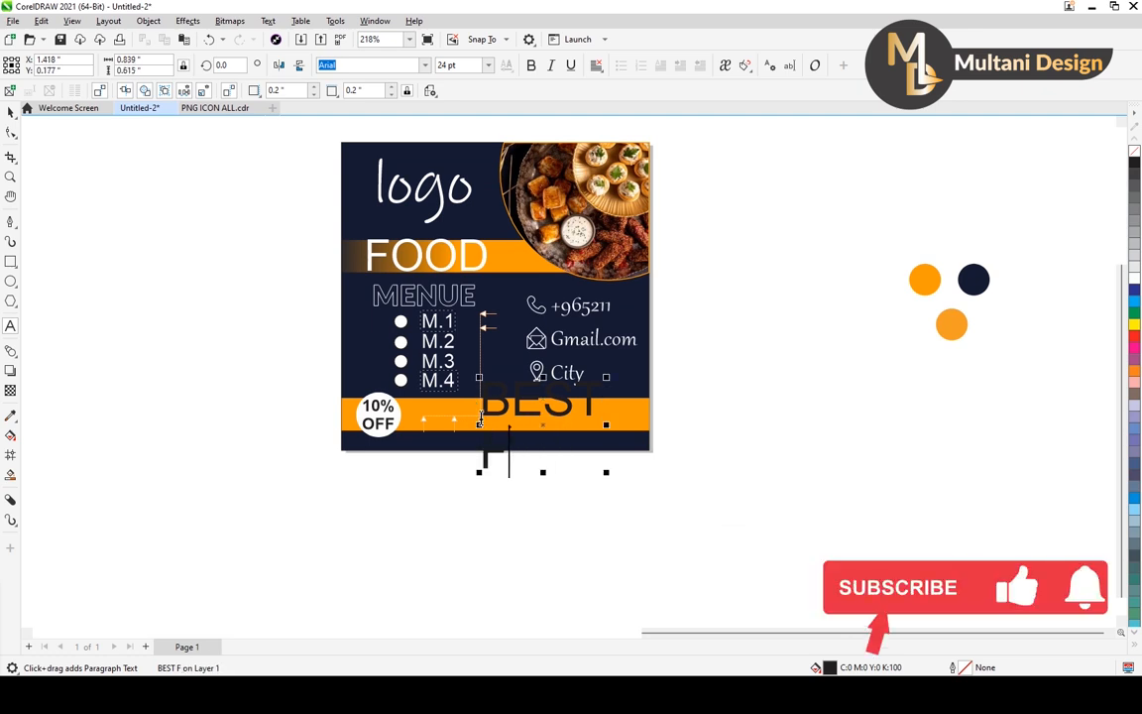
pyautogui.write('OOD')
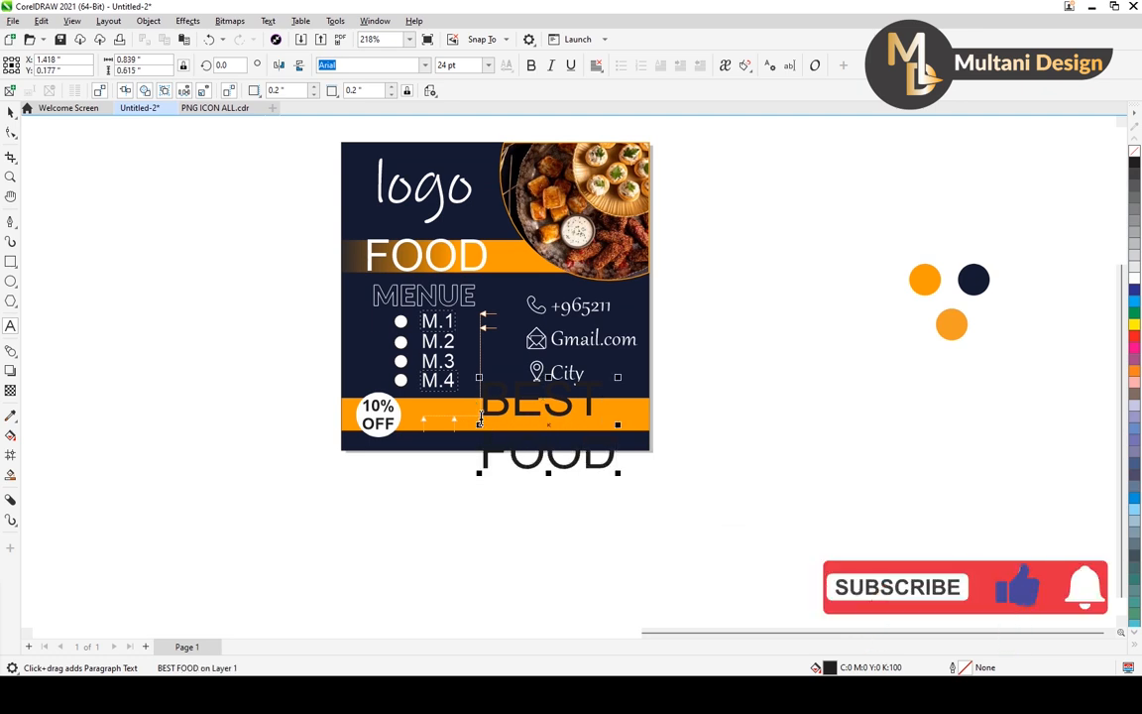
pyautogui.click(484, 398)
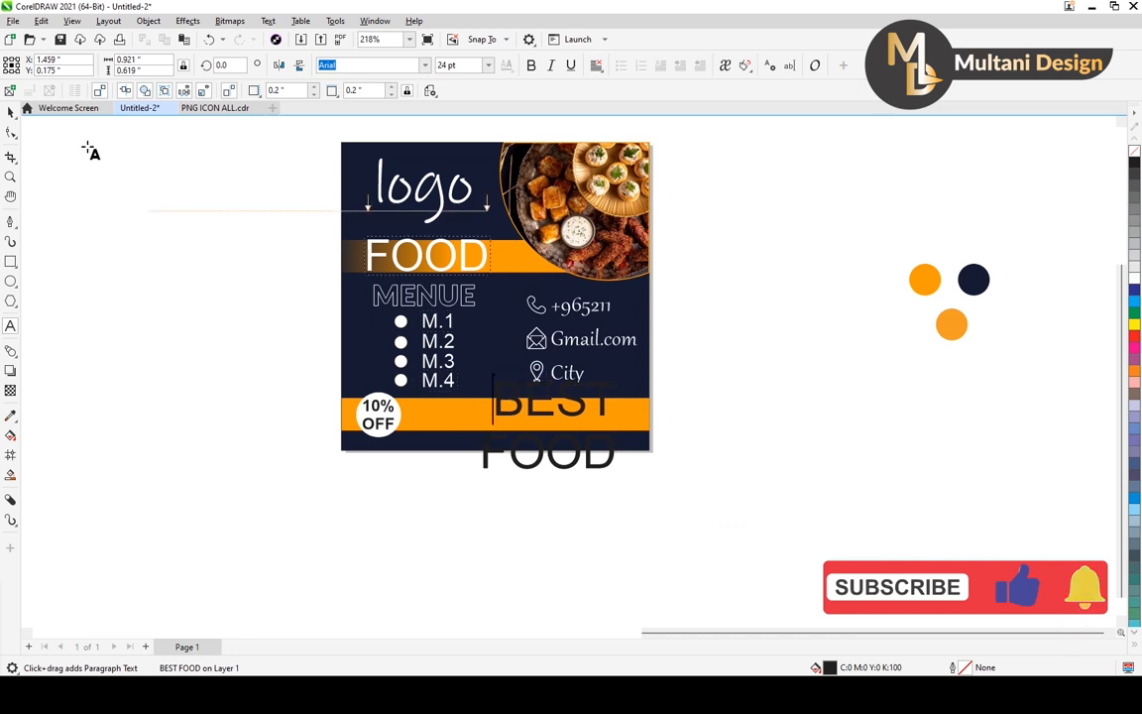
# Scale the BEST FOOD text down to about 13.37 pt and position it over the middle of the lower orange bar.
pyautogui.click(12, 114)
pyautogui.moveTo(620, 377); pyautogui.dragTo(520, 414)
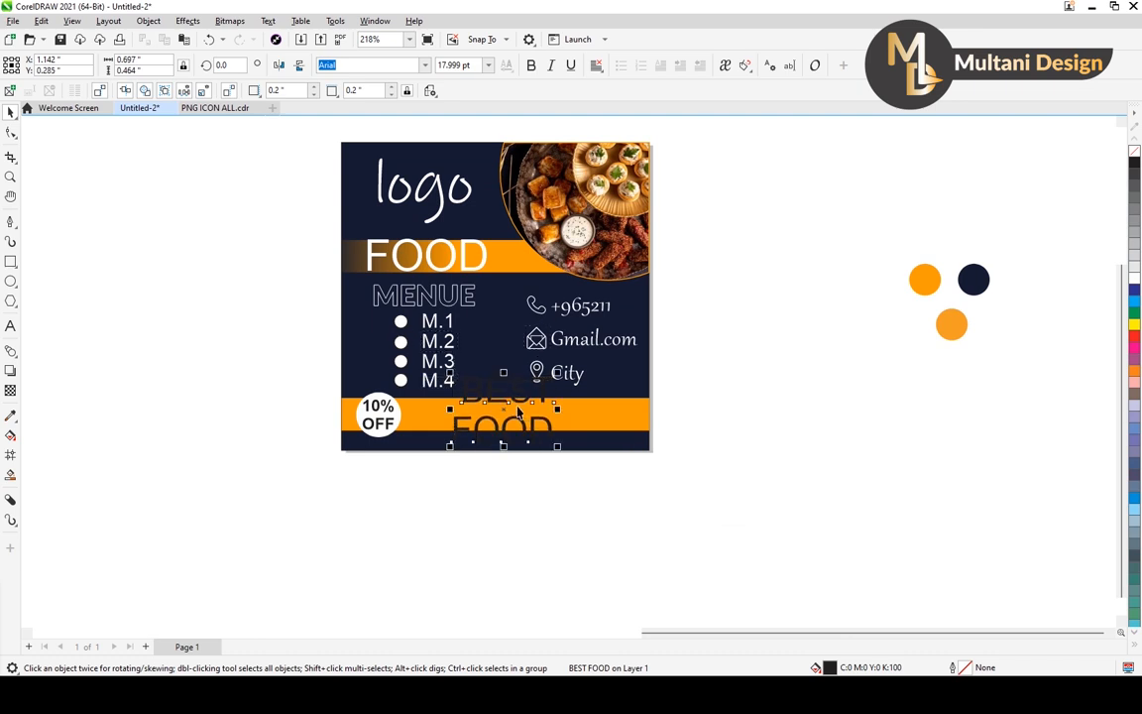
pyautogui.scroll(3, 515, 410)
pyautogui.moveTo(593, 342); pyautogui.dragTo(561, 363)
pyautogui.moveTo(515, 400)
pyautogui.mouseDown()
pyautogui.moveTo(517, 388)
pyautogui.moveTo(539, 384)
pyautogui.moveTo(508, 394)
pyautogui.mouseUp()
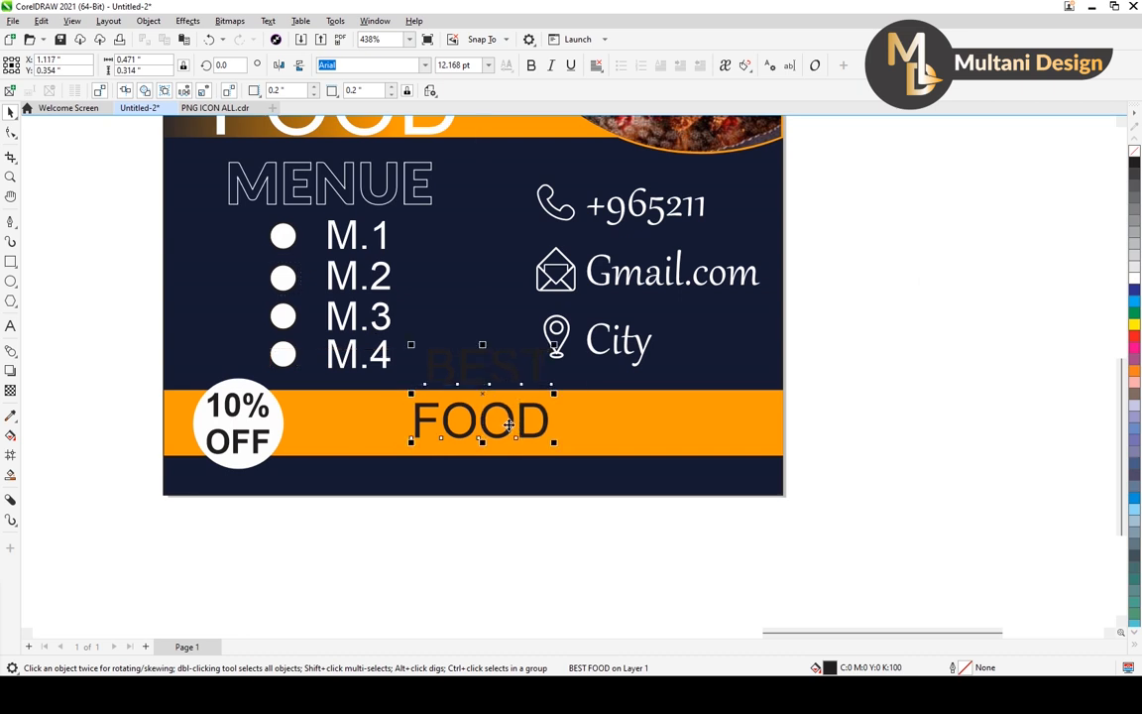
pyautogui.moveTo(555, 344)
pyautogui.mouseDown()
pyautogui.moveTo(566, 331)
pyautogui.moveTo(561, 338)
pyautogui.mouseUp()
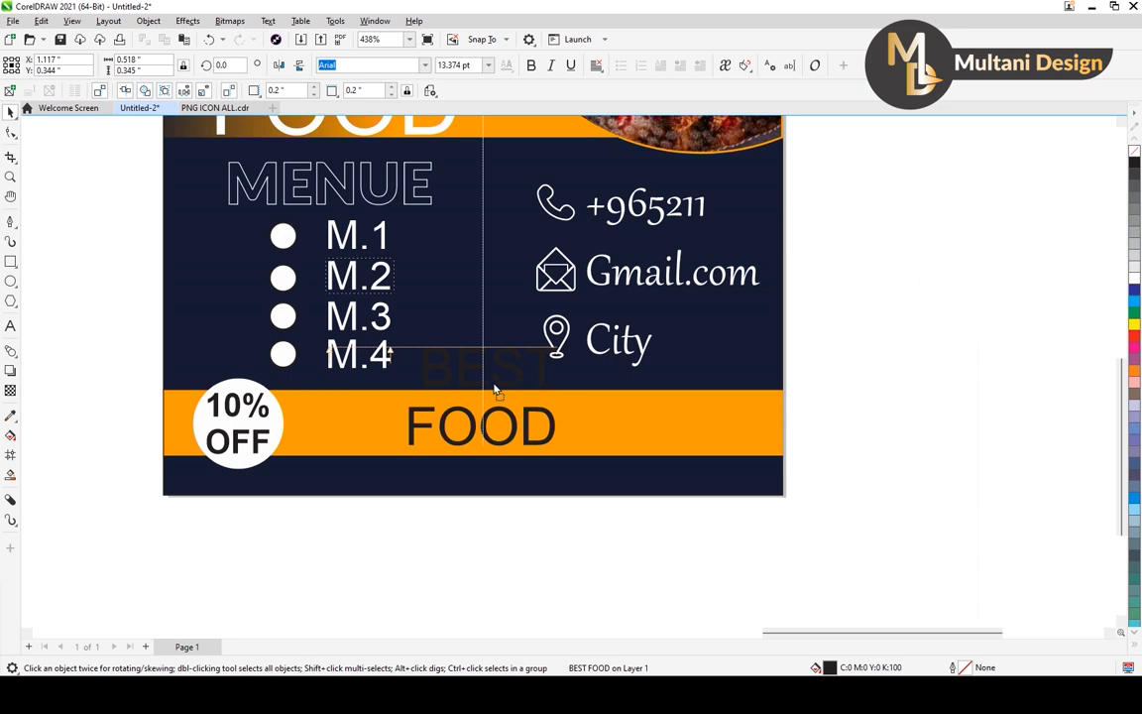
# Move the BEST FOOD text onto the empty area beside the page and delete its FOOD line.
pyautogui.scroll(-2, 441, 370)
pyautogui.moveTo(450, 374); pyautogui.dragTo(782, 399)
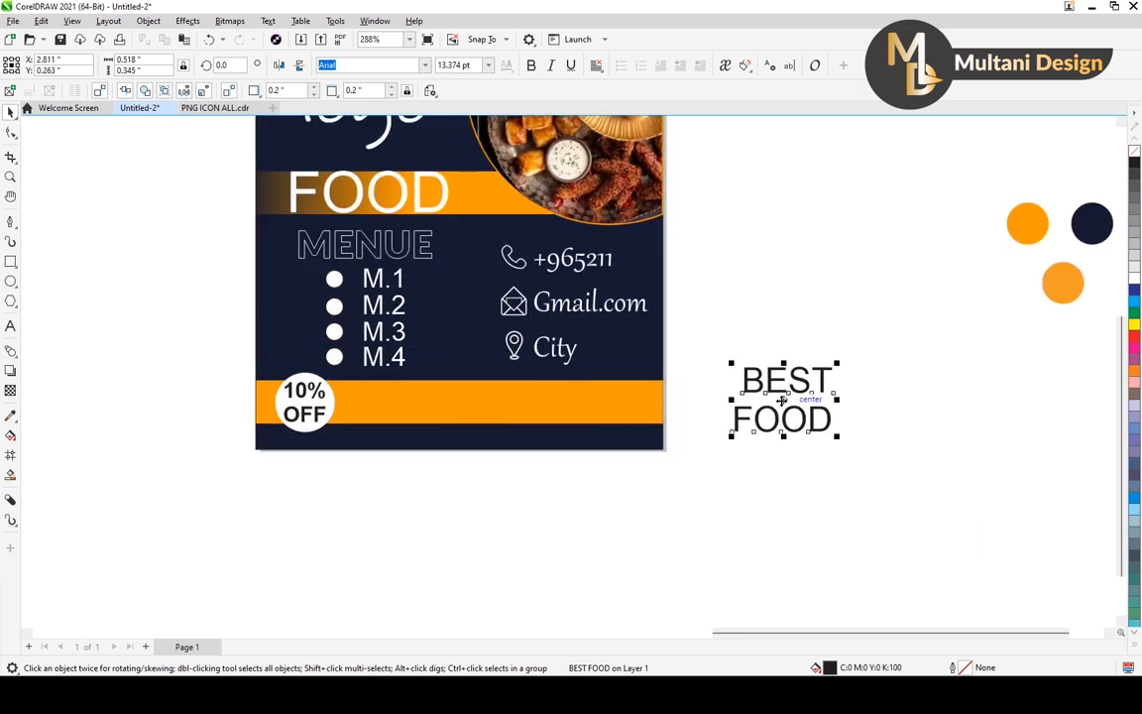
pyautogui.click(10, 325)
pyautogui.moveTo(735, 421); pyautogui.dragTo(937, 428)
pyautogui.press('Delete')
pyautogui.click(10, 111)
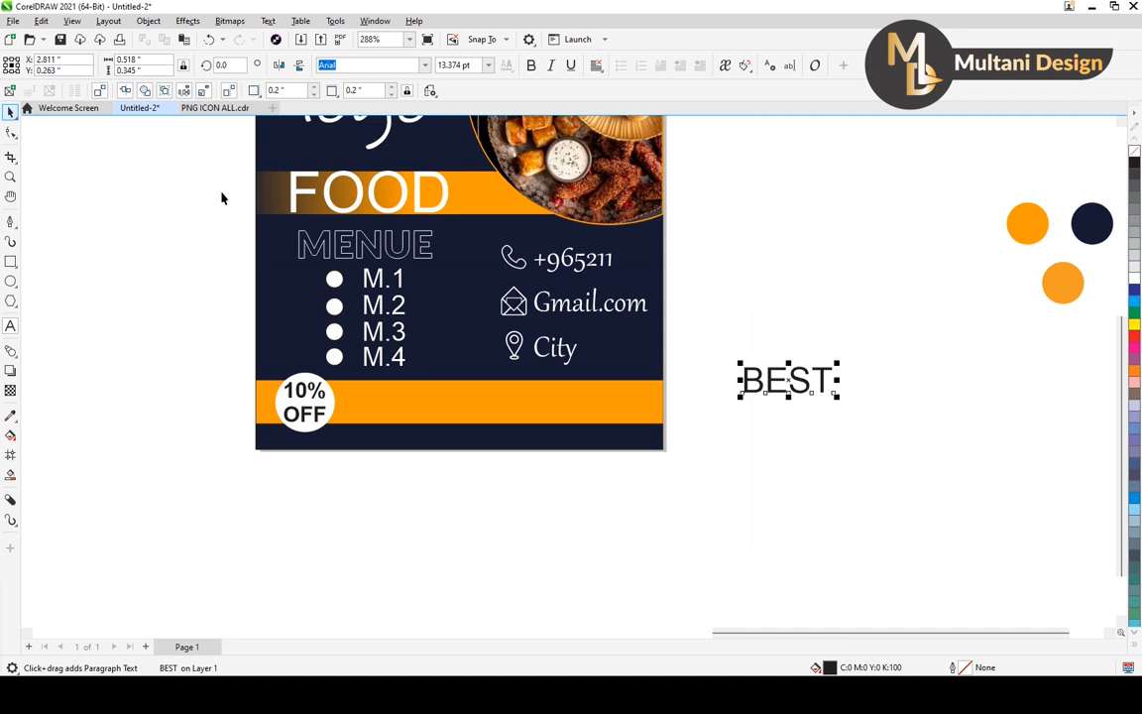
# Duplicate the BEST text directly beneath itself and change the copy's wording to FOOD.
pyautogui.moveTo(794, 383); pyautogui.dragTo(793, 421)
pyautogui.rightClick(793, 421)
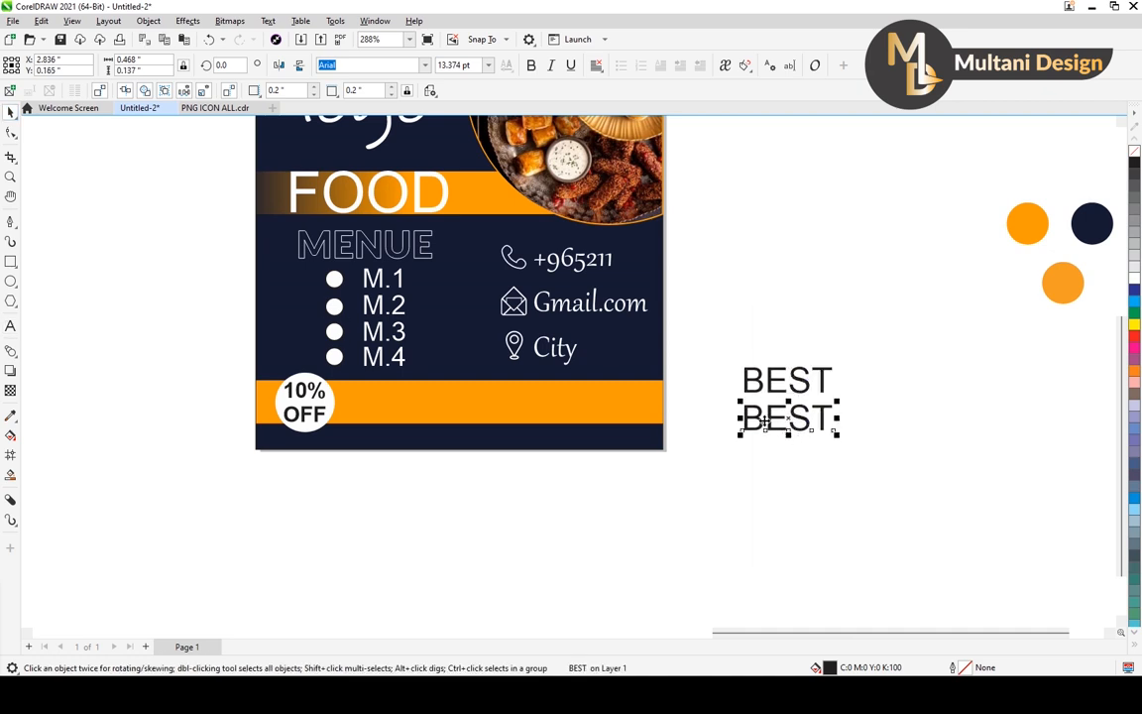
pyautogui.doubleClick(786, 419)
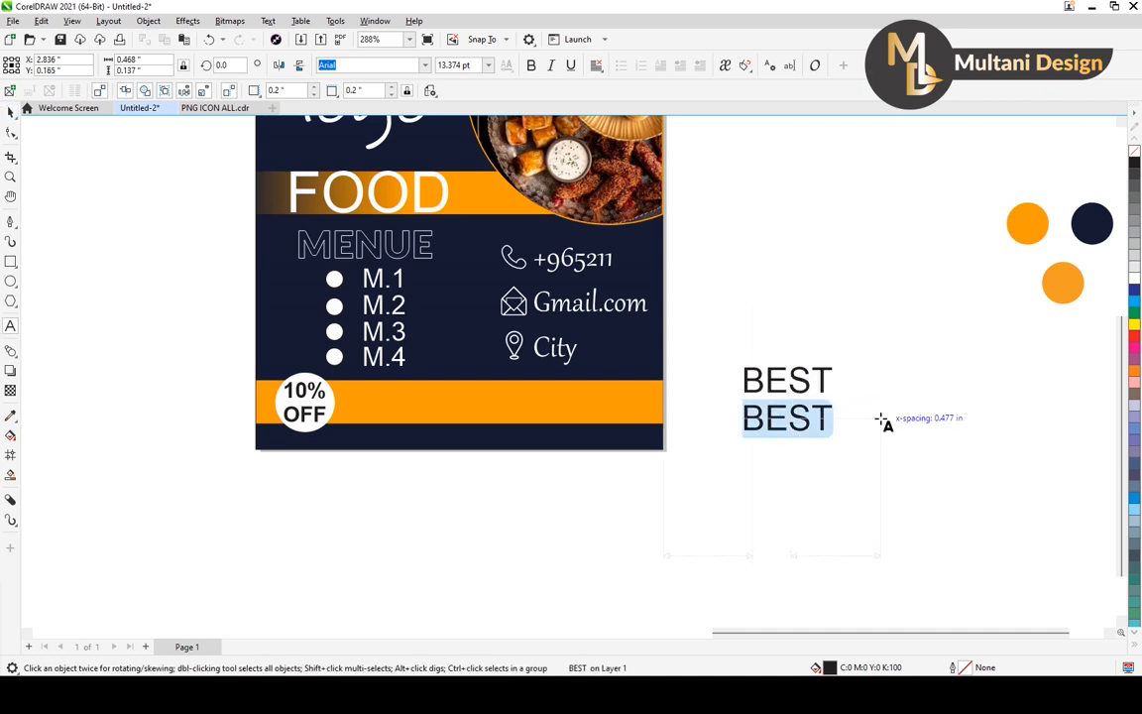
pyautogui.write('fo')
pyautogui.press('BackSpace')
pyautogui.press('BackSpace')
pyautogui.write('Fo')
pyautogui.press('BackSpace')
pyautogui.write('OO')
pyautogui.press('Escape')
pyautogui.write('D')
pyautogui.press('Escape')
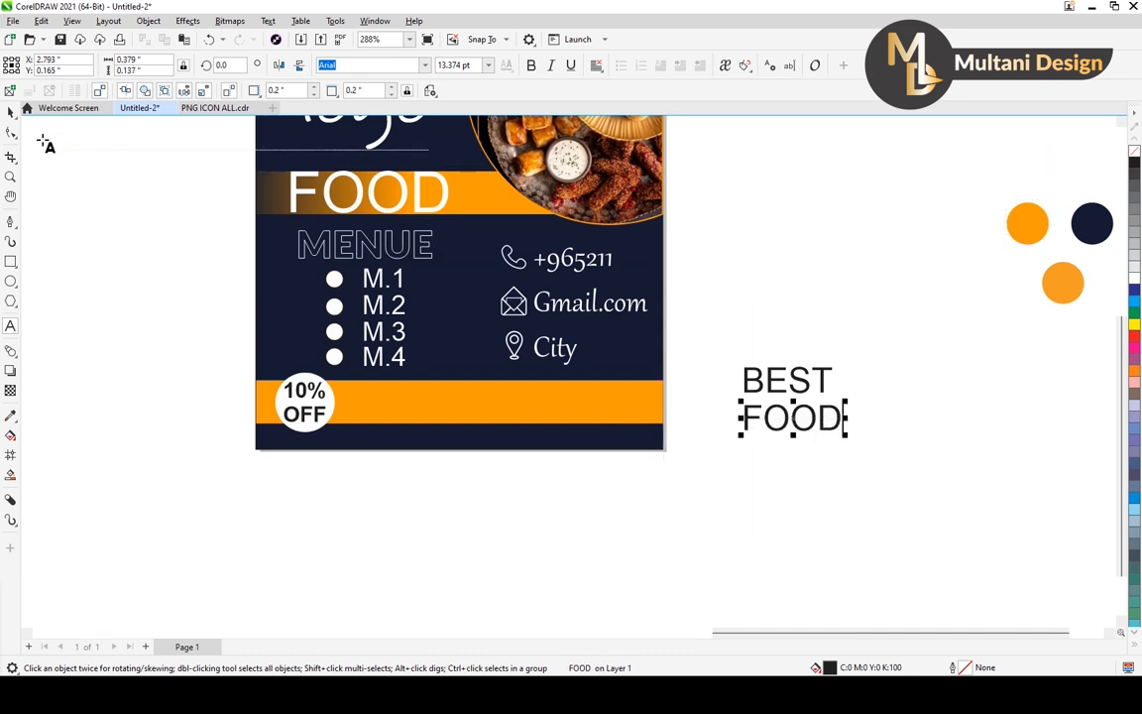
pyautogui.click(10, 112)
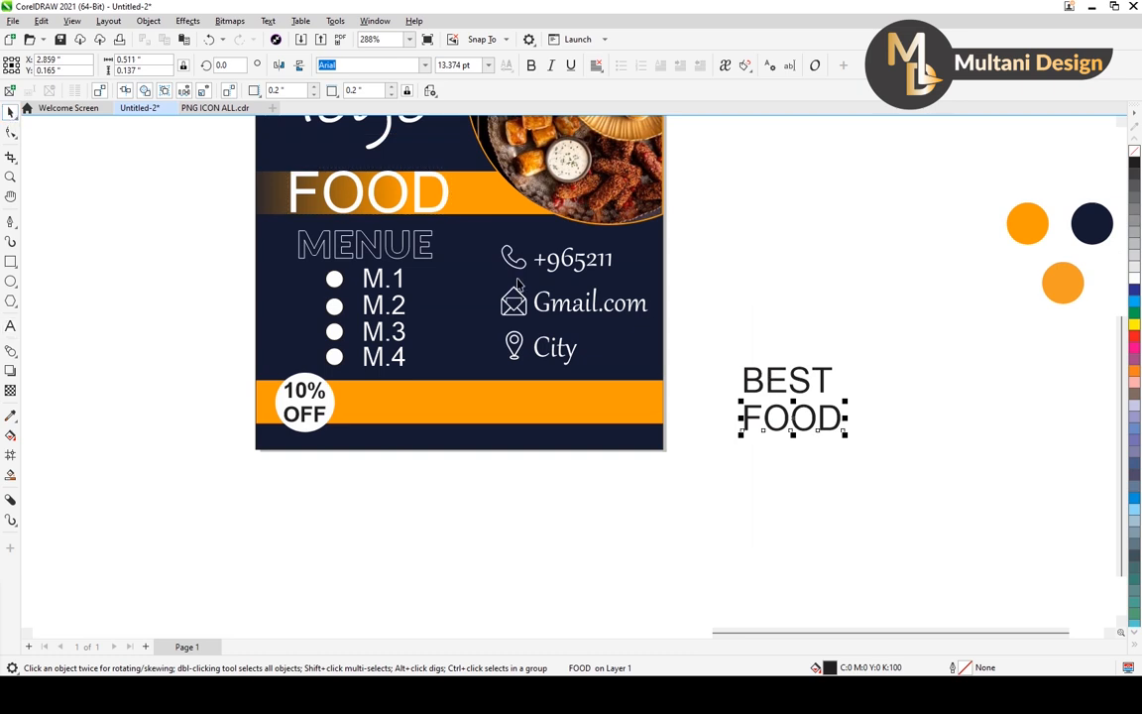
# Nudge the three contact icons and their texts about 0.06 inches right, close to the page edge.
pyautogui.scroll(2, 516, 284)
pyautogui.moveTo(736, 256); pyautogui.dragTo(472, 430)
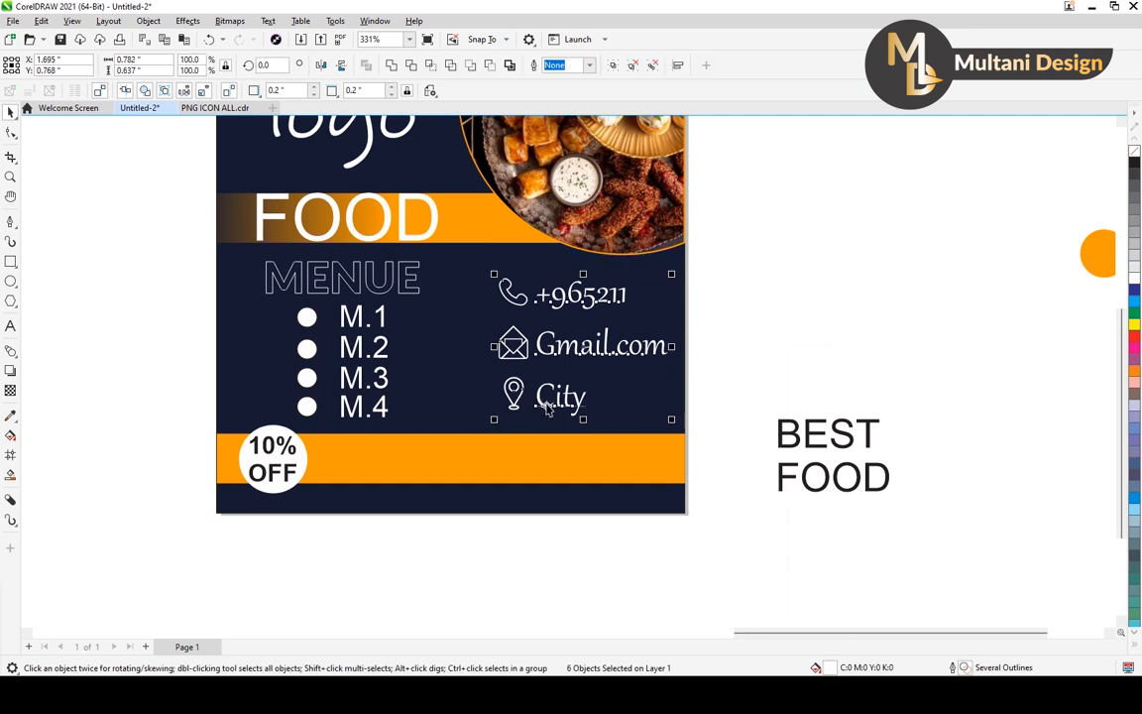
pyautogui.press('Right')
pyautogui.press('Right')
pyautogui.press('Right')
pyautogui.press('Right')
pyautogui.press('Right')
pyautogui.press('Right')
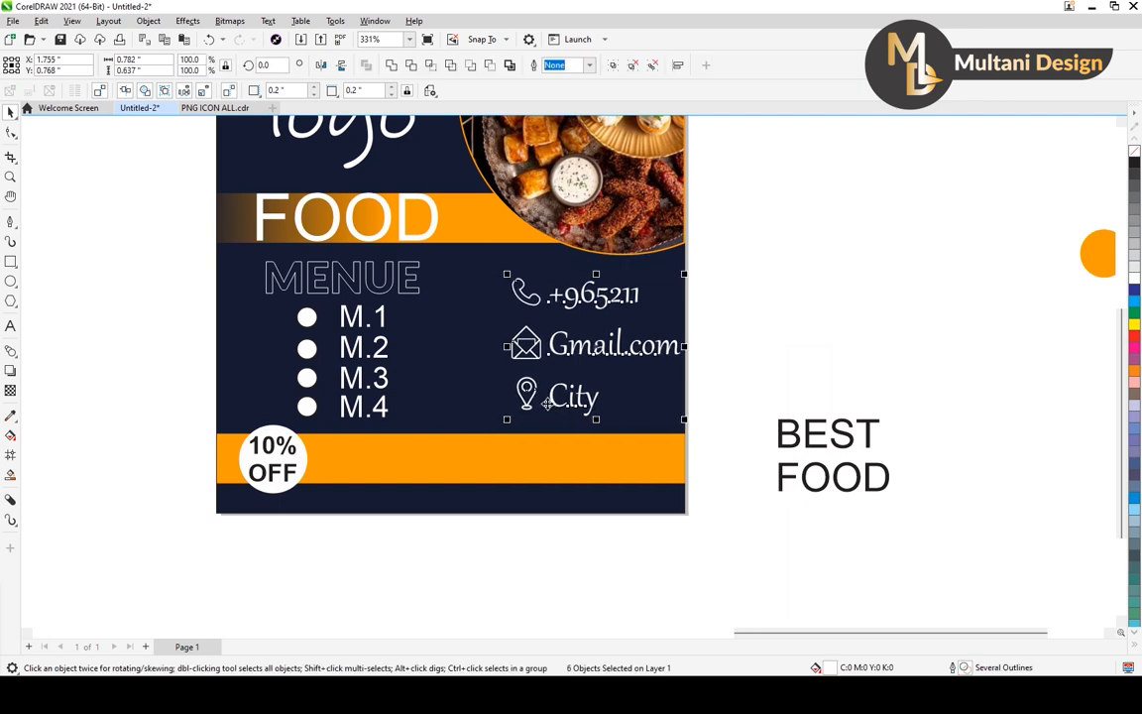
pyautogui.click(757, 337)
# Nudge the MENUE heading and its bulleted list left to about X 0.452 inches and up to about Y 0.822 inches.
pyautogui.moveTo(164, 255); pyautogui.dragTo(476, 432)
pyautogui.press('Left')
pyautogui.press('Left')
pyautogui.press('Left')
pyautogui.press('Left')
pyautogui.press('Left')
pyautogui.press('Left')
pyautogui.press('Left')
pyautogui.press('Left')
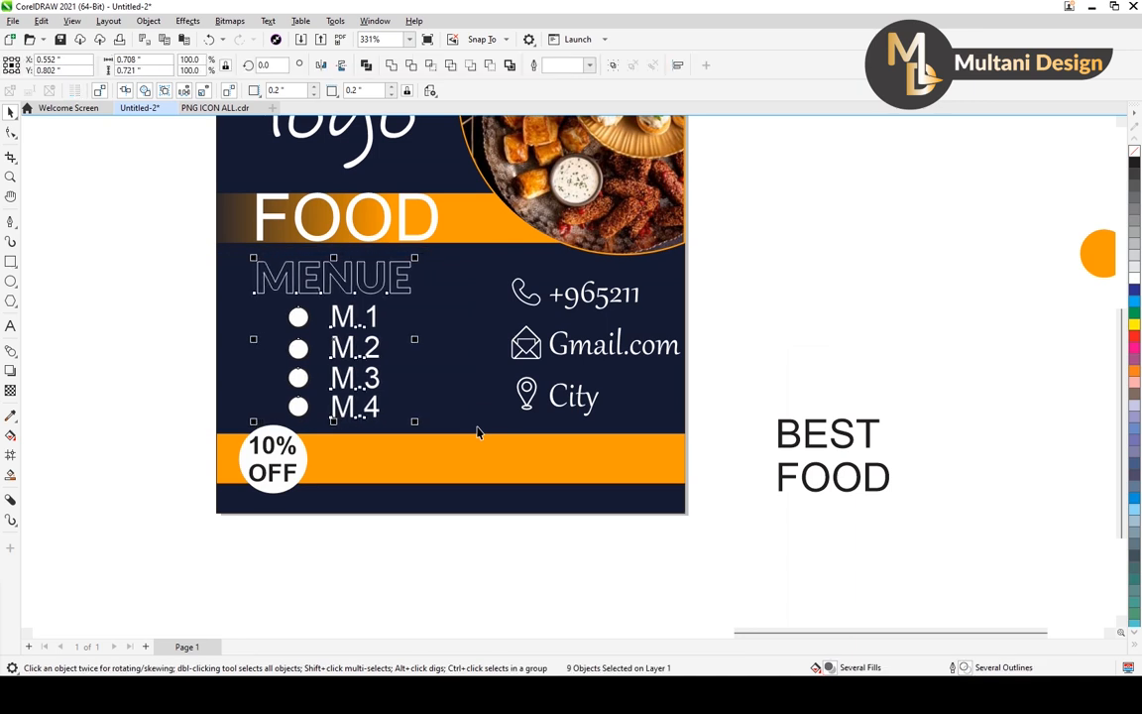
pyautogui.press('Left')
pyautogui.press('Left')
pyautogui.press('Left')
pyautogui.press('Left')
pyautogui.press('Left')
pyautogui.press('Left')
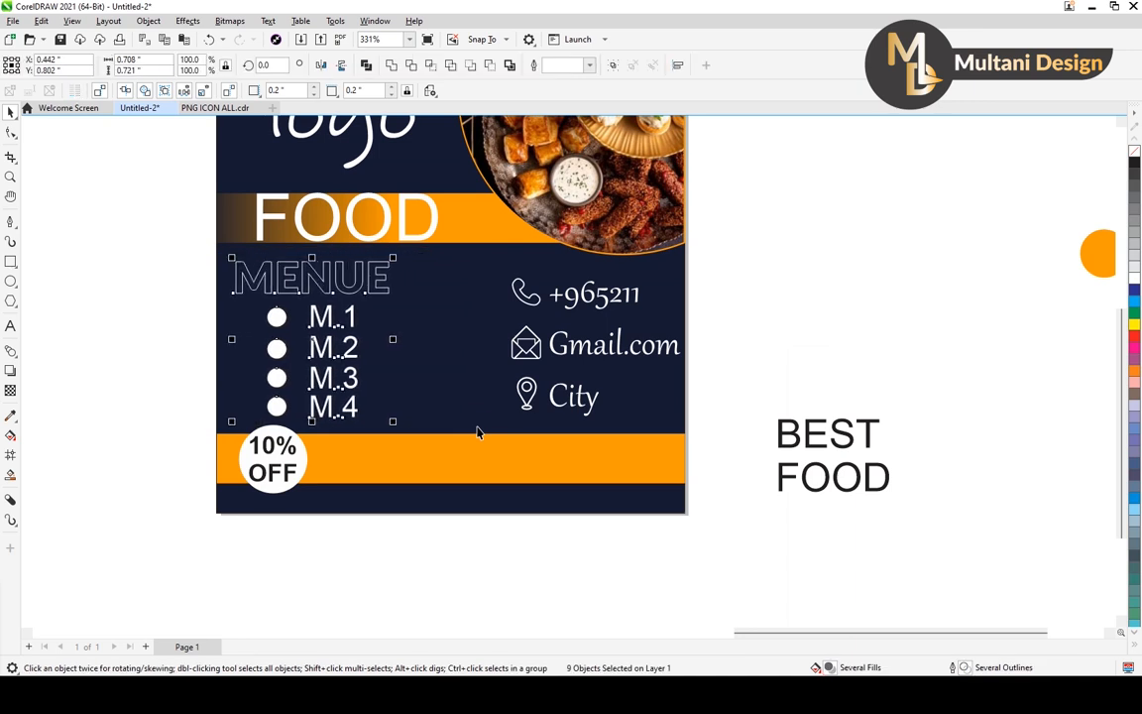
pyautogui.press('Right')
pyautogui.press('Up')
pyautogui.press('Up')
pyautogui.scroll(-4, 480, 408)
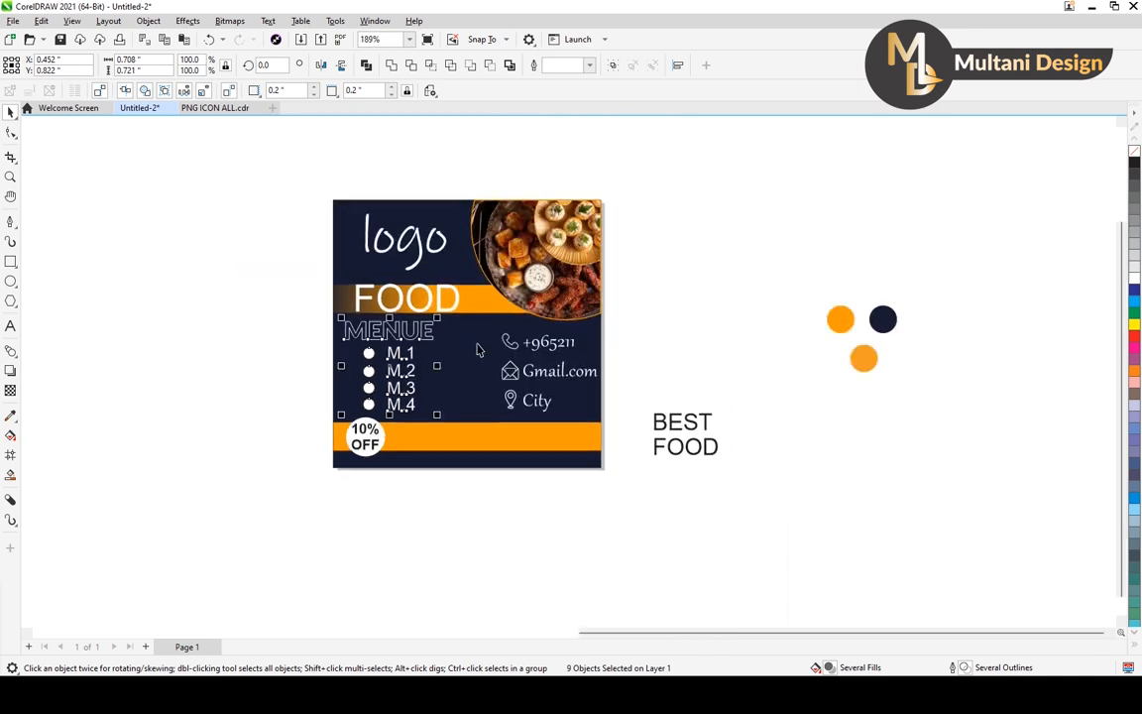
pyautogui.scroll(5, 475, 332)
pyautogui.scroll(-3, 415, 229)
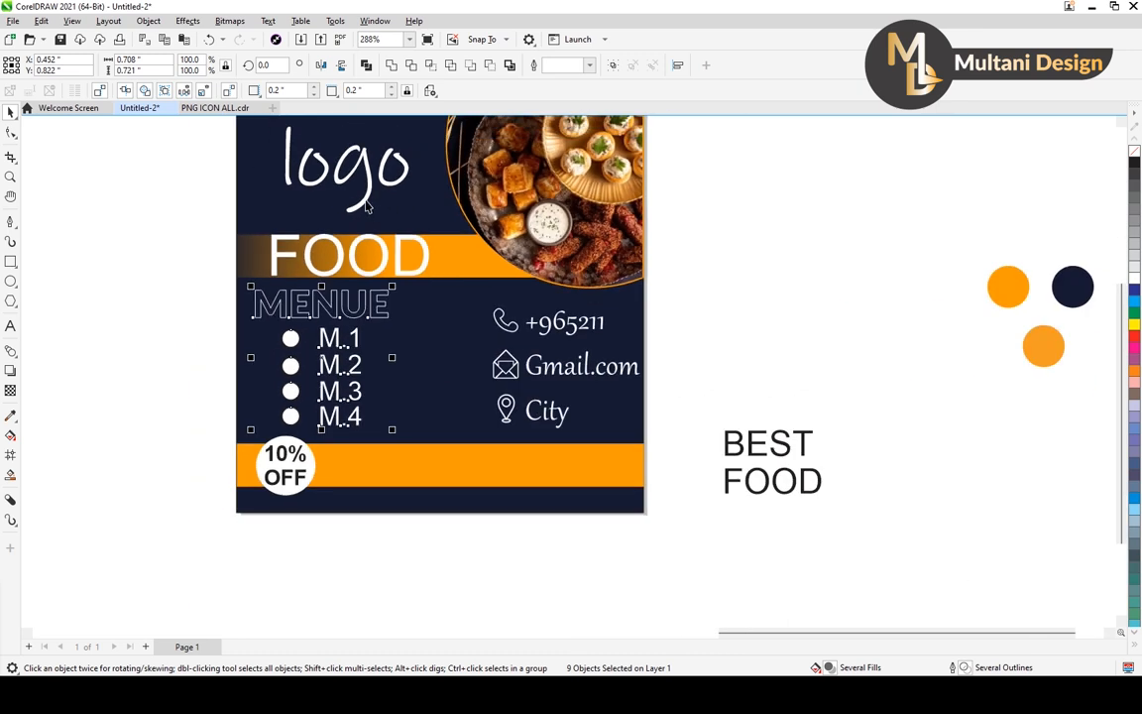
pyautogui.scroll(-1, 389, 265)
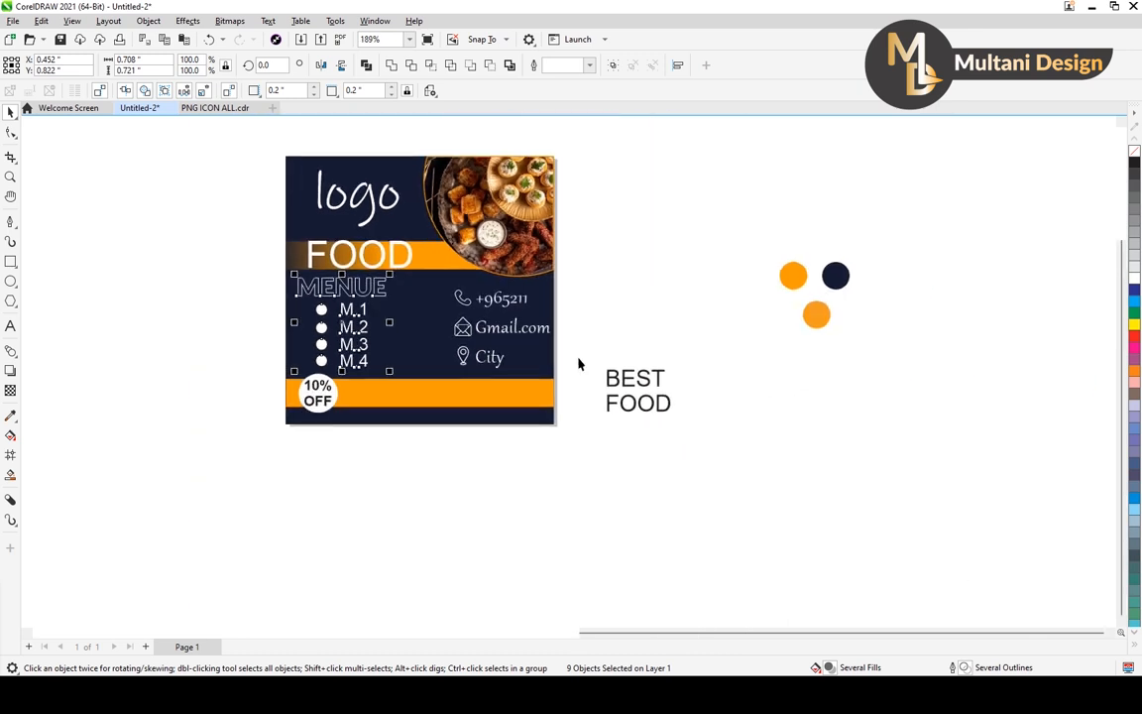
# Move the BEST text onto the page, just above the middle of the lower orange bar.
pyautogui.click(635, 395)
pyautogui.click(642, 383)
pyautogui.moveTo(637, 378); pyautogui.dragTo(420, 369)
pyautogui.scroll(5, 422, 370)
pyautogui.scroll(-1, 420, 370)
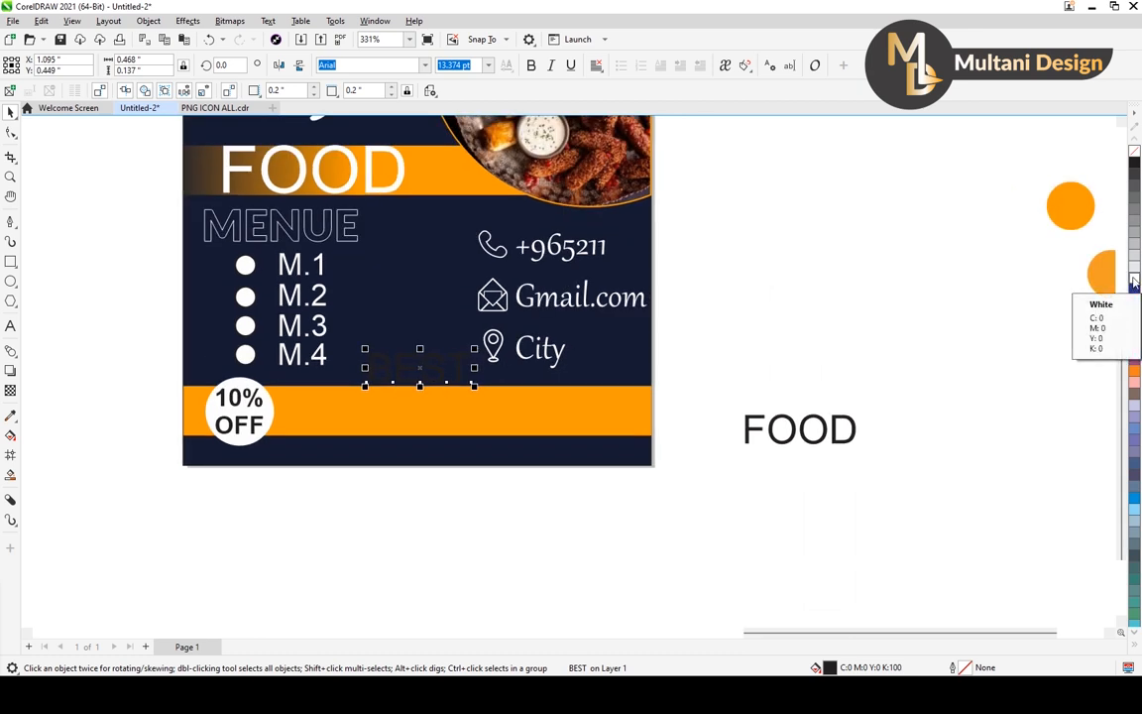
# Fill the BEST text with the orange sampled from the upper orange reference circle (#FD9A01).
pyautogui.click(10, 416)
pyautogui.click(1071, 205)
pyautogui.scroll(4, 461, 359)
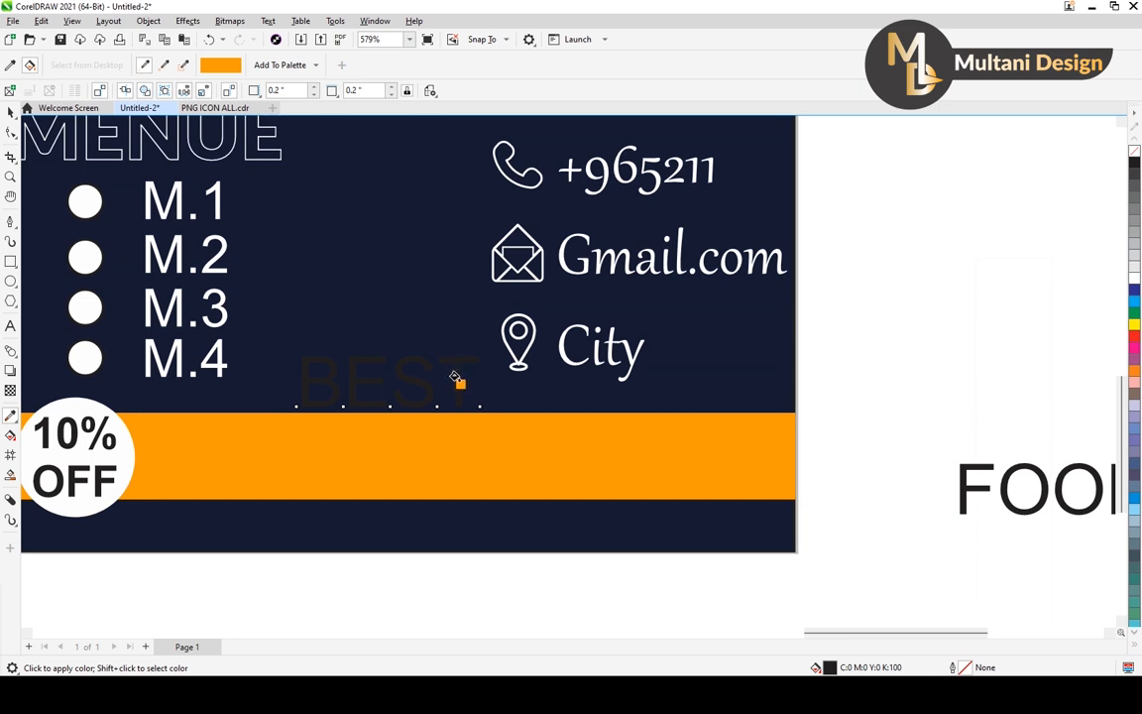
pyautogui.click(454, 376)
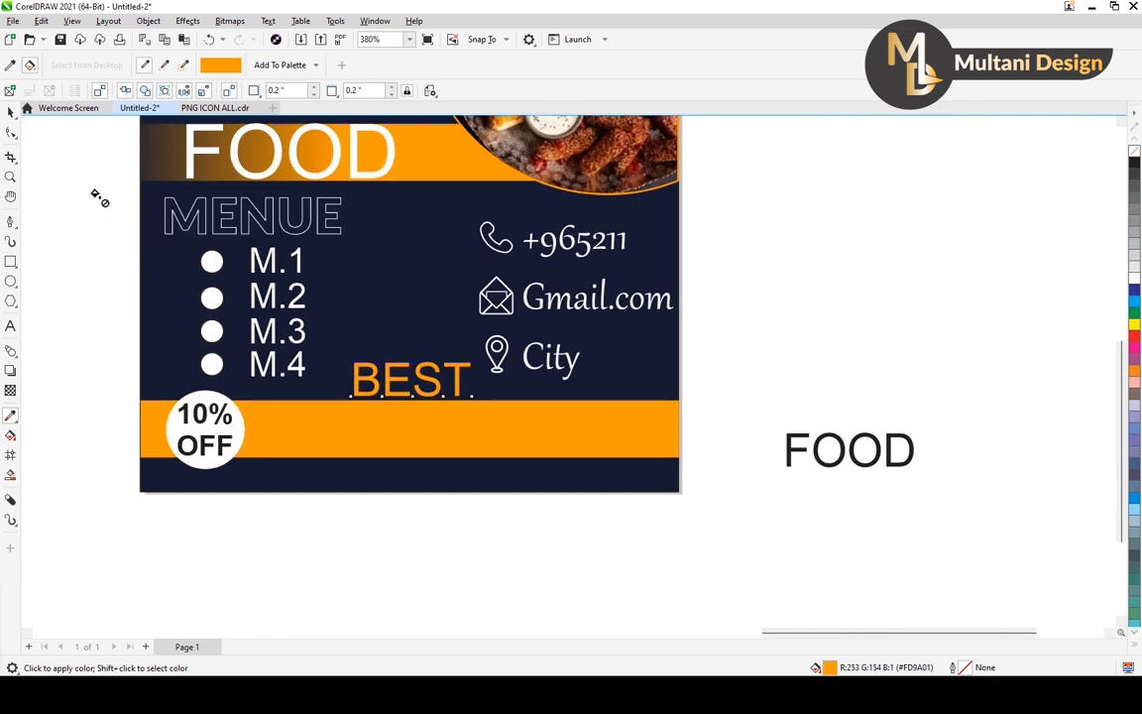
pyautogui.click(10, 111)
# Place the FOOD text on the lower orange bar under BEST and enlarge it to about 21.45 pt to fill the bar's height.
pyautogui.scroll(-1, 615, 380)
pyautogui.click(674, 375)
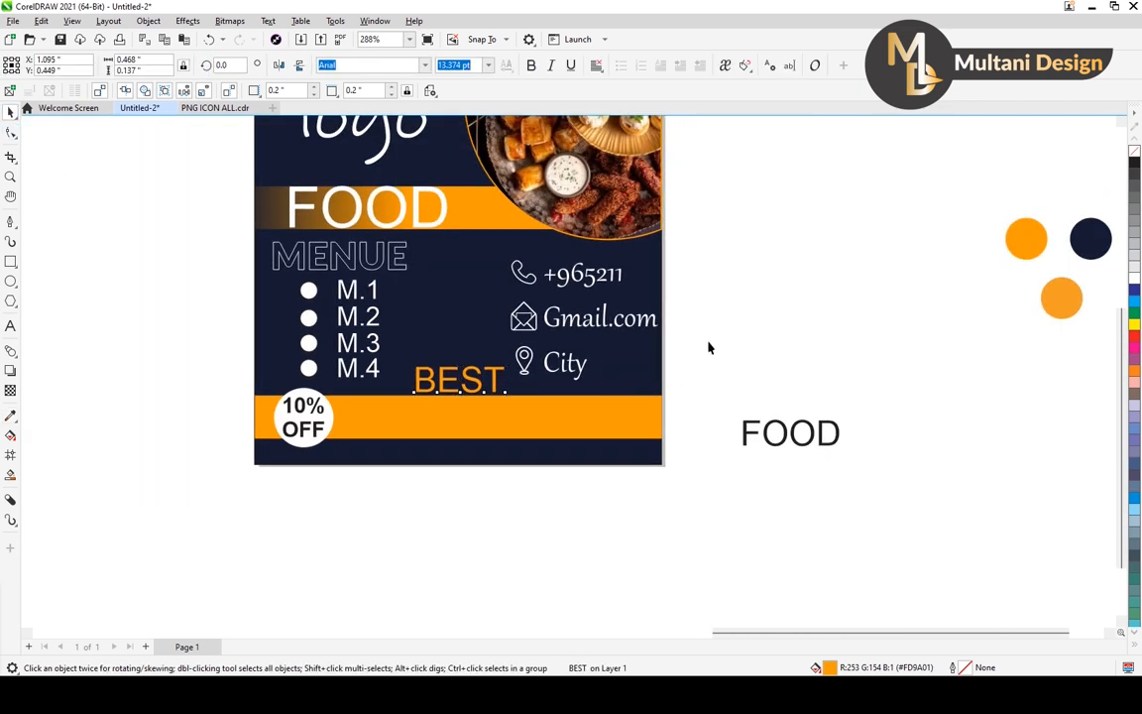
pyautogui.click(768, 441)
pyautogui.moveTo(790, 436); pyautogui.dragTo(457, 422)
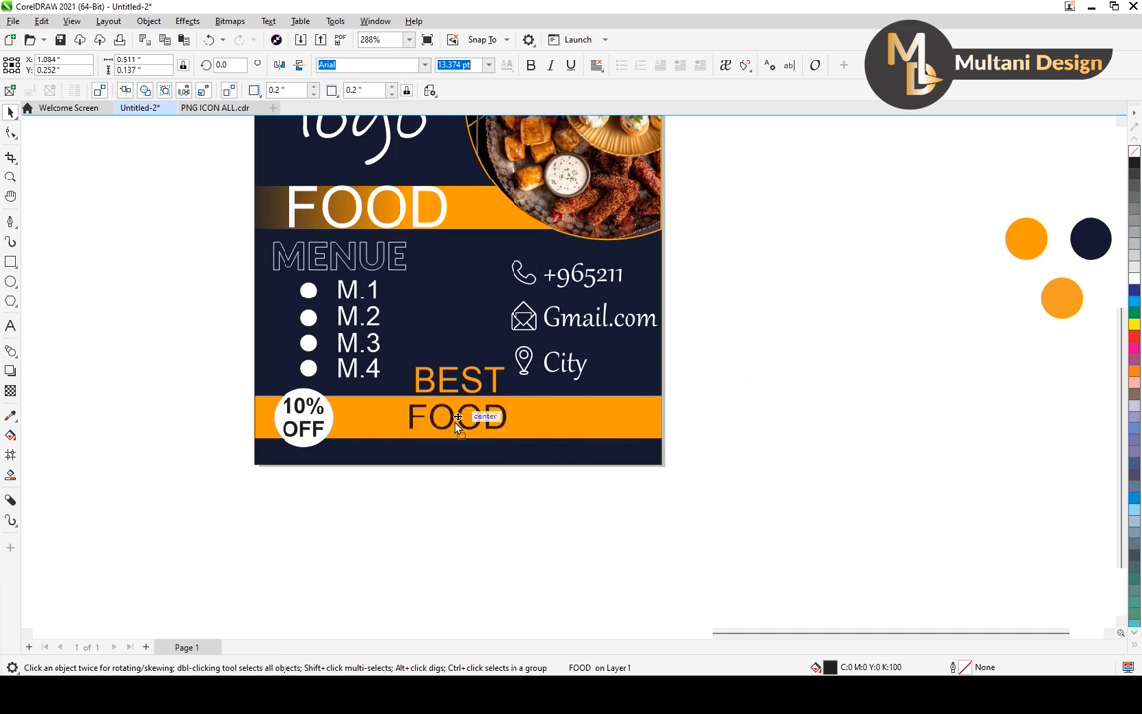
pyautogui.scroll(2, 457, 421)
pyautogui.moveTo(517, 394); pyautogui.dragTo(567, 385)
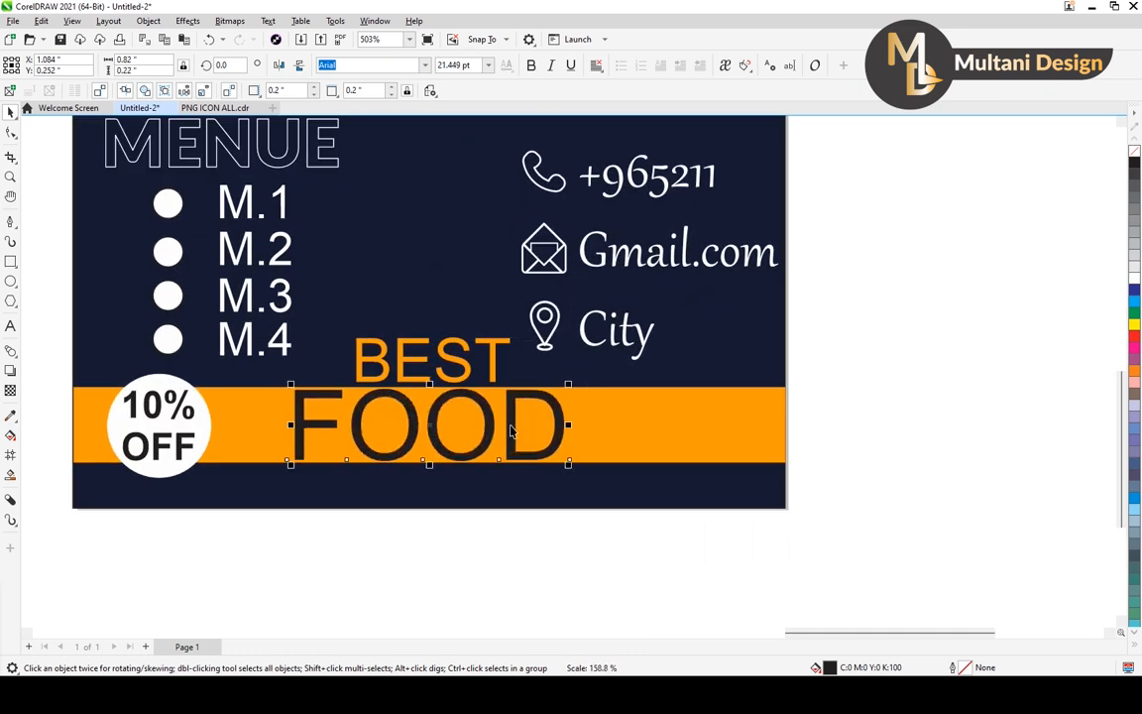
pyautogui.press('Right')
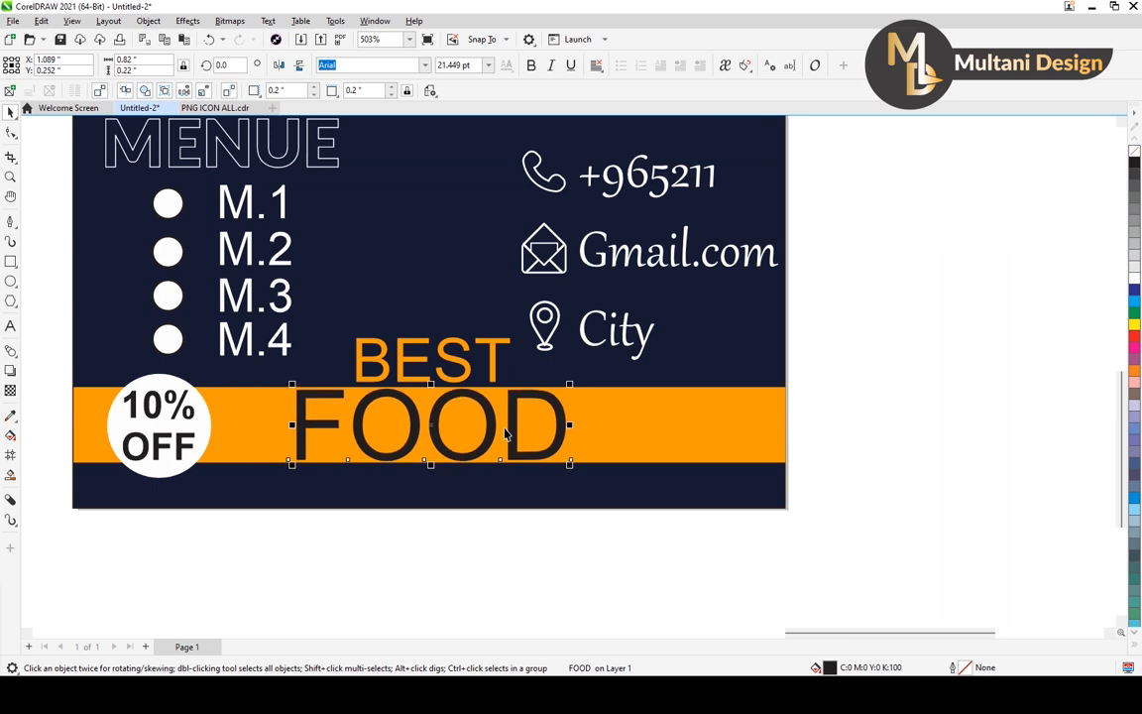
pyautogui.scroll(-4, 505, 433)
pyautogui.press('Escape')
pyautogui.scroll(-1, 451, 416)
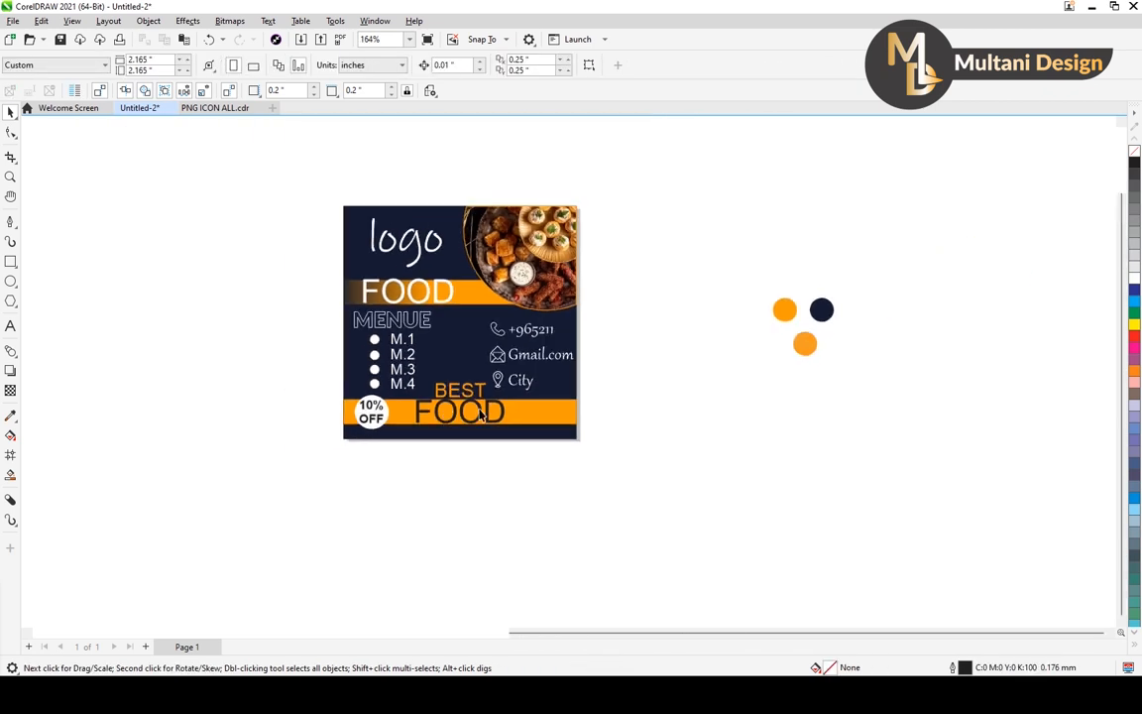
# Nudge the orange BEST text slightly left to about X 1.085 inches, centring it over FOOD.
pyautogui.scroll(2, 462, 392)
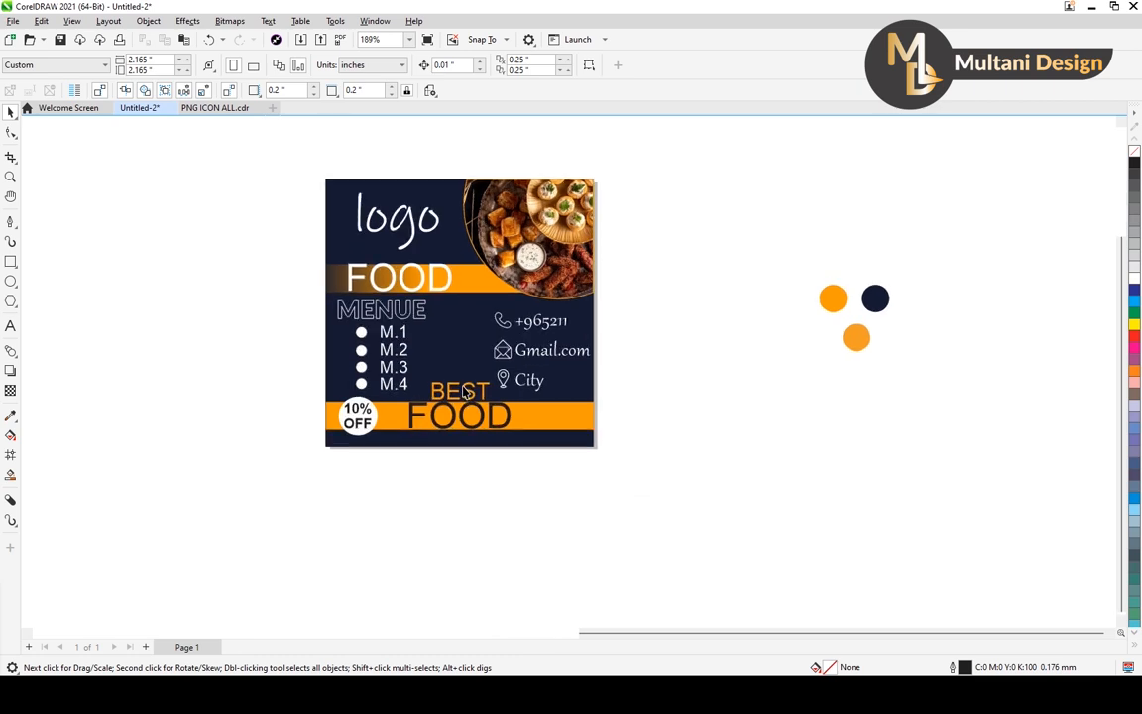
pyautogui.click(458, 397)
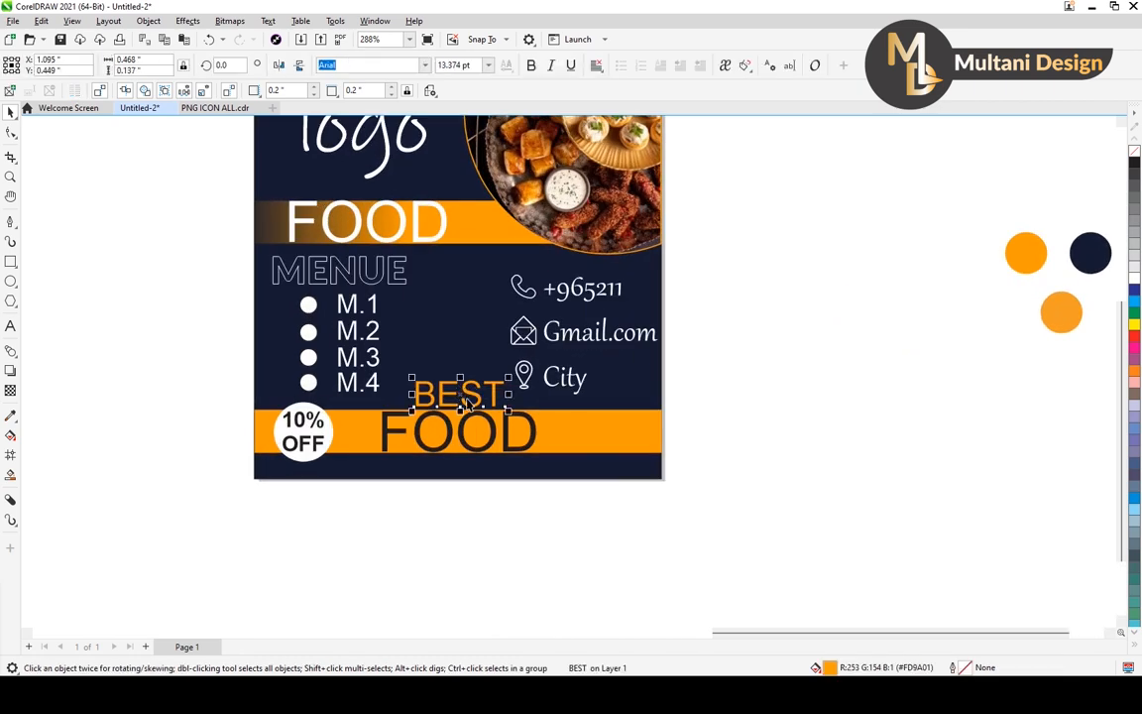
pyautogui.moveTo(463, 400); pyautogui.dragTo(463, 400)
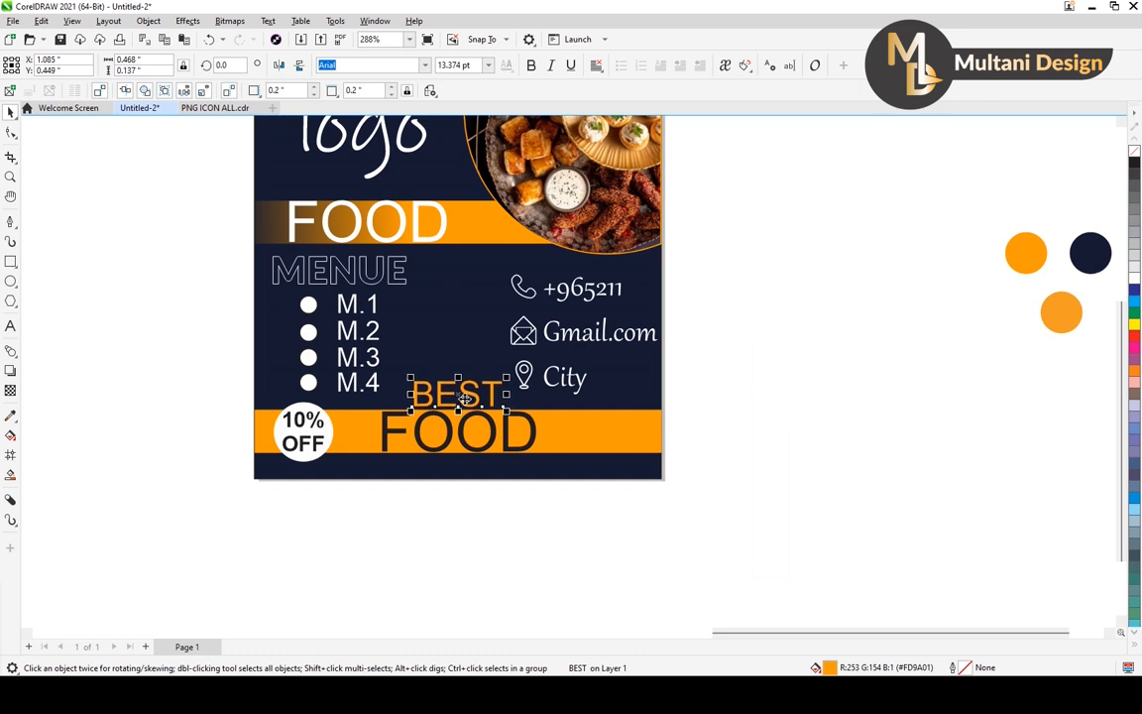
pyautogui.click(458, 532)
pyautogui.scroll(-1, 457, 532)
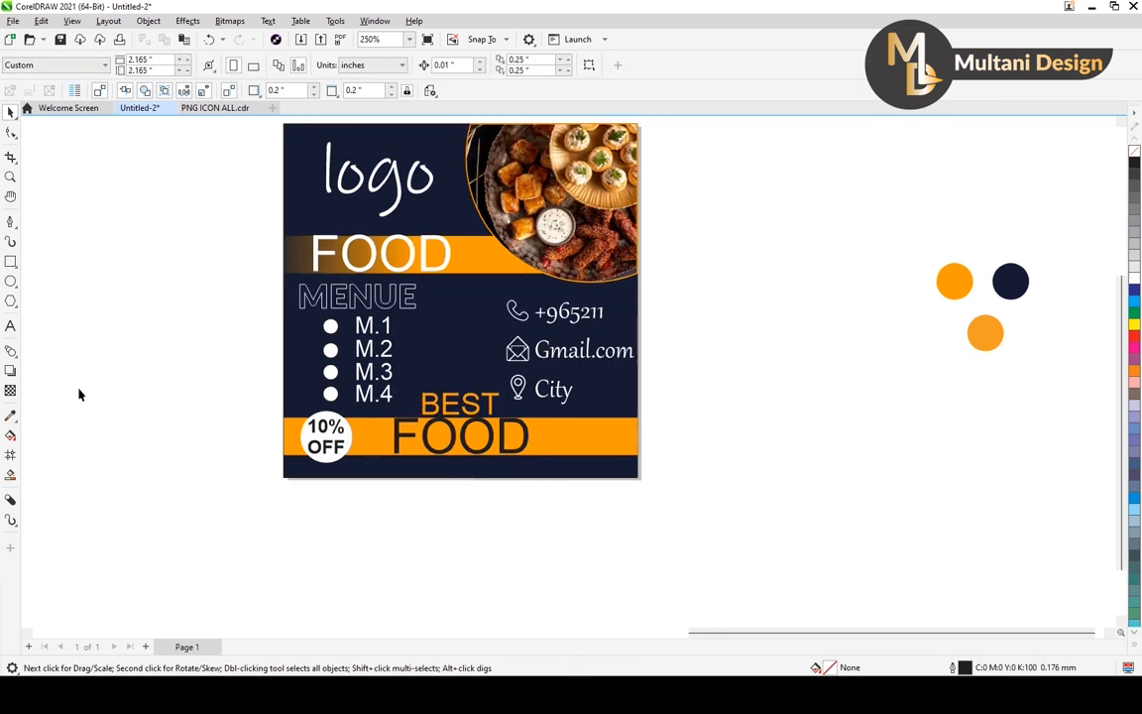
# Draw a small circle about 0.095 inches in diameter on the empty area left of the page.
pyautogui.click(13, 285)
pyautogui.click(44, 281)
pyautogui.moveTo(99, 398); pyautogui.dragTo(116, 415)
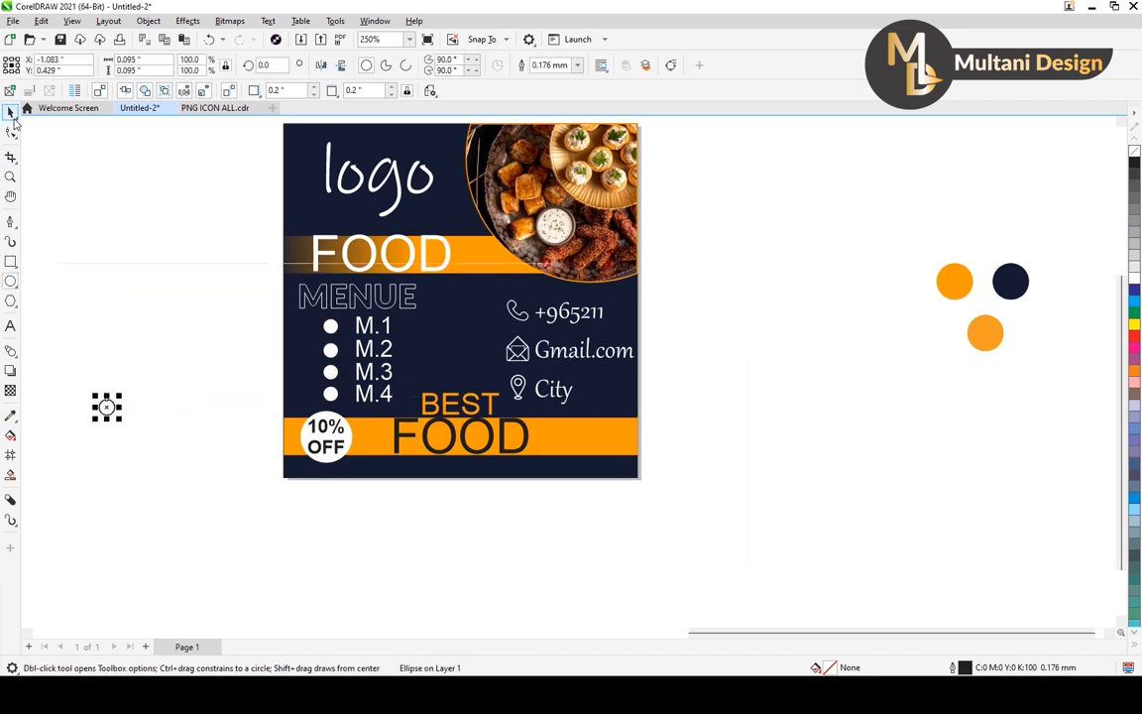
pyautogui.click(12, 115)
# Draw a thin horizontal rectangle about 0.777 inches wide beside the small circle and reduce its height to about 0.016 inches.
pyautogui.scroll(2, 120, 405)
pyautogui.click(14, 263)
pyautogui.click(49, 259)
pyautogui.moveTo(139, 407); pyautogui.dragTo(313, 412)
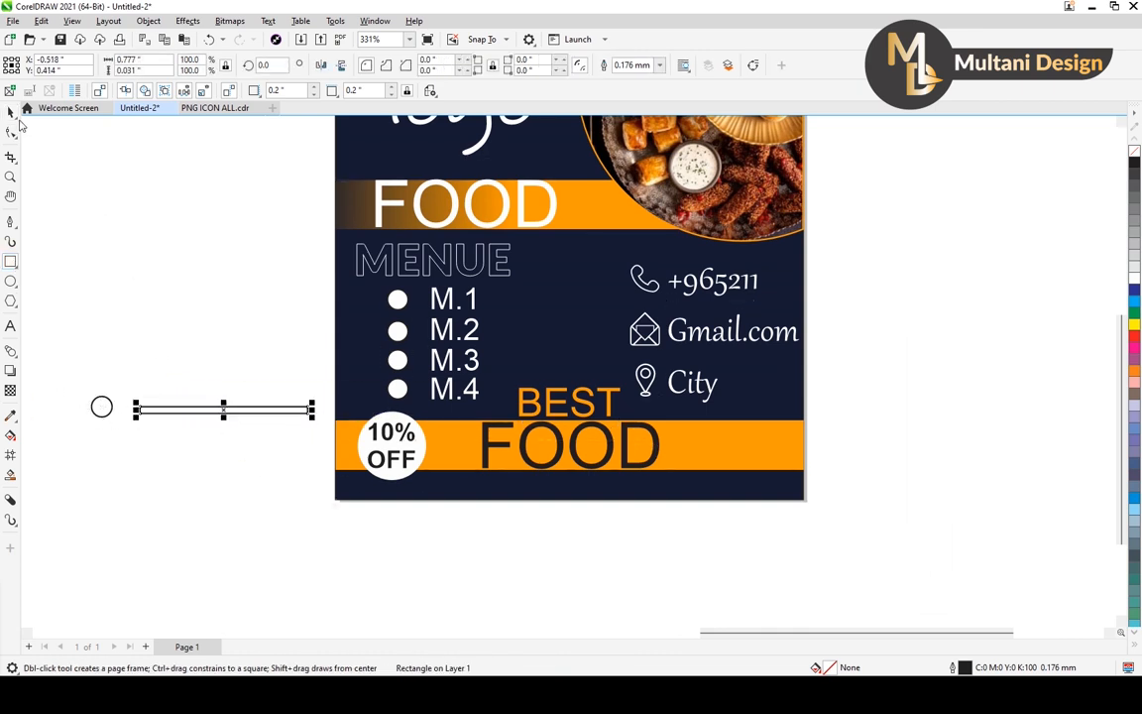
pyautogui.scroll(3, 189, 426)
pyautogui.moveTo(252, 381); pyautogui.dragTo(249, 388)
pyautogui.scroll(-3, 306, 423)
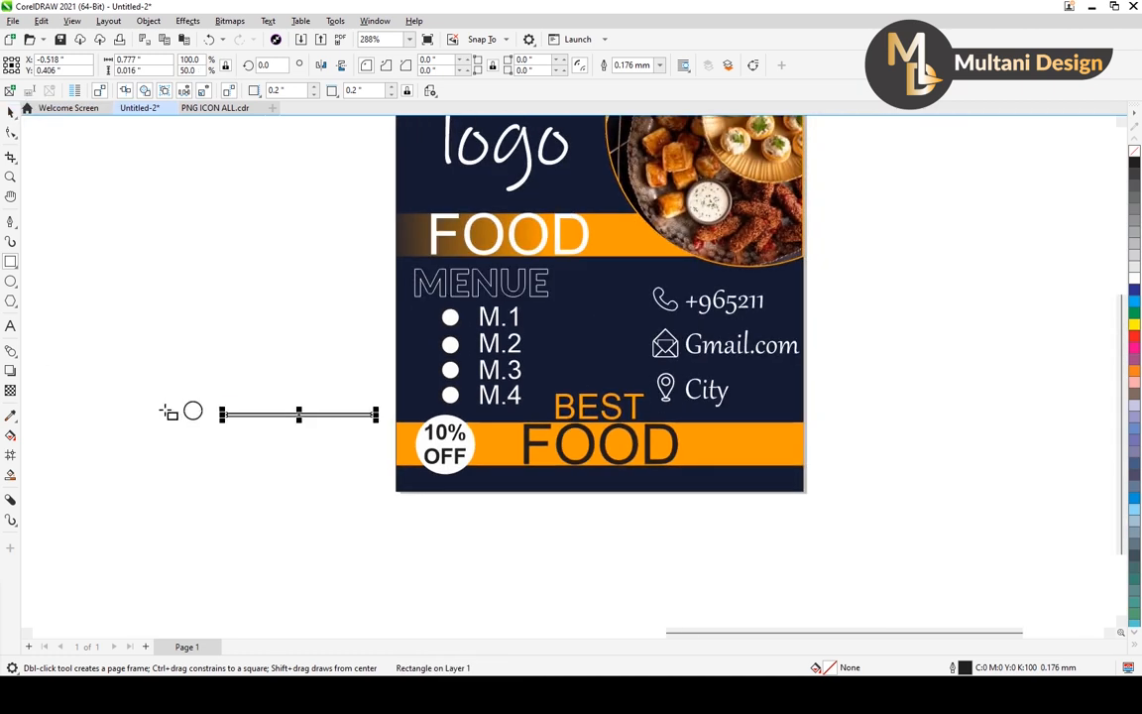
# Centre the small circle on the thin rectangle's left end and place a copy on its right end.
pyautogui.click(10, 111)
pyautogui.scroll(2, 226, 396)
pyautogui.moveTo(167, 425); pyautogui.dragTo(402, 437)
pyautogui.scroll(-1, 211, 472)
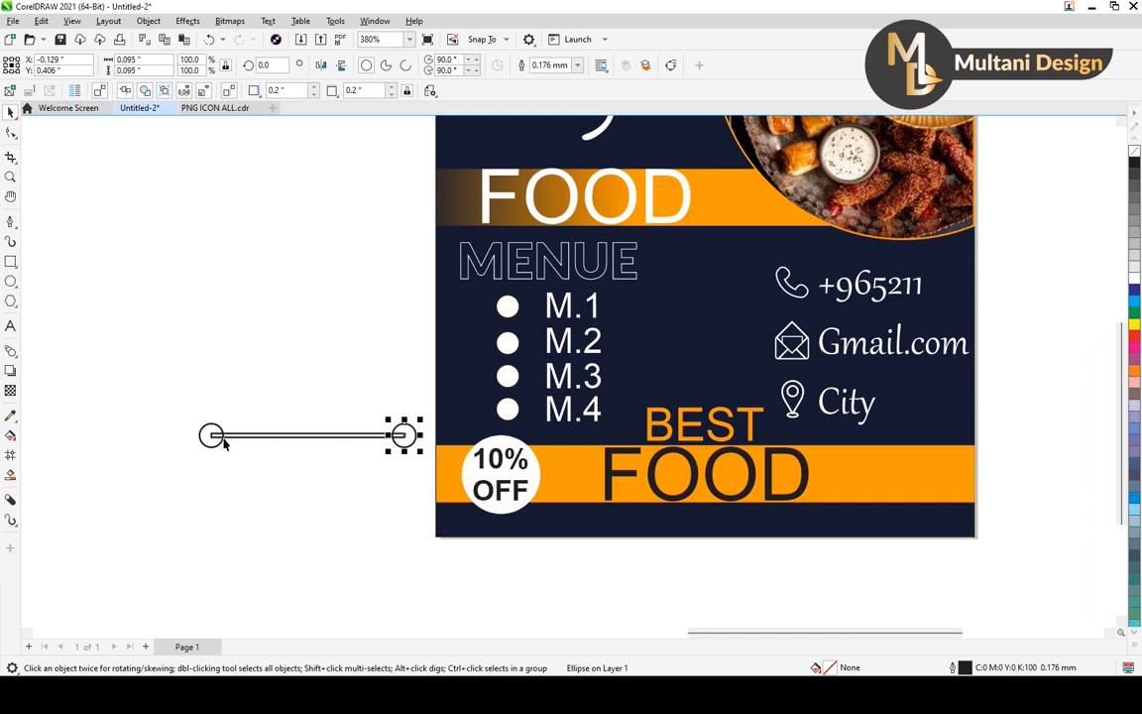
# Fill the circle-ended line white and place it, scaled to about 0.856 inches wide, on the navy strip below FOOD.
pyautogui.moveTo(171, 403); pyautogui.dragTo(411, 481)
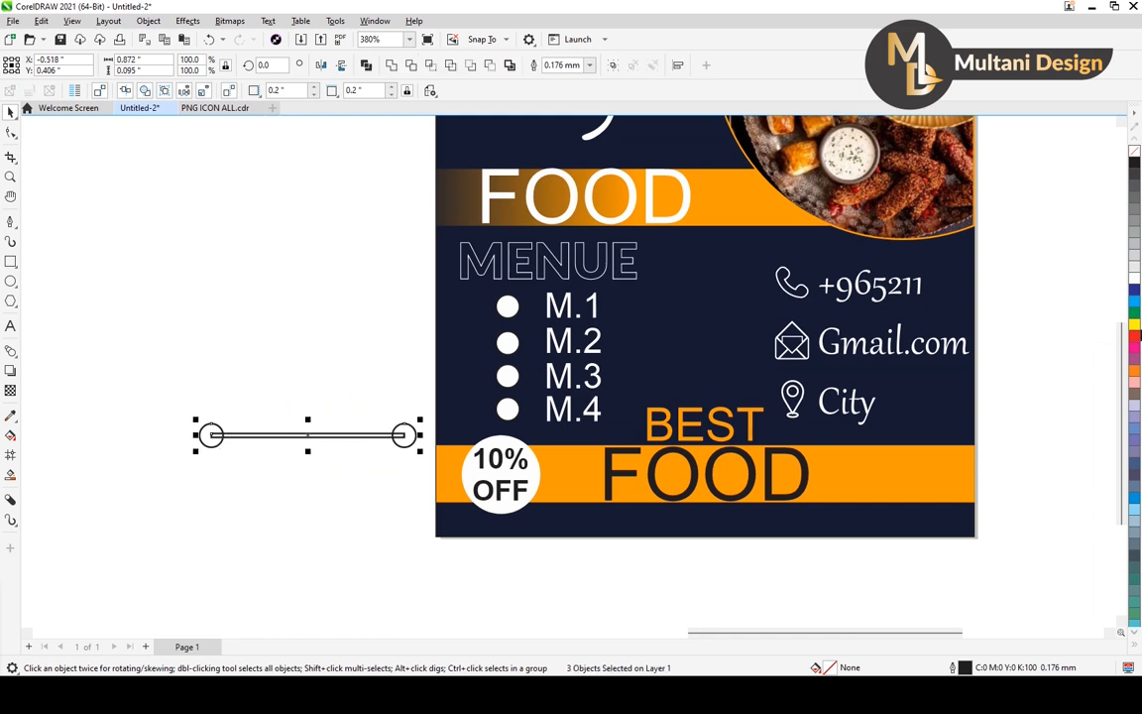
pyautogui.click(1135, 278)
pyautogui.moveTo(422, 421)
pyautogui.mouseDown()
pyautogui.moveTo(408, 431)
pyautogui.moveTo(420, 421)
pyautogui.mouseUp()
pyautogui.moveTo(331, 434); pyautogui.dragTo(714, 527)
pyautogui.scroll(-3, 688, 428)
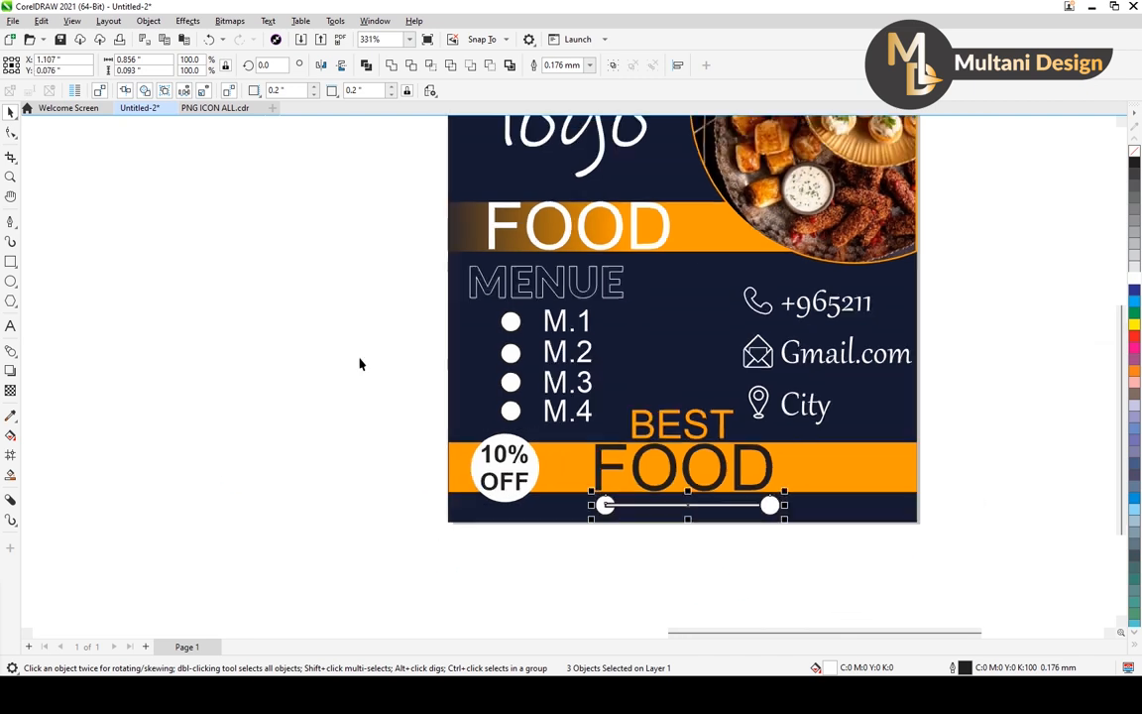
pyautogui.scroll(5, 775, 387)
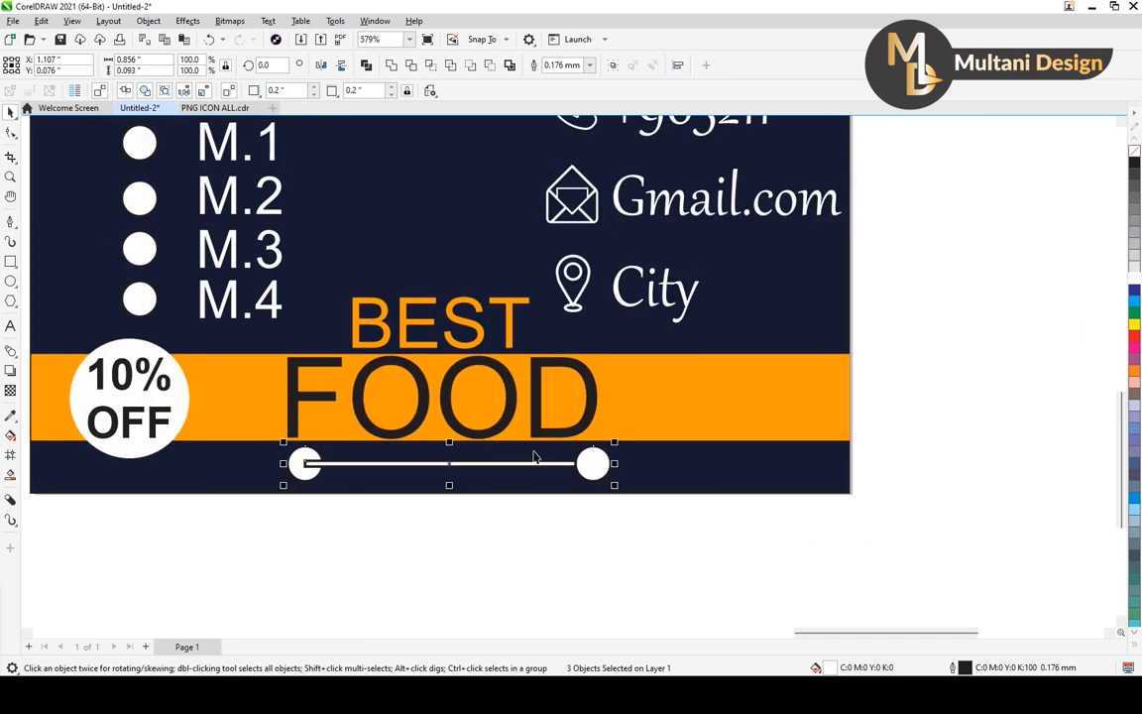
# Remove the outline from the circle-ended line and shrink its right end circle to about 0.063 inches in diameter.
pyautogui.rightClick(1133, 152)
pyautogui.click(571, 478)
pyautogui.click(595, 464)
pyautogui.scroll(3, 612, 448)
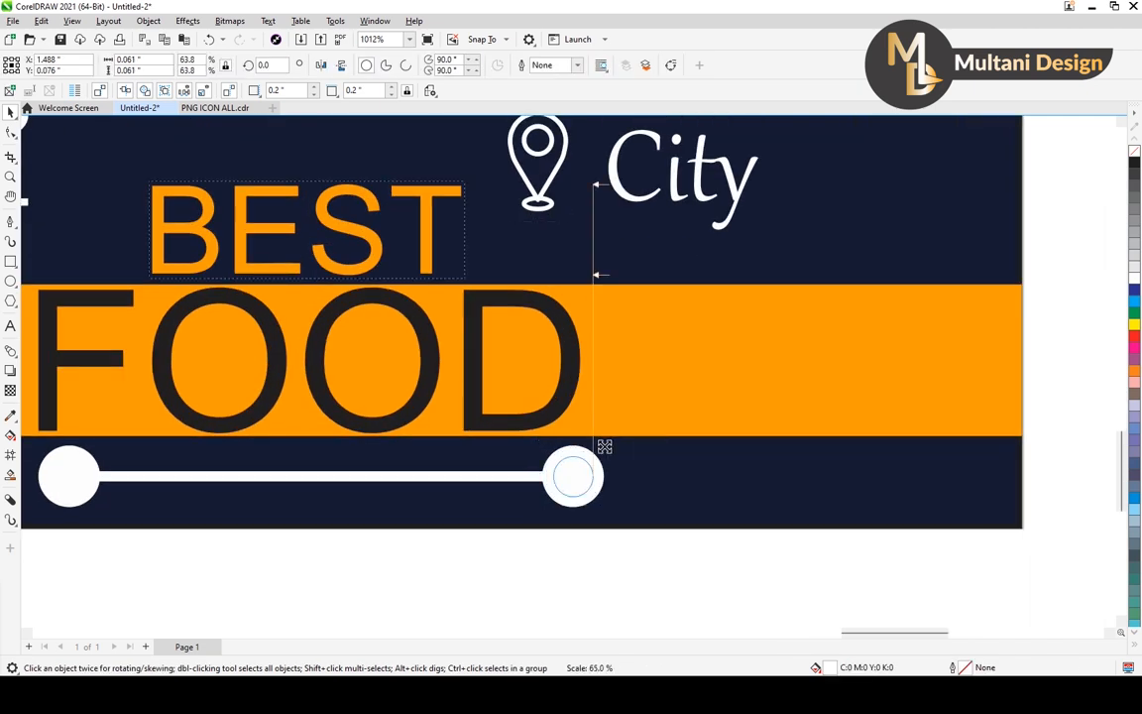
# Replace the large circle on the line's left end with a copy of the reduced right end circle.
pyautogui.scroll(-3, 604, 466)
pyautogui.click(323, 472)
pyautogui.press('Delete')
pyautogui.click(611, 473)
pyautogui.moveTo(610, 473); pyautogui.dragTo(323, 472)
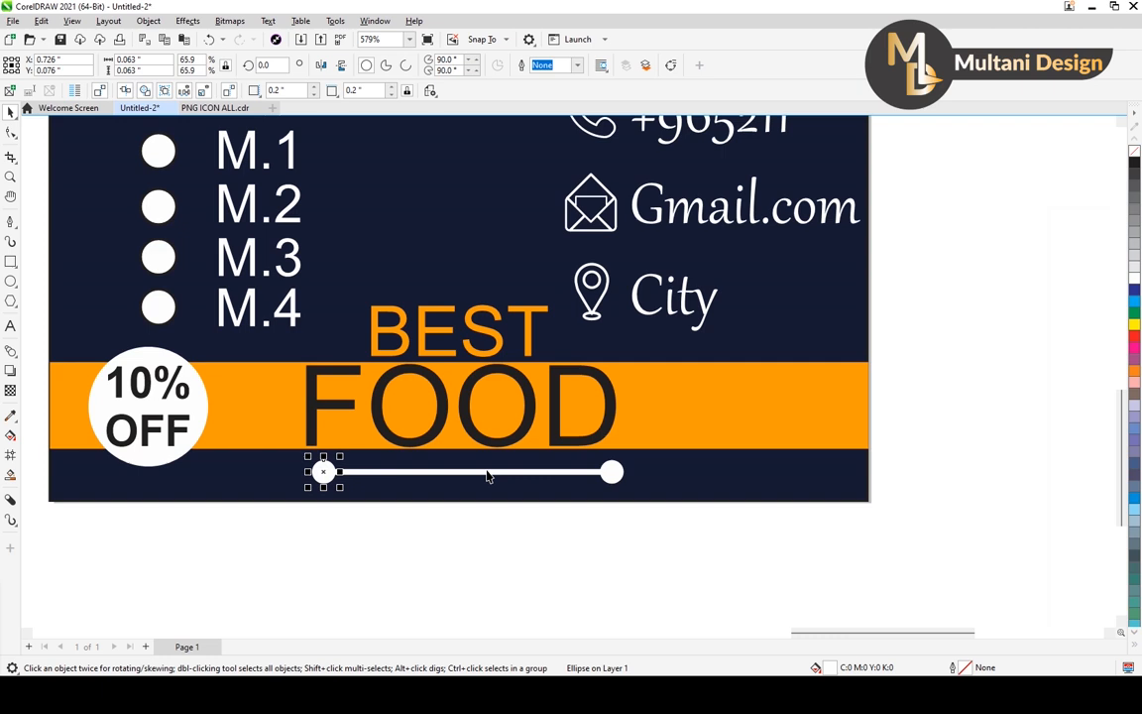
# Scale the whole circle-ended line down to about 0.66 inches wide and shift it right to centre it beneath FOOD.
pyautogui.keyDown('shift'); pyautogui.click(611, 473); pyautogui.keyUp('shift')
pyautogui.keyDown('shift'); pyautogui.click(621, 477); pyautogui.keyUp('shift')
pyautogui.moveTo(628, 456); pyautogui.dragTo(623, 461)
pyautogui.scroll(-3, 610, 540)
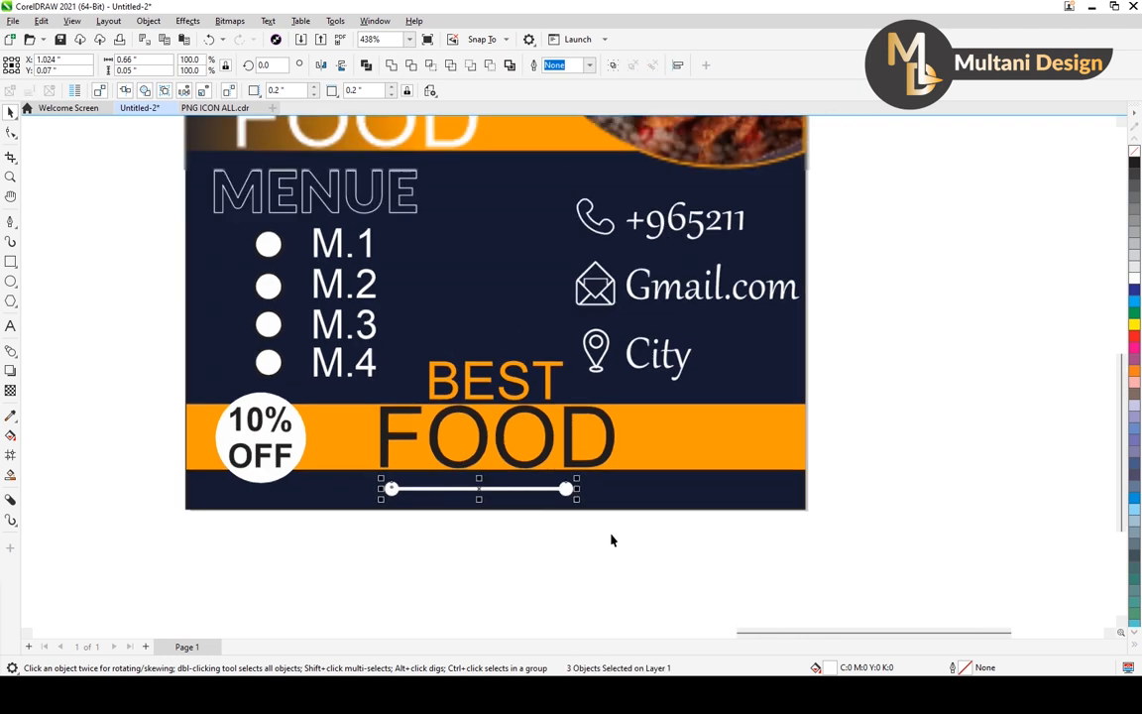
pyautogui.press('Right')
pyautogui.press('Right')
pyautogui.press('Right')
pyautogui.press('Right')
pyautogui.press('Right')
pyautogui.press('Right')
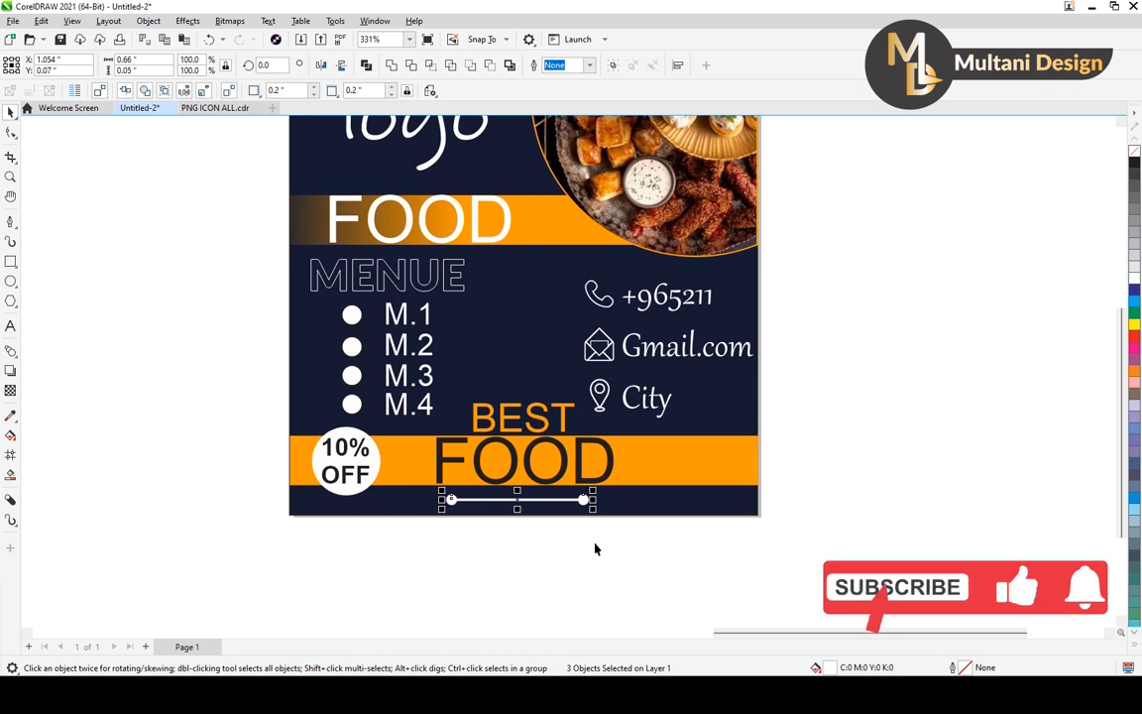
pyautogui.press('Right')
pyautogui.scroll(3, 584, 525)
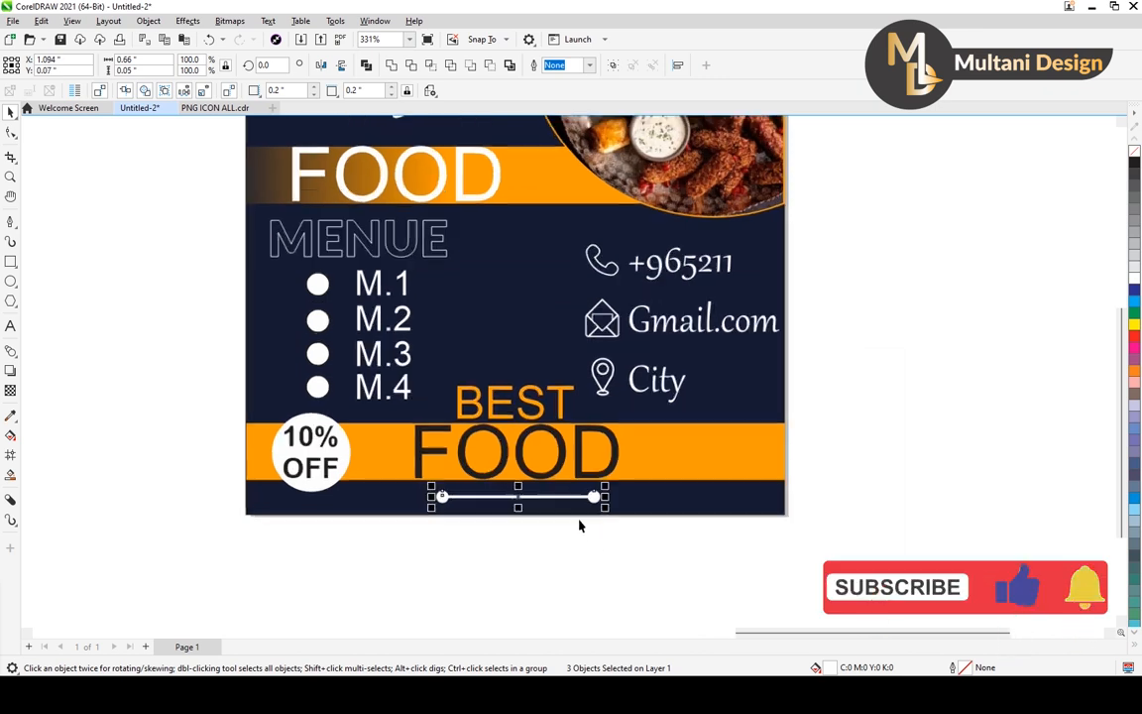
# Place two smaller copies of the circle-ended line, about 0.386 inches wide, just above and just below the original.
pyautogui.moveTo(613, 476)
pyautogui.mouseDown()
pyautogui.moveTo(598, 480)
pyautogui.moveTo(610, 480)
pyautogui.mouseUp()
pyautogui.scroll(2, 507, 511)
pyautogui.press('Up')
pyautogui.press('Up')
pyautogui.press('Up')
pyautogui.press('Up')
pyautogui.press('Up')
pyautogui.press('Up')
pyautogui.press('Up')
pyautogui.press('Down')
pyautogui.moveTo(499, 484); pyautogui.dragTo(500, 511)
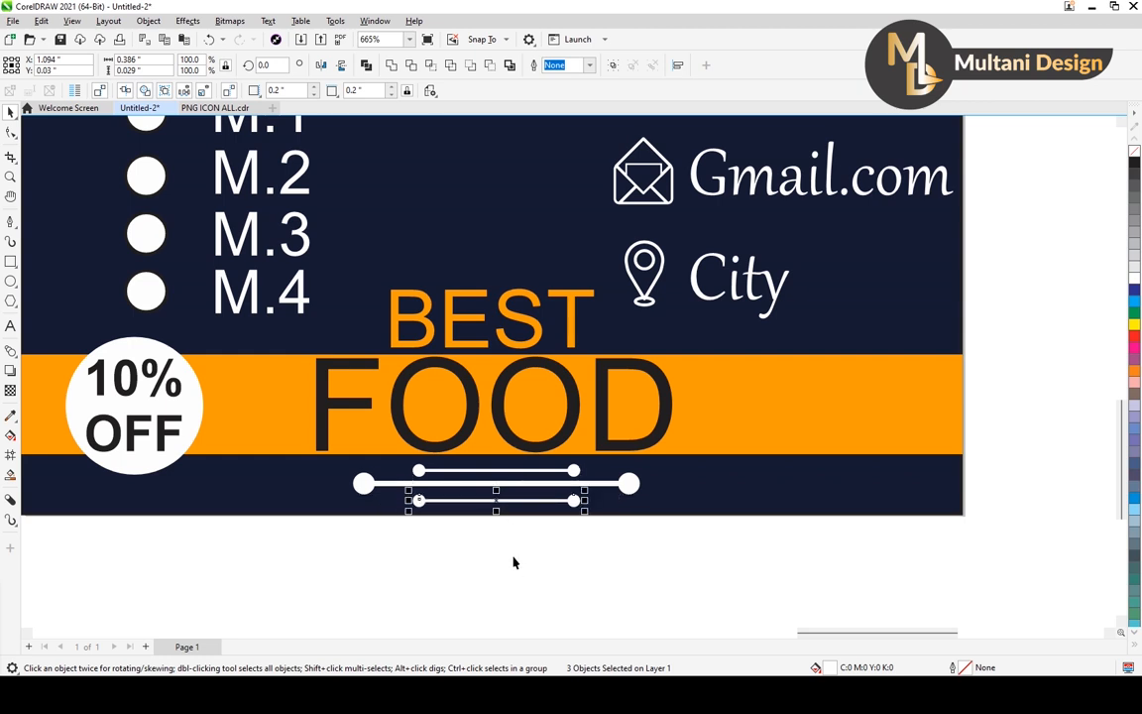
pyautogui.press('Up')
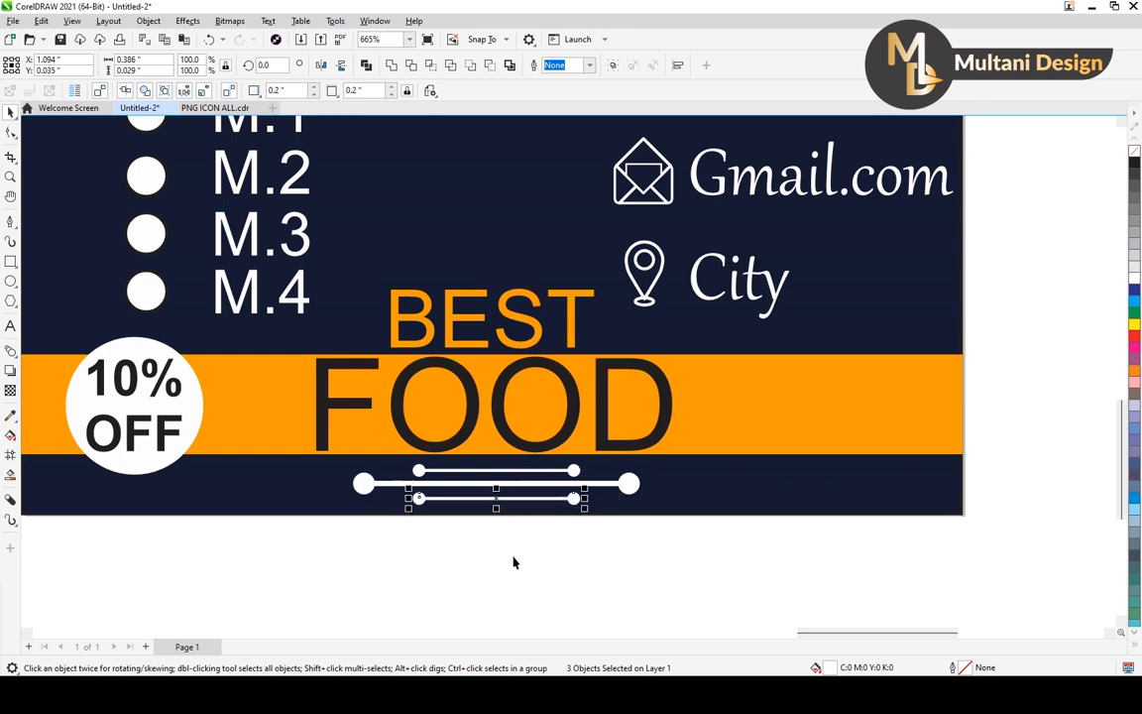
pyautogui.scroll(-6, 571, 533)
pyautogui.click(566, 555)
pyautogui.scroll(-1, 519, 423)
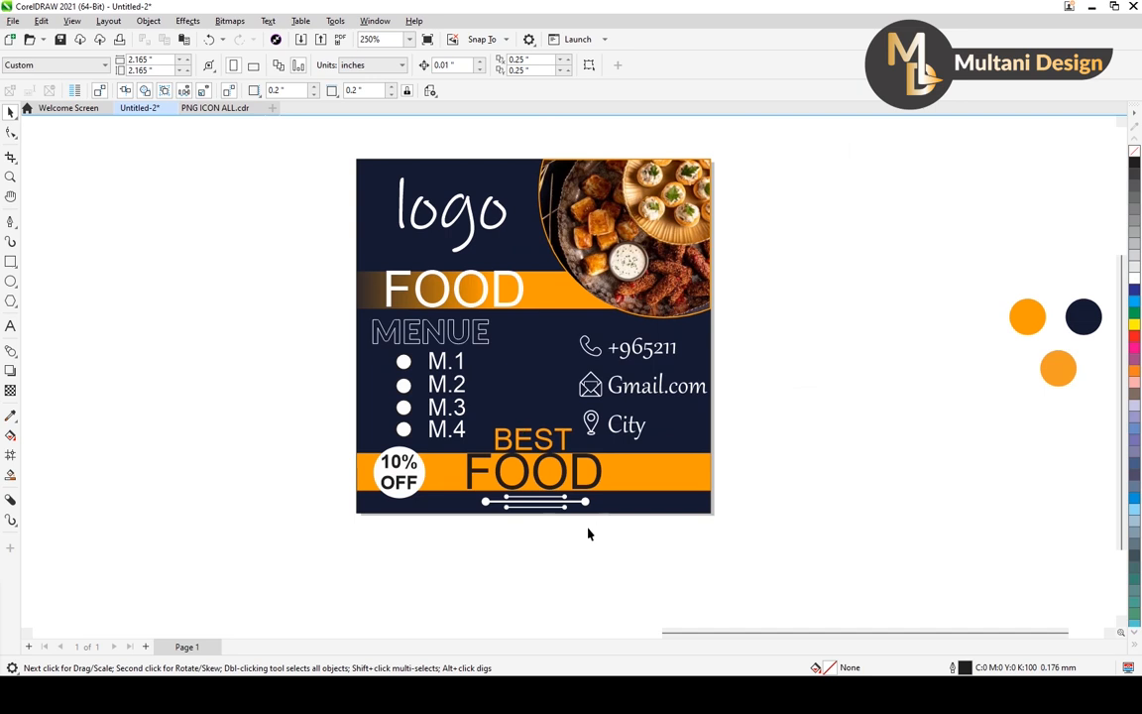
# Scale the three circle-ended lines together to about 0.635 inches wide beneath FOOD.
pyautogui.scroll(5, 566, 510)
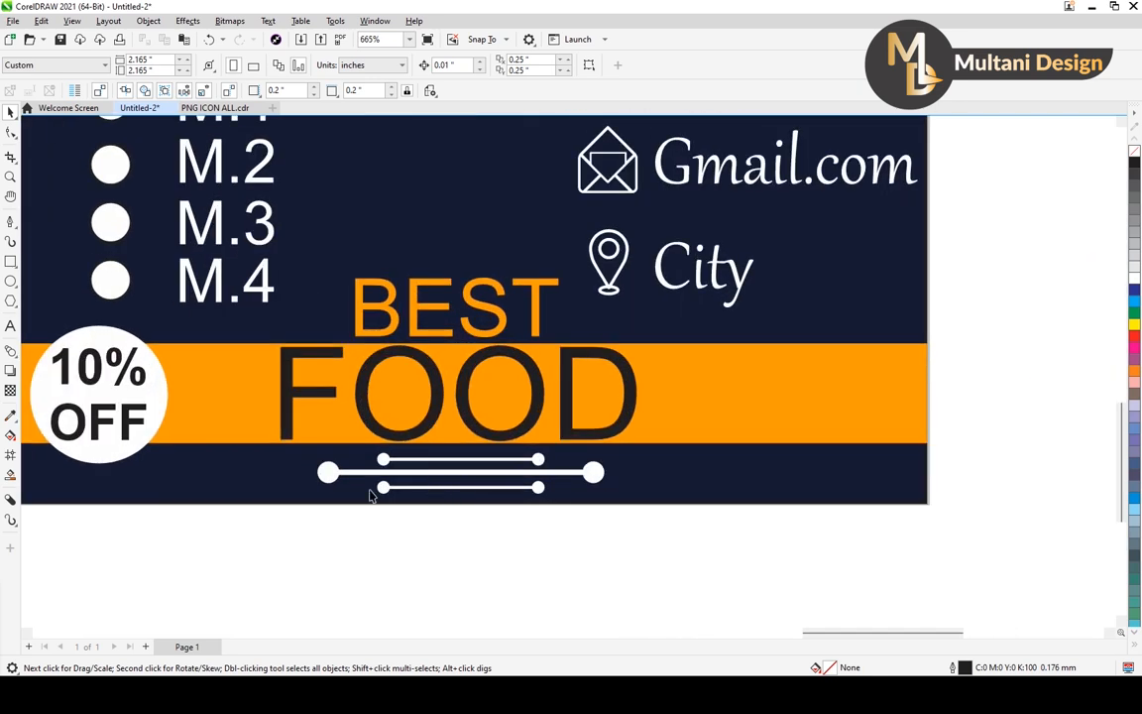
pyautogui.moveTo(444, 514); pyautogui.dragTo(295, 452)
pyautogui.moveTo(610, 449); pyautogui.dragTo(598, 450)
pyautogui.scroll(-3, 545, 526)
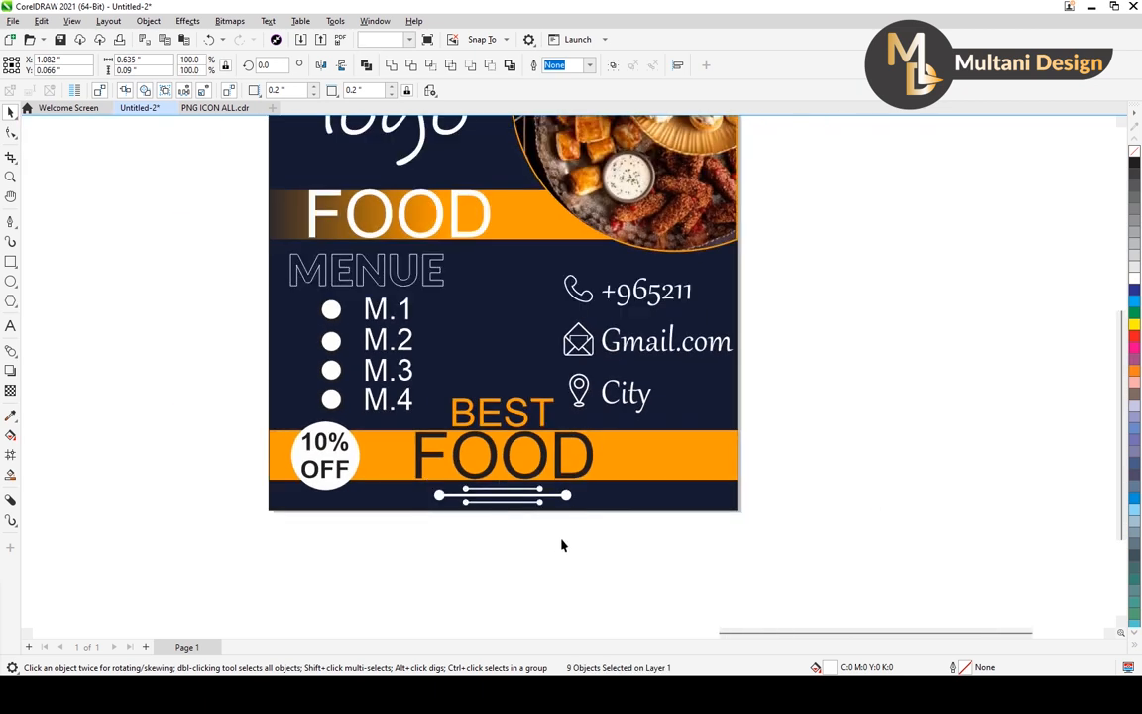
pyautogui.click(561, 543)
pyautogui.scroll(-2, 576, 525)
pyautogui.scroll(1, 581, 485)
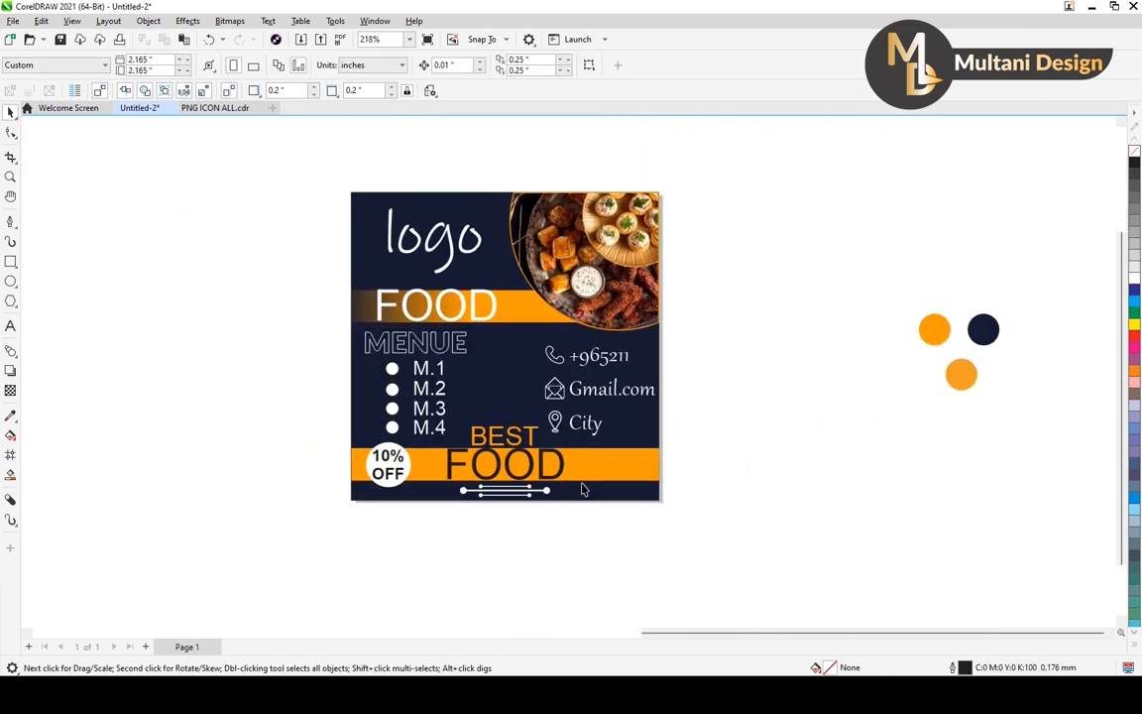
# Move the BEST text slightly upward, away from the lower FOOD text.
pyautogui.middleClick(561, 434)
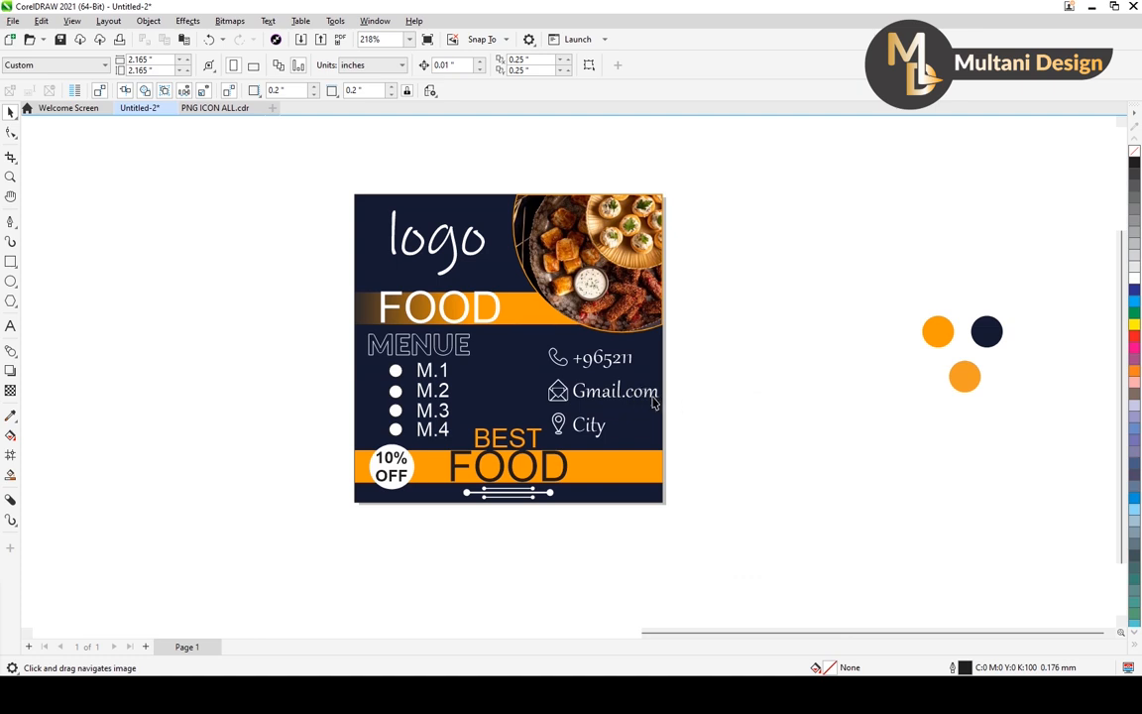
pyautogui.click(522, 443)
pyautogui.scroll(2, 525, 441)
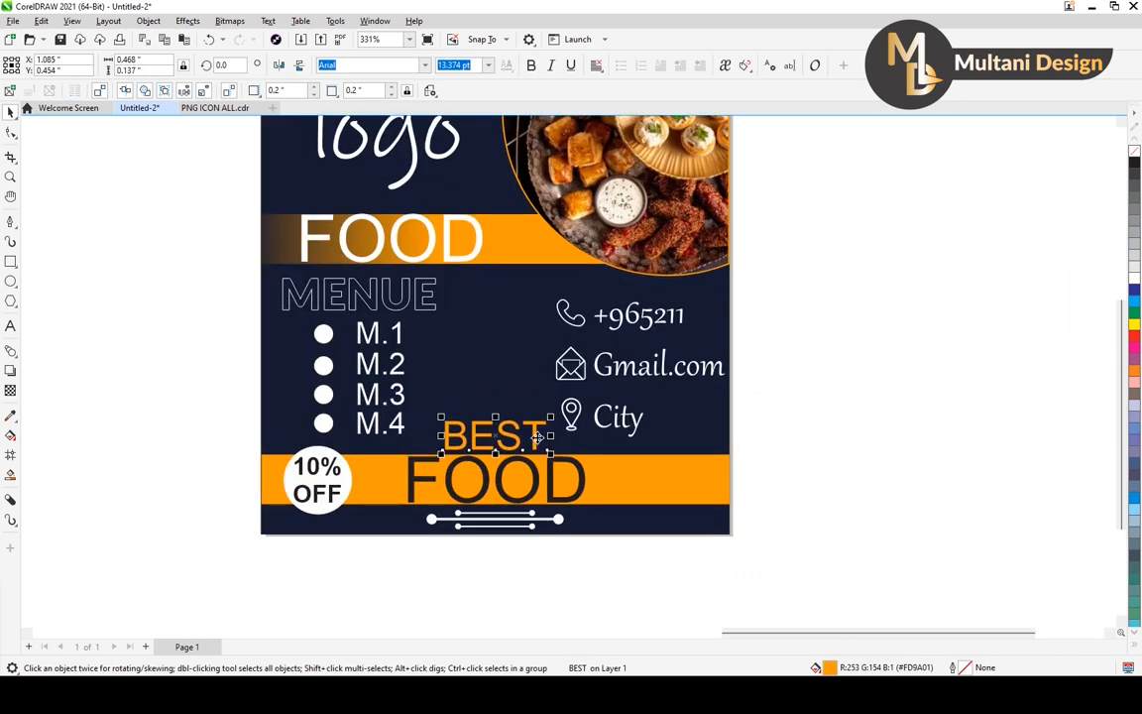
pyautogui.moveTo(536, 437); pyautogui.dragTo(536, 435)
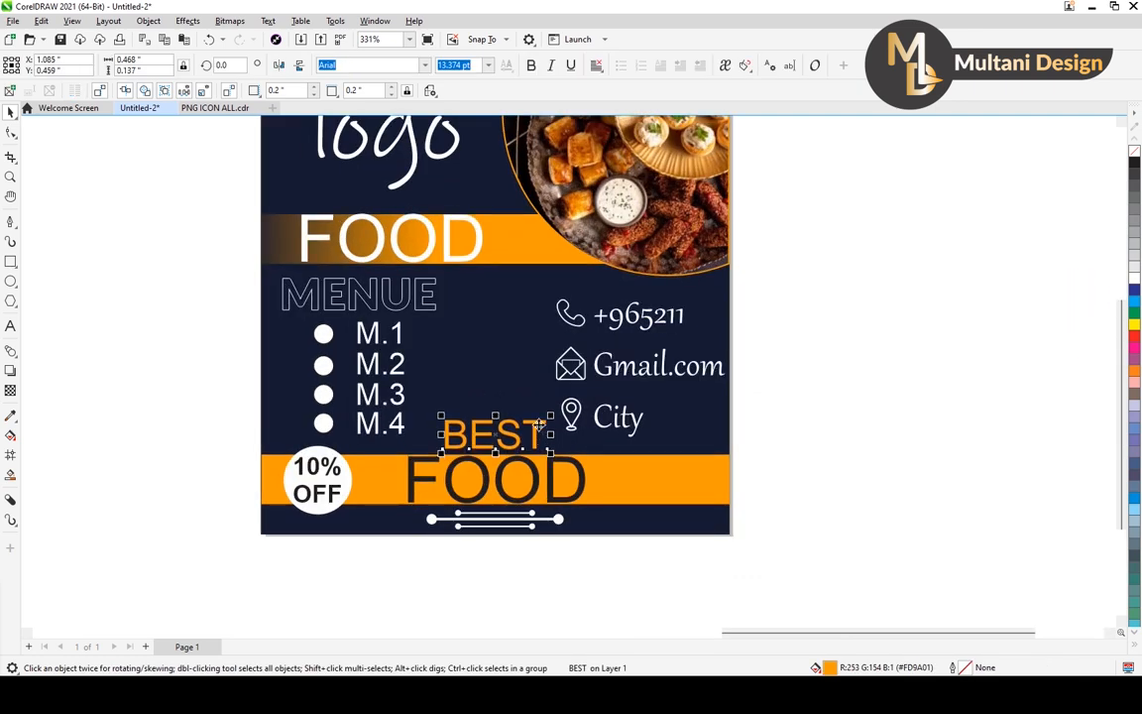
pyautogui.scroll(-2, 342, 449)
pyautogui.scroll(3, 428, 509)
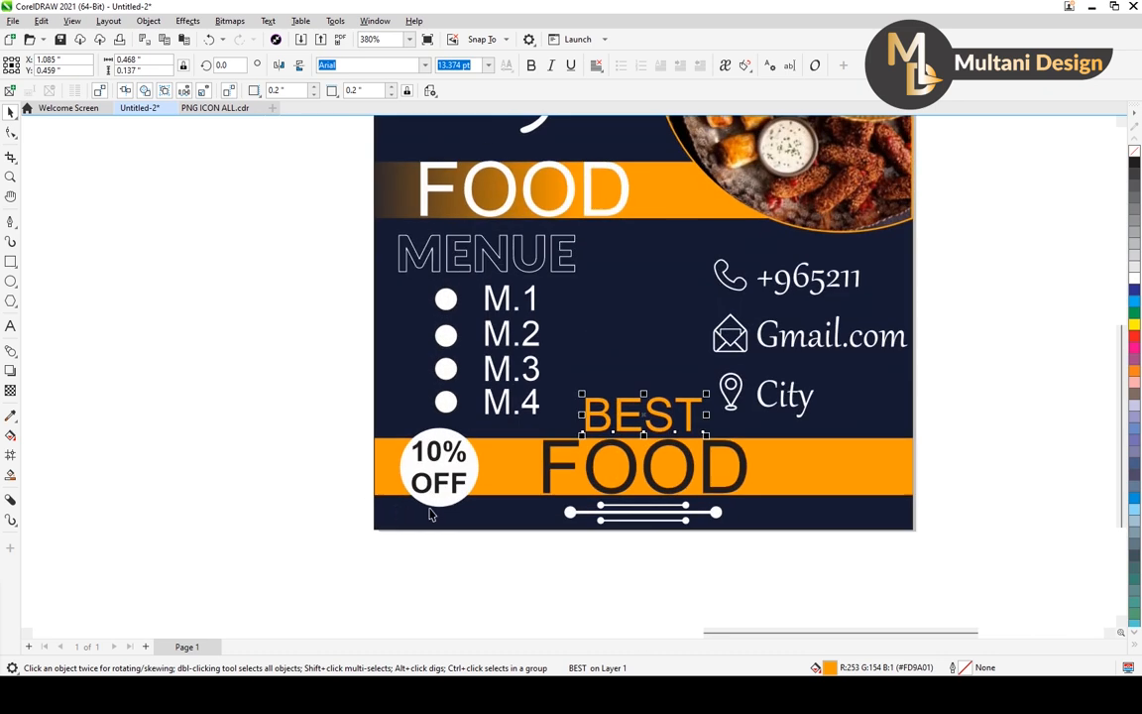
# Outline the white 10% OFF badge circle at 0.176 mm and colour the outline with the orange sampled from the design.
pyautogui.click(436, 504)
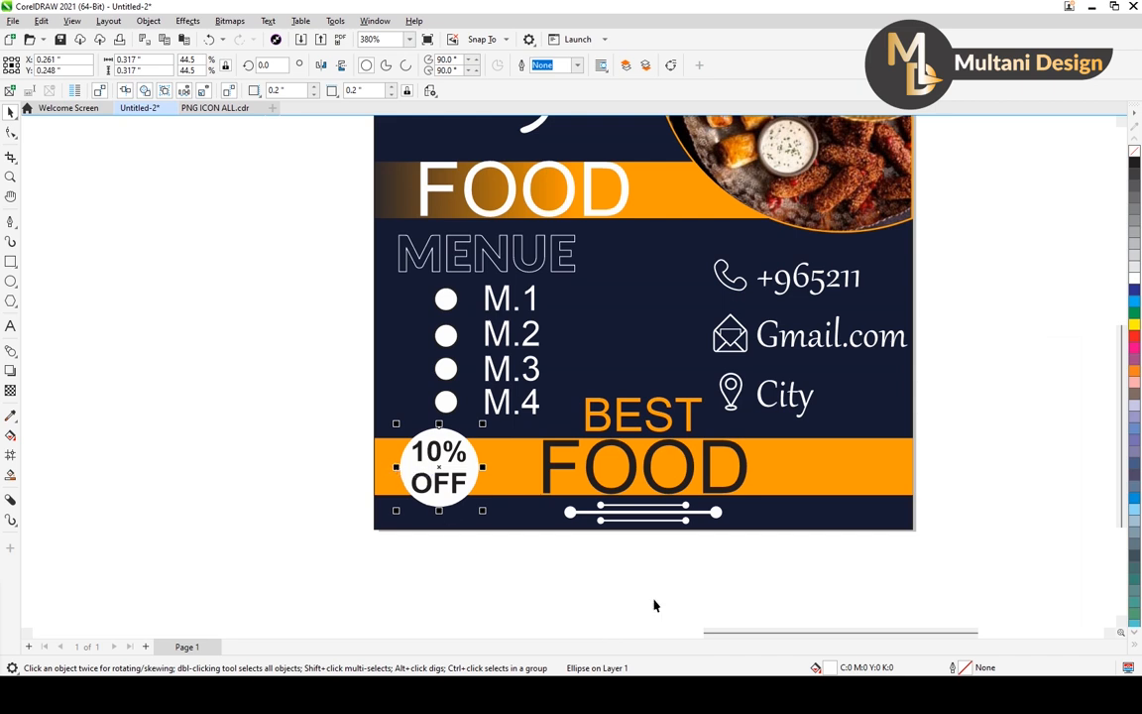
pyautogui.rightClick(1134, 162)
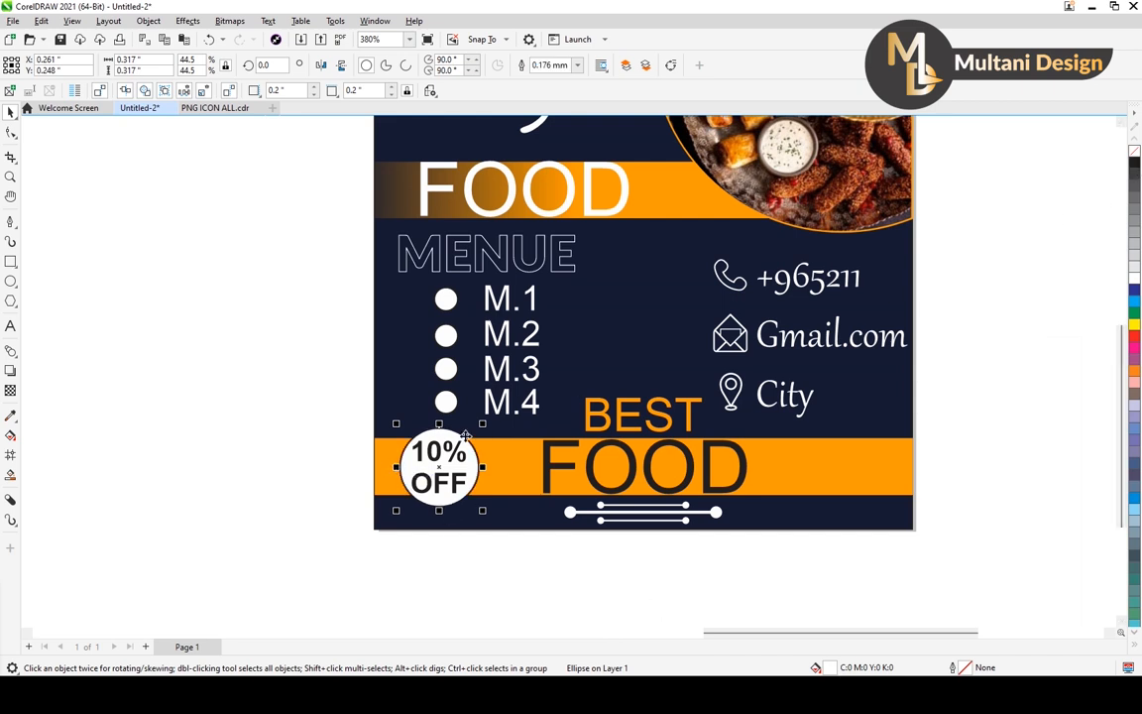
pyautogui.scroll(-1, 401, 428)
pyautogui.moveTo(496, 484); pyautogui.dragTo(395, 500)
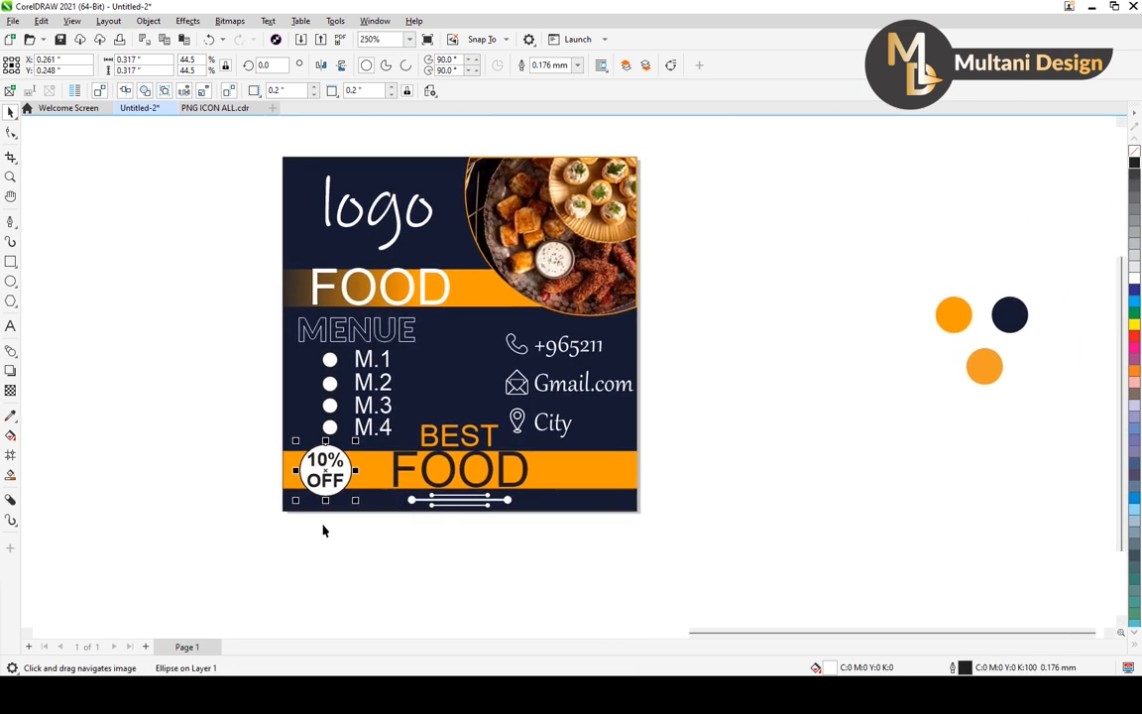
pyautogui.click(10, 415)
pyautogui.scroll(2, 350, 480)
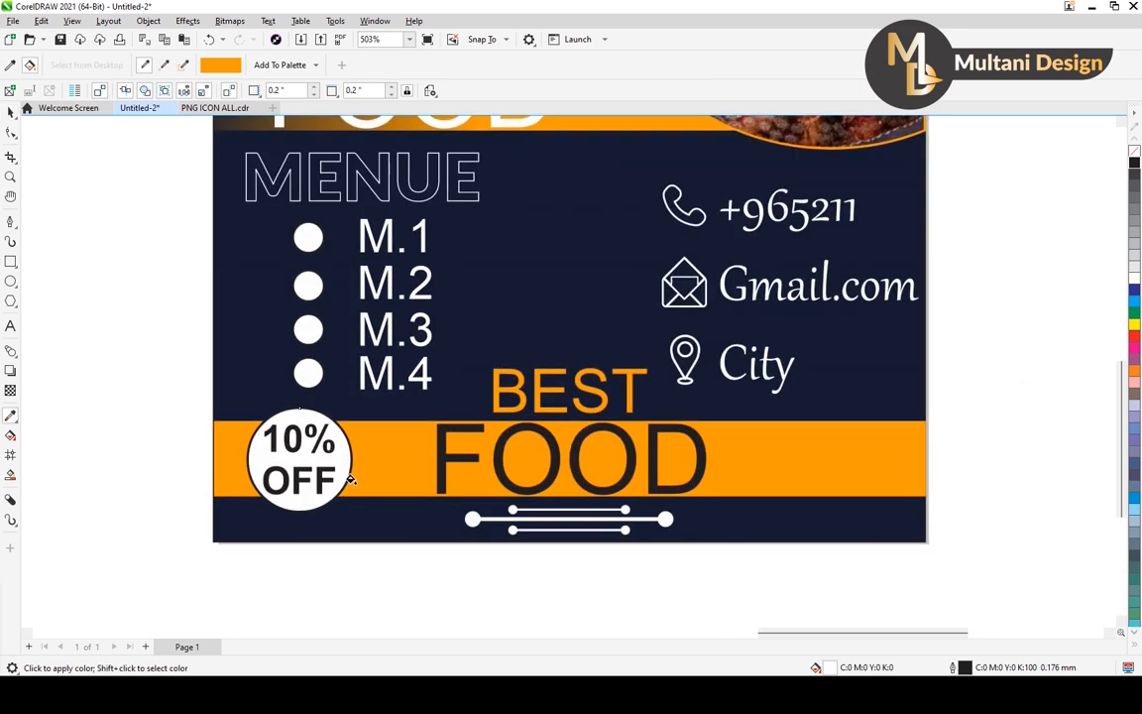
pyautogui.scroll(1, 350, 480)
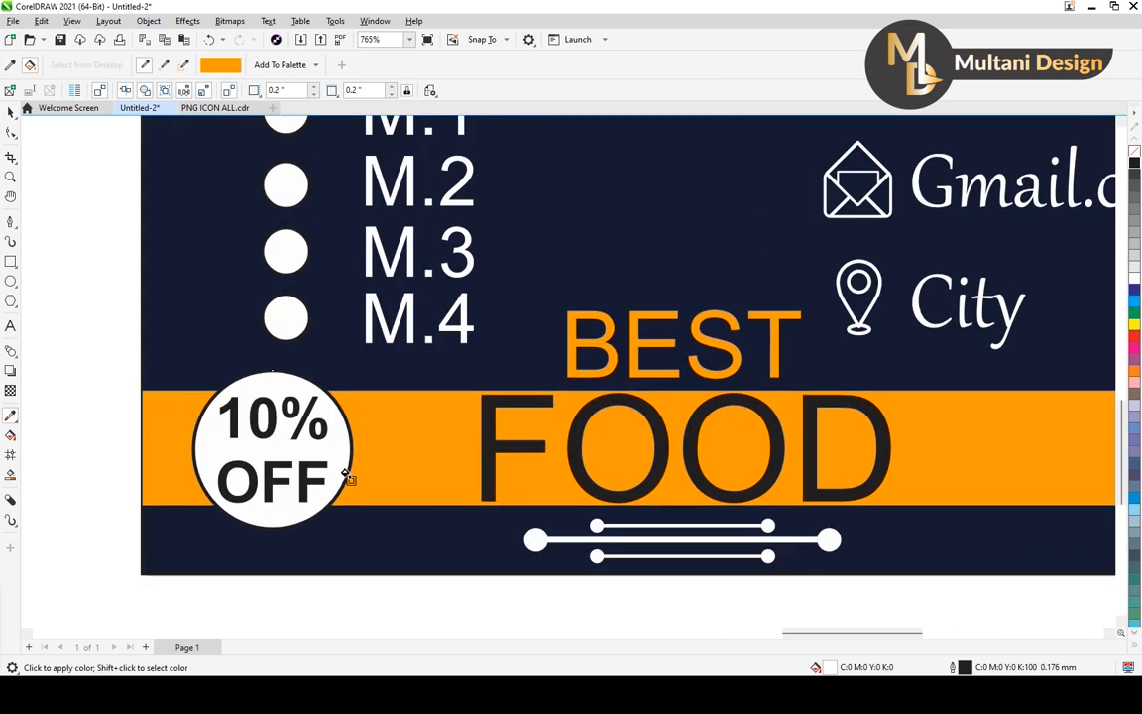
pyautogui.scroll(-2, 367, 438)
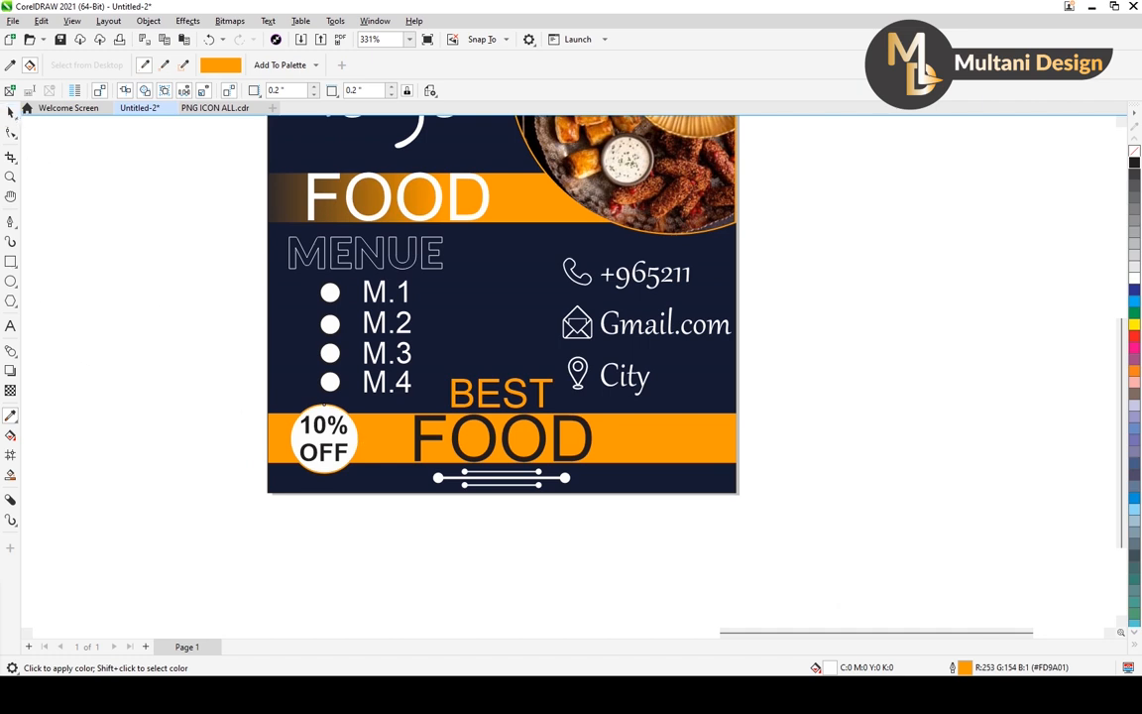
pyautogui.click(10, 112)
pyautogui.click(97, 265)
pyautogui.click(10, 416)
pyautogui.scroll(2, 408, 472)
pyautogui.click(414, 467)
pyautogui.scroll(3, 282, 353)
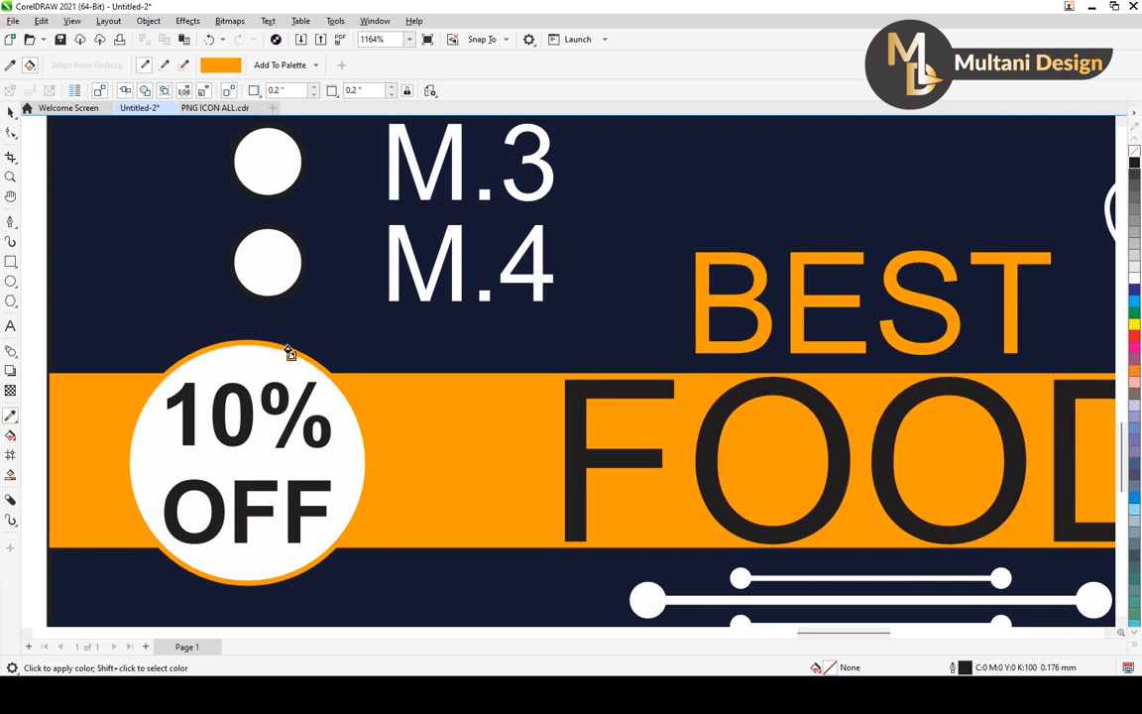
pyautogui.scroll(-2, 289, 354)
pyautogui.click(10, 112)
pyautogui.scroll(-2, 231, 393)
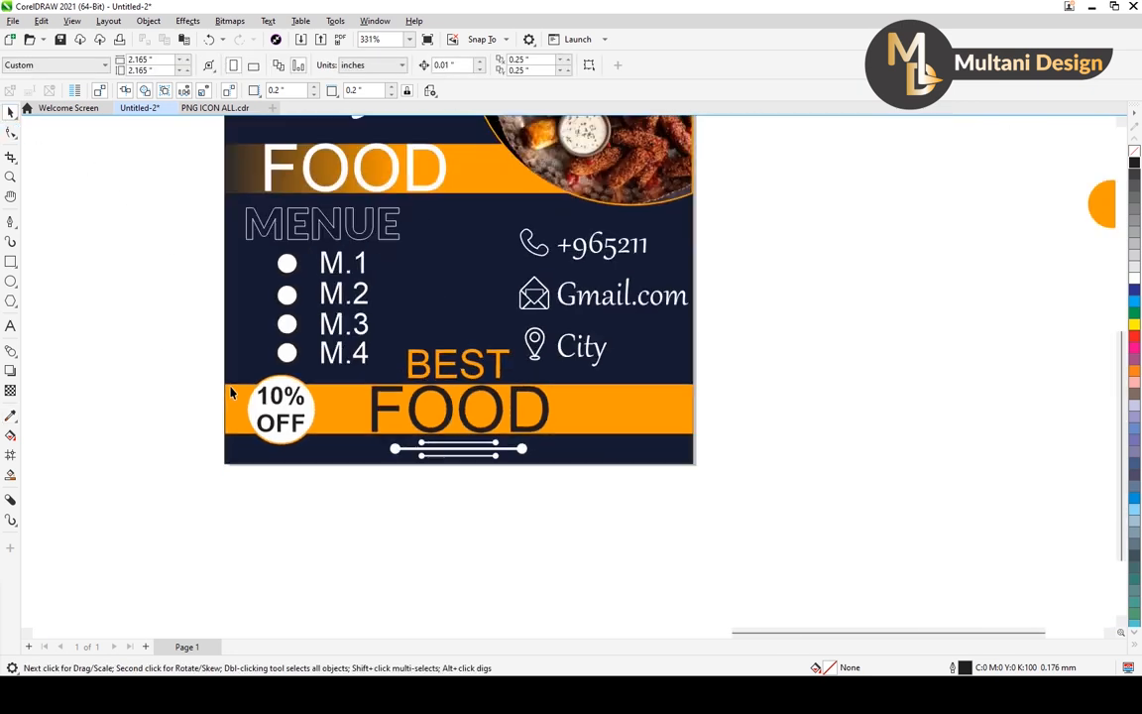
pyautogui.scroll(-1, 231, 394)
pyautogui.moveTo(360, 207); pyautogui.dragTo(448, 302)
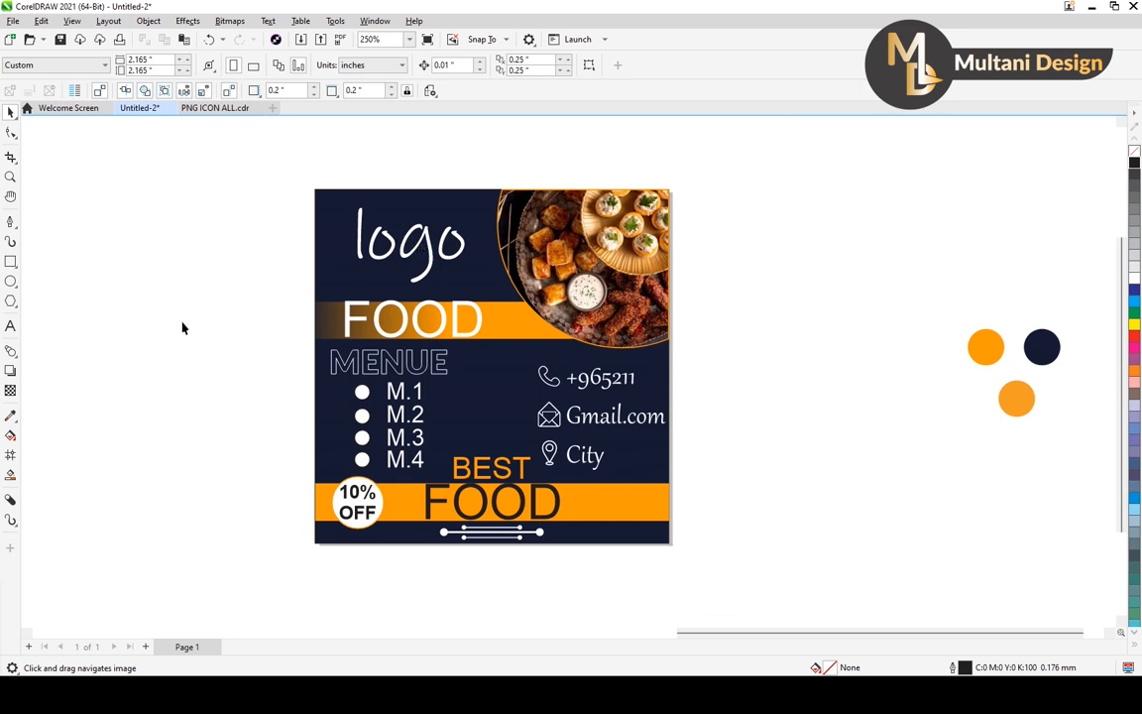
# Draw a circle about 0.339 inches in diameter and centre it on the logo text.
pyautogui.click(11, 281)
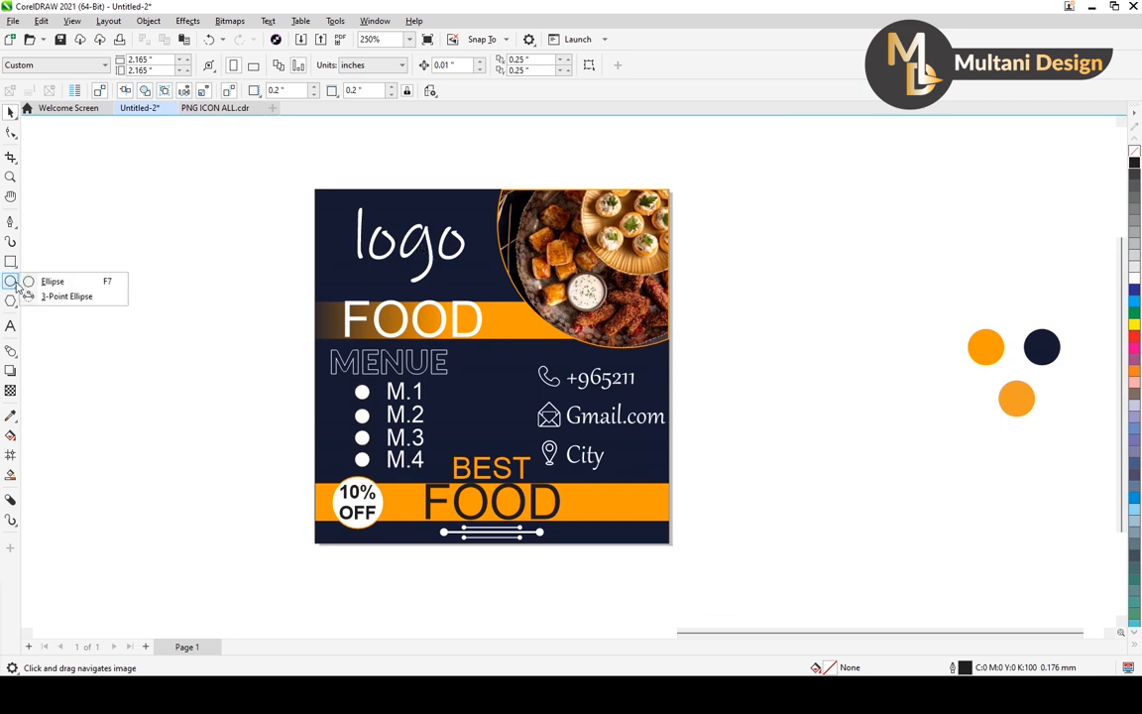
pyautogui.click(45, 281)
pyautogui.moveTo(173, 299); pyautogui.dragTo(411, 245)
pyautogui.click(11, 111)
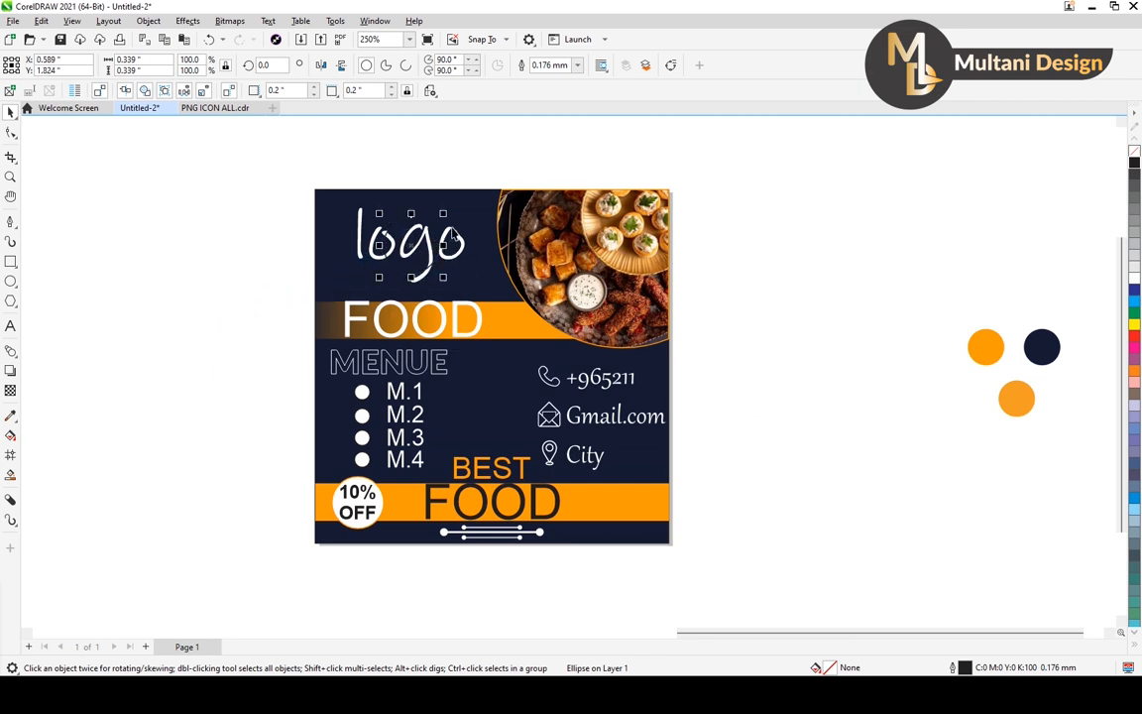
# Enlarge the circle over the logo text to about 0.457 inches in diameter and fill it white.
pyautogui.scroll(2, 448, 224)
pyautogui.moveTo(441, 195); pyautogui.dragTo(452, 196)
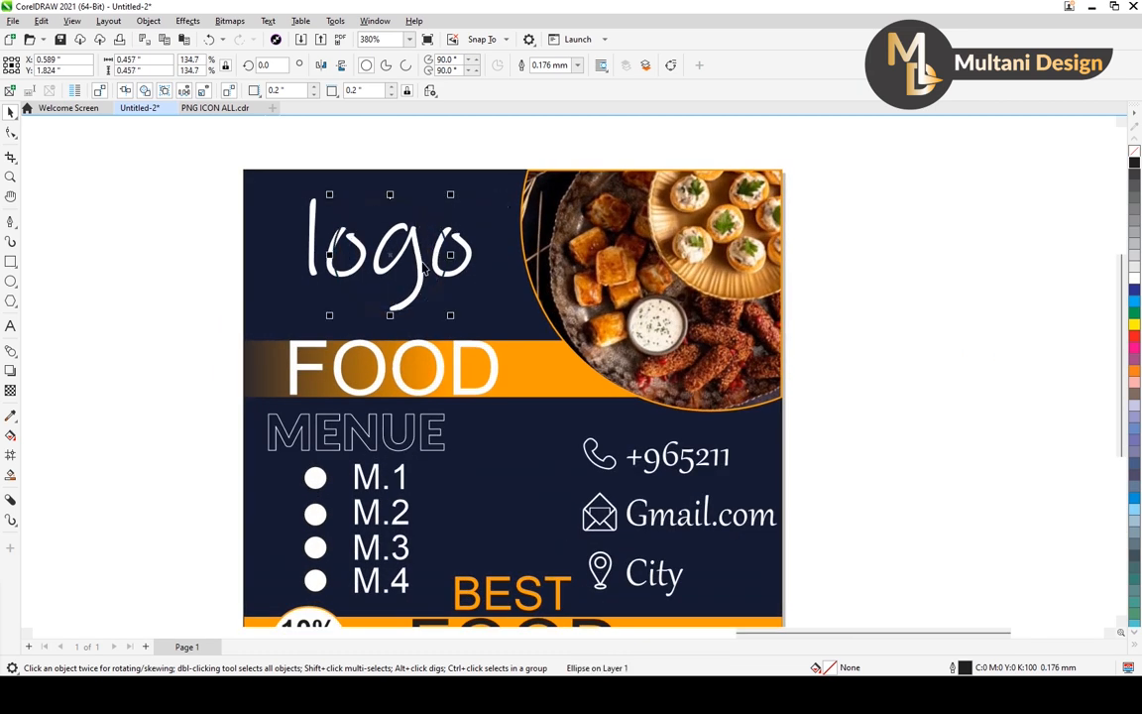
pyautogui.click(1136, 280)
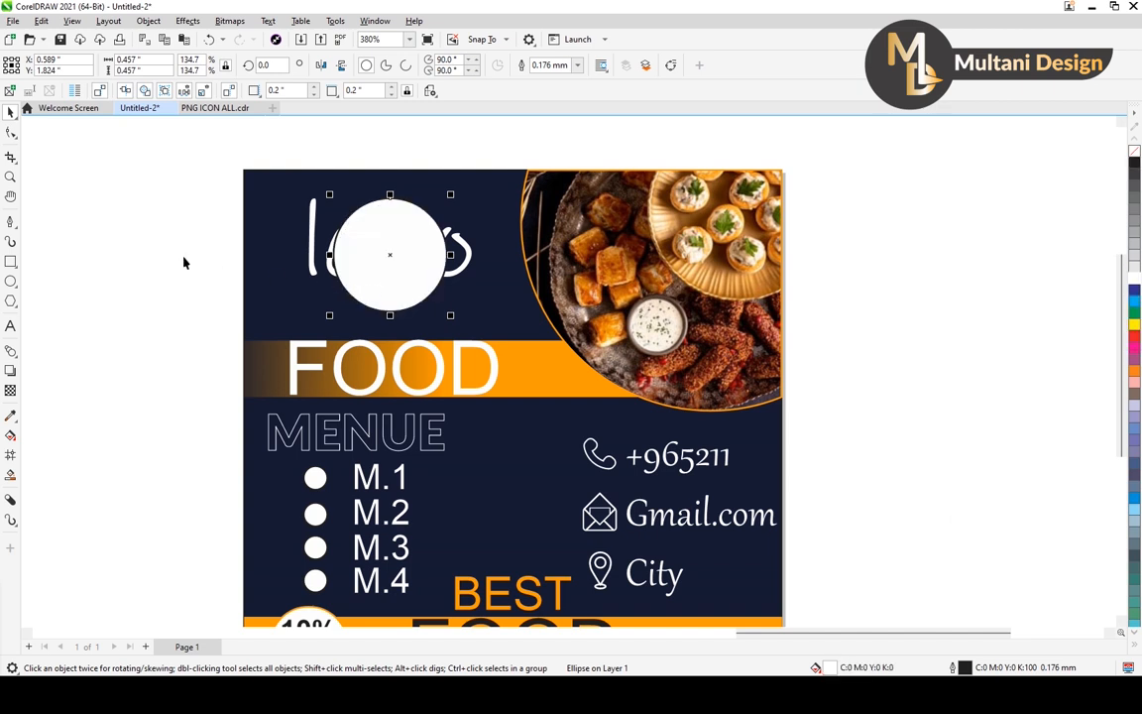
# Scale the logo text to about 0.455 inches wide, colour it black and bring it in front of the white circle.
pyautogui.click(149, 234)
pyautogui.click(313, 264)
pyautogui.moveTo(477, 193); pyautogui.dragTo(463, 211)
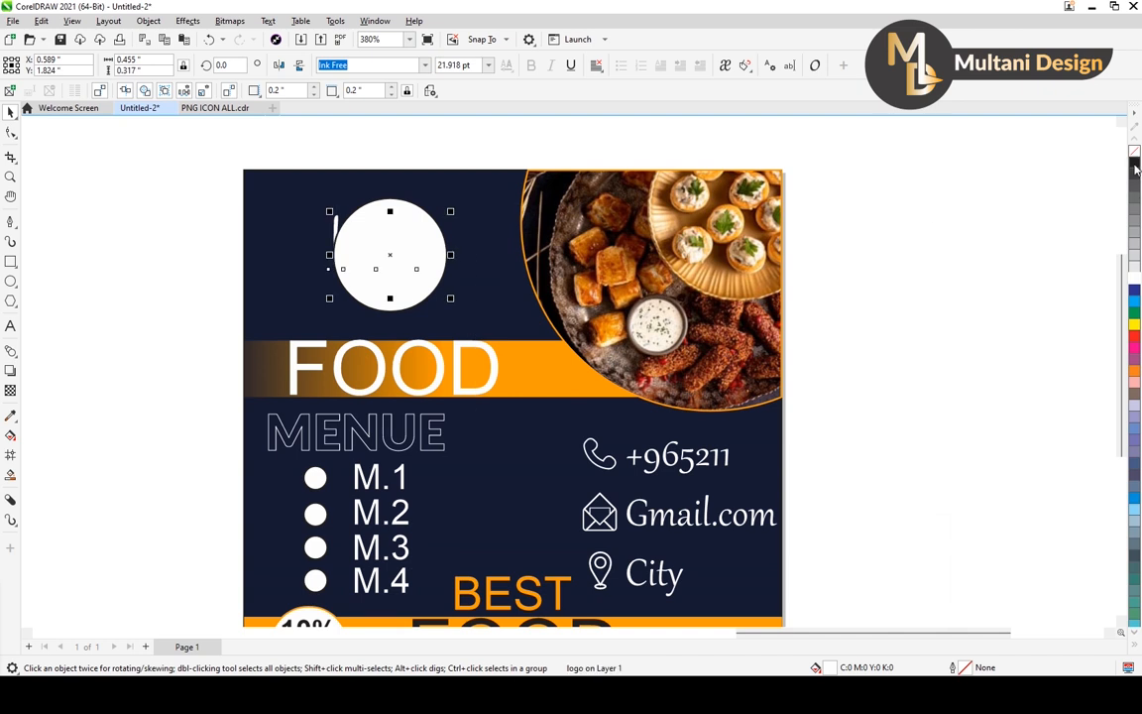
pyautogui.hotkey('shift', 'pageup')
# Apply a drop shadow to the logo text, then shrink and centre the text so it fits inside the white circle.
pyautogui.click(10, 370)
pyautogui.scroll(2, 447, 255)
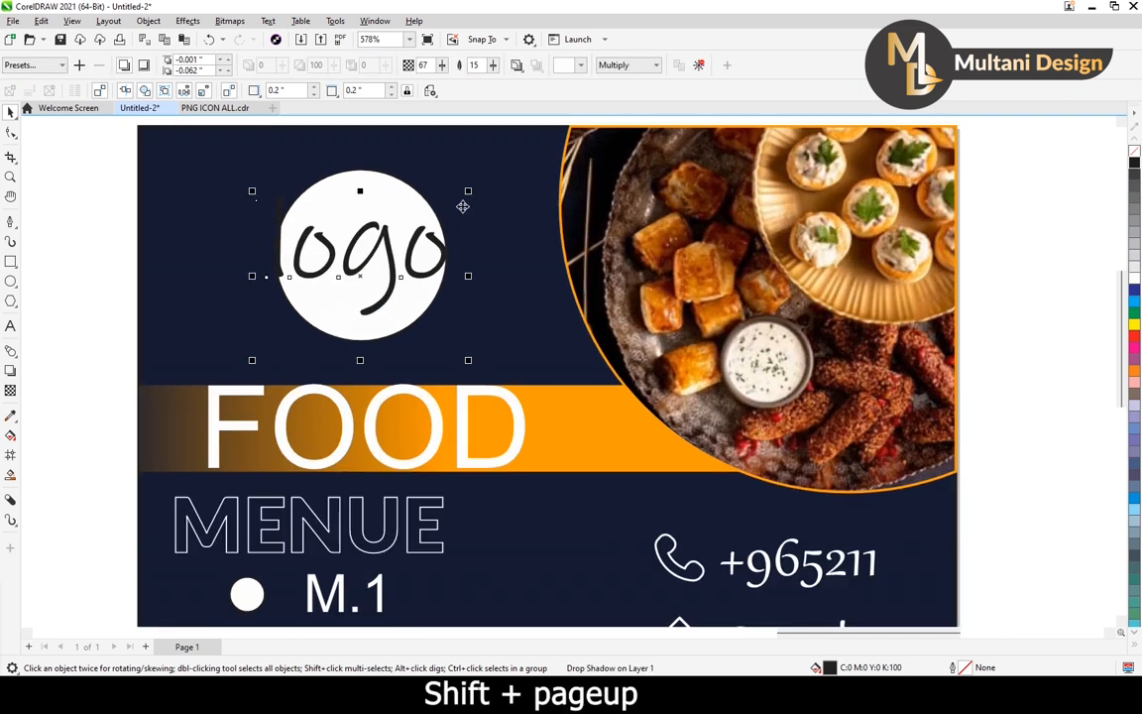
pyautogui.moveTo(469, 188); pyautogui.dragTo(450, 206)
pyautogui.moveTo(400, 260); pyautogui.dragTo(405, 258)
pyautogui.scroll(-5, 402, 233)
pyautogui.click(166, 213)
pyautogui.scroll(3, 338, 231)
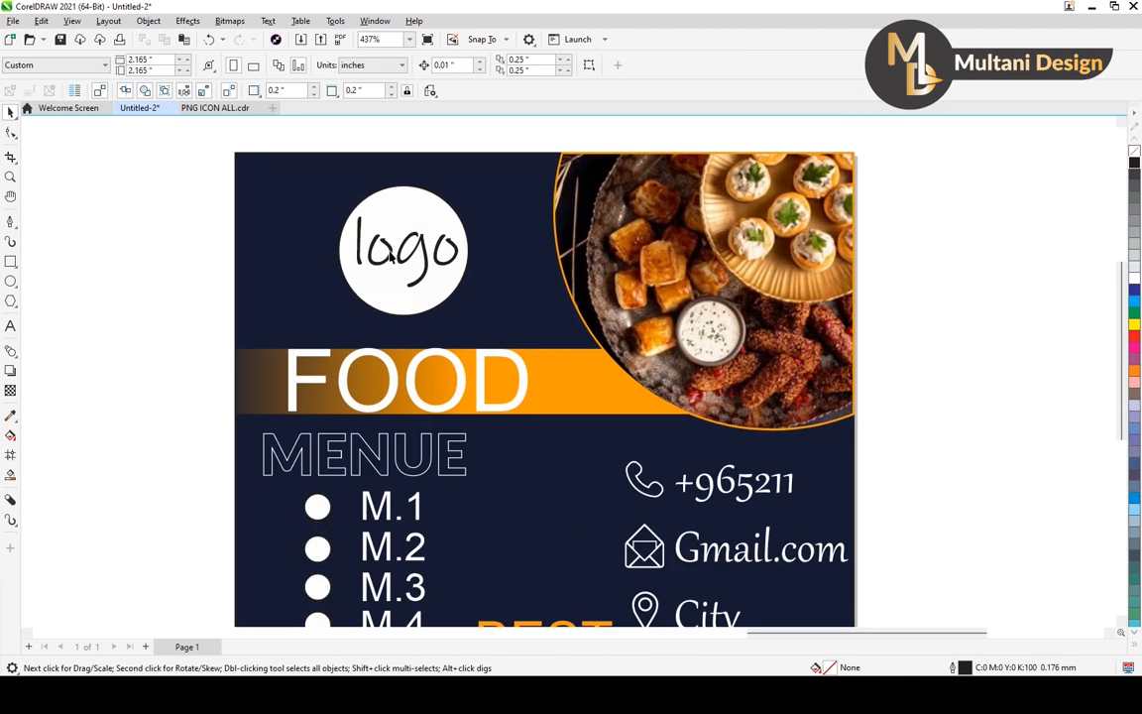
pyautogui.click(403, 260)
pyautogui.scroll(-3, 463, 355)
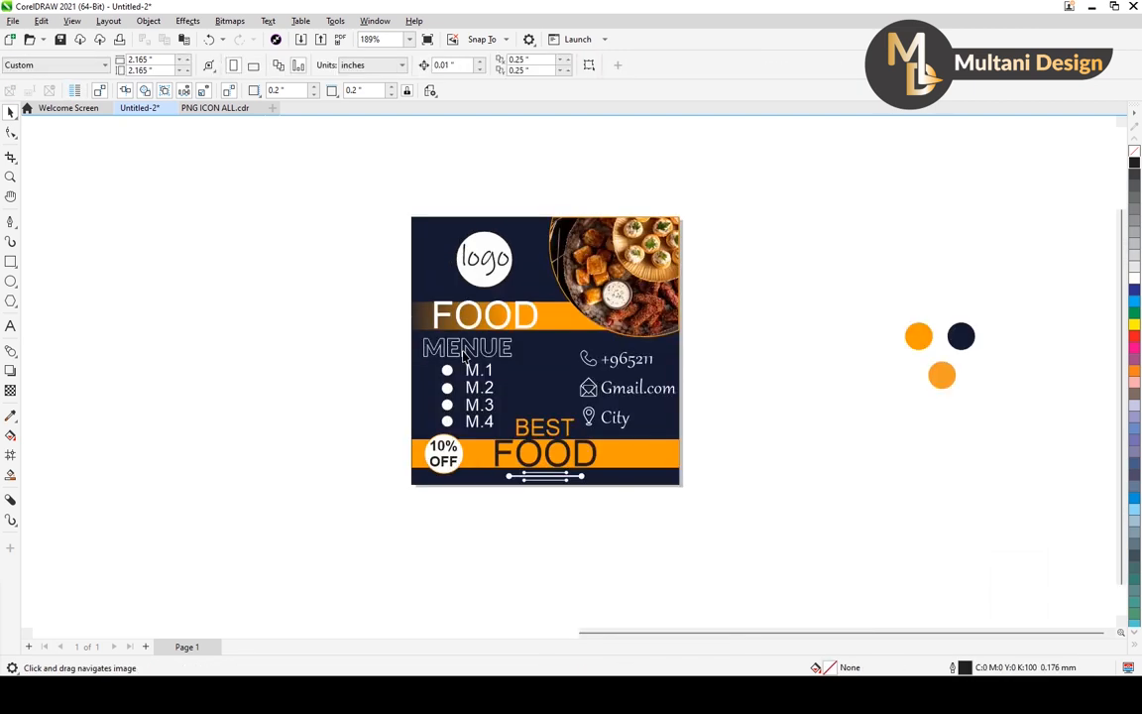